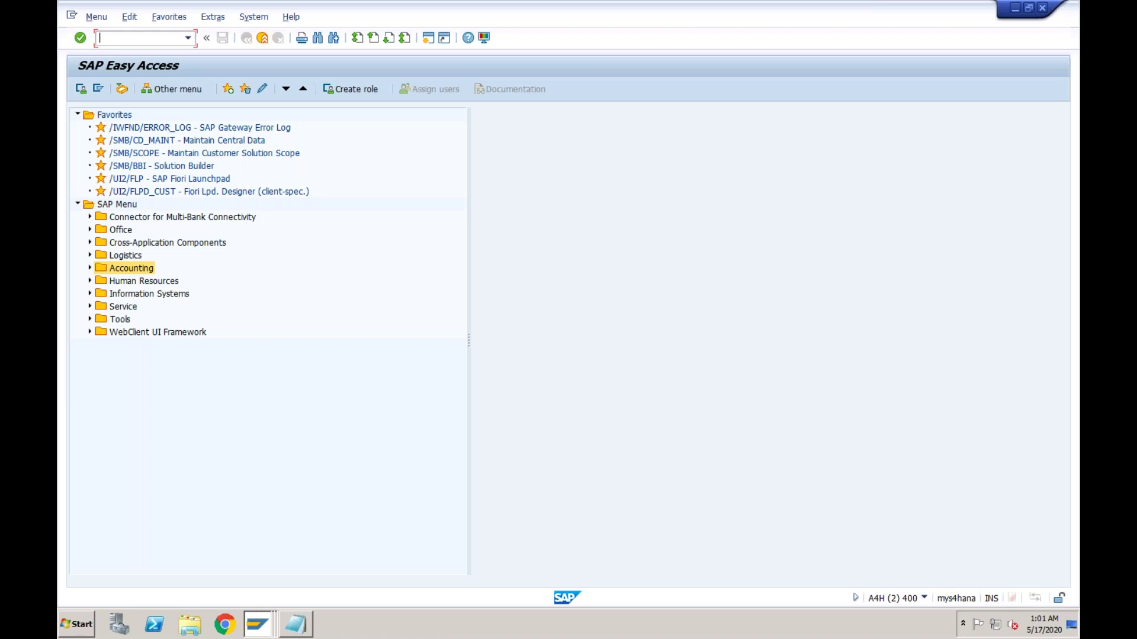
Open the SAP Reference IMG with transaction SPRO
text(spro)
key(Return)
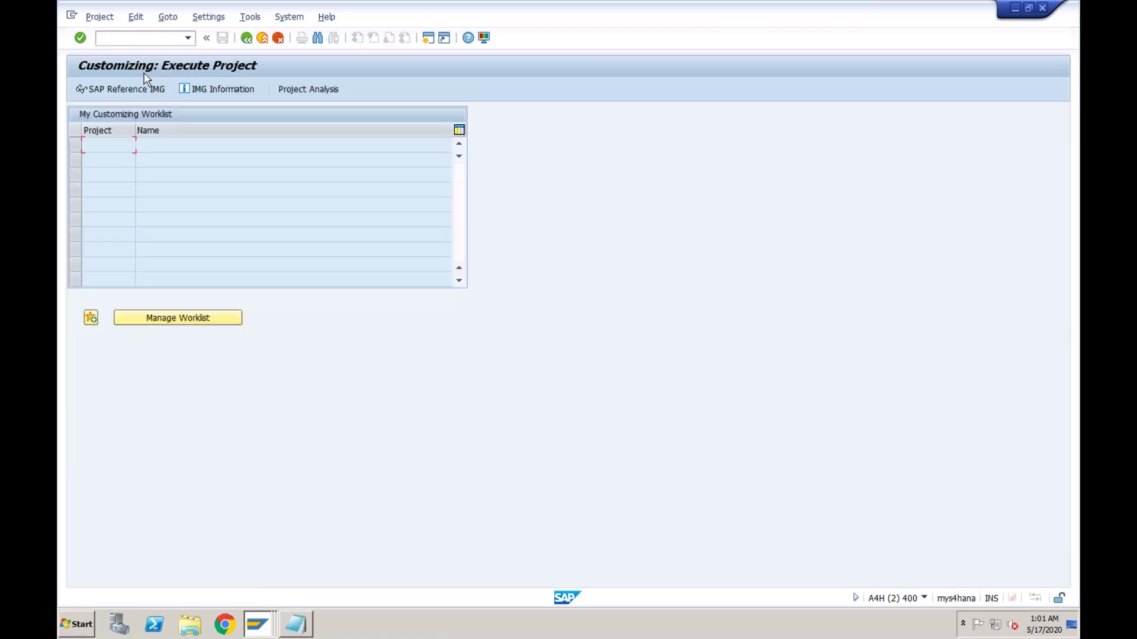
click(127, 89)
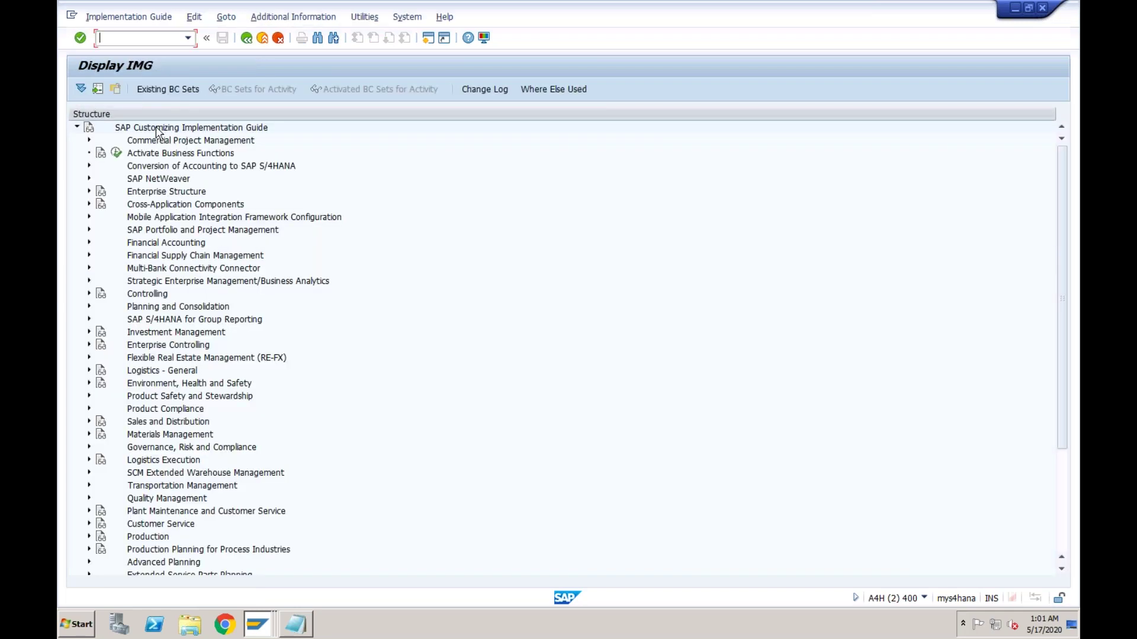
Expand Financial Supply Chain Management > Credit Management > Credit Risk Monitoring > Master Data
click(150, 255)
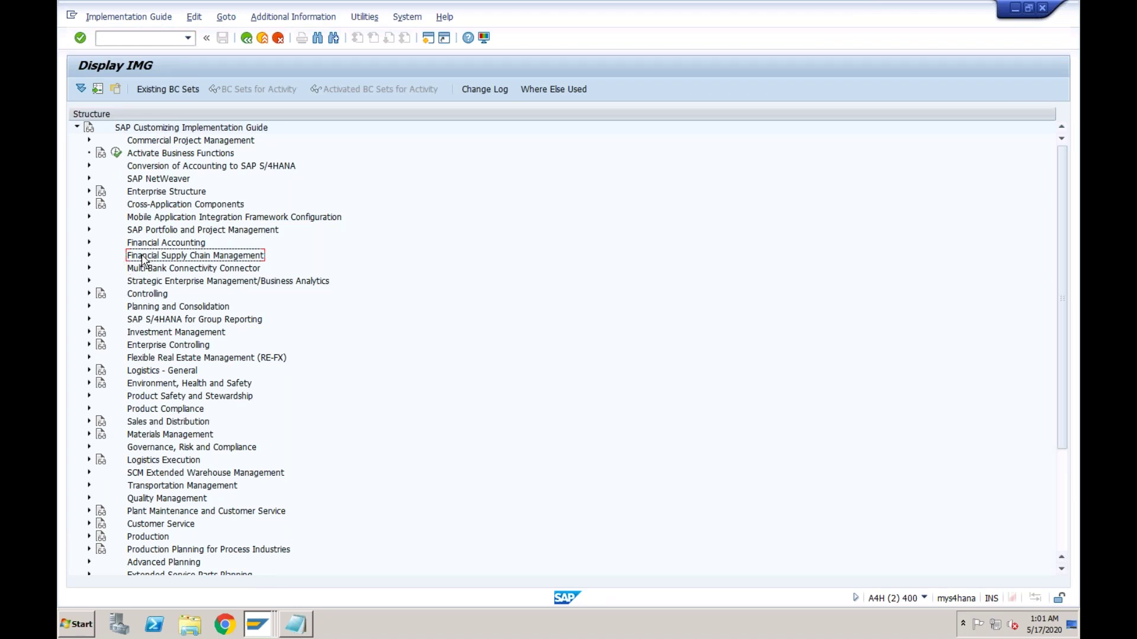
click(144, 424)
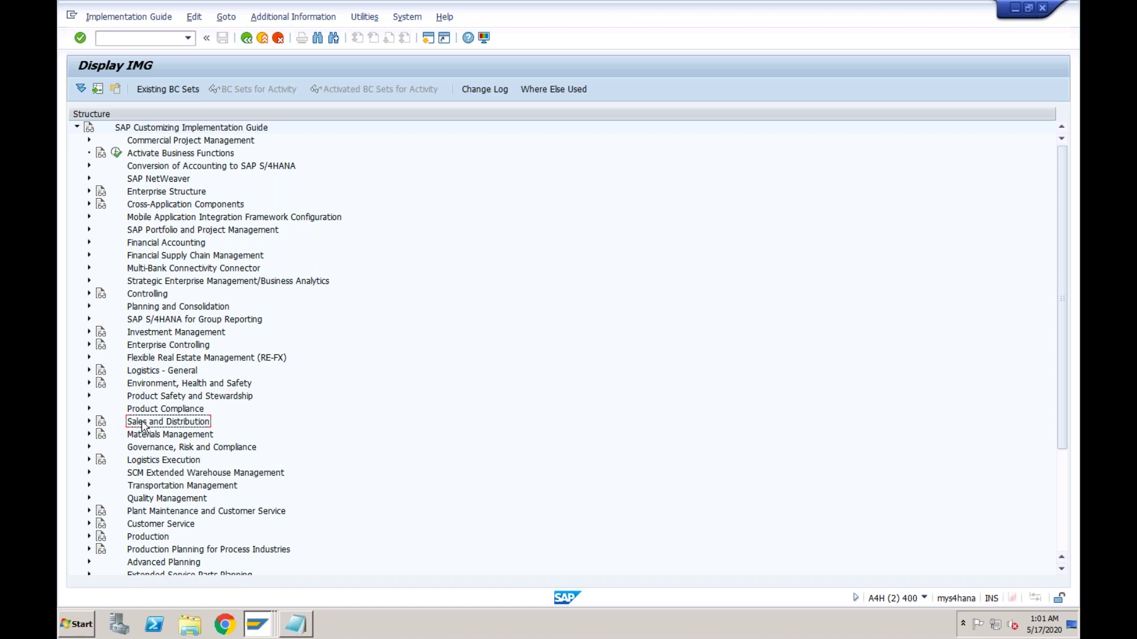
click(145, 259)
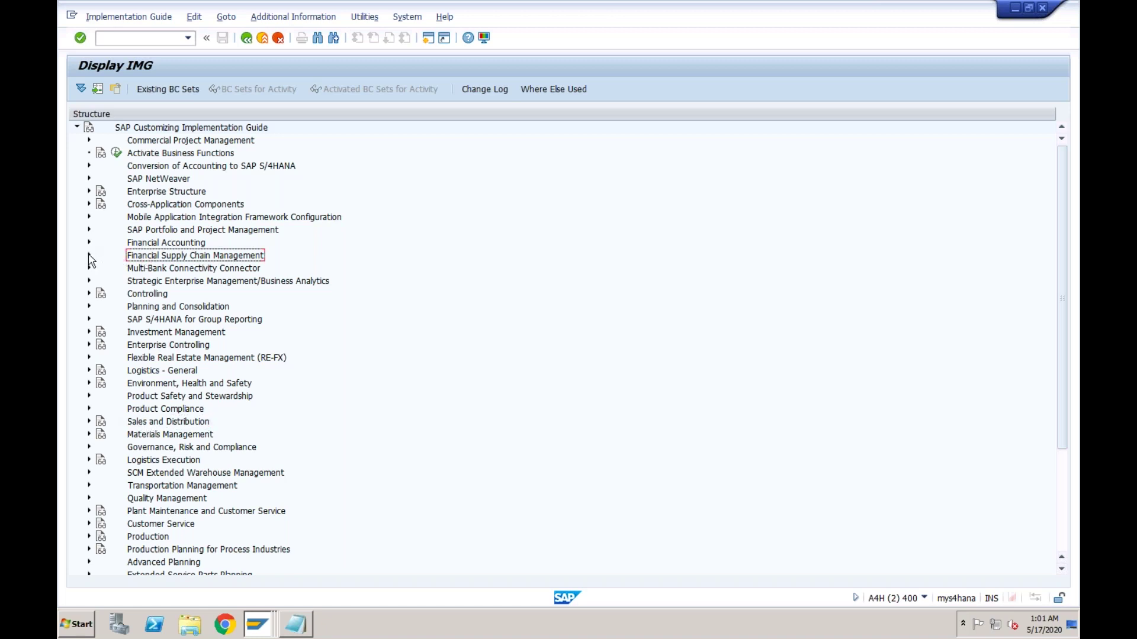
click(90, 255)
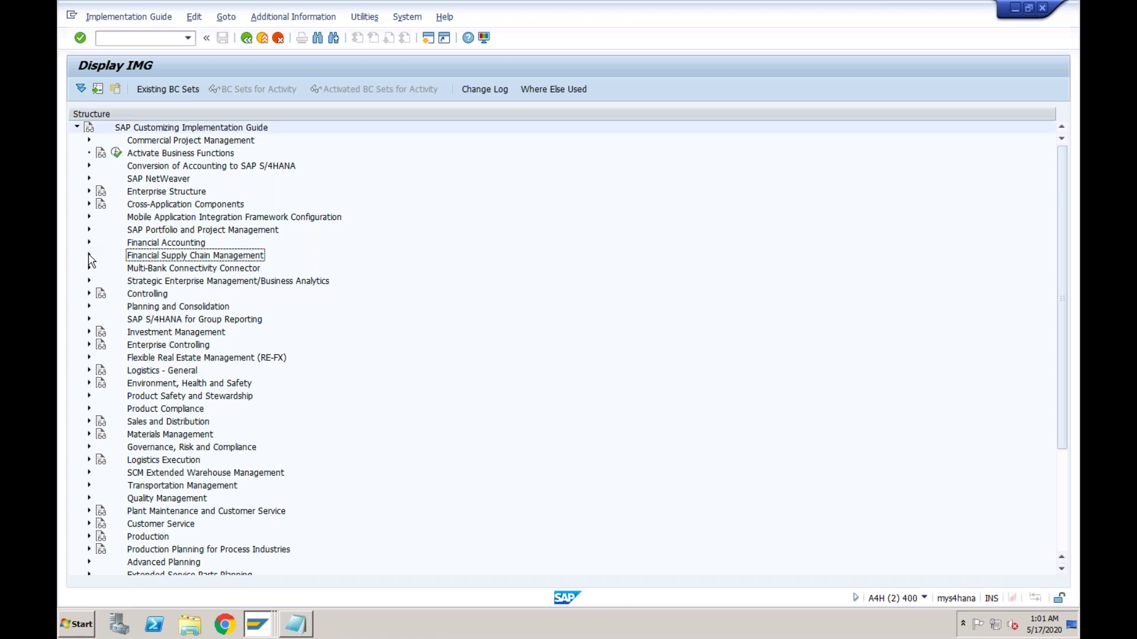
click(151, 320)
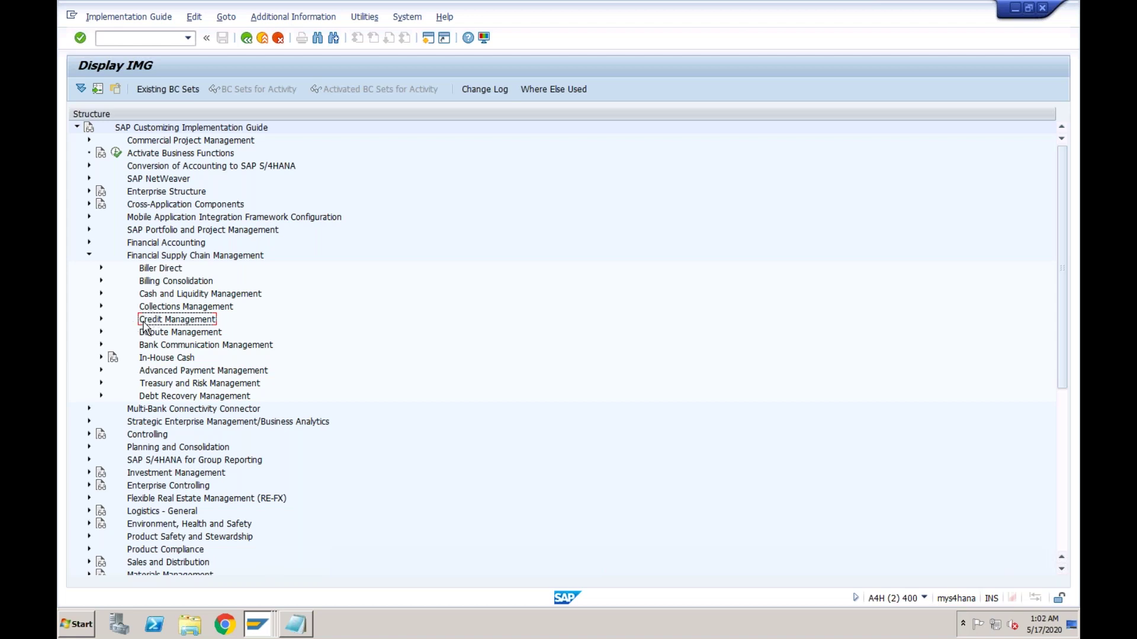
click(101, 320)
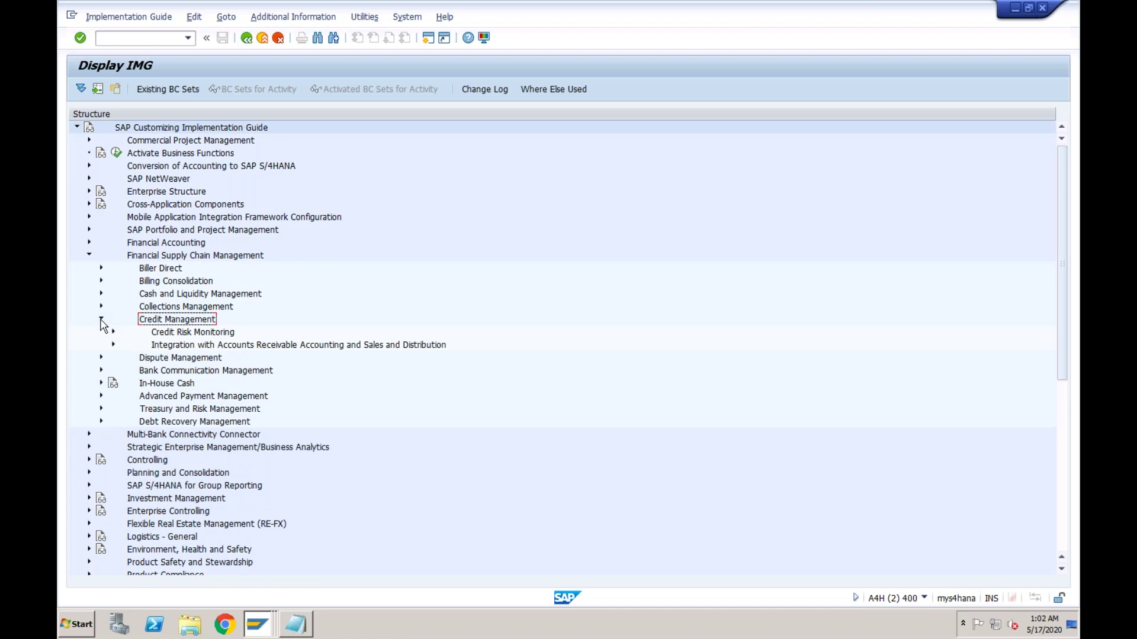
click(167, 335)
click(113, 332)
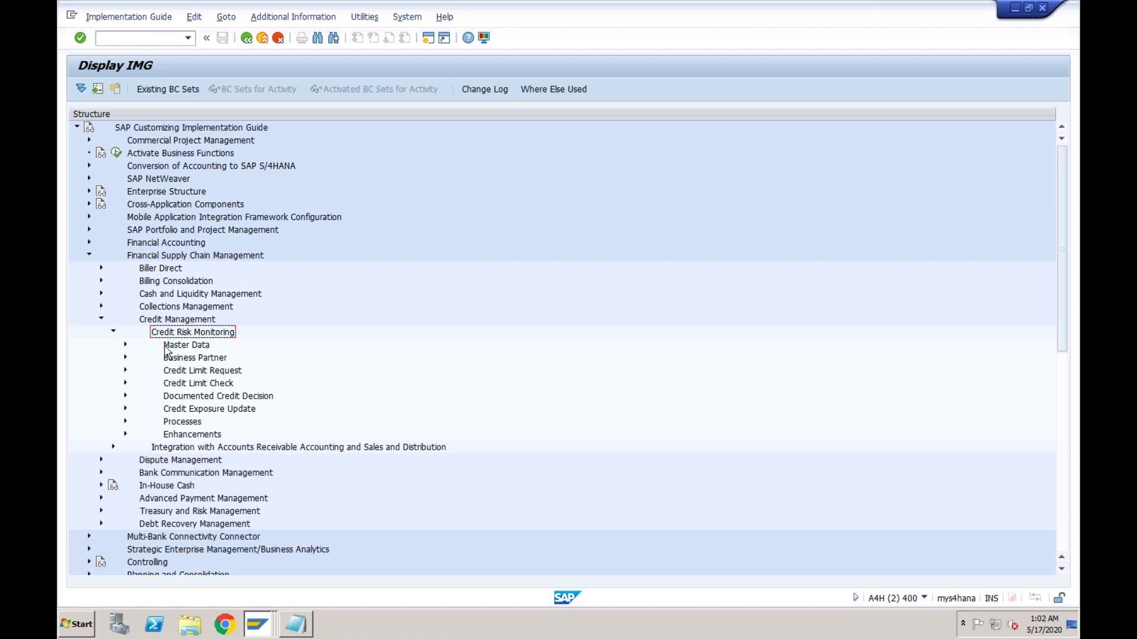
click(126, 346)
click(196, 360)
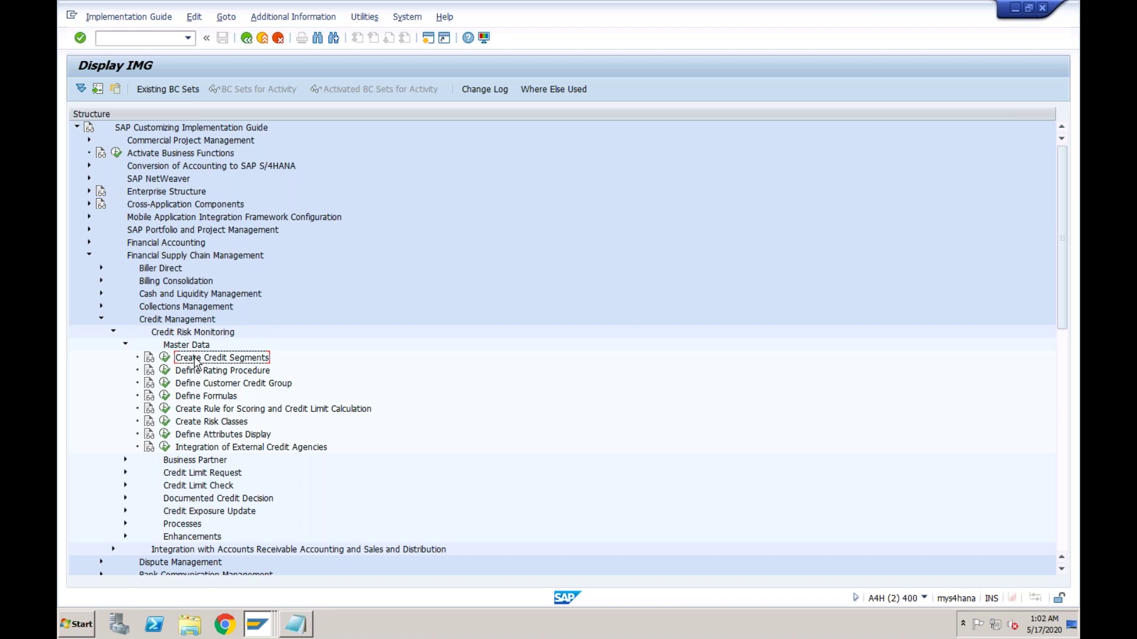
click(164, 357)
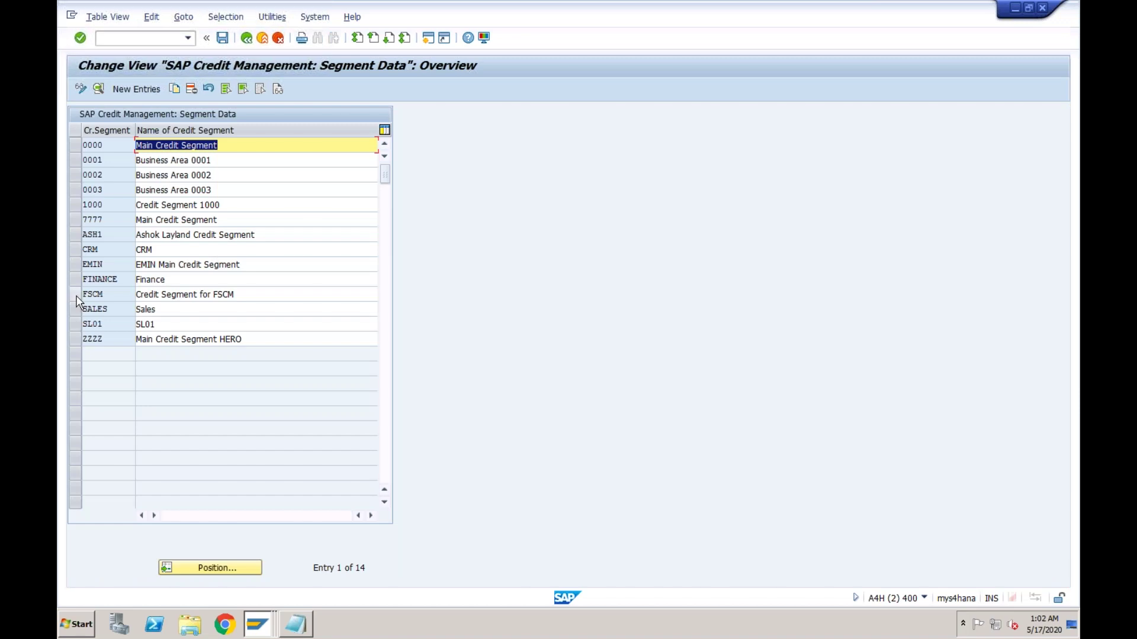
click(75, 294)
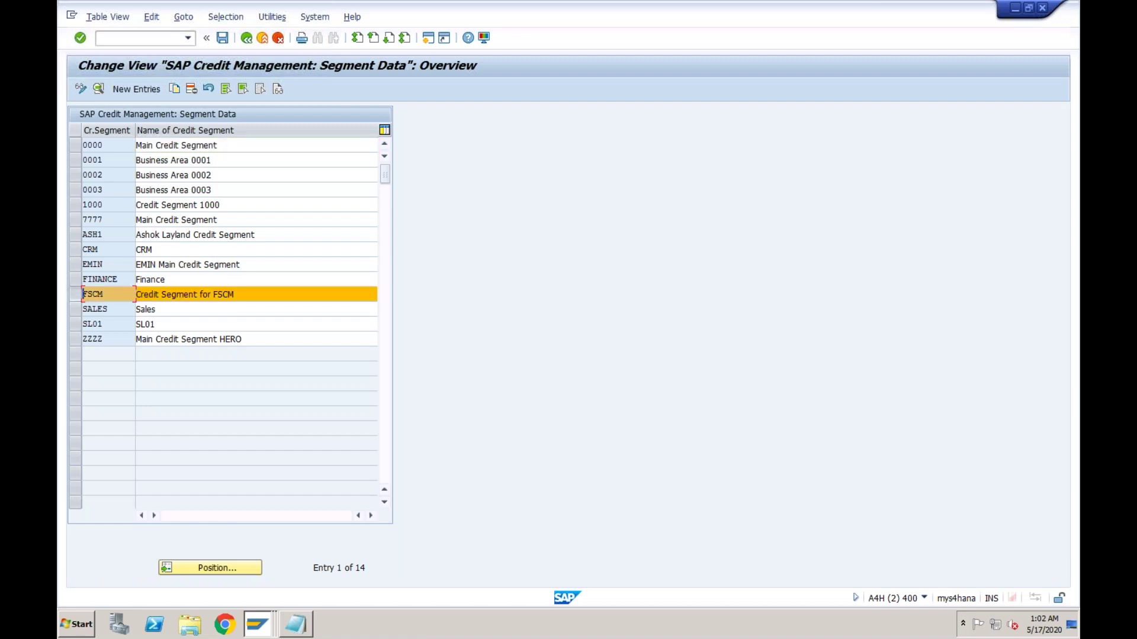
click(247, 40)
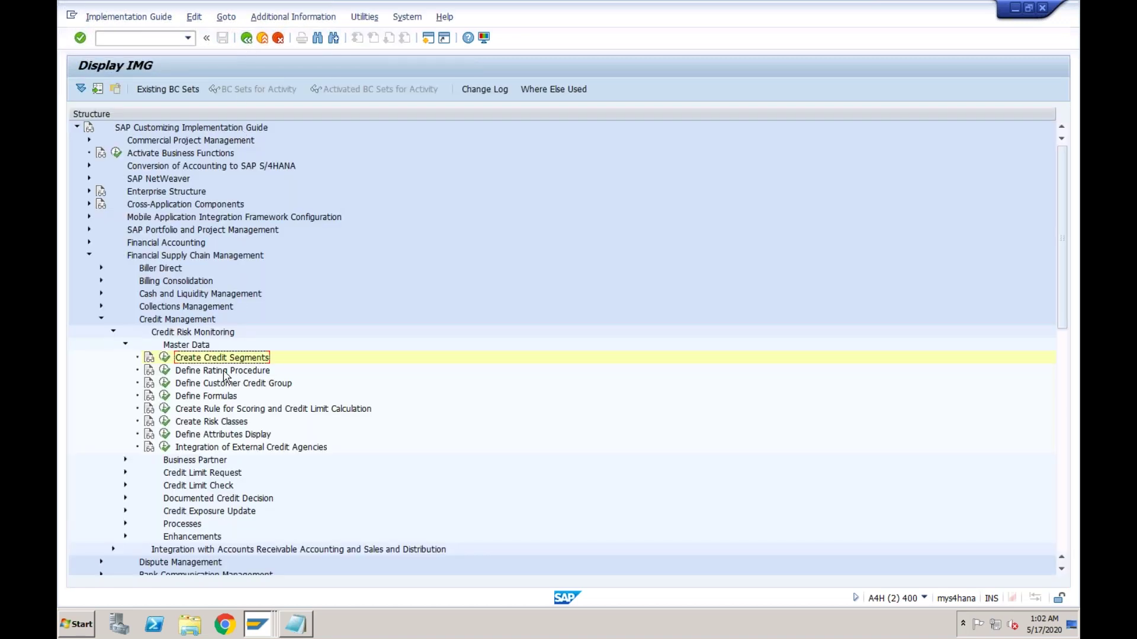
click(213, 422)
click(164, 421)
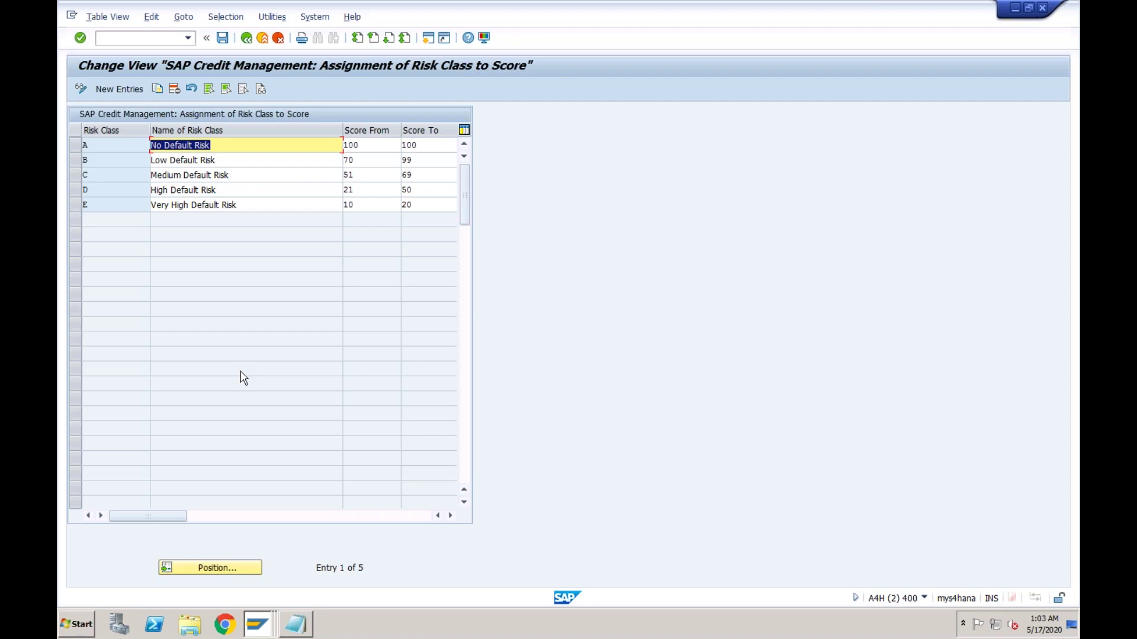
click(244, 148)
click(241, 158)
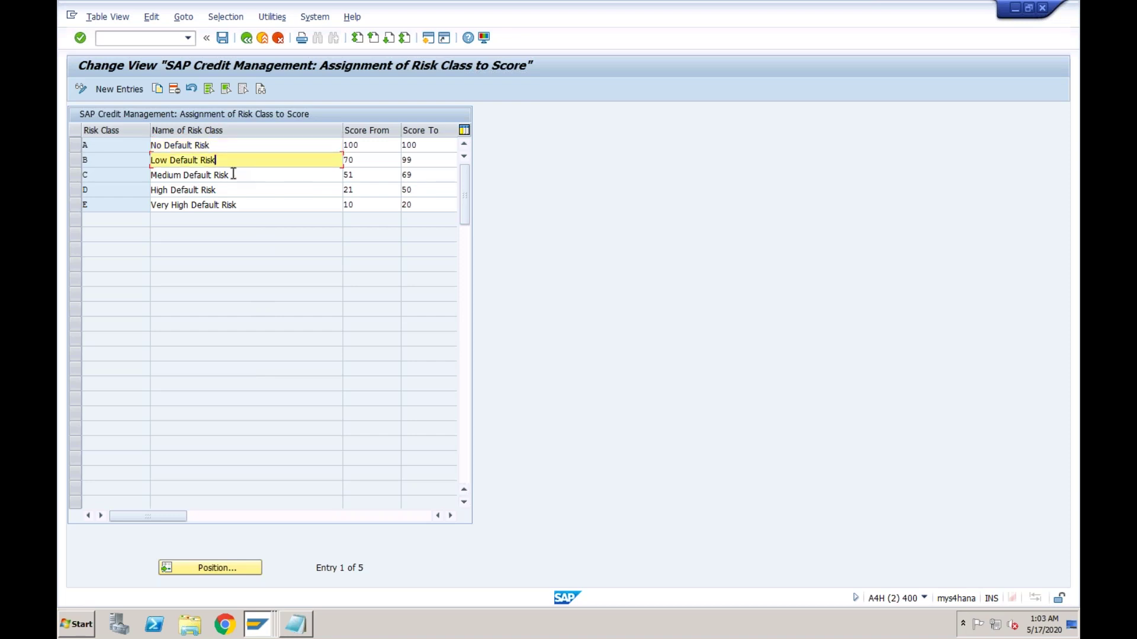
click(234, 175)
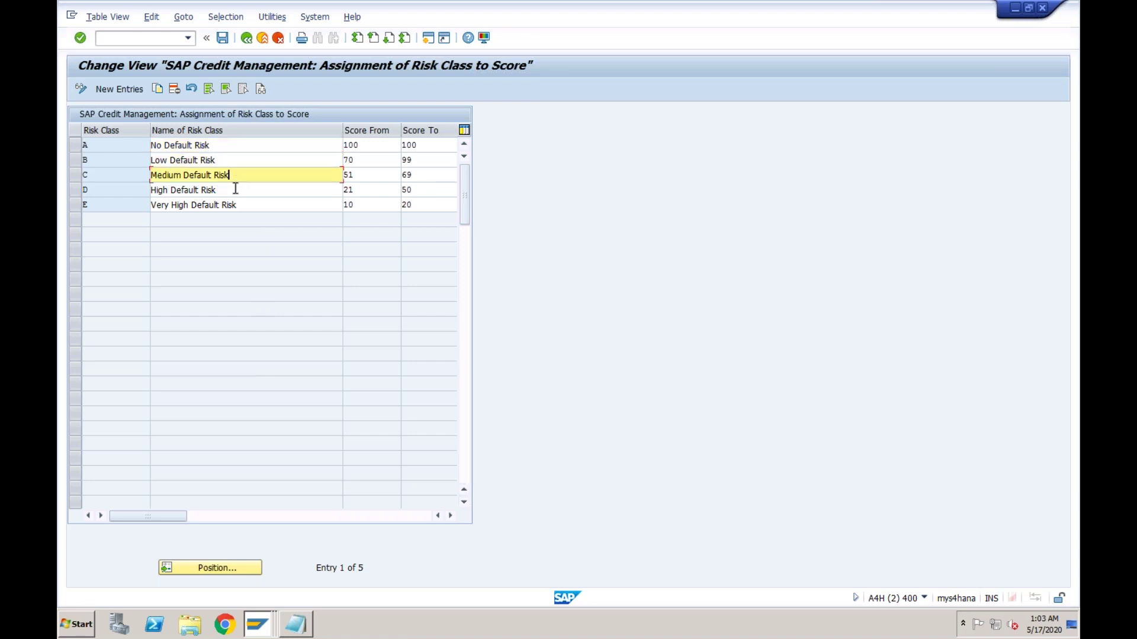
click(220, 145)
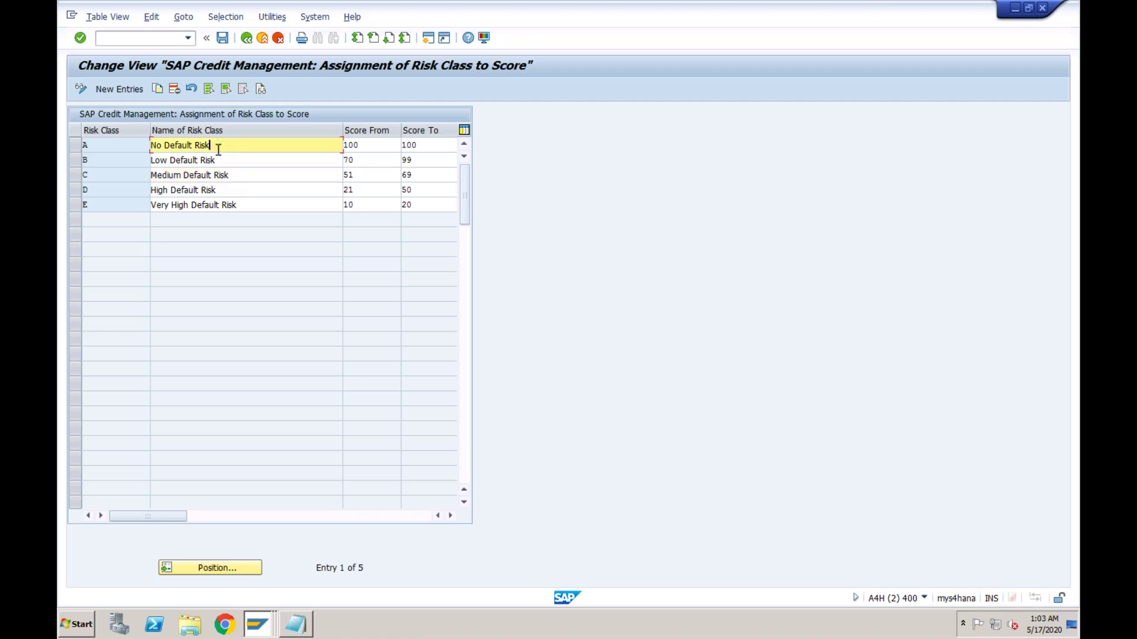
click(245, 204)
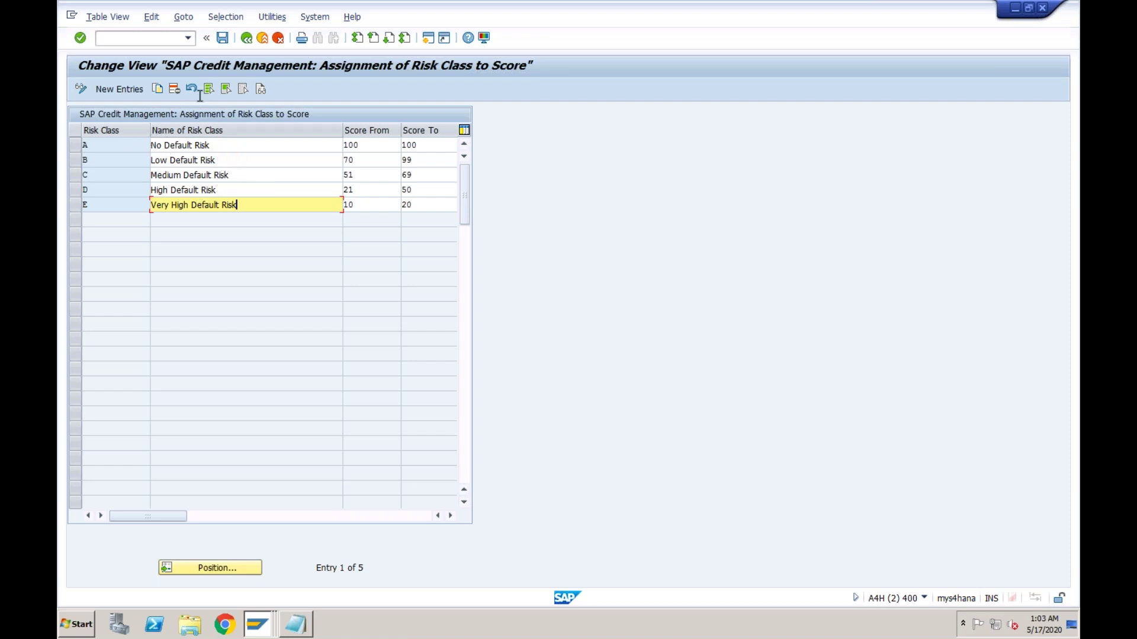
click(246, 38)
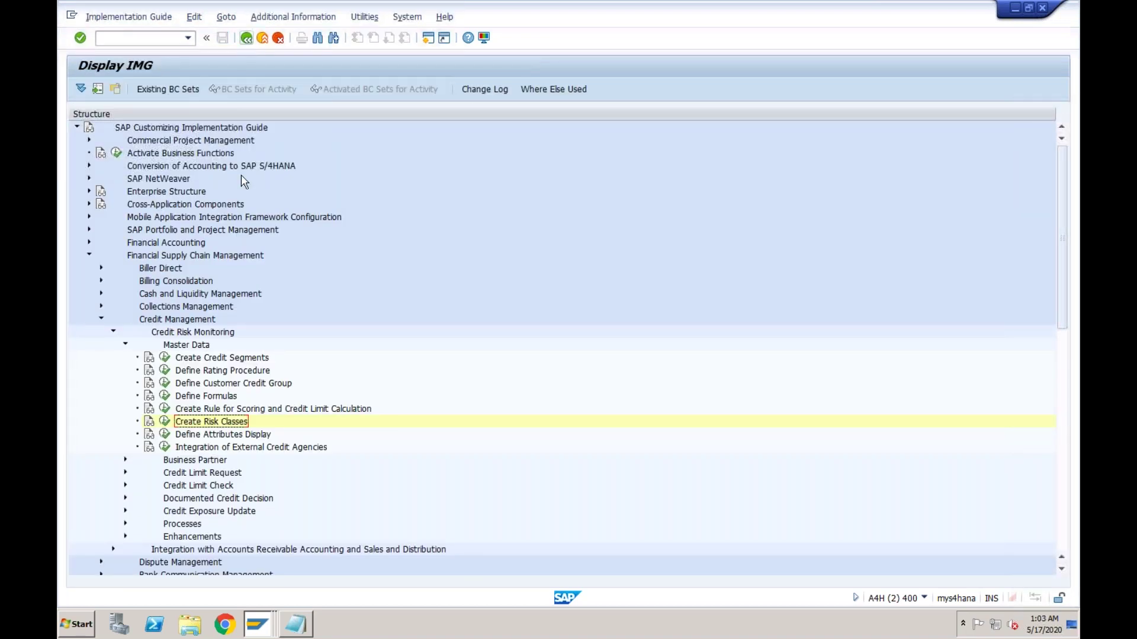
Collapse Credit Risk Monitoring and expand Integration with Accounts Receivable Accounting and Sales and Distribution
click(113, 332)
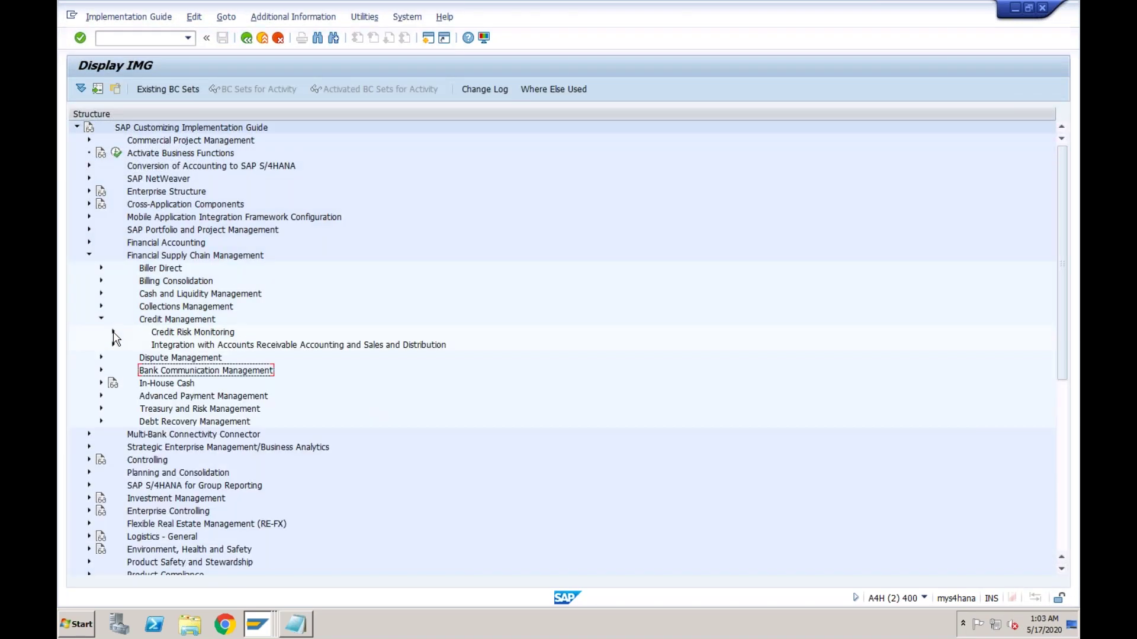
click(177, 348)
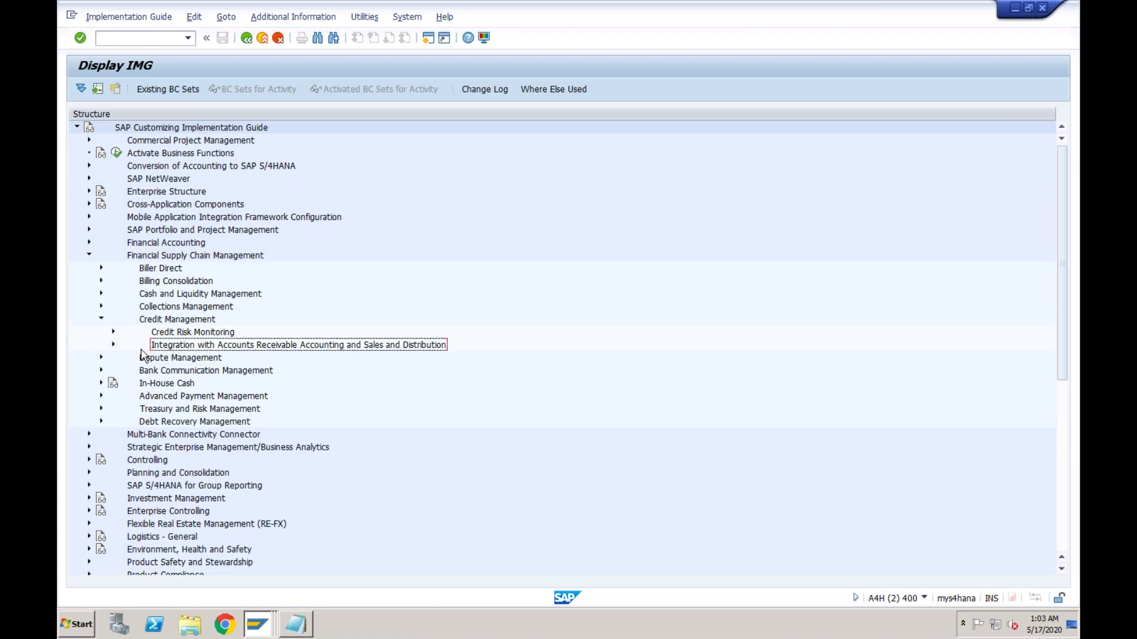
click(113, 345)
click(203, 359)
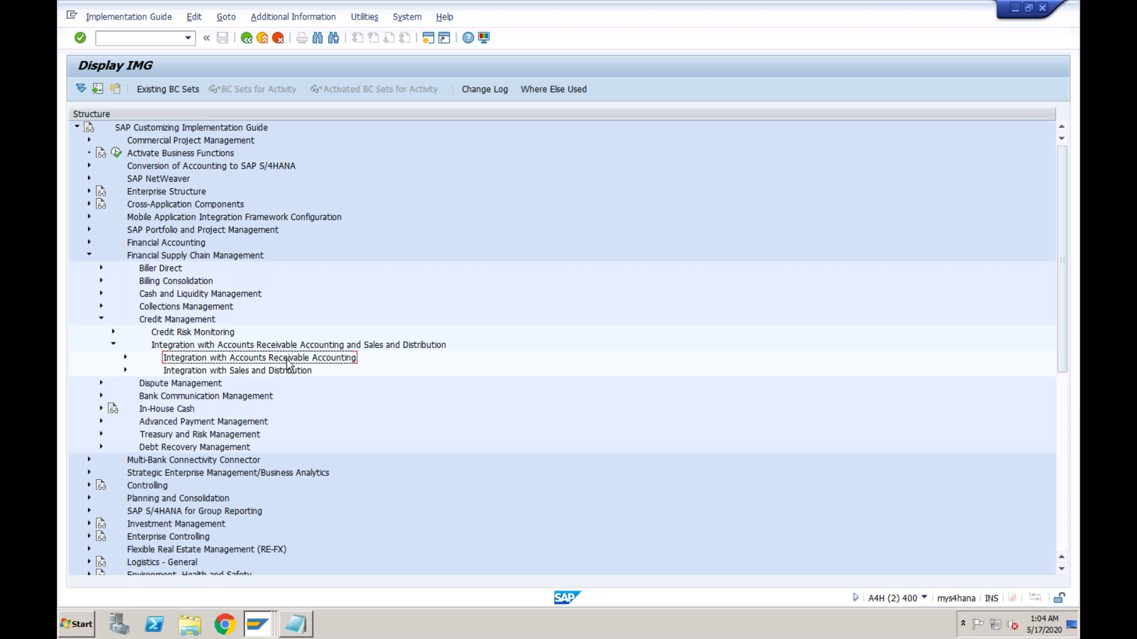
click(240, 371)
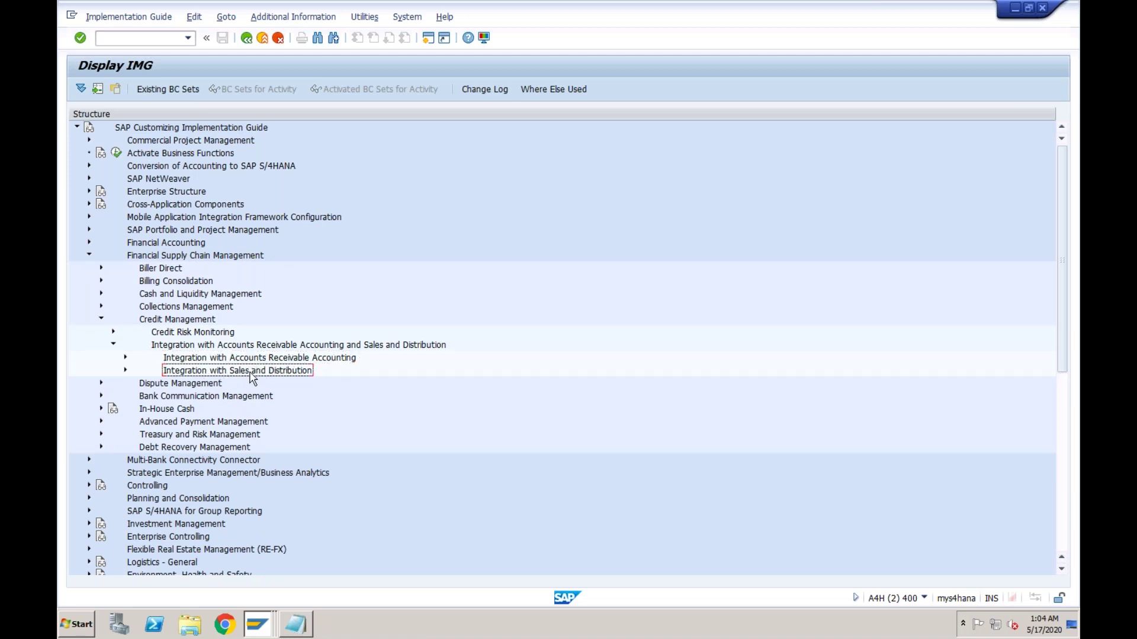
click(124, 371)
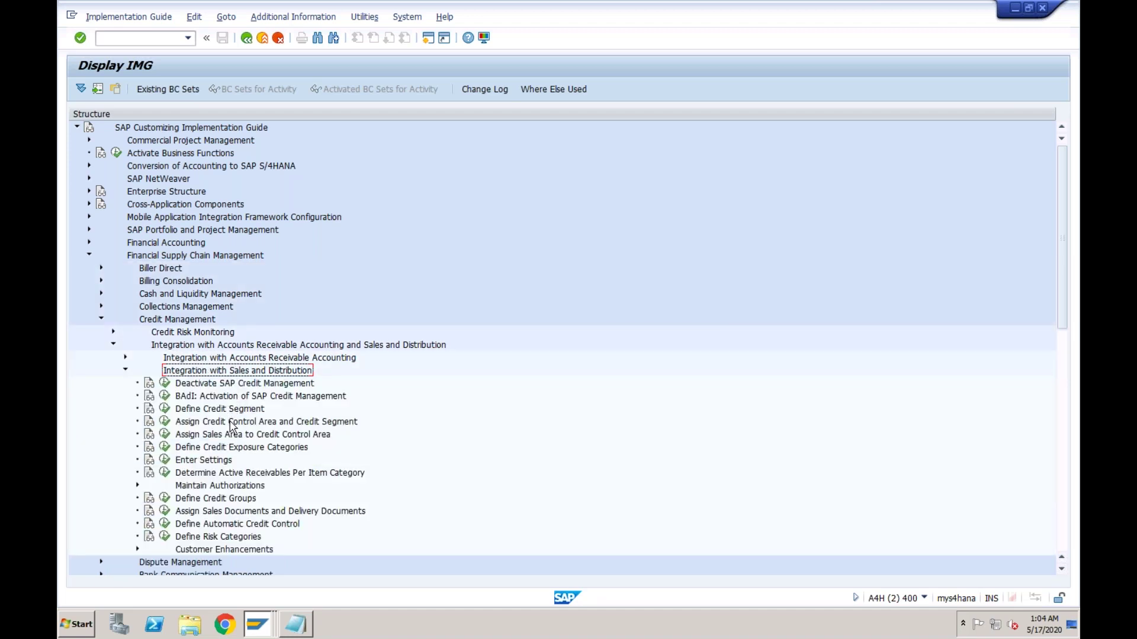
Execute the Assign Sales Documents and Delivery Documents activity
click(232, 424)
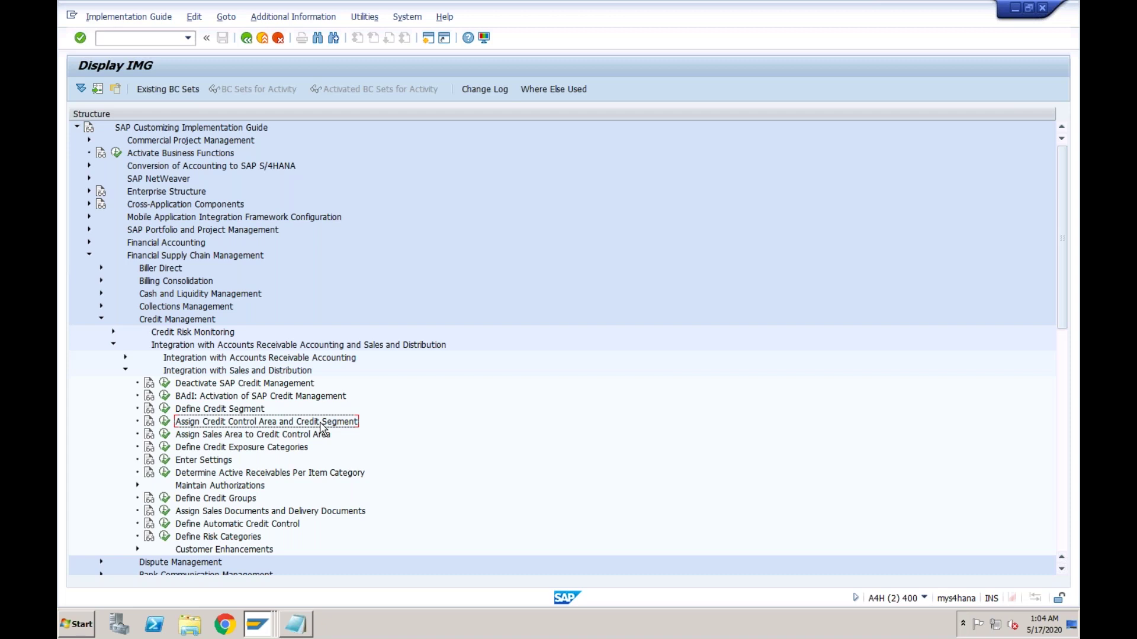
click(253, 435)
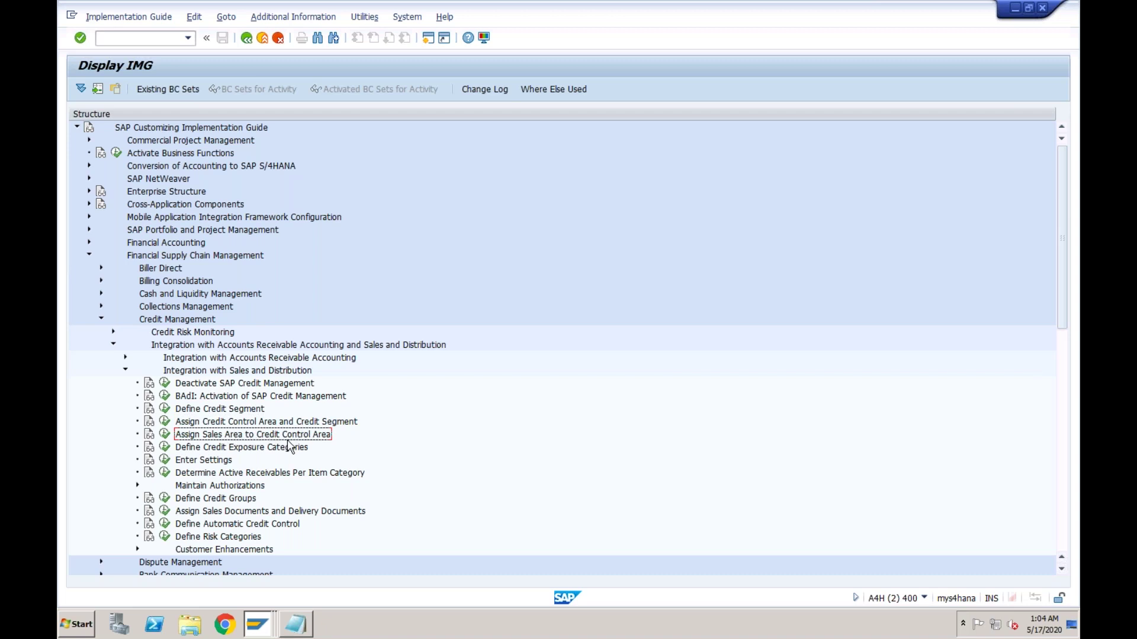
click(198, 513)
click(166, 513)
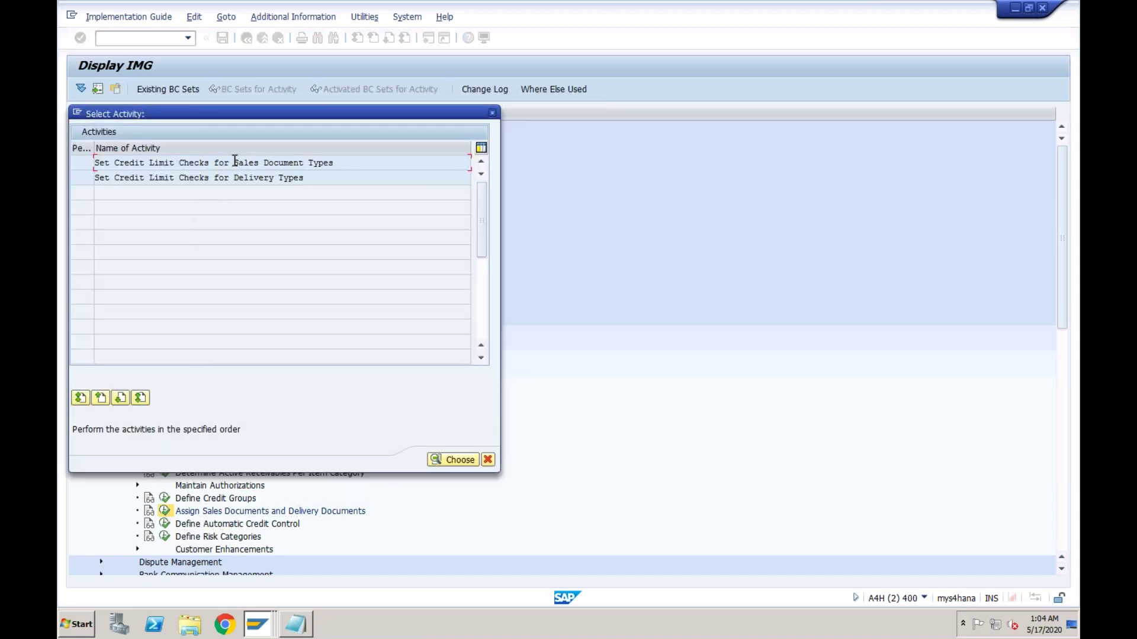
Open credit limit checks for sales document types, jump to OR, and list its check options
double_click(235, 162)
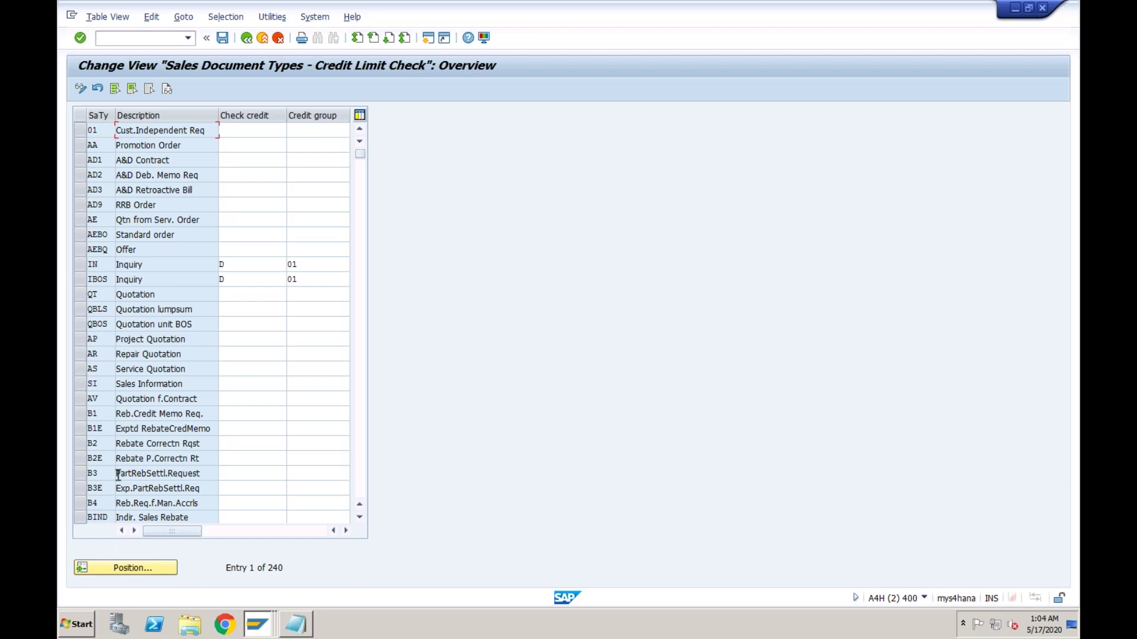
click(122, 569)
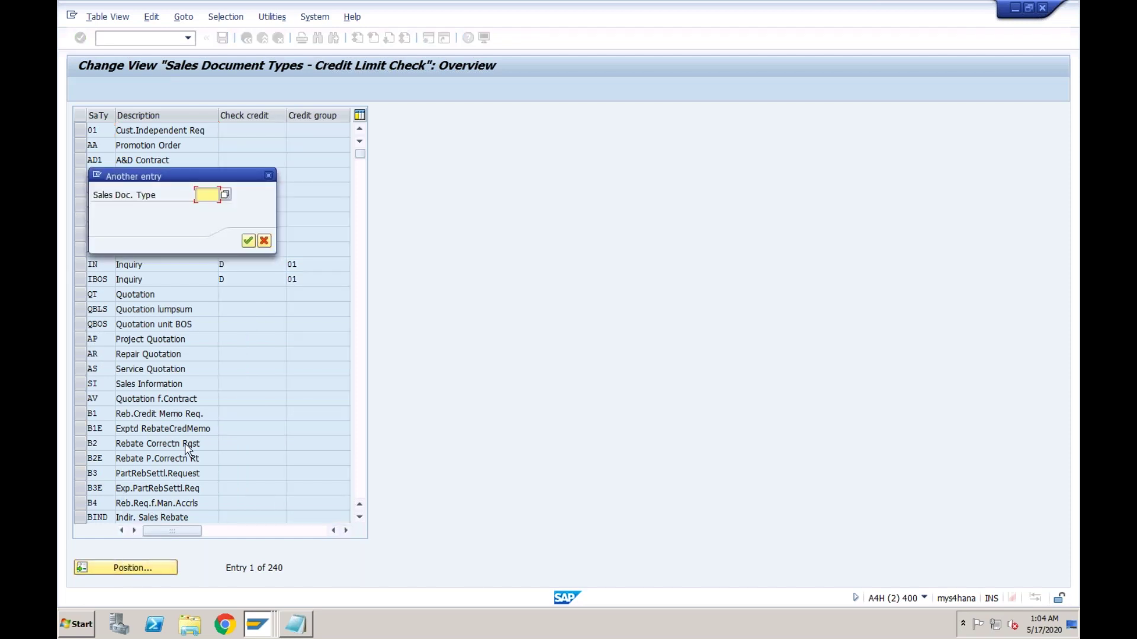
text(OR)
key(Return)
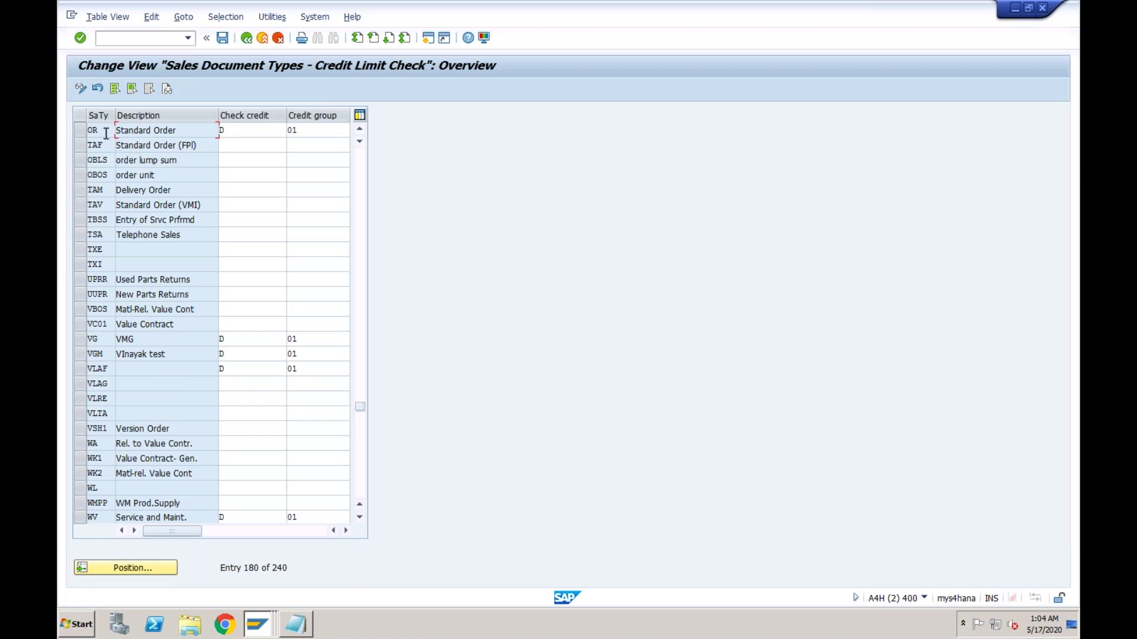
click(239, 129)
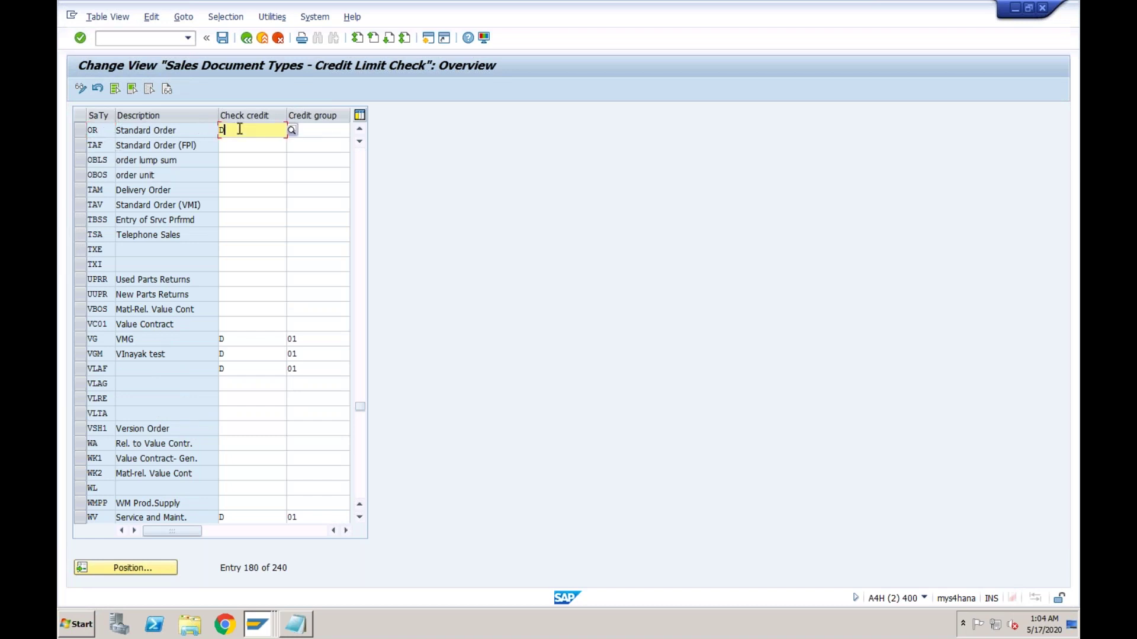
click(291, 131)
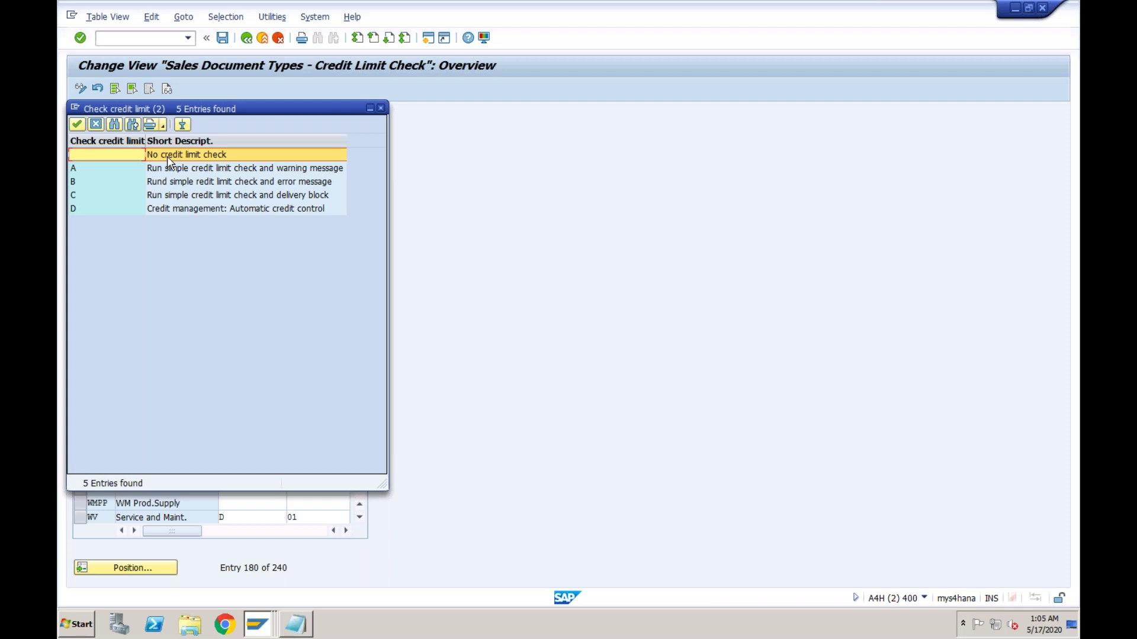
Review credit check options A–D and assign D, automatic credit control, to Standard Order OR
click(164, 207)
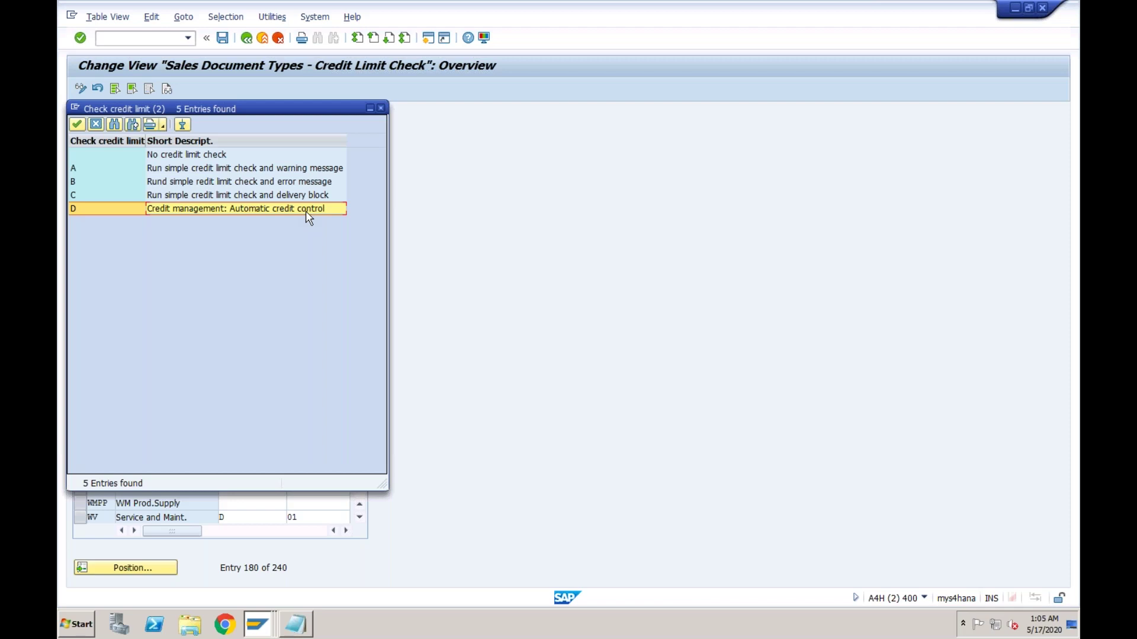
click(126, 171)
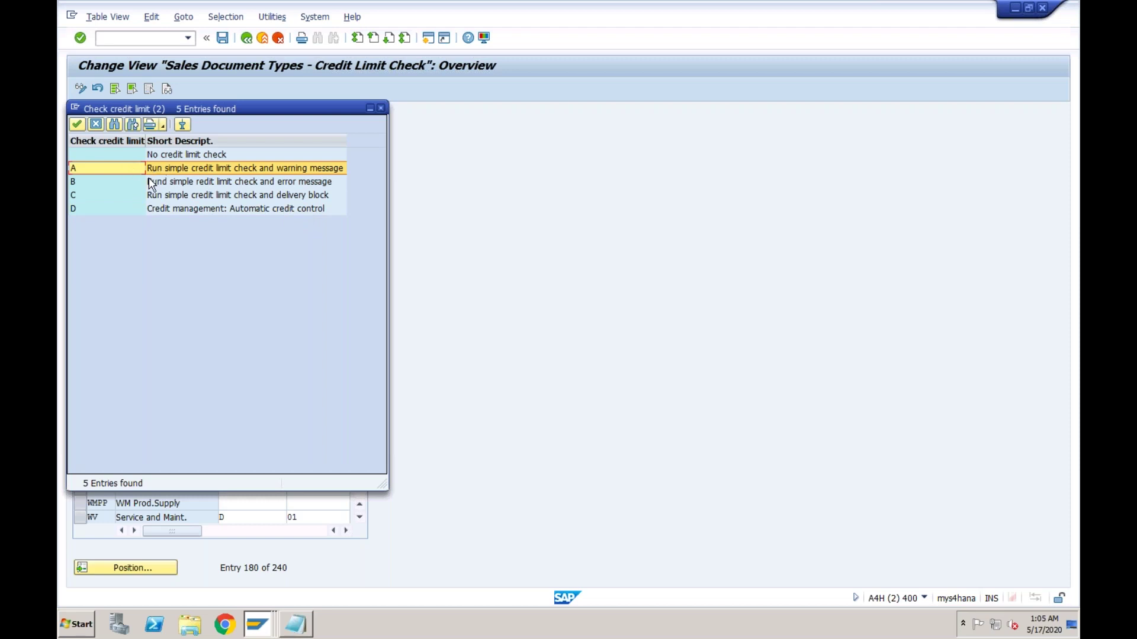
click(150, 181)
click(146, 196)
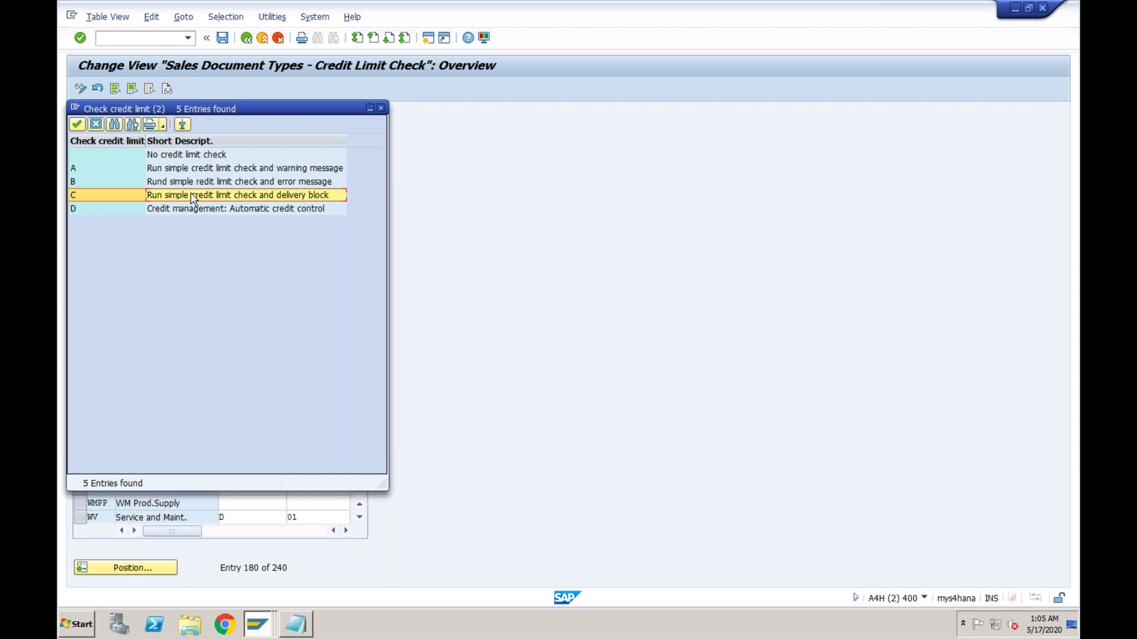
click(175, 157)
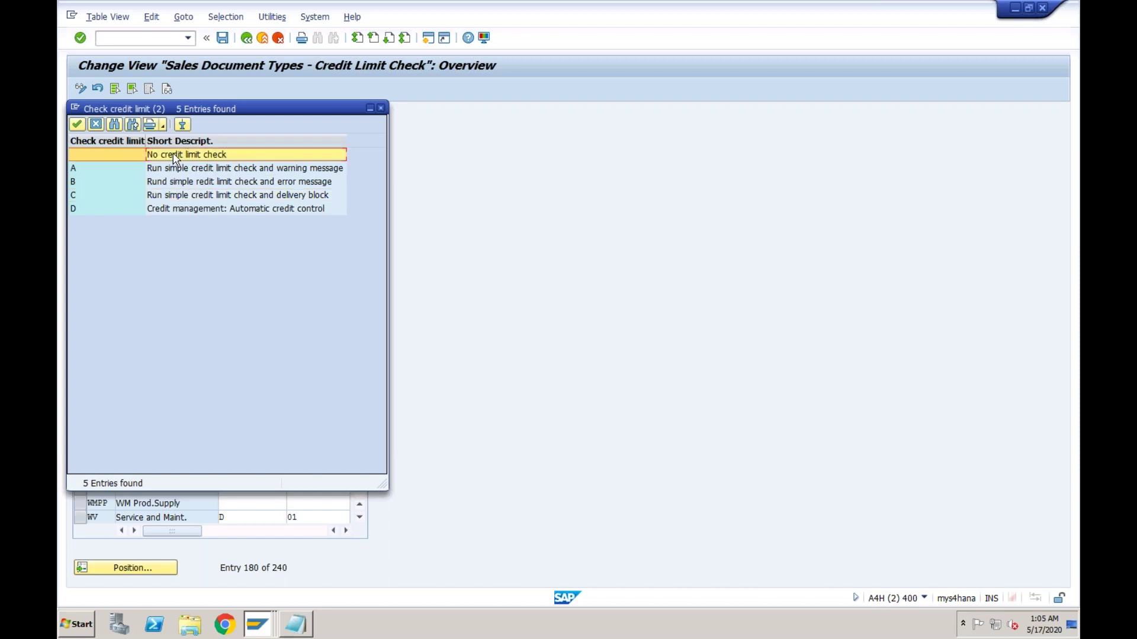
click(167, 211)
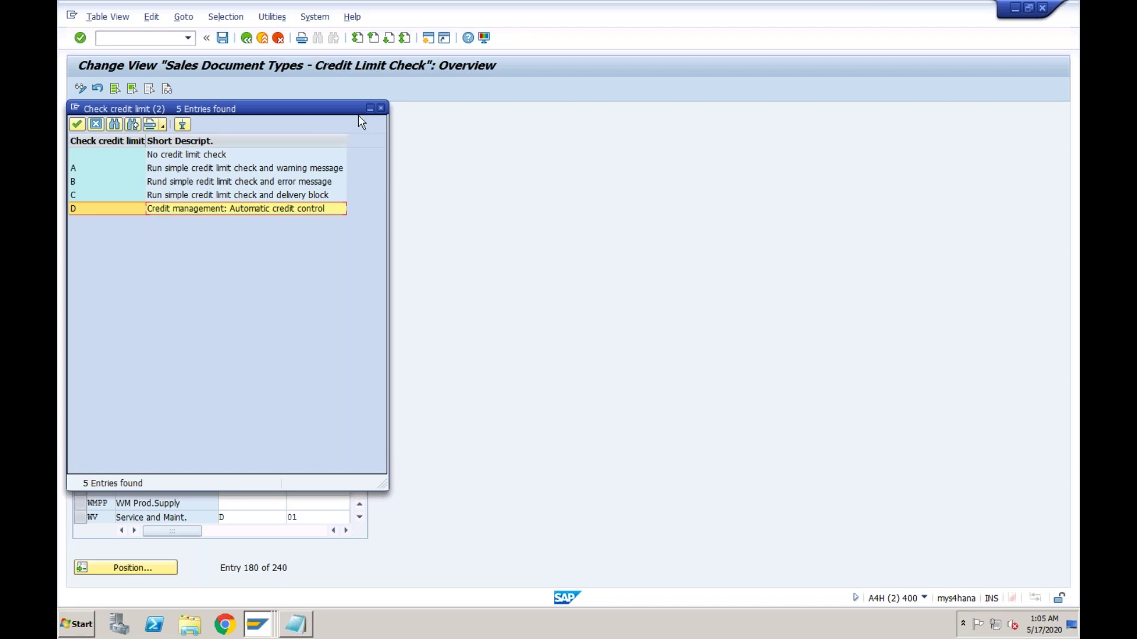
click(380, 108)
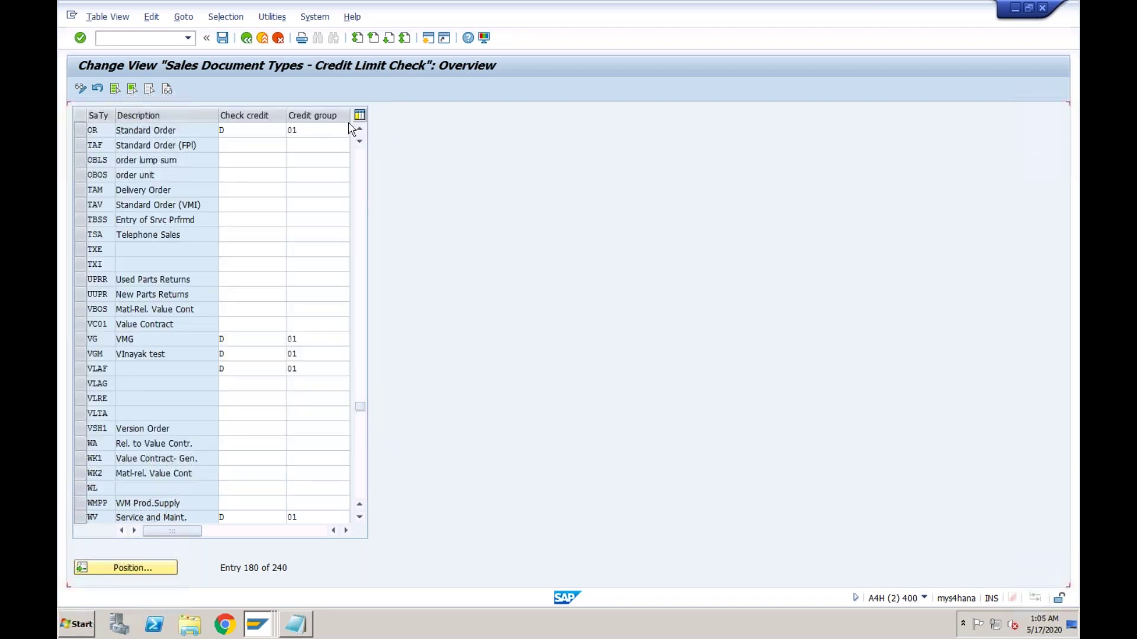
Open Determine Active Receivables Per Item Category and jump to item category TAN Standard Item
click(247, 38)
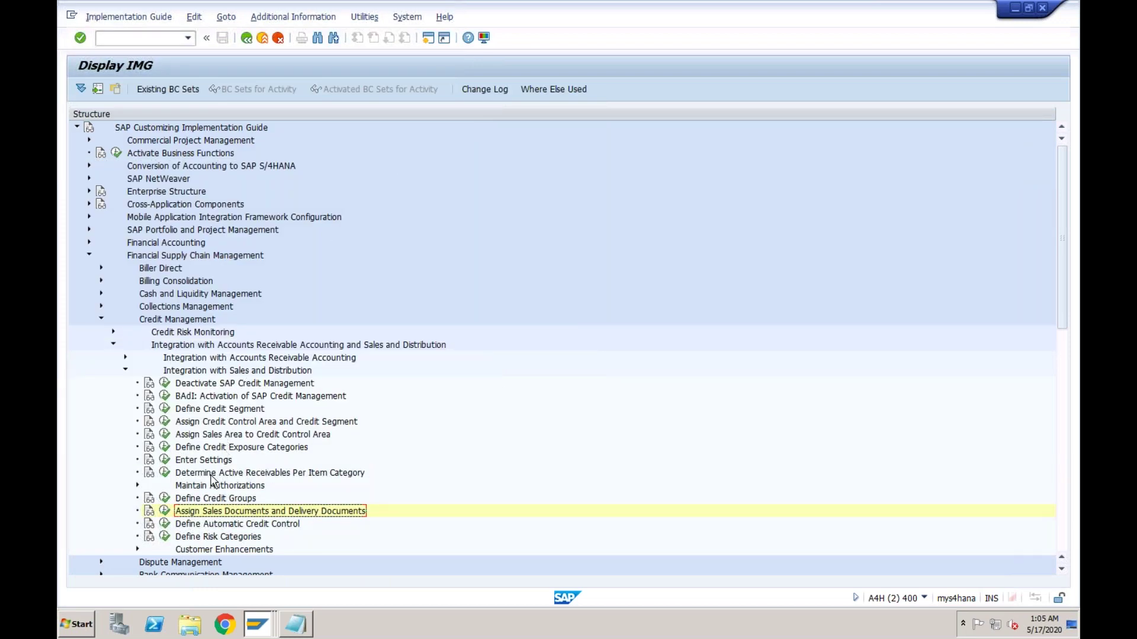
click(164, 472)
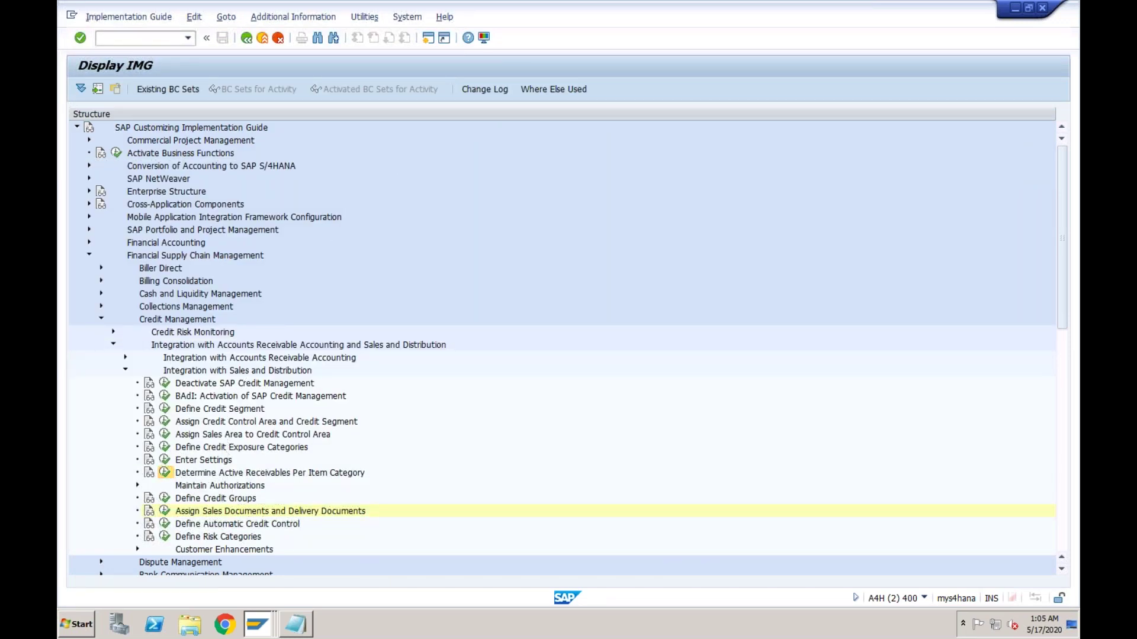
click(134, 567)
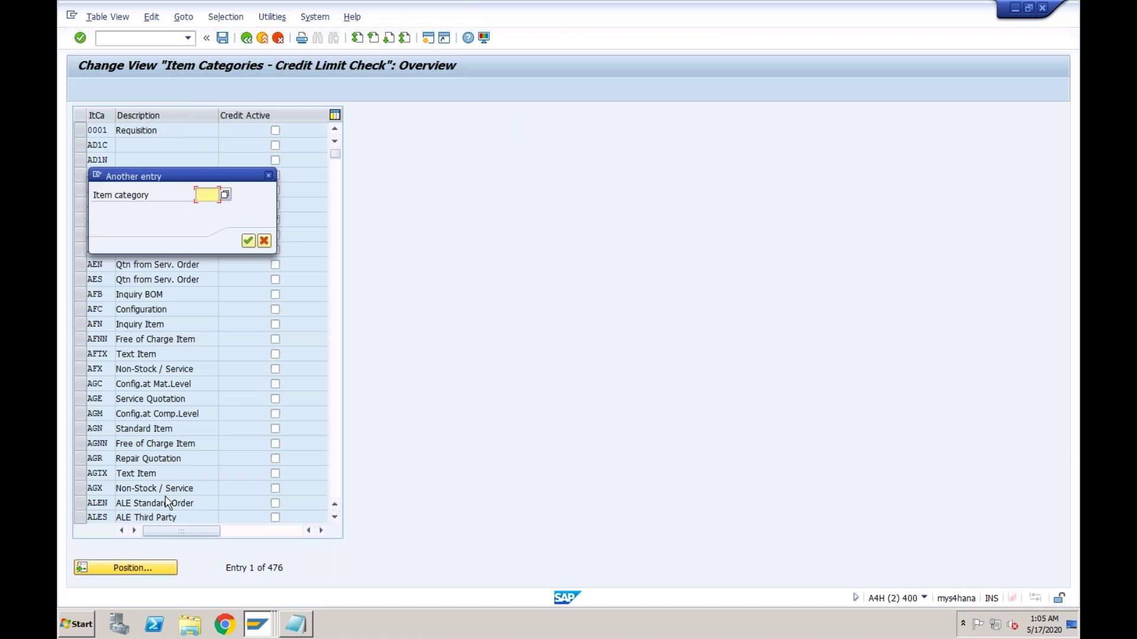
text(tan)
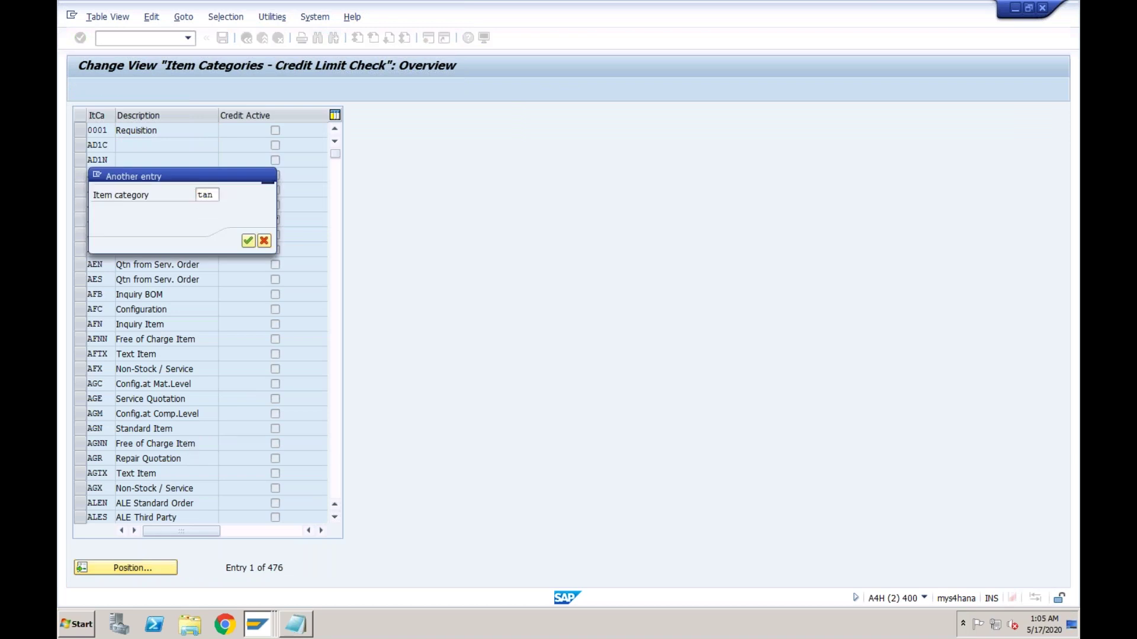
key(Return)
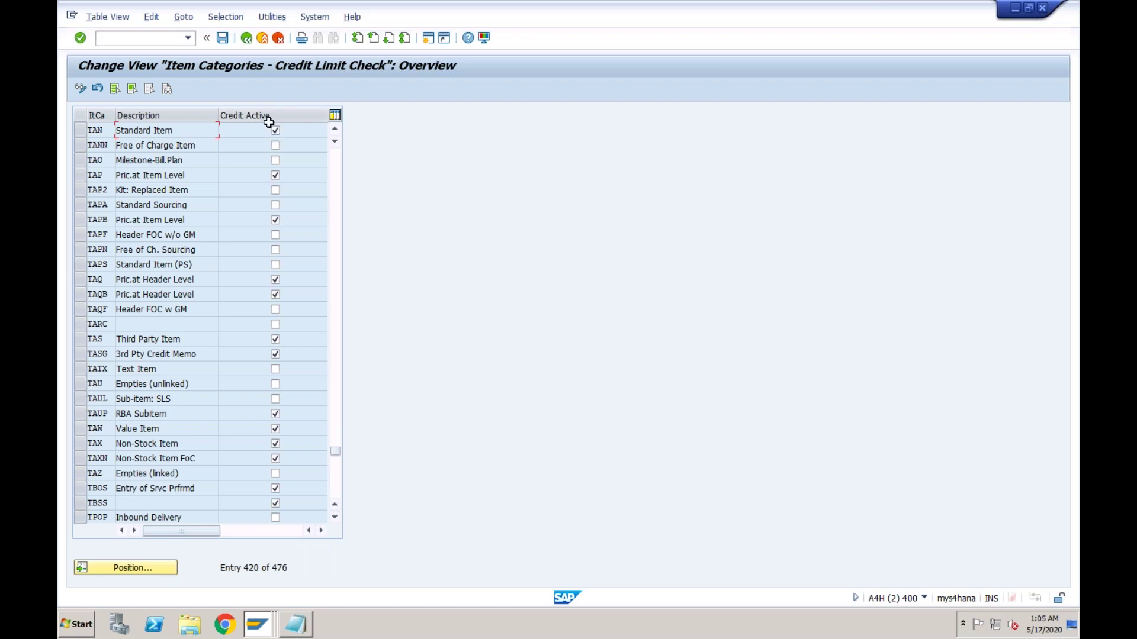
click(106, 131)
Review the FSCM / D / 01 automatic credit control entry, then start a second SAP session
click(246, 38)
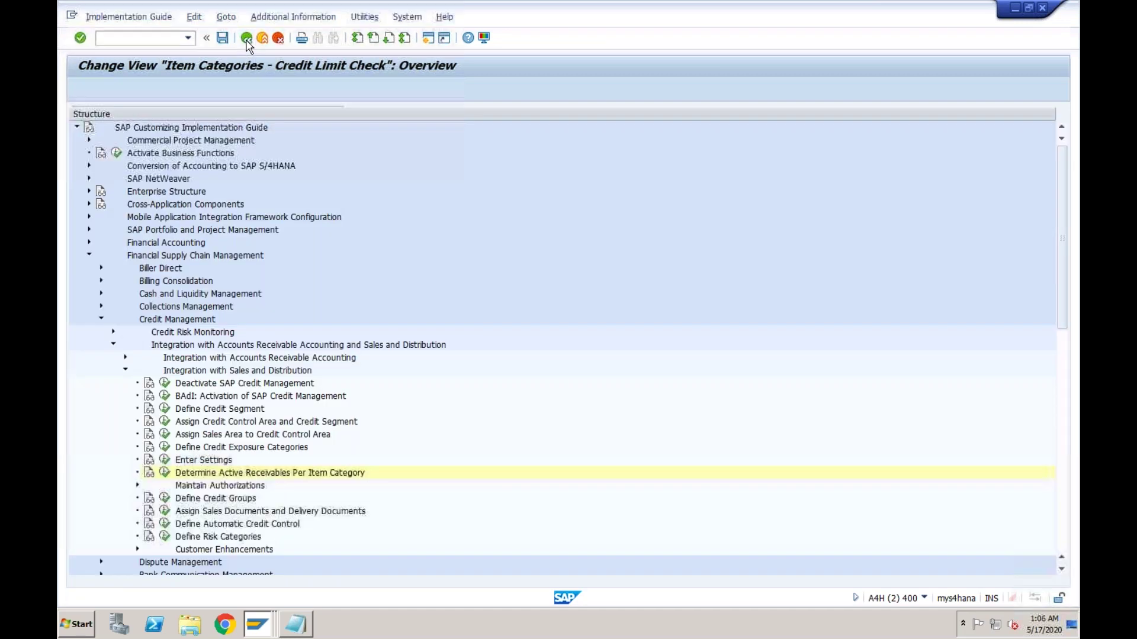
click(208, 525)
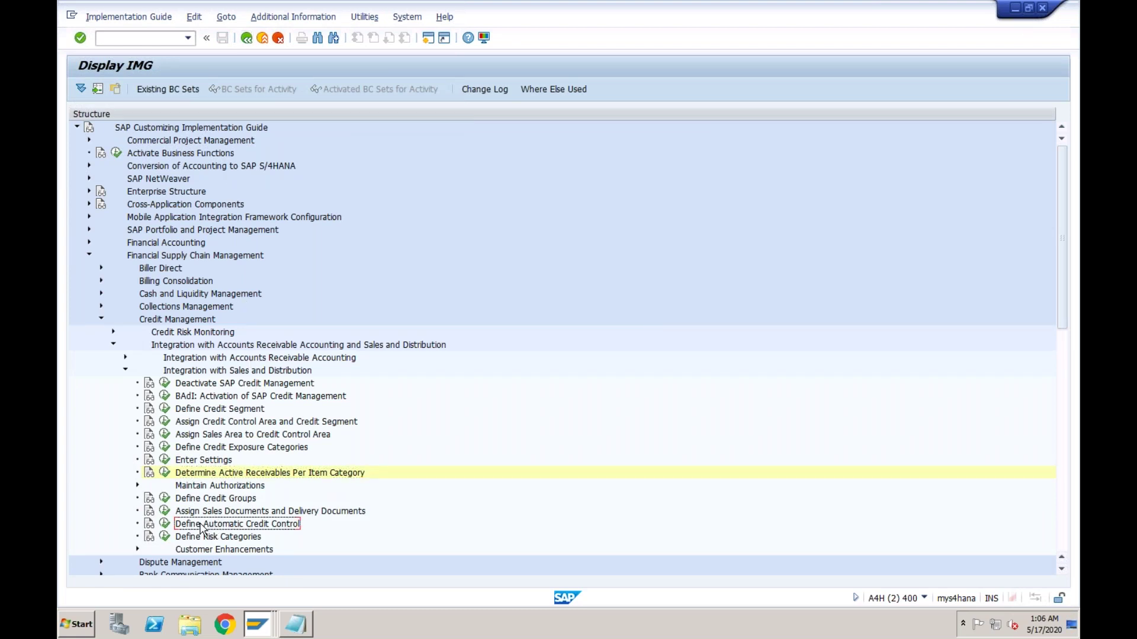
click(166, 525)
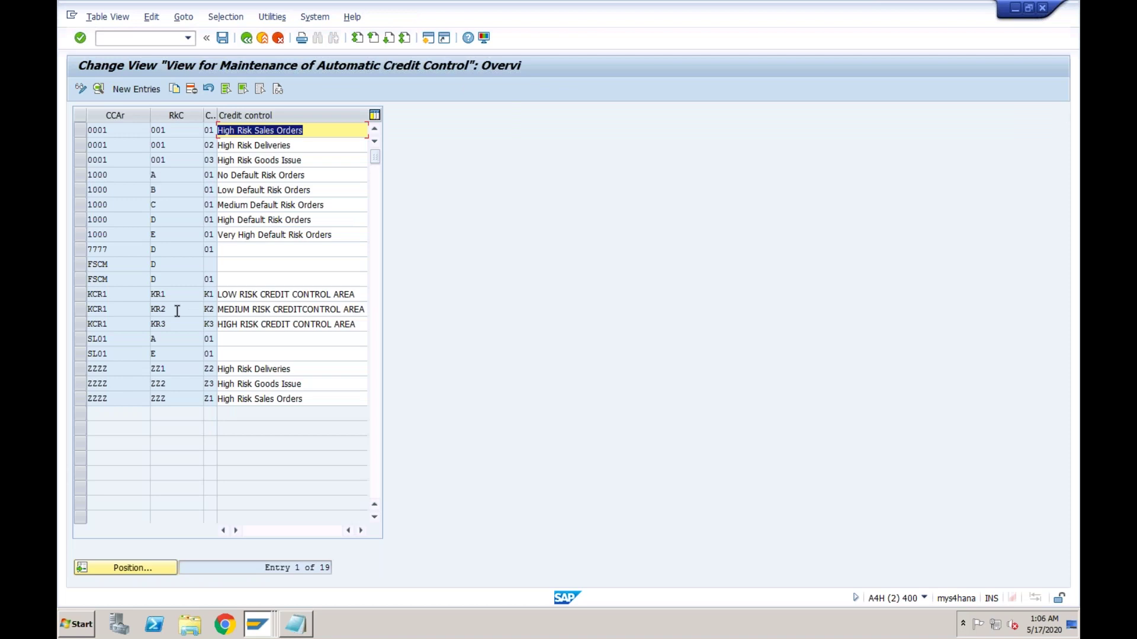
click(80, 279)
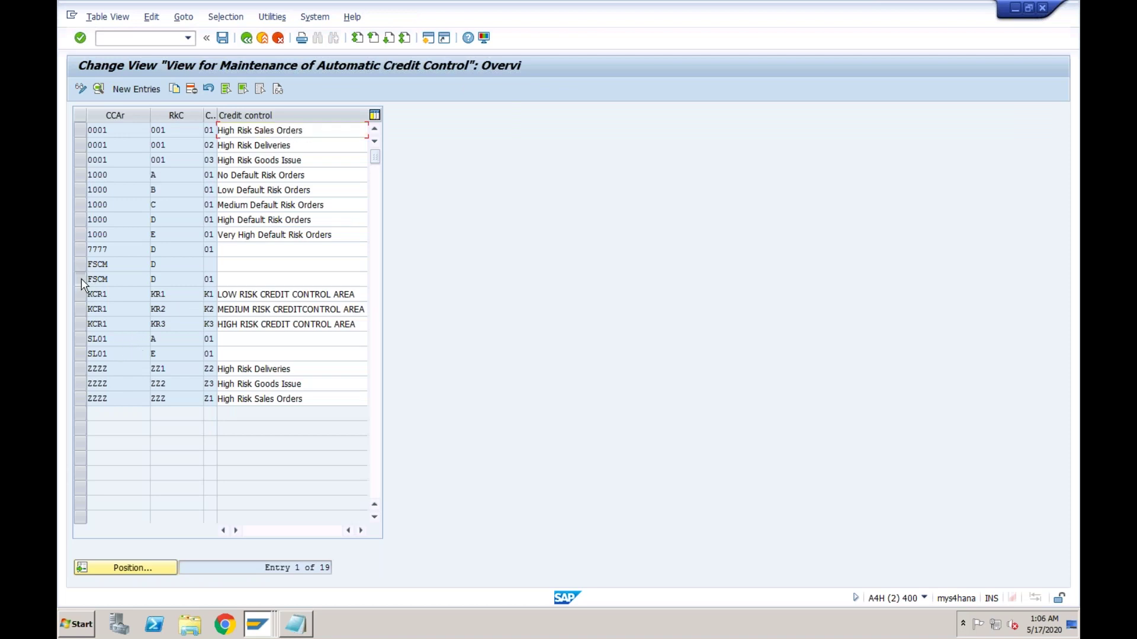
double_click(107, 278)
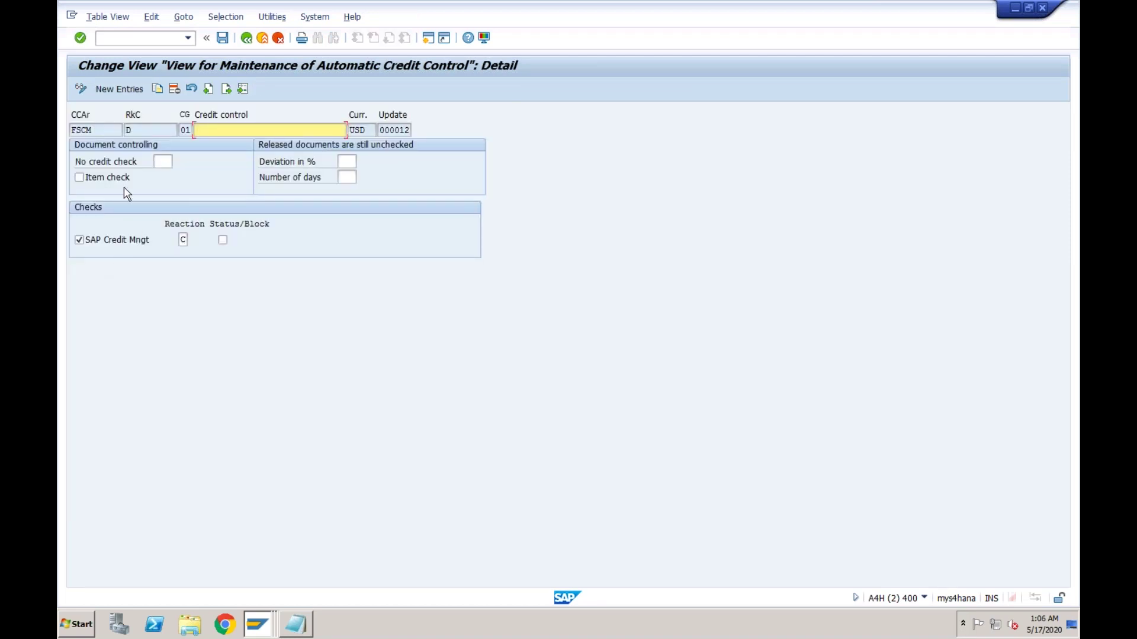
click(98, 131)
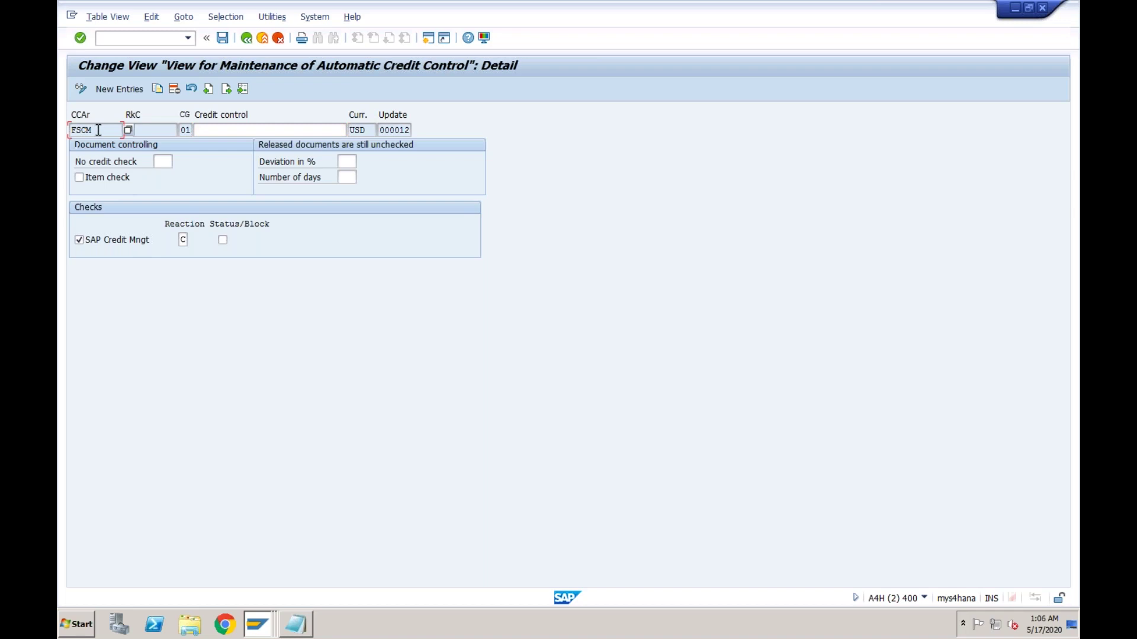
click(144, 131)
click(427, 37)
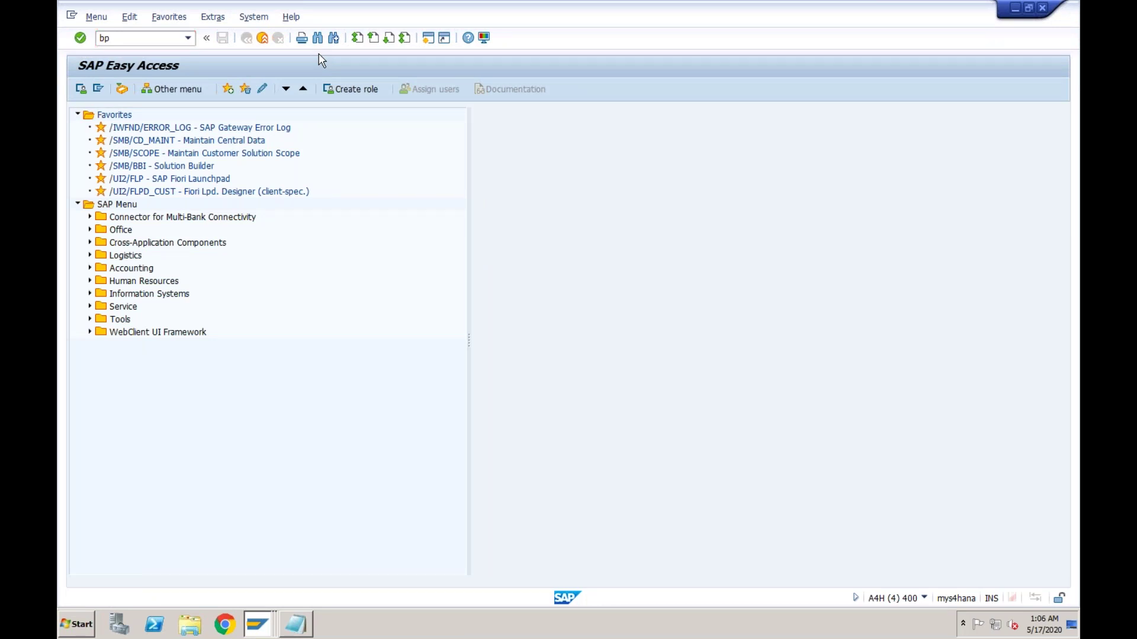
Open the test customer in BP and view its credit profile: risk class D, check rule 01
key(Return)
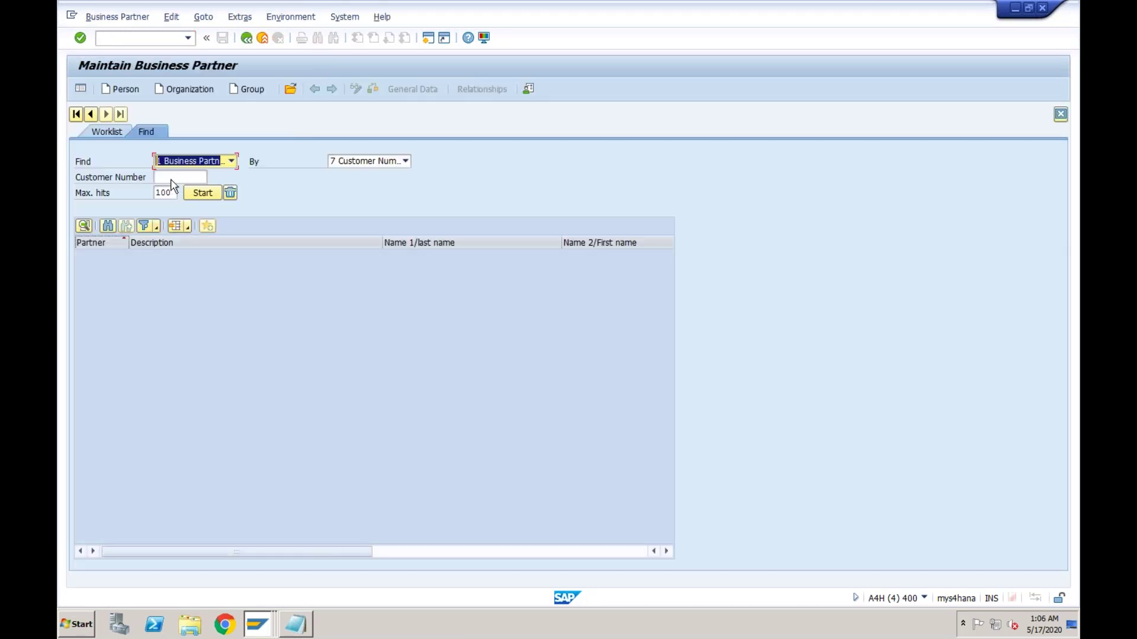
click(171, 179)
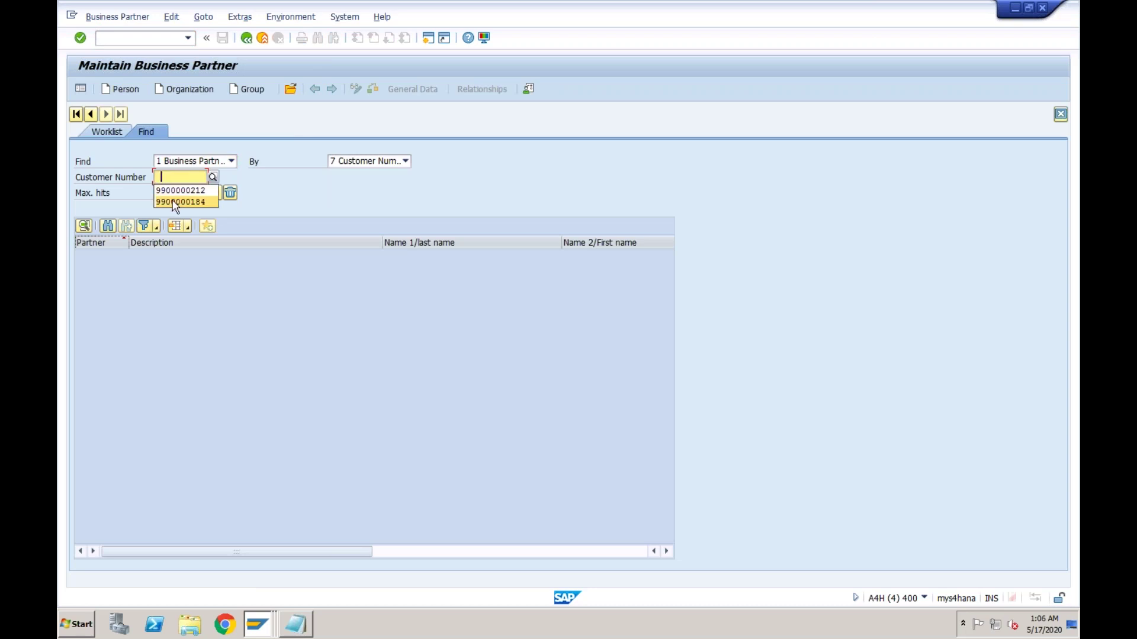
click(175, 201)
click(196, 192)
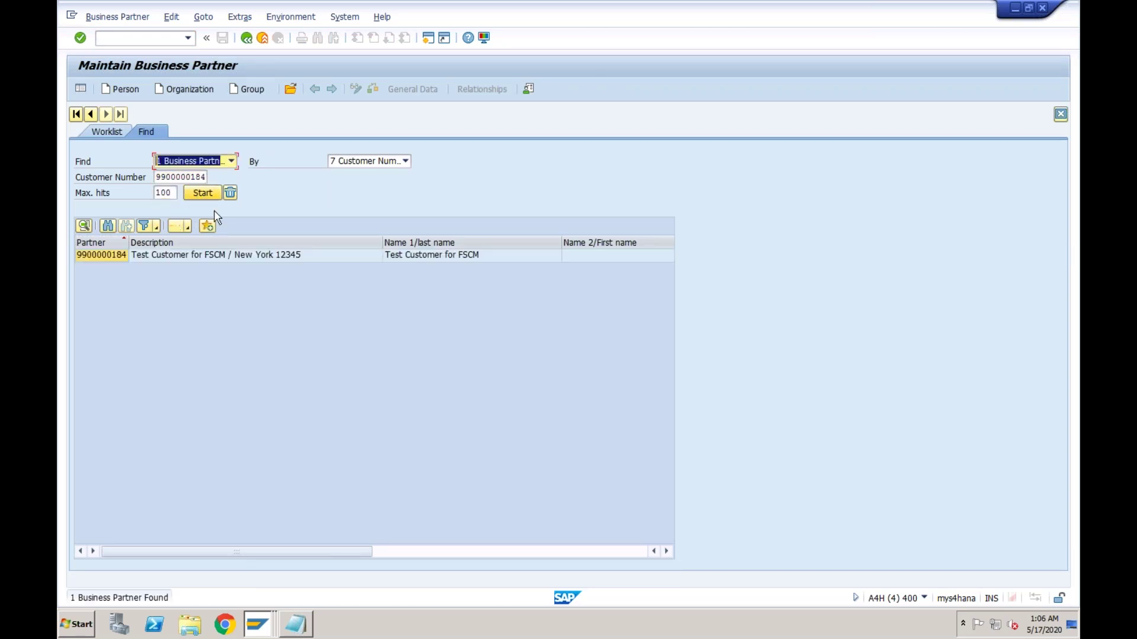
double_click(208, 262)
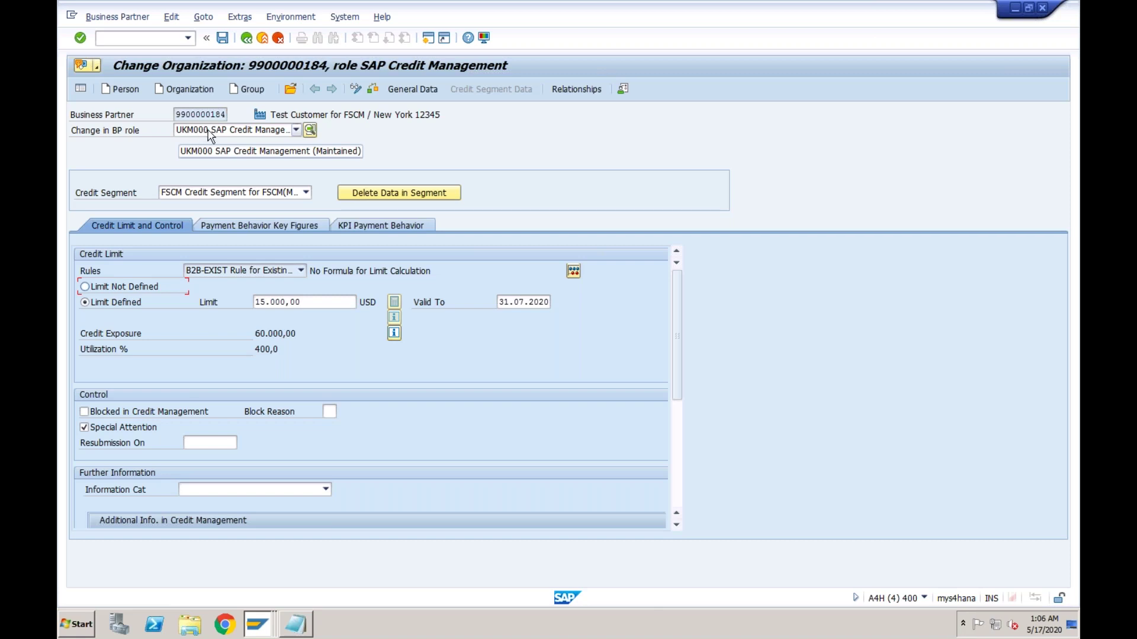
click(421, 88)
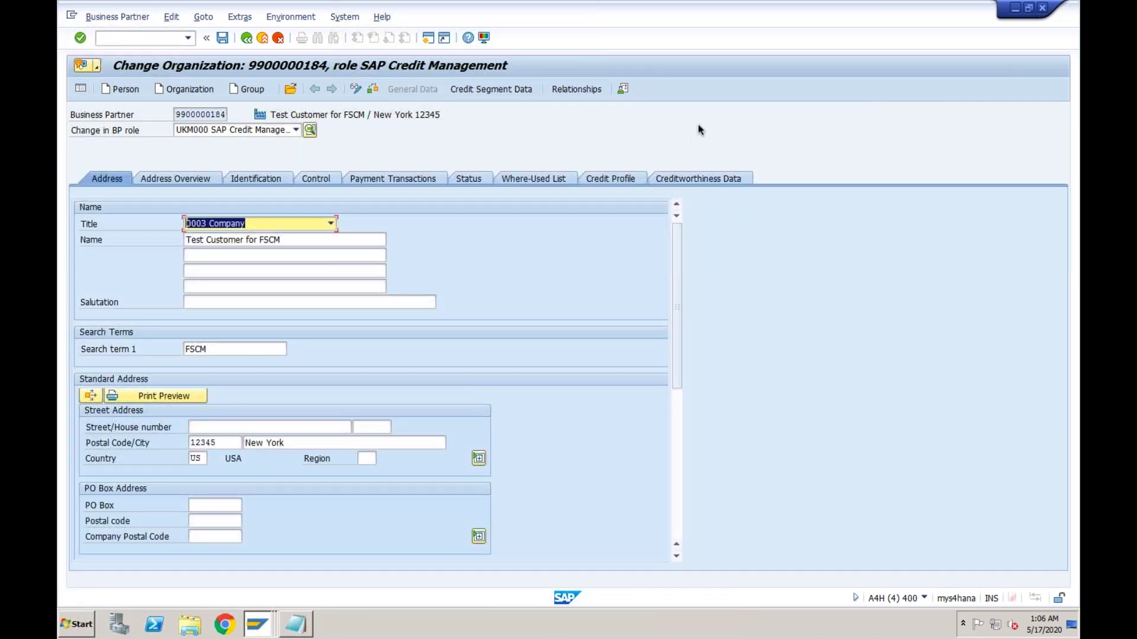
click(617, 178)
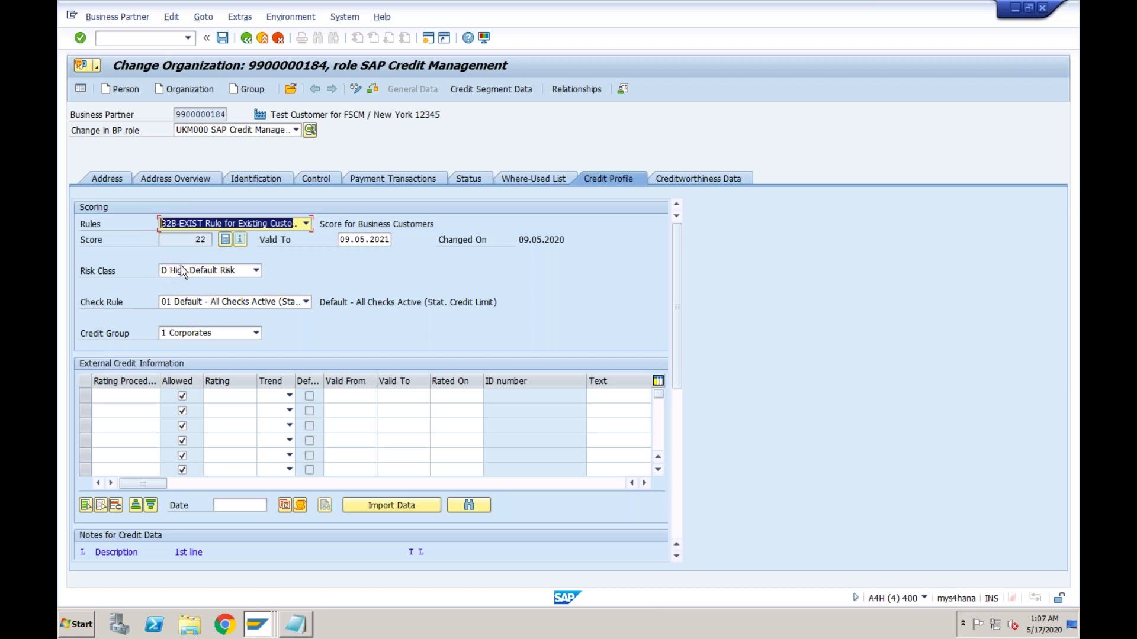
click(198, 115)
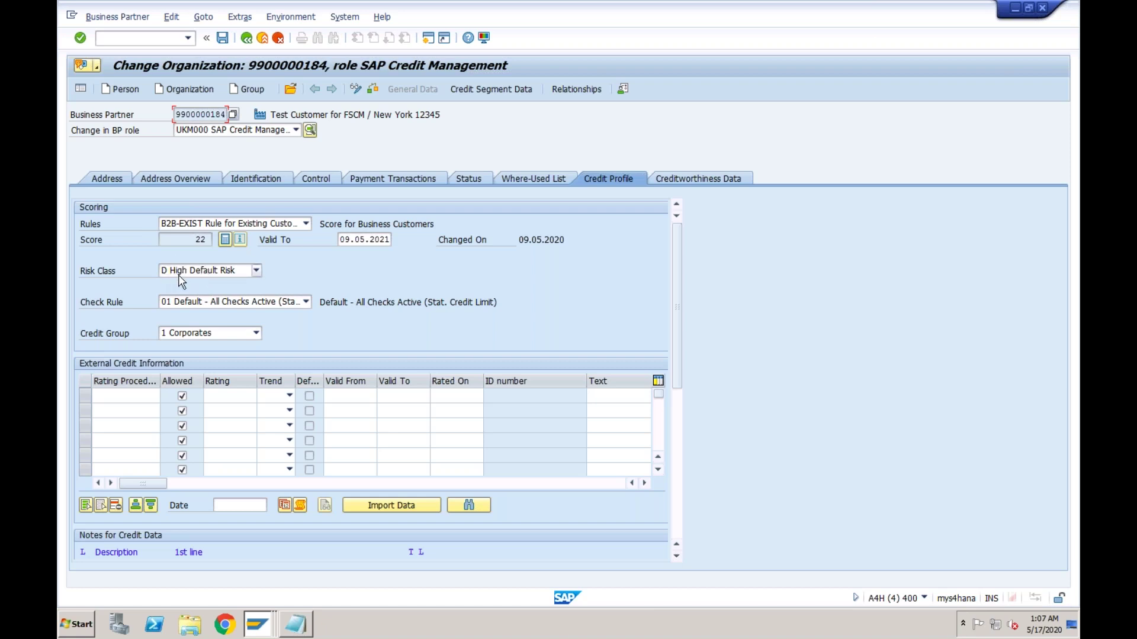
Switch back to the automatic credit control detail window
click(256, 633)
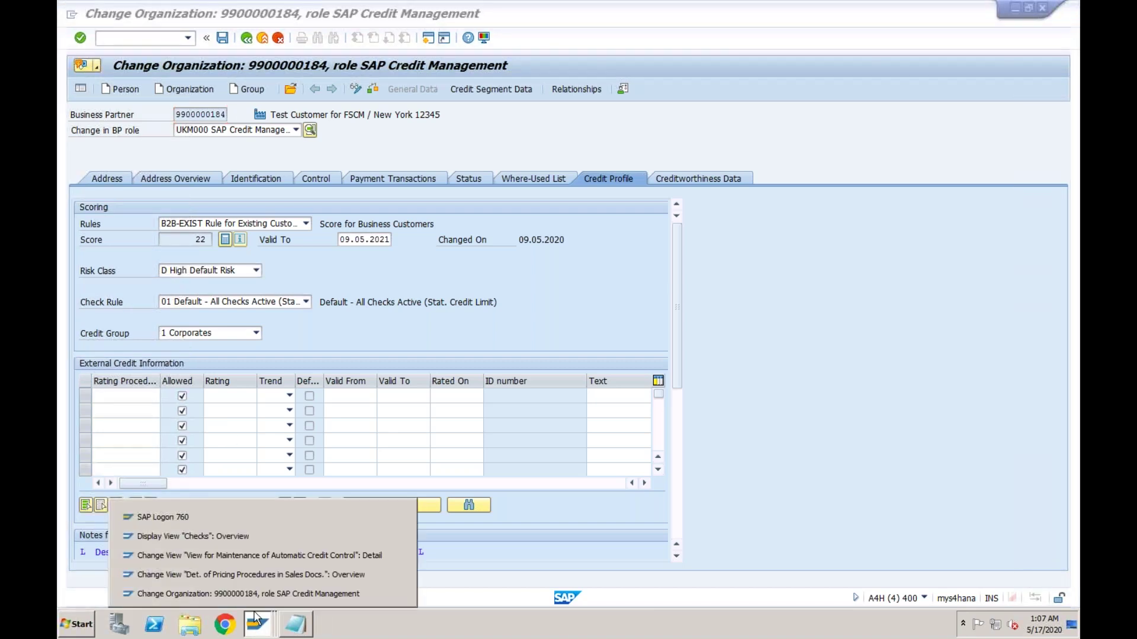
click(262, 535)
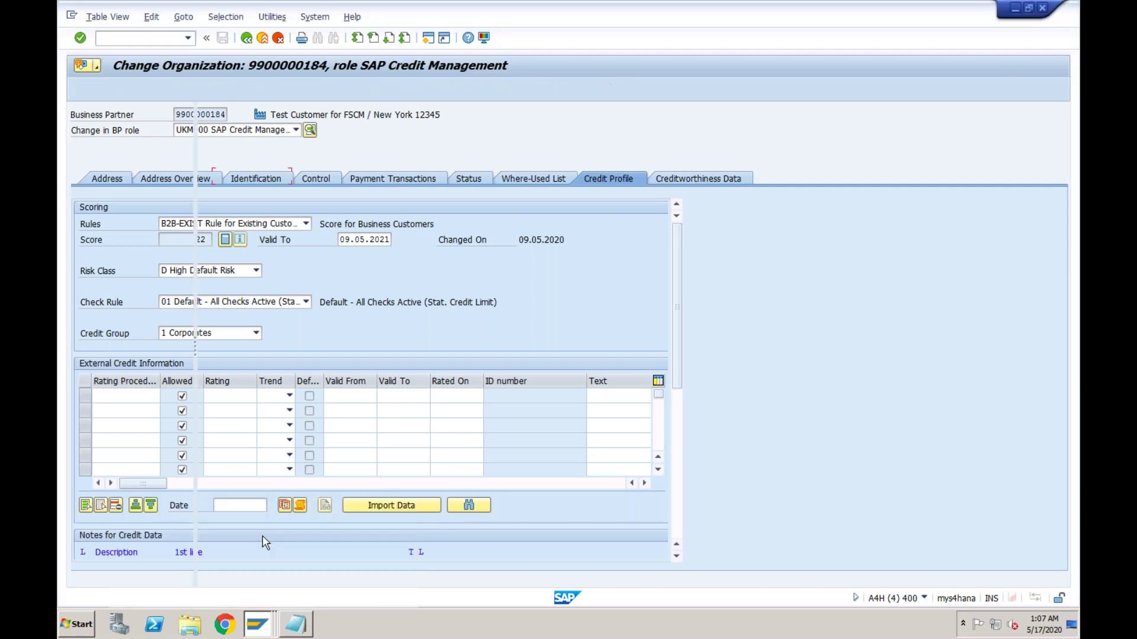
click(260, 630)
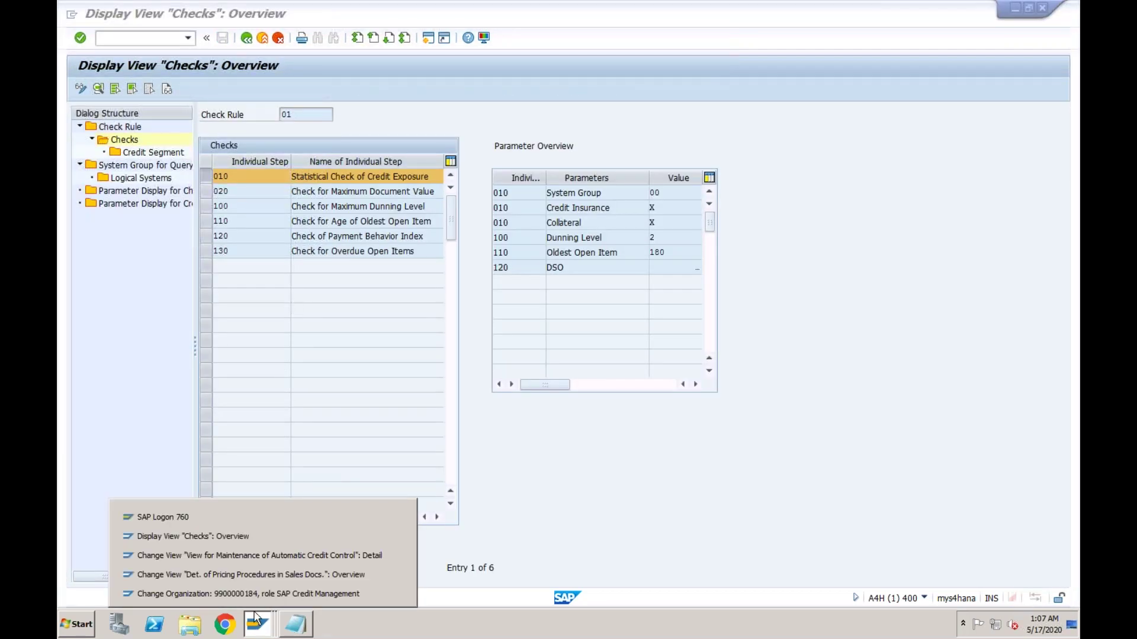
click(261, 556)
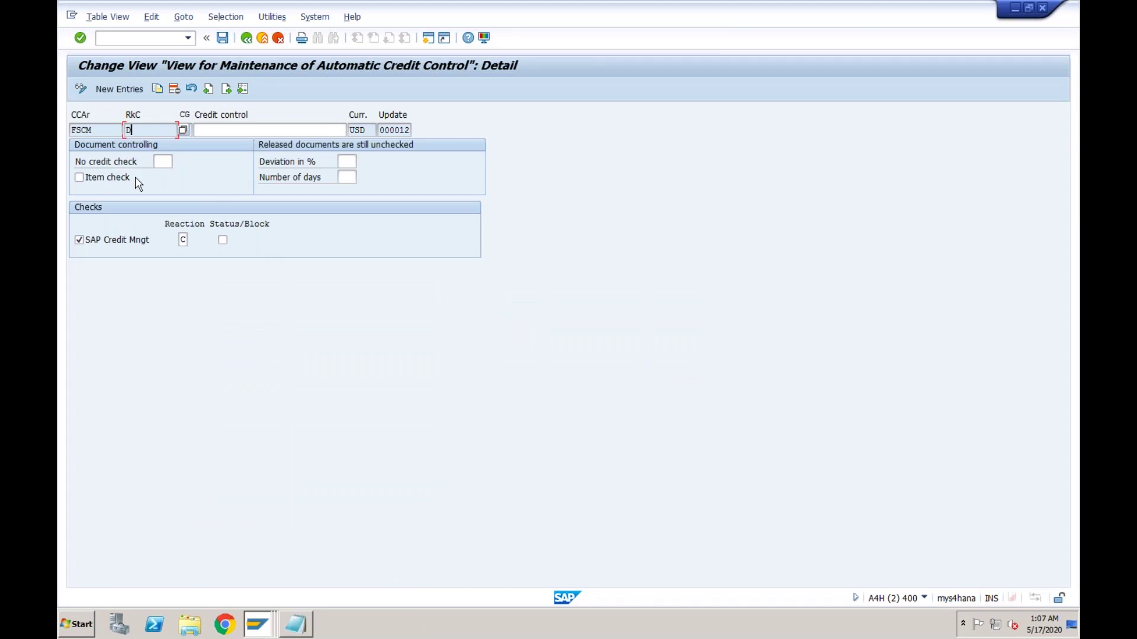
Compare reactions C and D for FSCM/D/01, keep reaction C, and return to the start menu
double_click(129, 130)
key(Return)
key(F4)
click(131, 197)
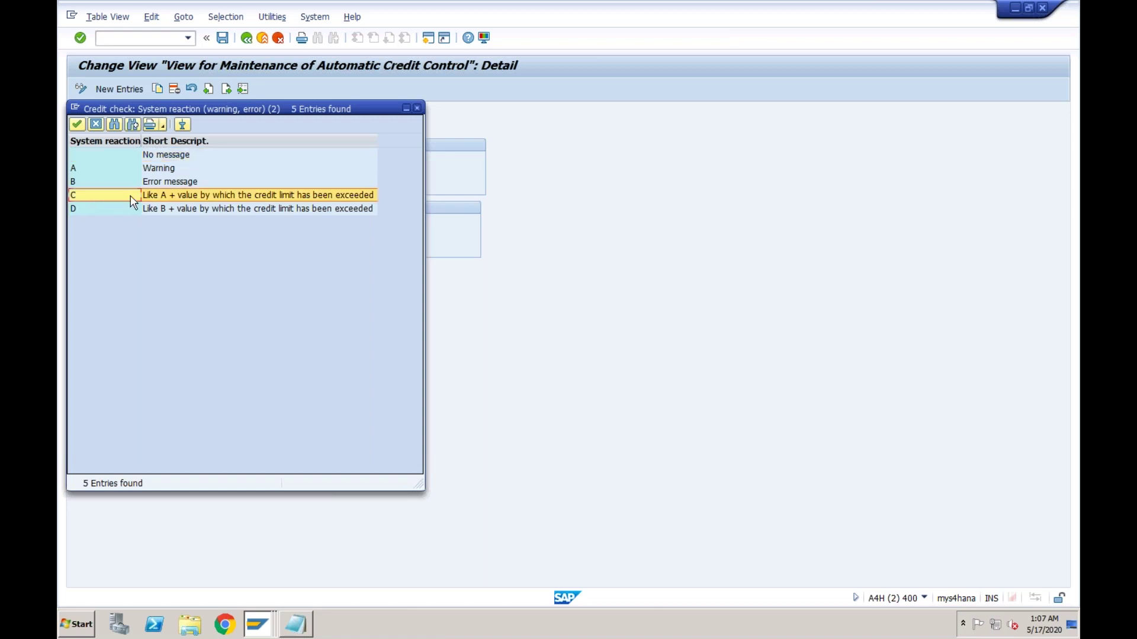
click(127, 211)
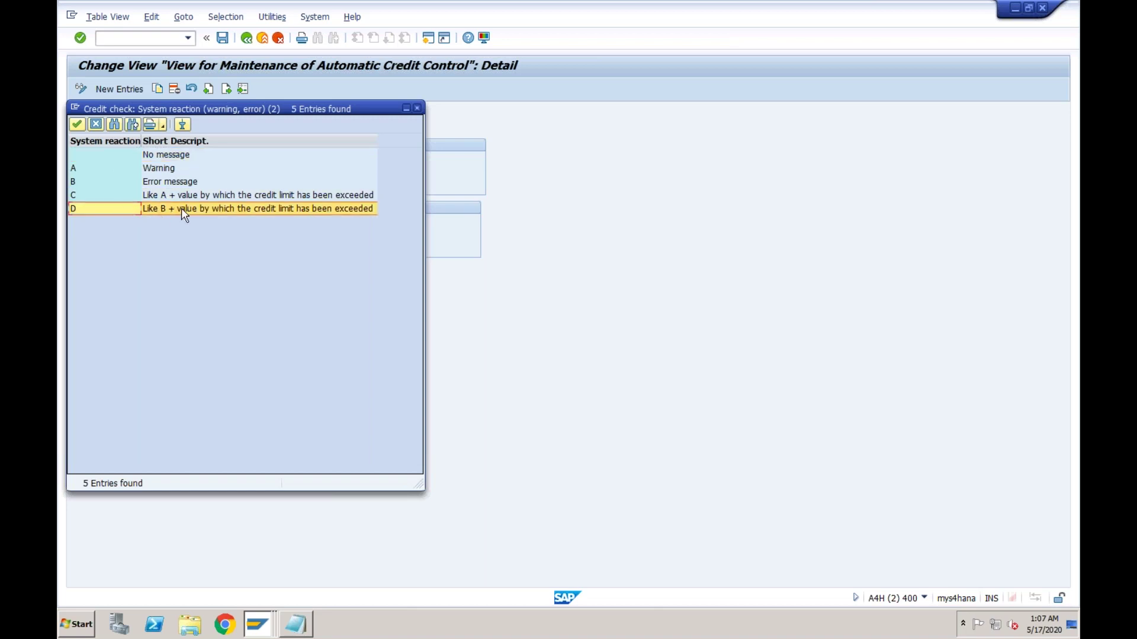
click(417, 107)
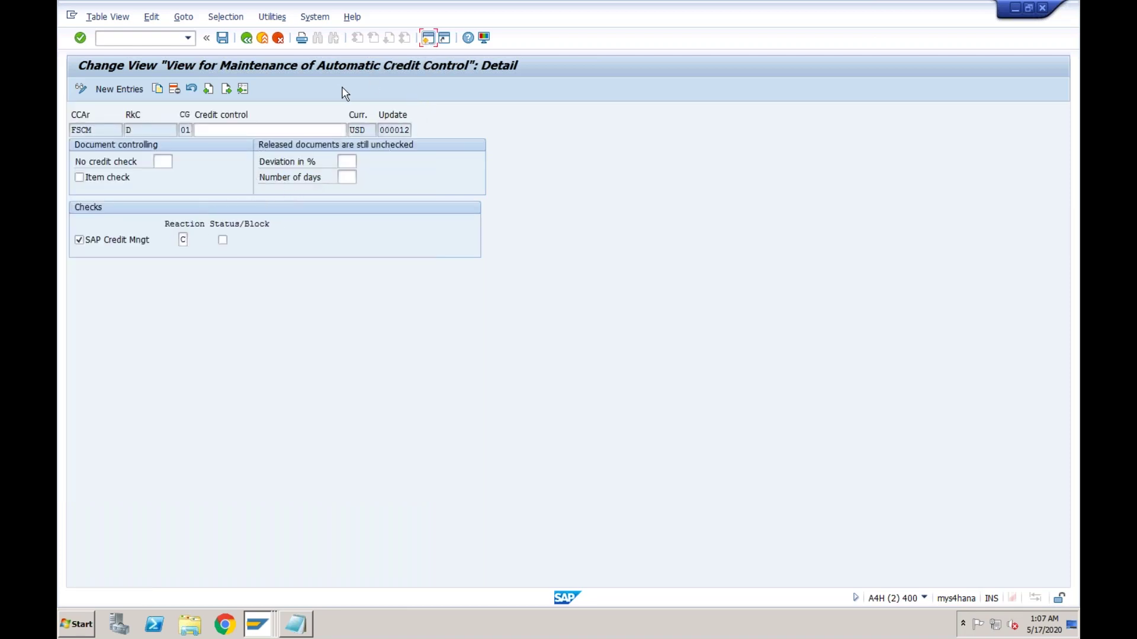
key(alt+Tab)
Create a standard order in VA01 by copying sales order 153 with item category TAN
text(va01)
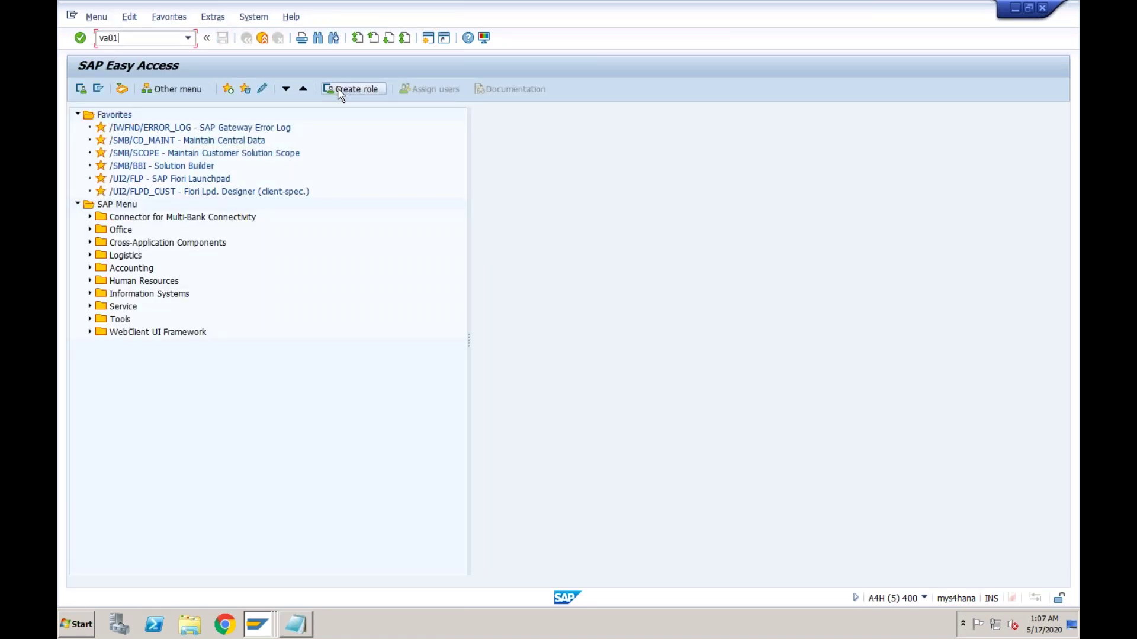
key(Return)
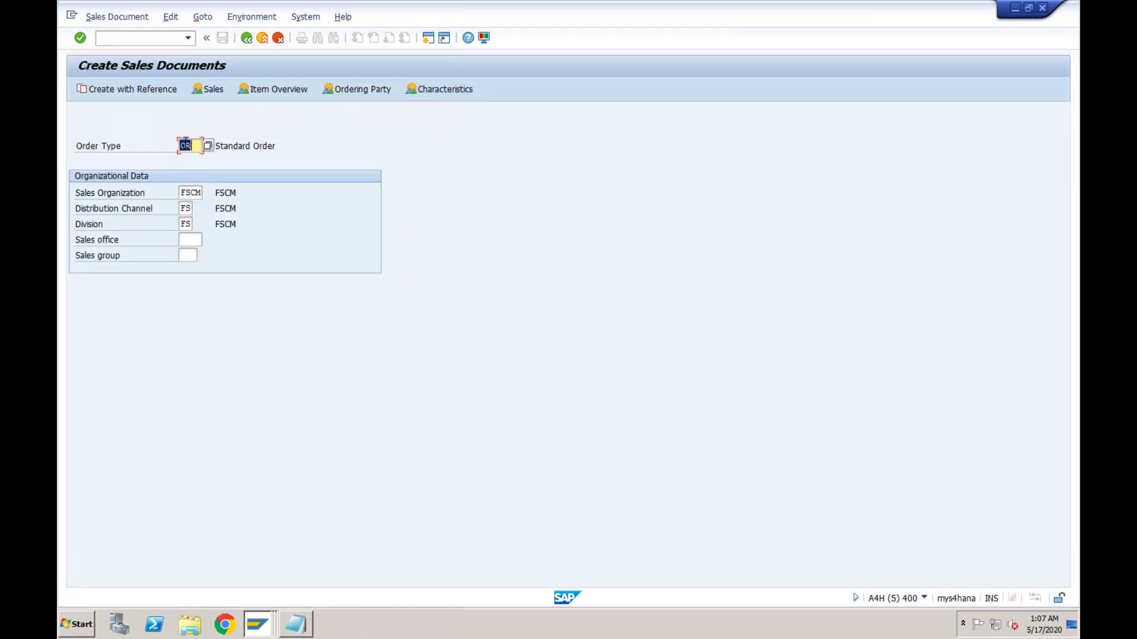
click(145, 94)
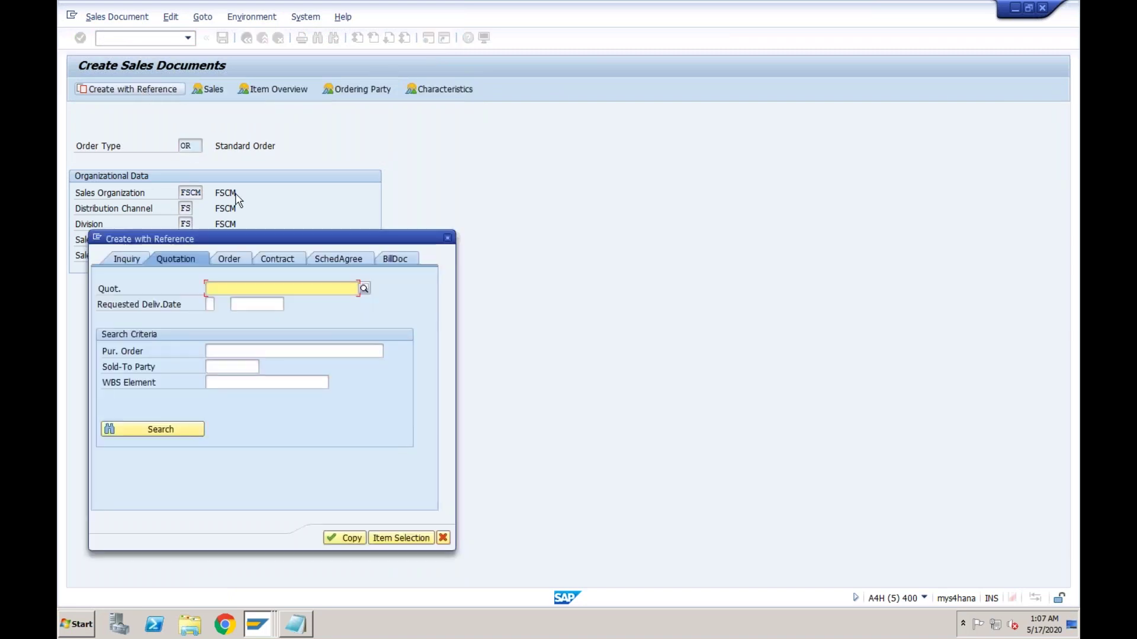
click(227, 259)
text(153)
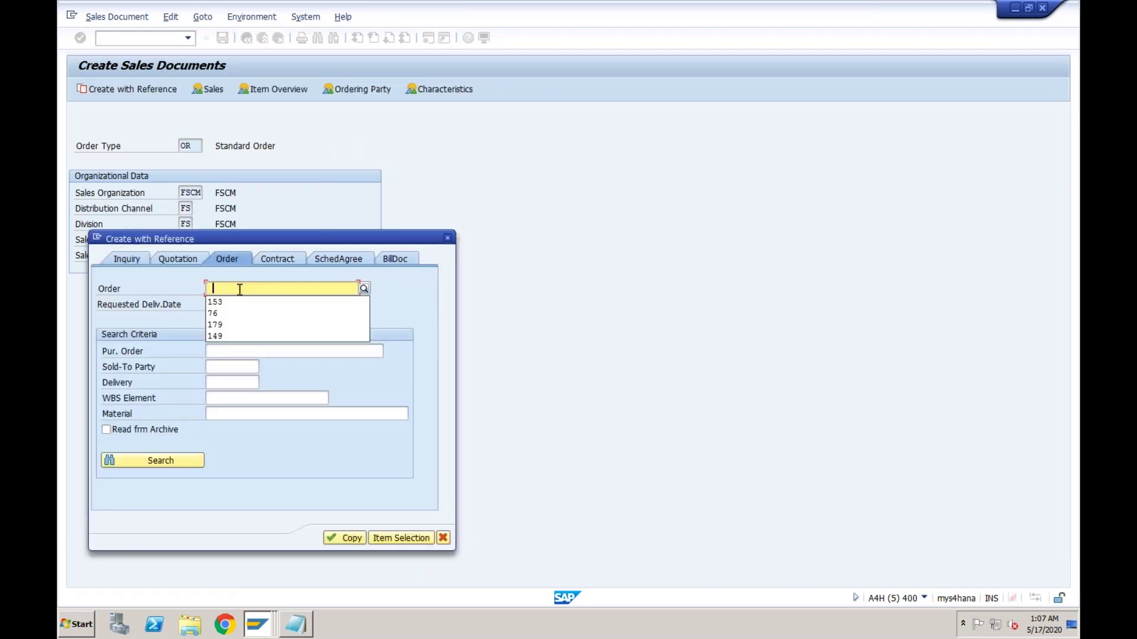
click(353, 538)
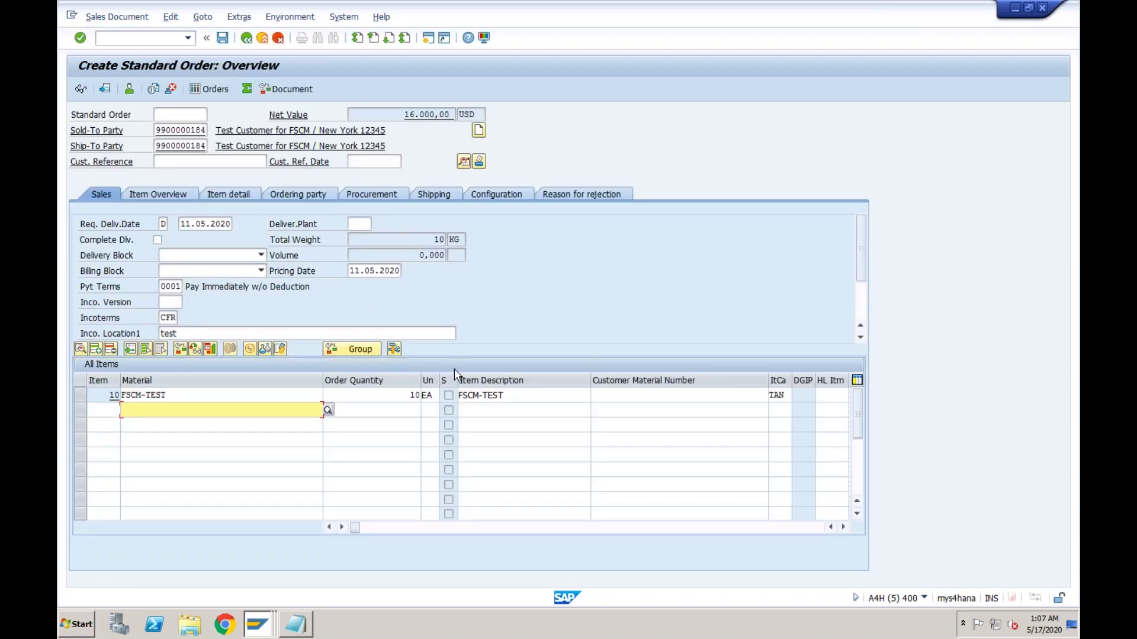
double_click(770, 395)
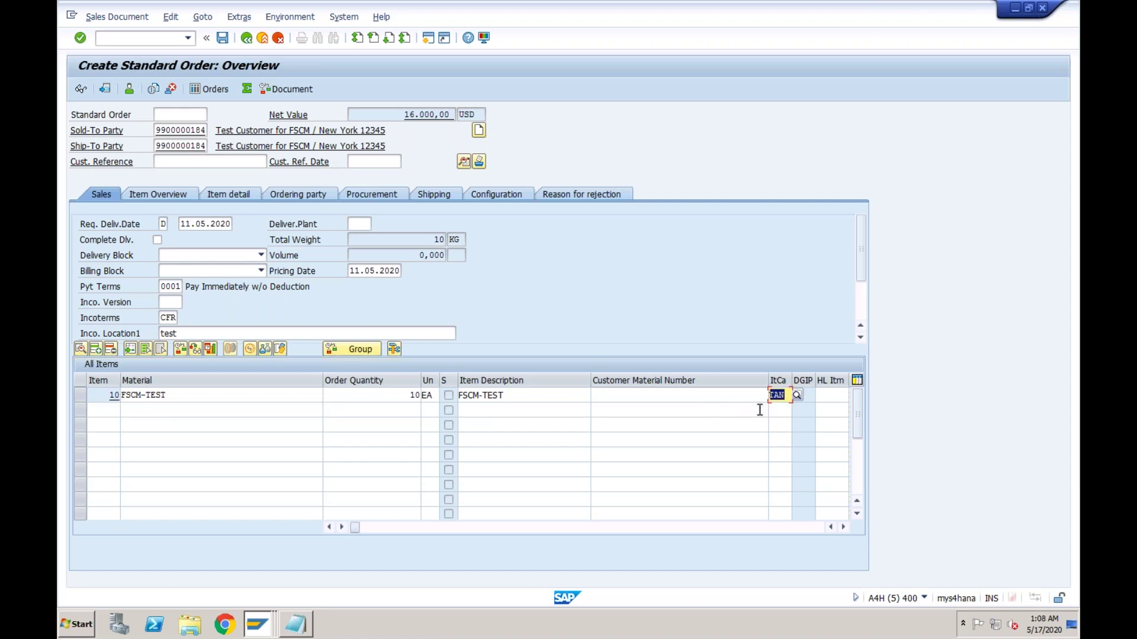
Enter customer reference 'test' and save the new order
click(212, 166)
text(test)
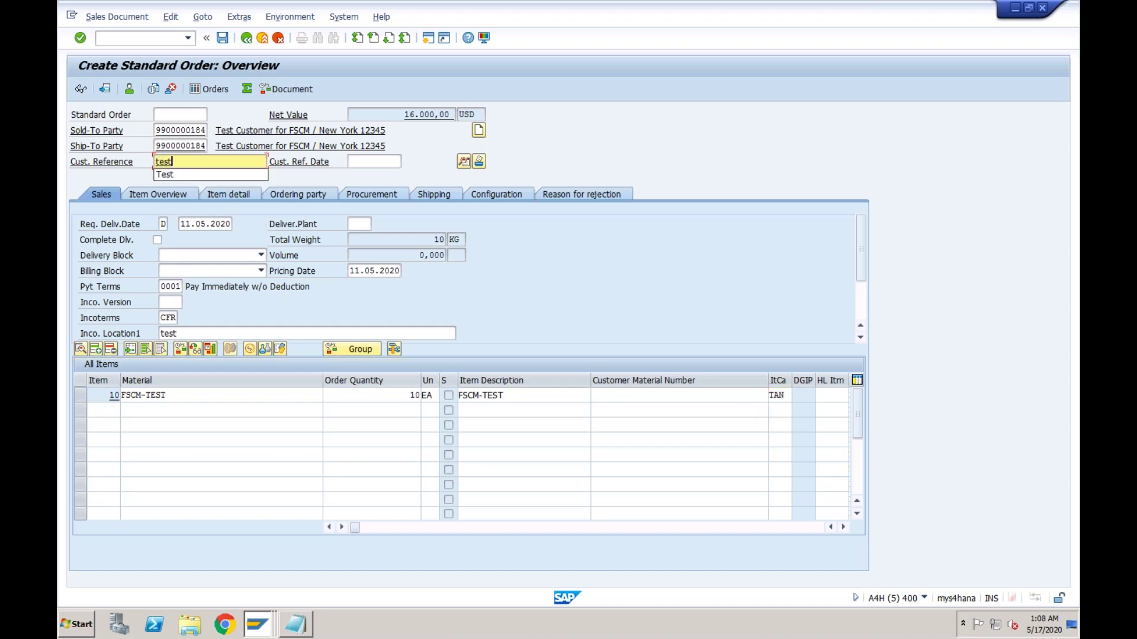
key(Return)
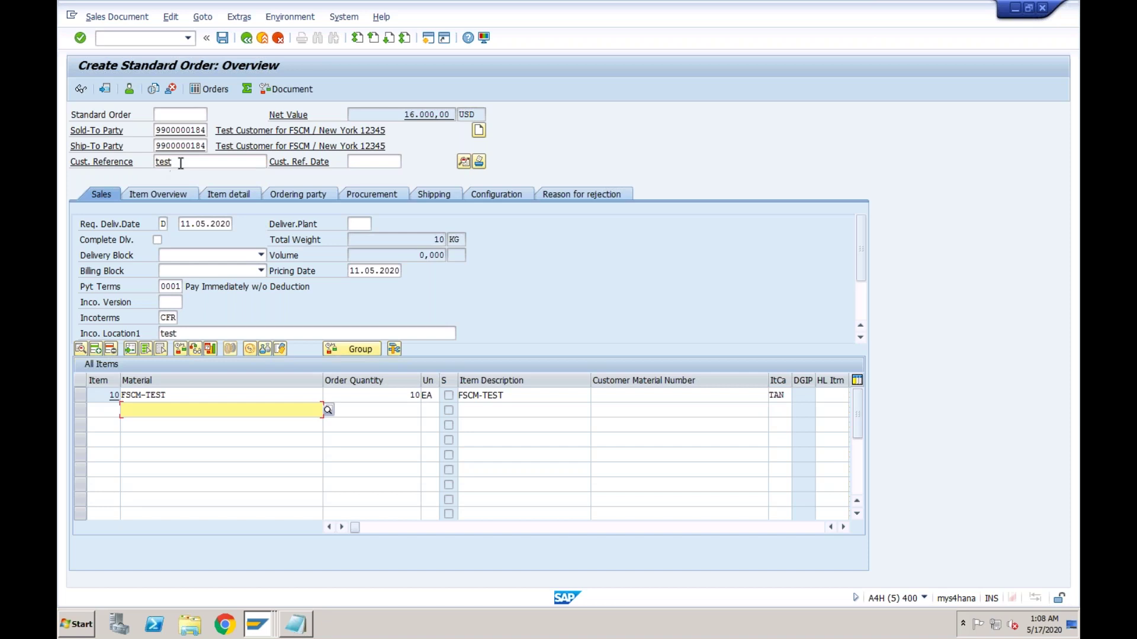
click(222, 38)
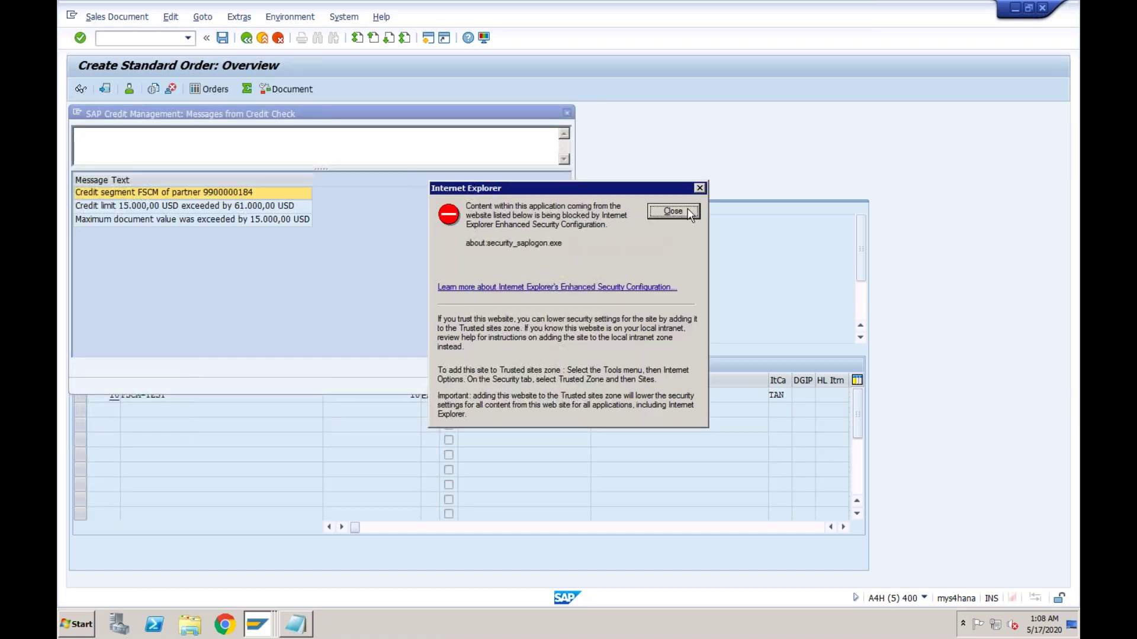
Dismiss the Internet Explorer security warning and list the open SAP windows
click(673, 212)
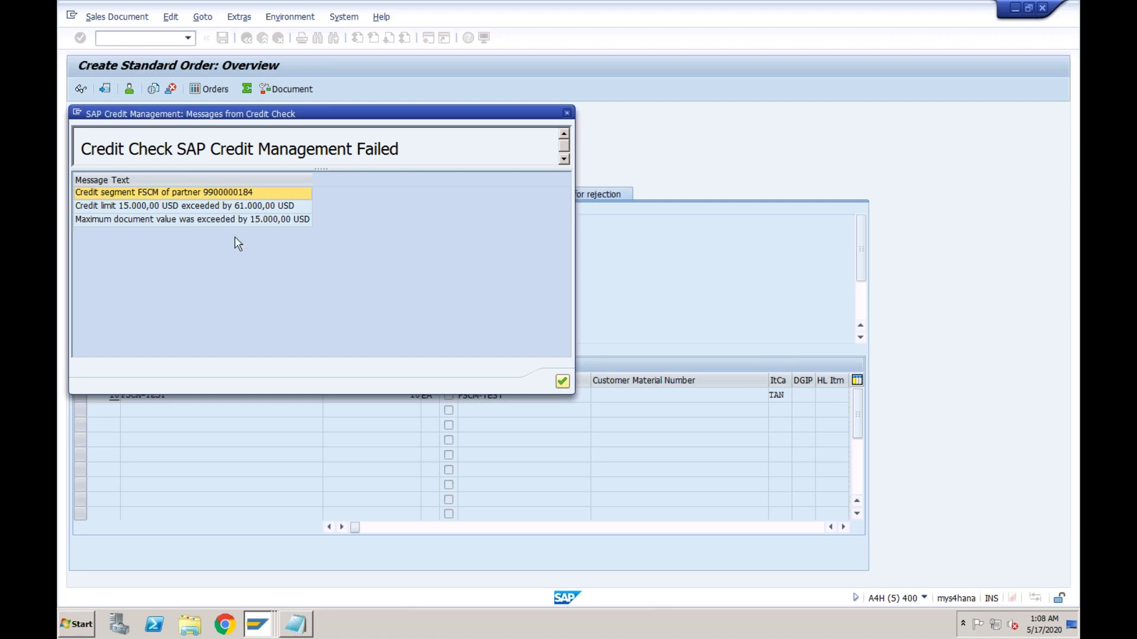
click(261, 626)
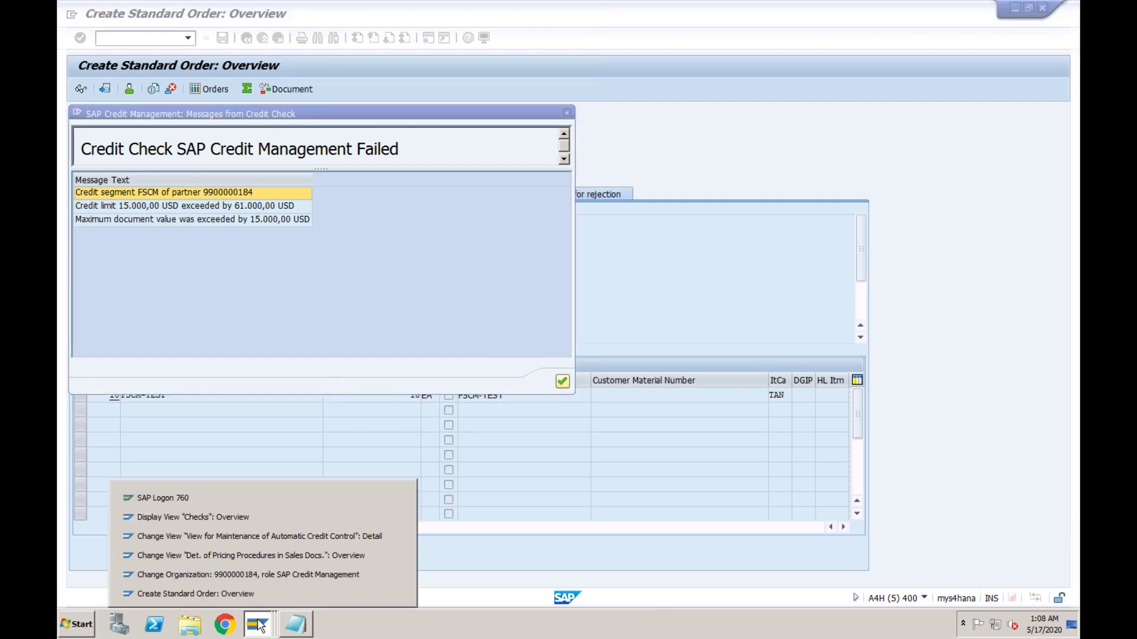
click(269, 577)
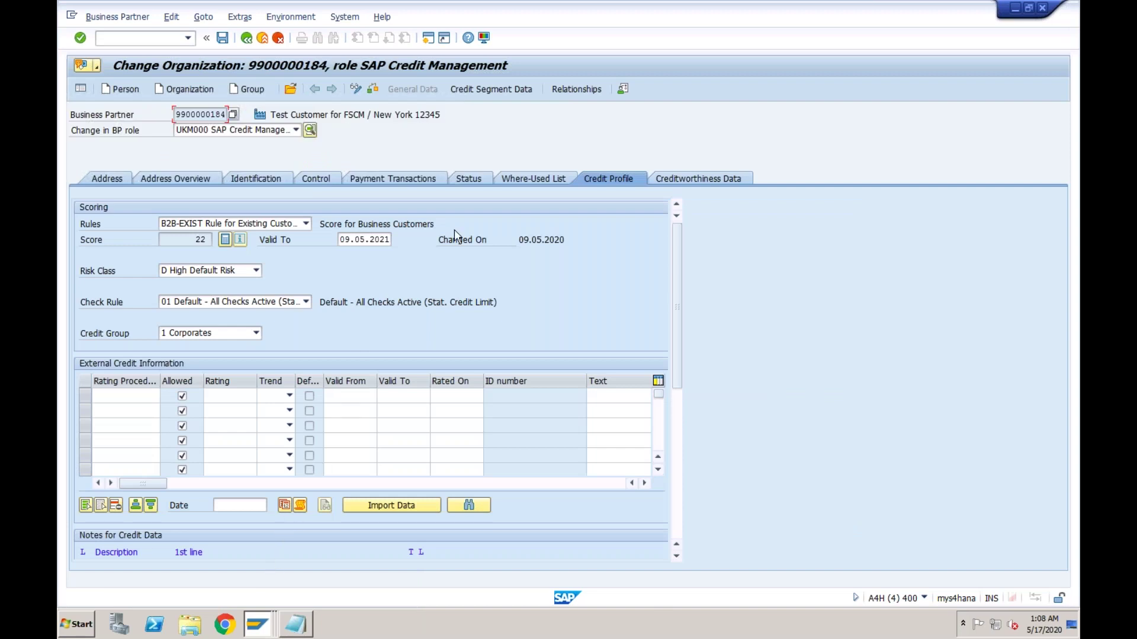
click(491, 90)
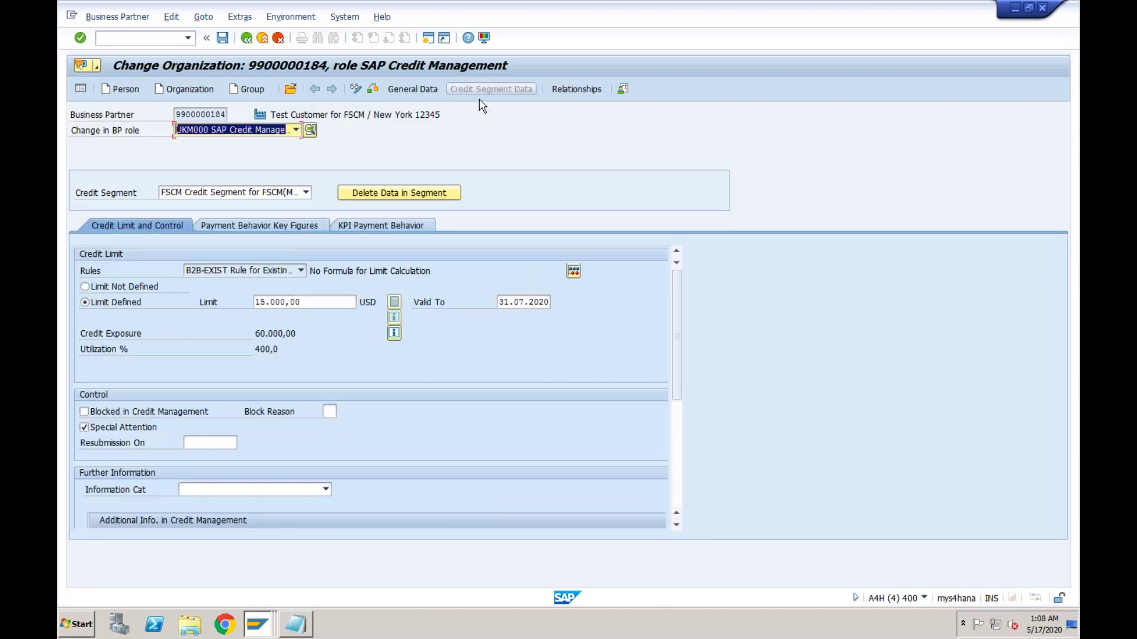
click(286, 304)
drag(287, 305, 303, 333)
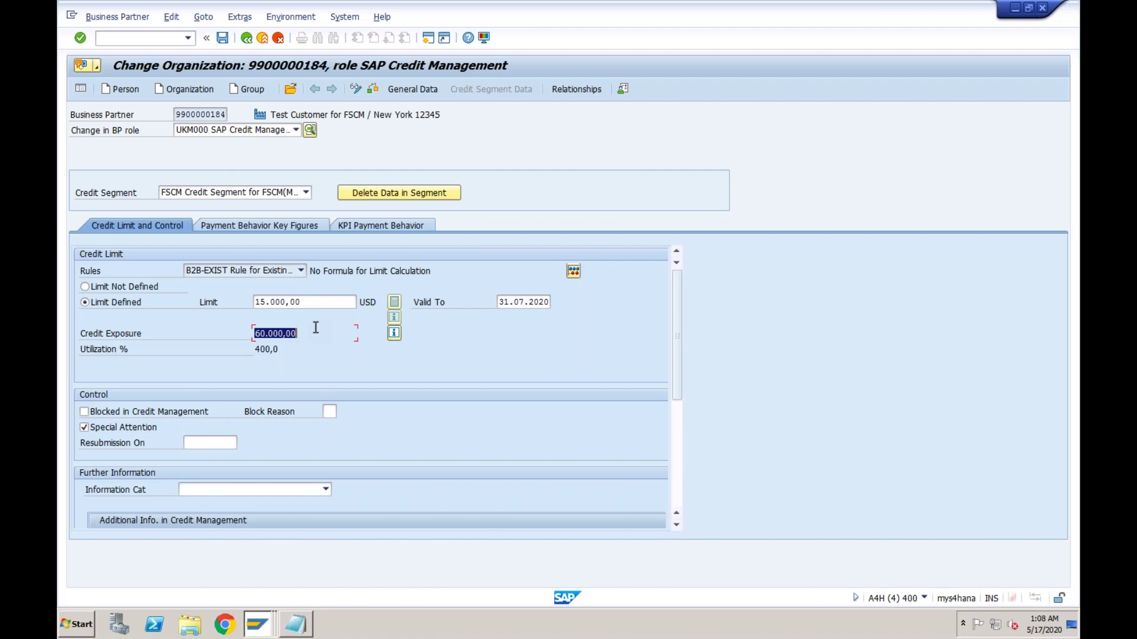
right_click(258, 624)
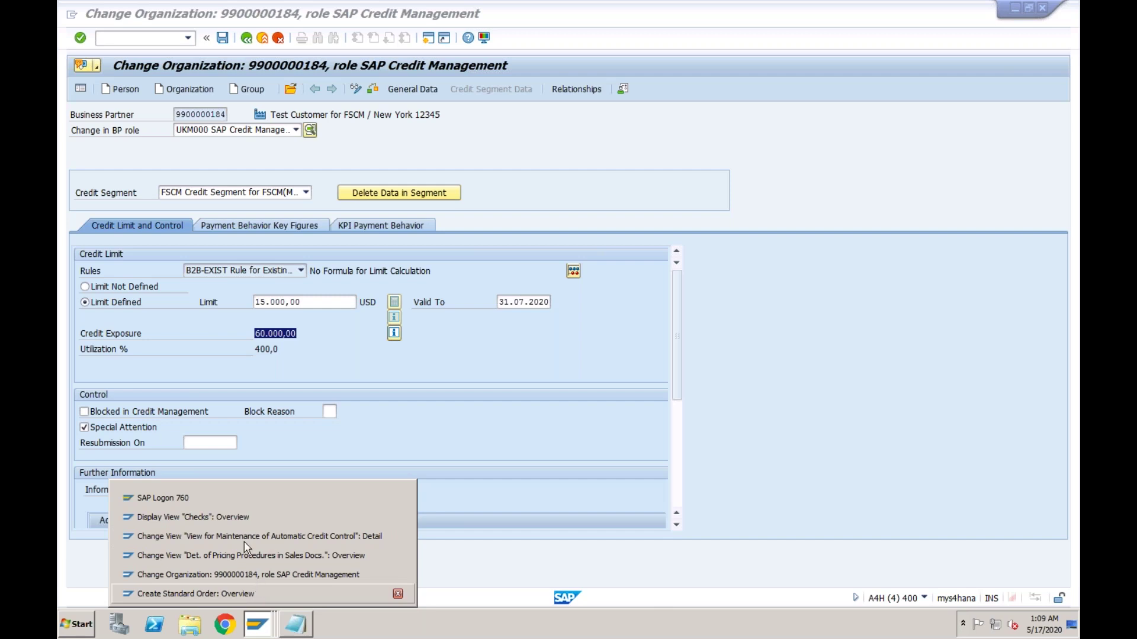
click(254, 594)
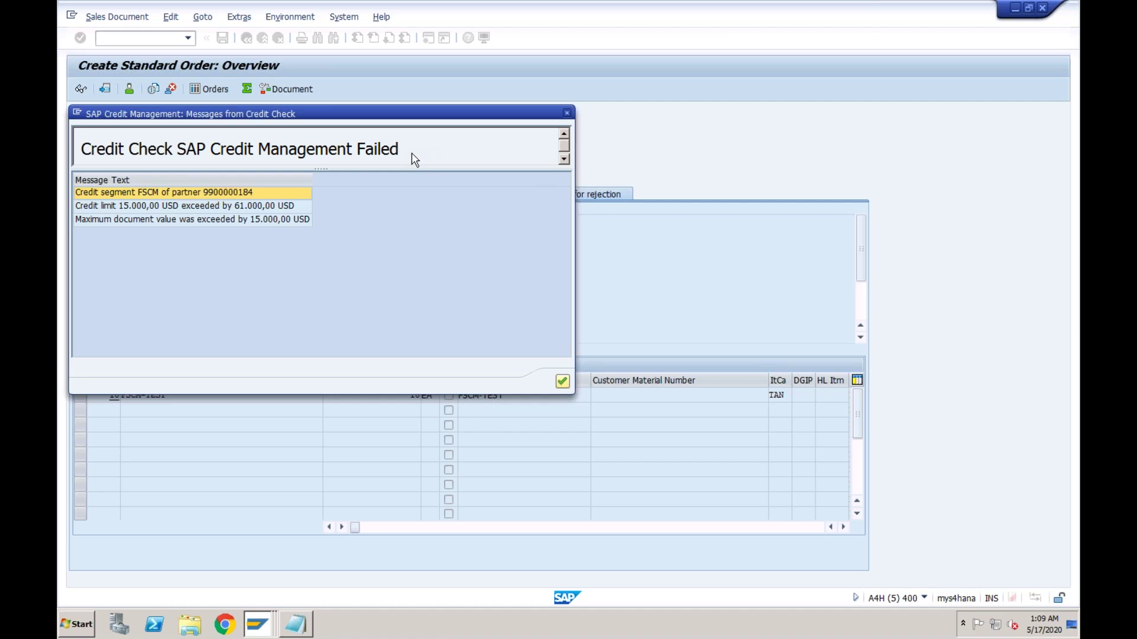
Accept the failed credit check to save the standard order, then return to the business partner credit window
click(562, 382)
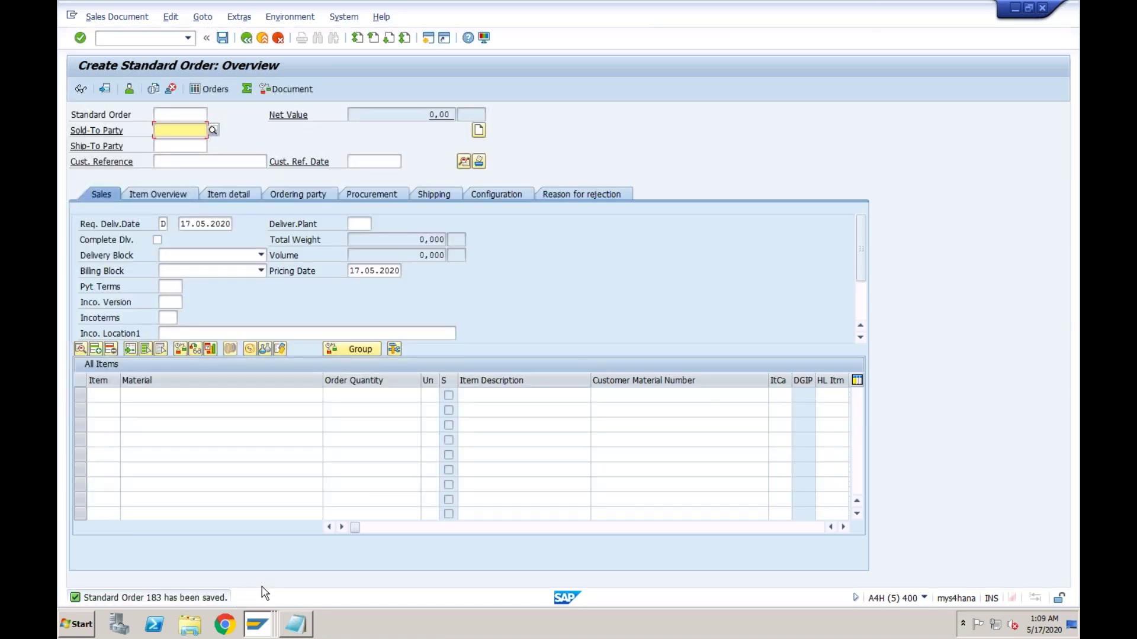
click(256, 625)
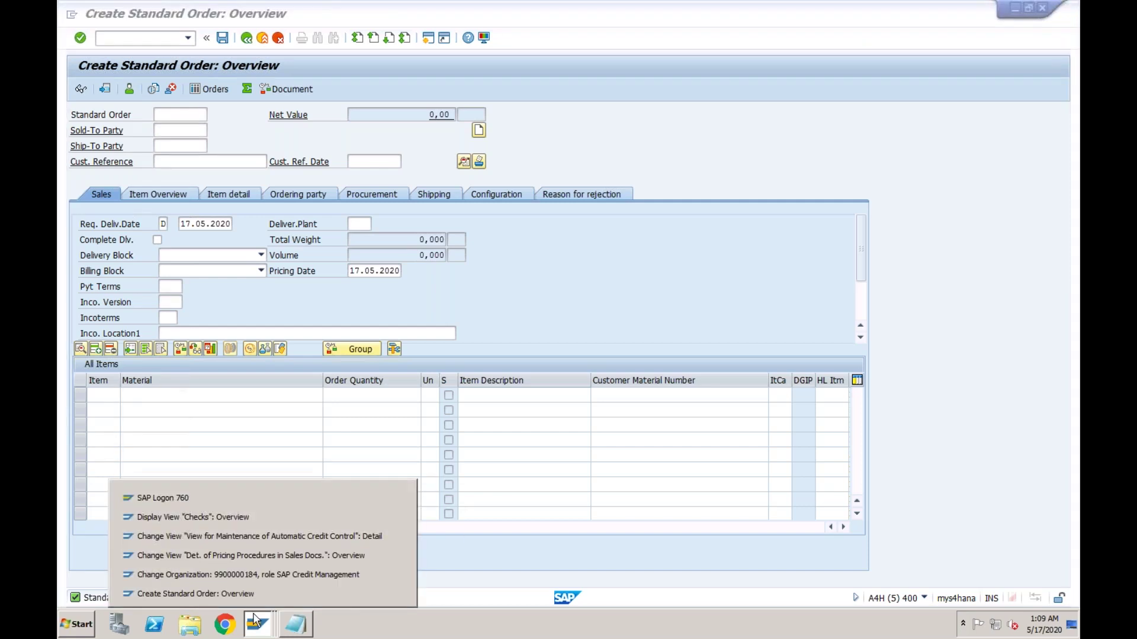
click(251, 576)
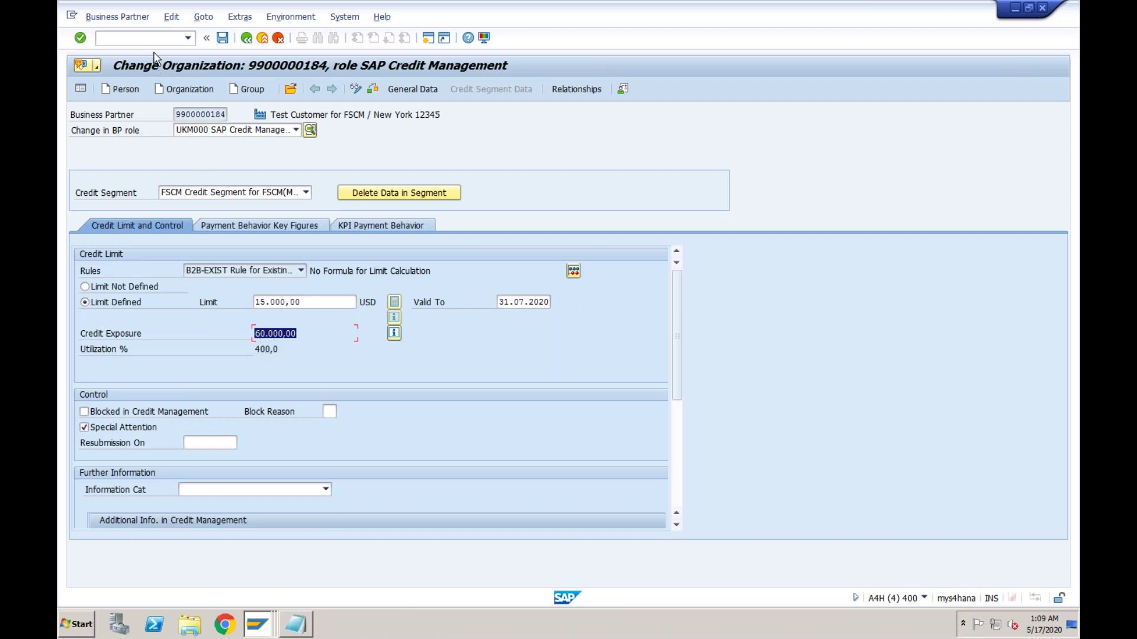
Reopen the test customer in transaction BP and check its credit exposure of 76.000,00
click(142, 38)
text(/nbp)
key(Return)
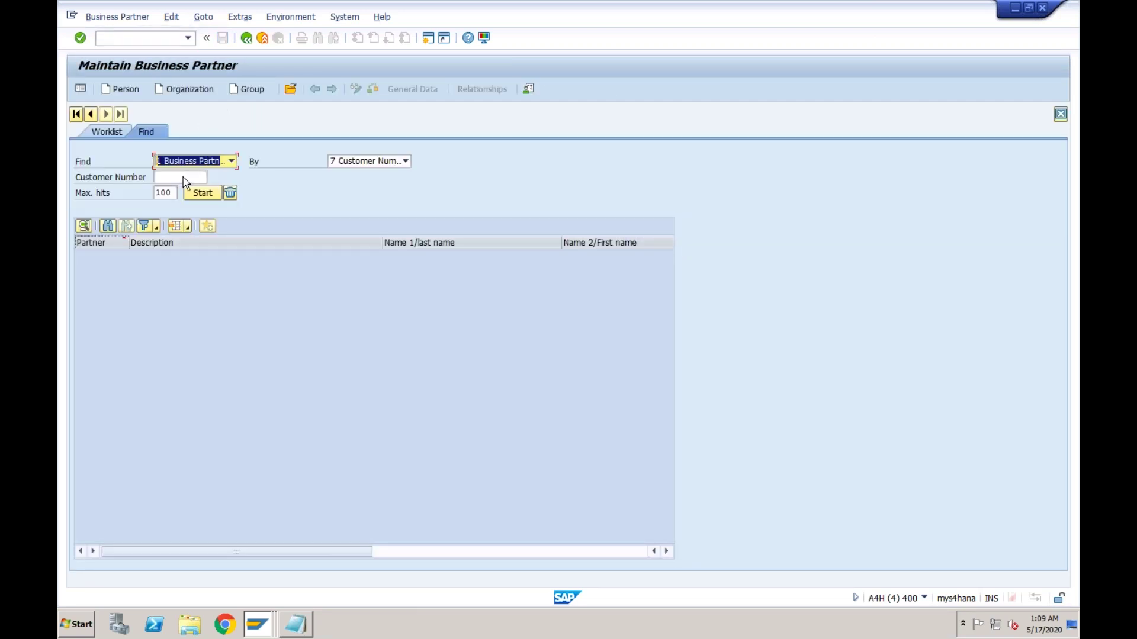
click(183, 178)
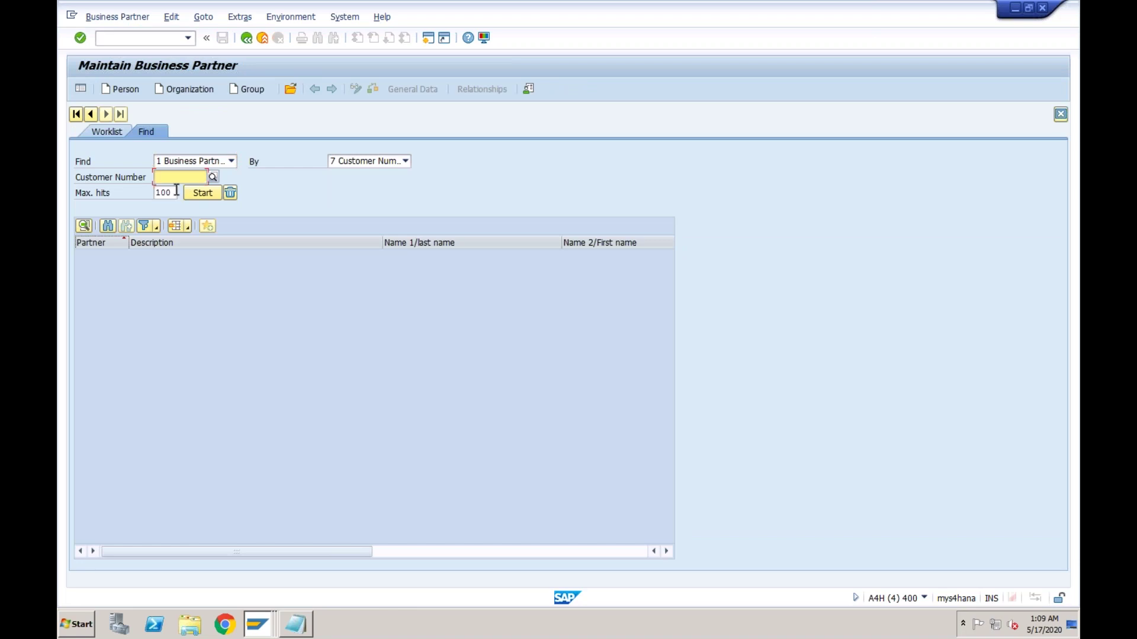
click(194, 200)
click(202, 194)
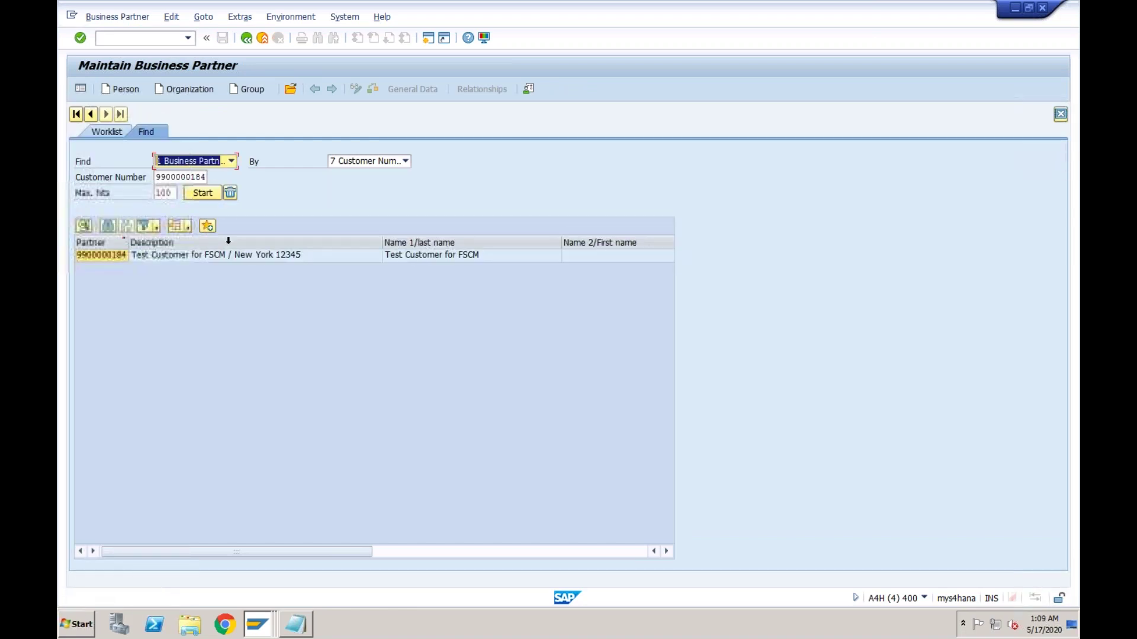
double_click(220, 257)
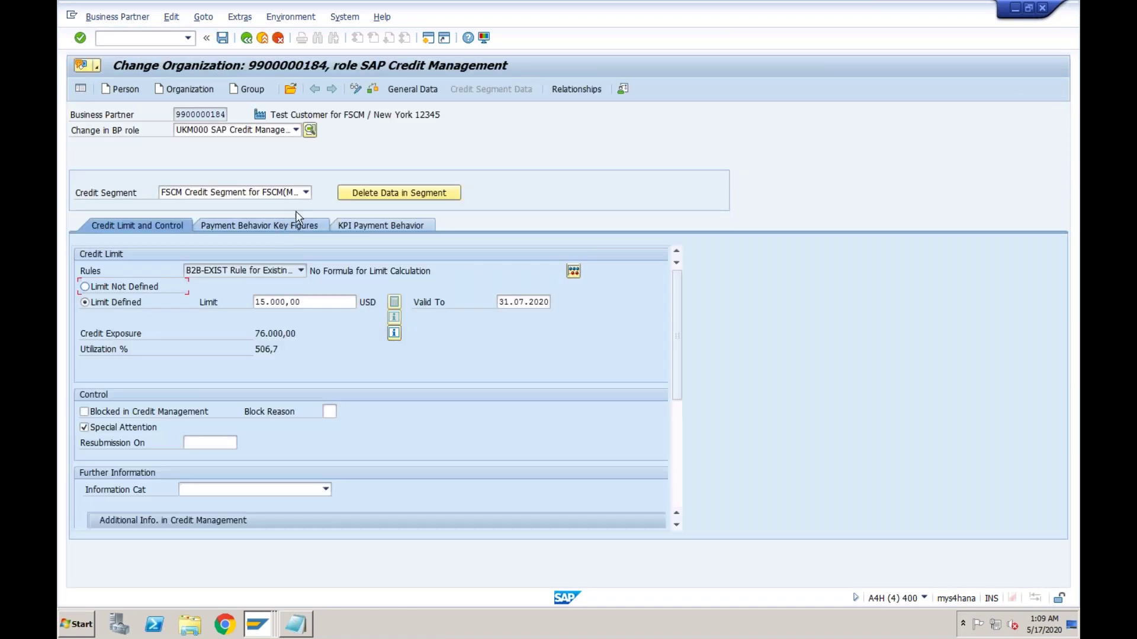
drag(254, 334, 299, 333)
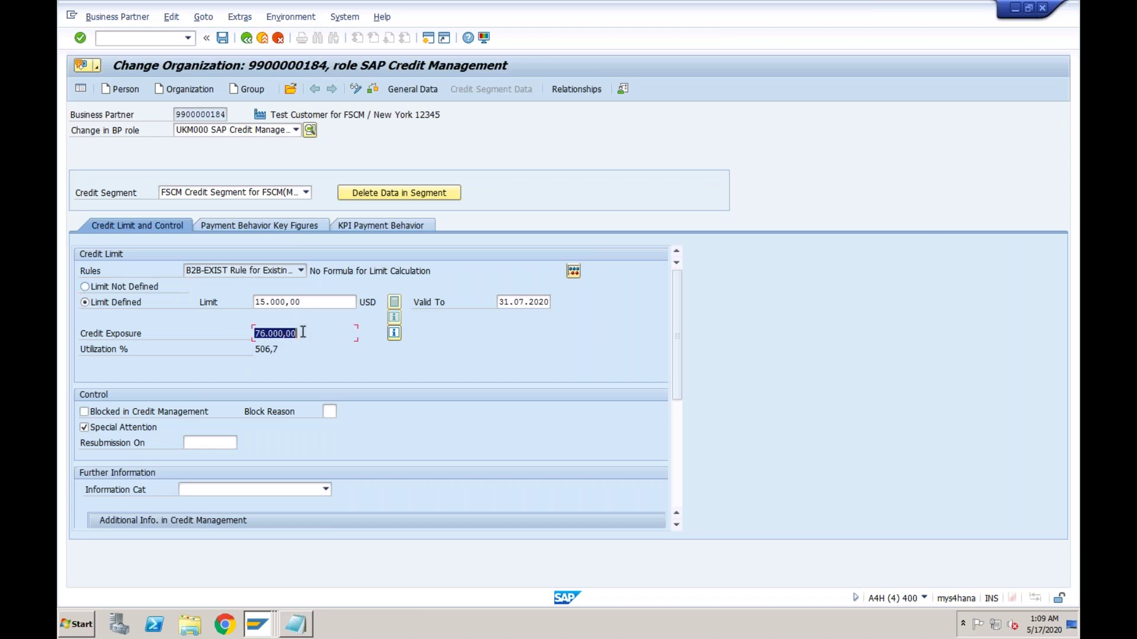
Switch to the order window and display the newly saved standard order
click(257, 627)
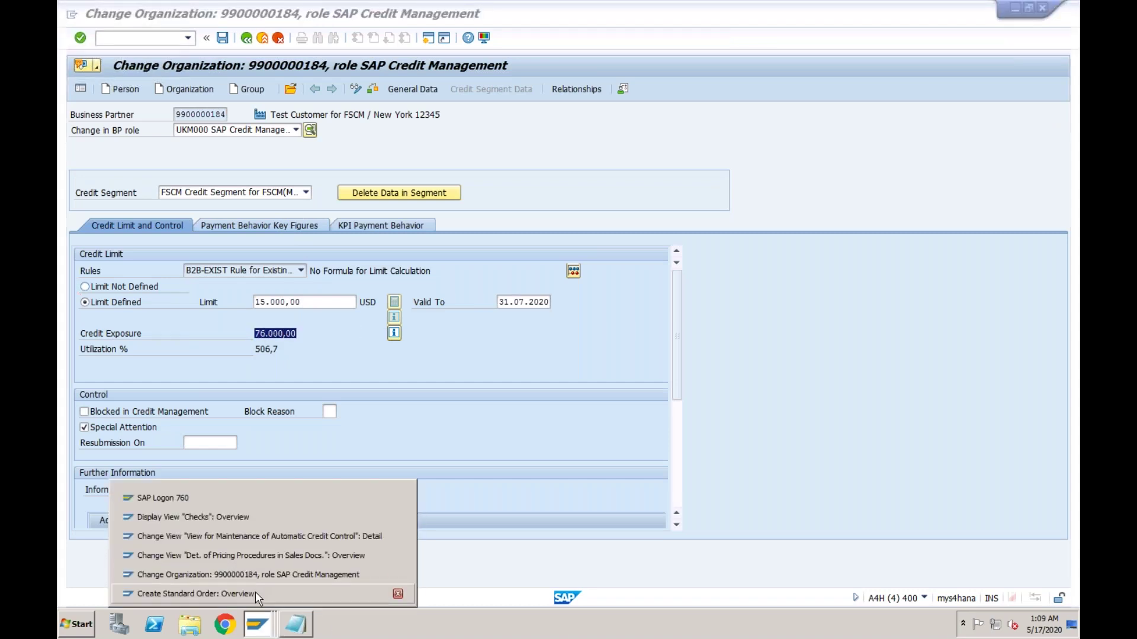
click(255, 592)
click(119, 19)
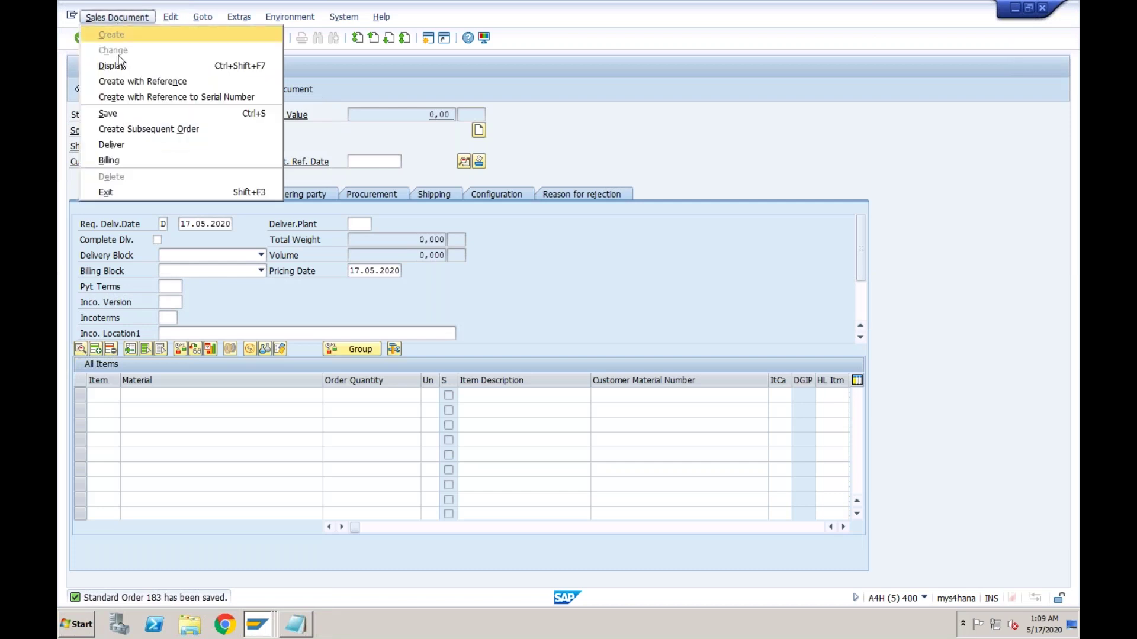
click(118, 68)
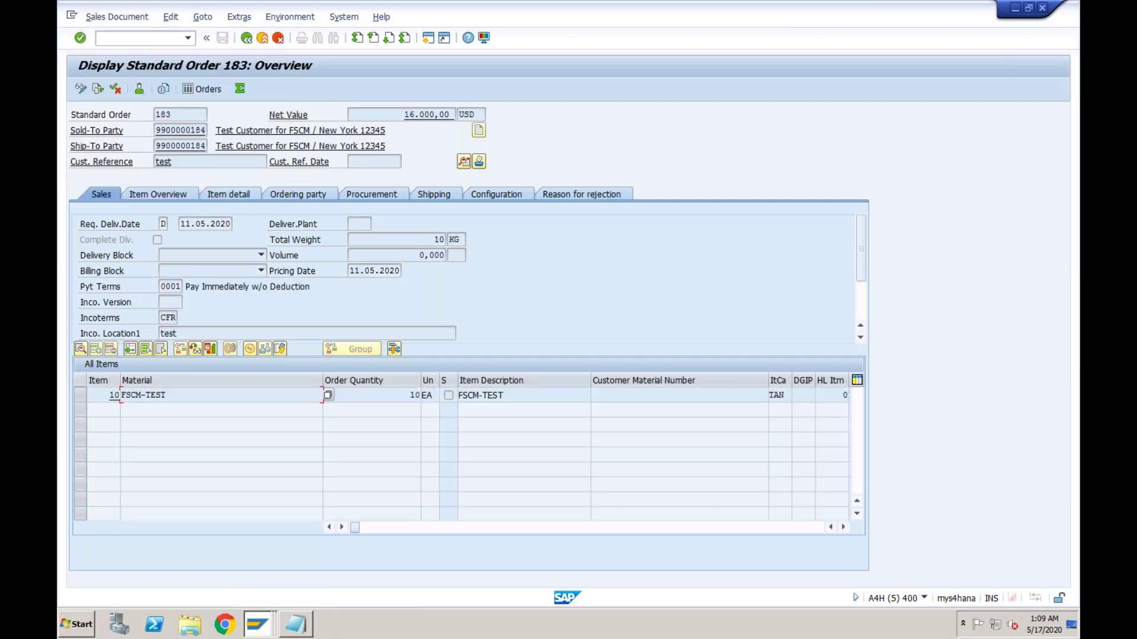
click(617, 527)
drag(627, 527, 654, 529)
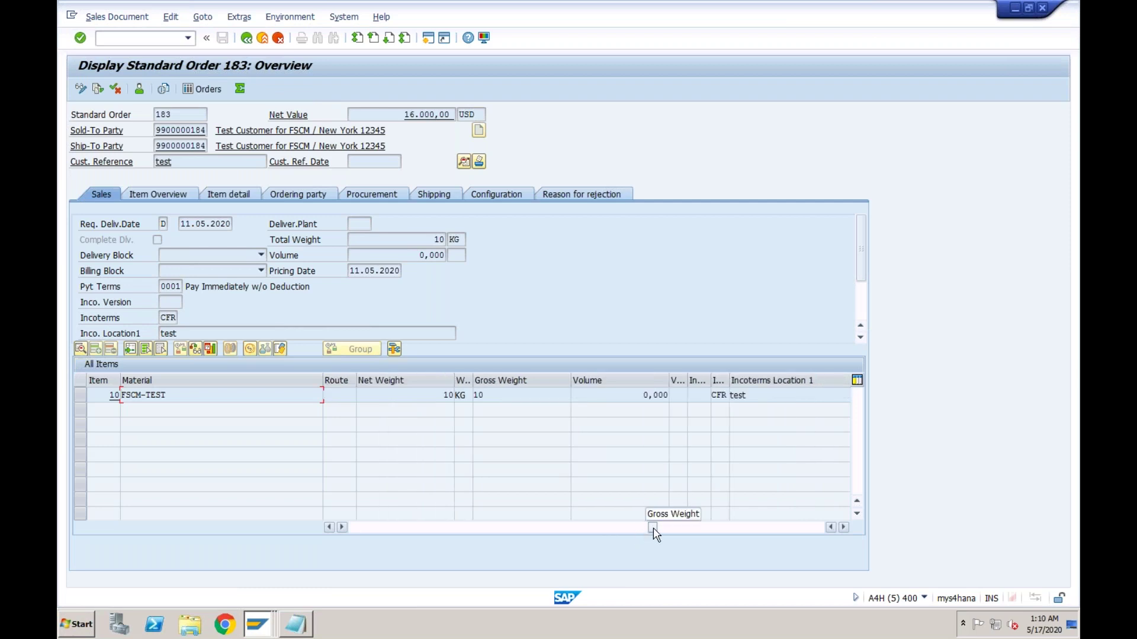
Check item 10's pricing net value of 16.000,00 USD, then return to the customer's credit screen
double_click(488, 402)
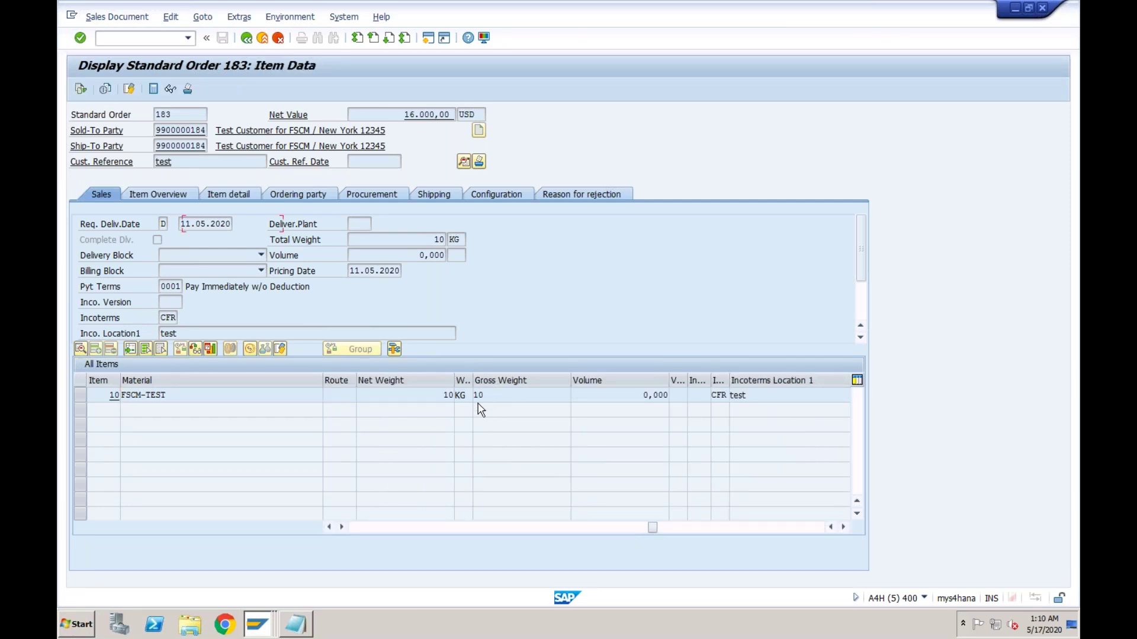
click(352, 177)
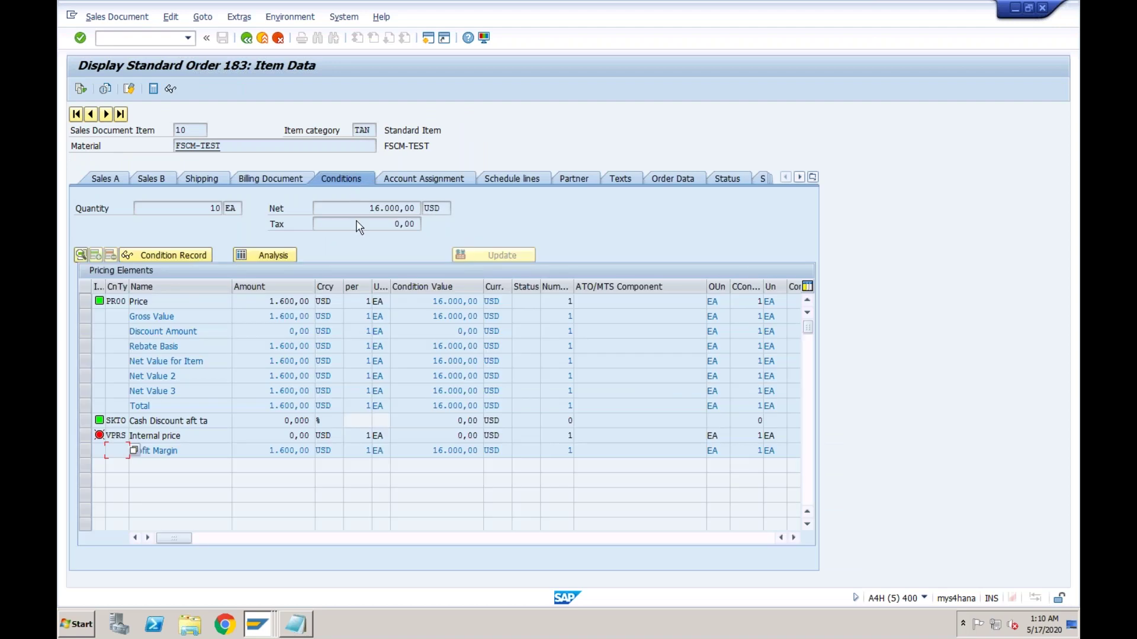
drag(368, 208, 417, 208)
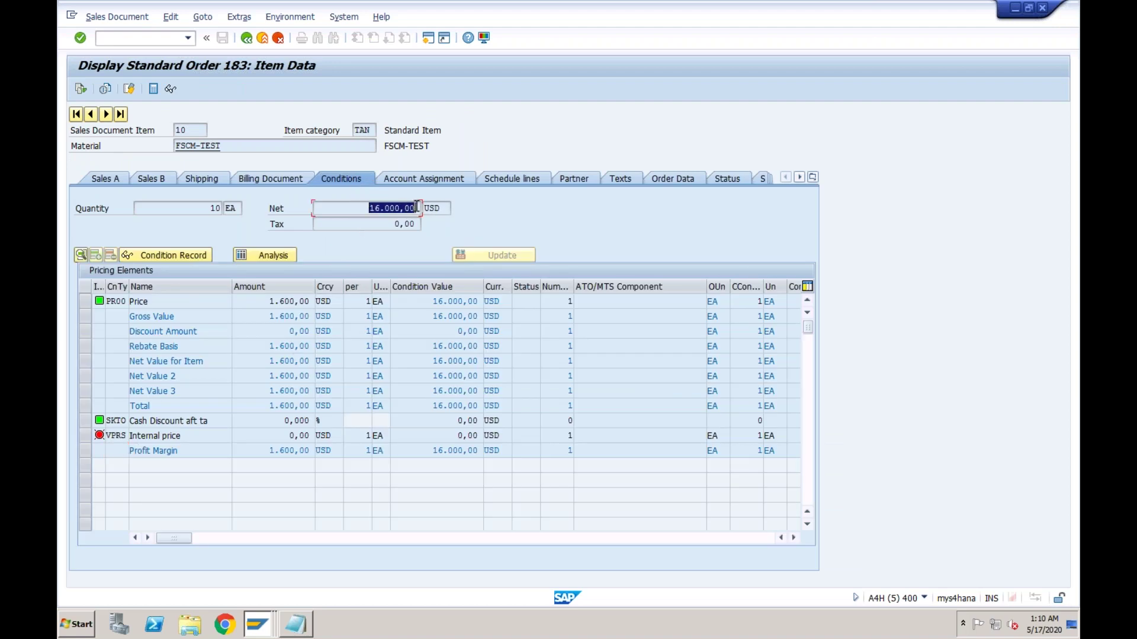
click(262, 620)
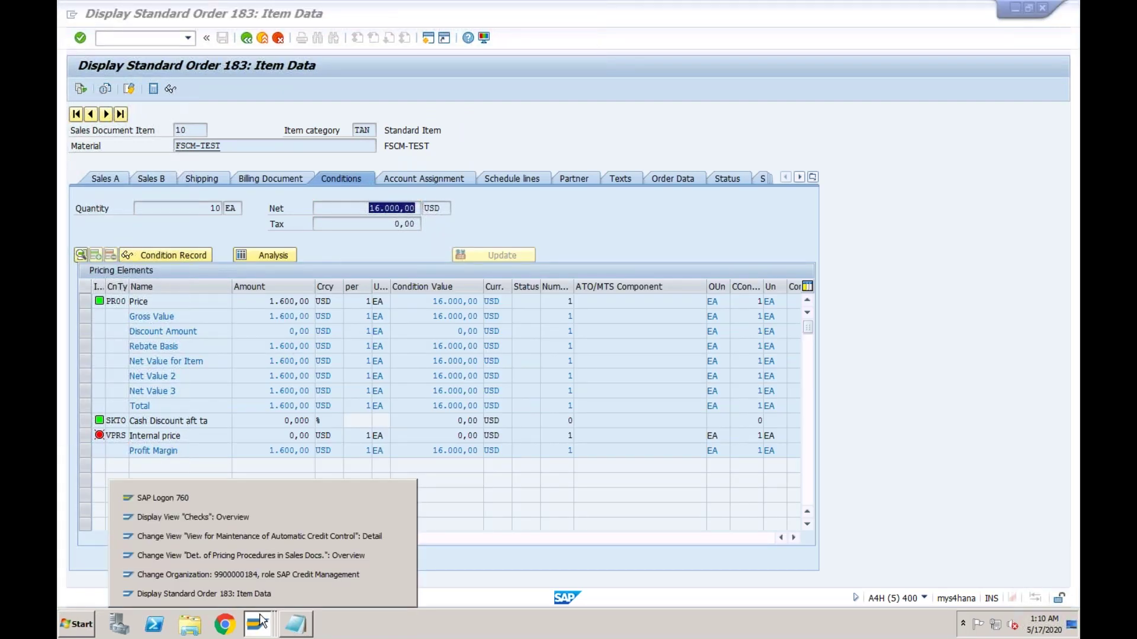
click(264, 574)
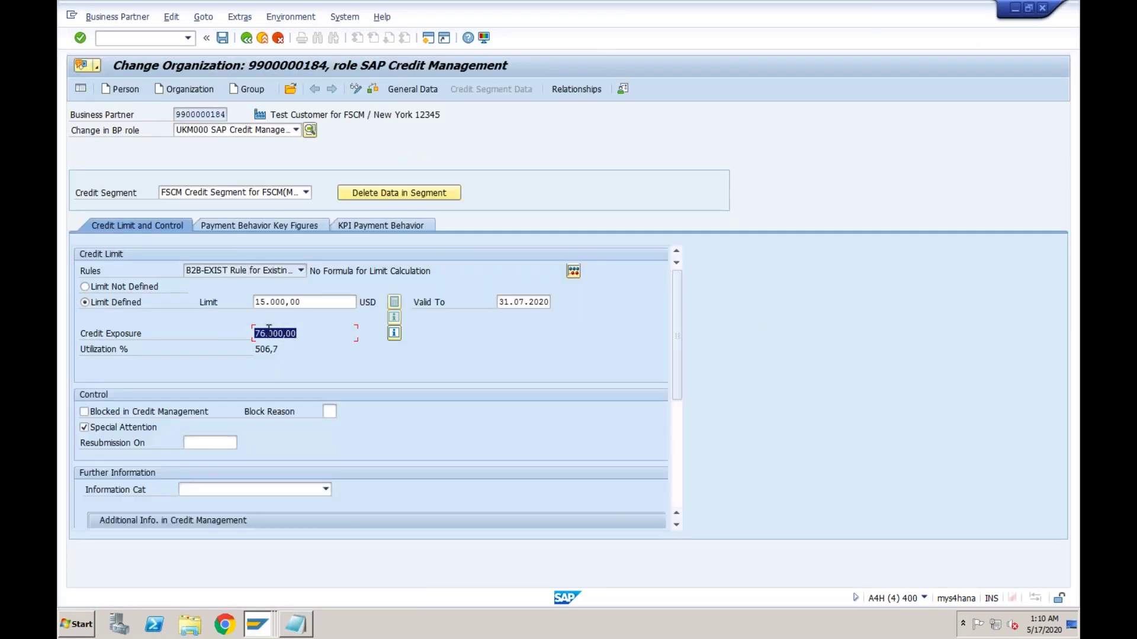
Open the credit exposure breakdown showing open orders of 12.000,00 and 64.000,00 USD
click(392, 335)
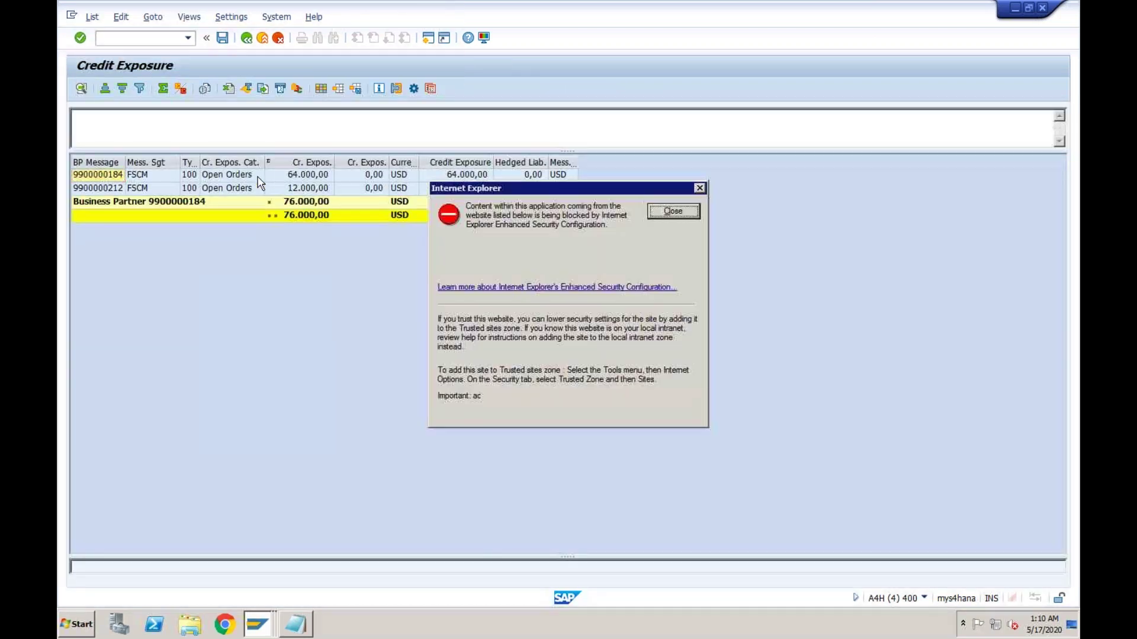
click(672, 211)
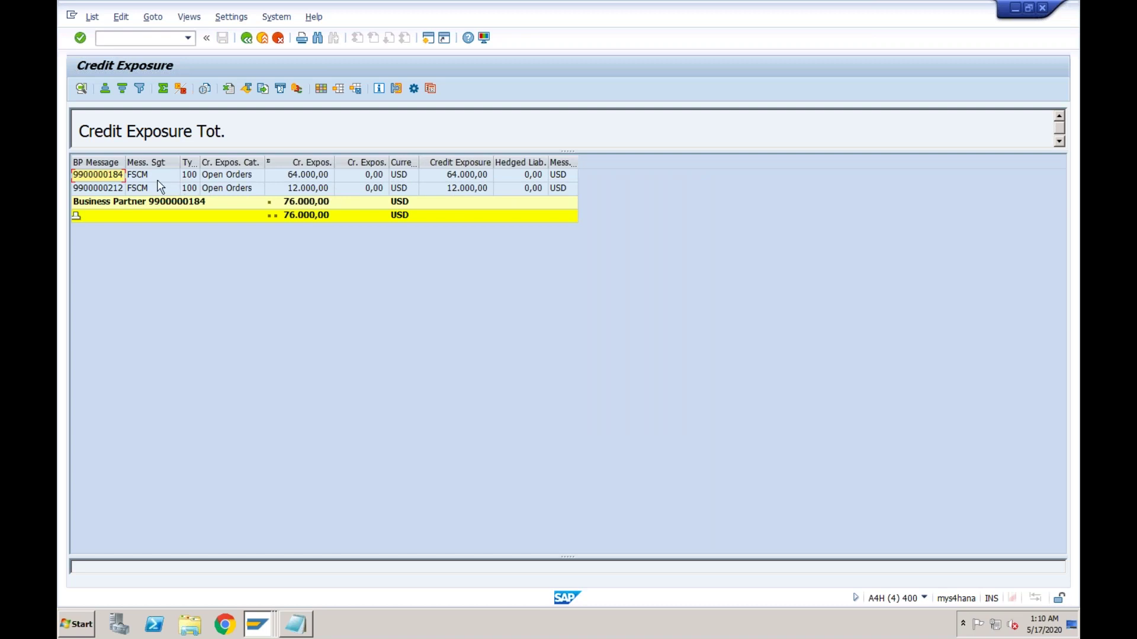
click(83, 188)
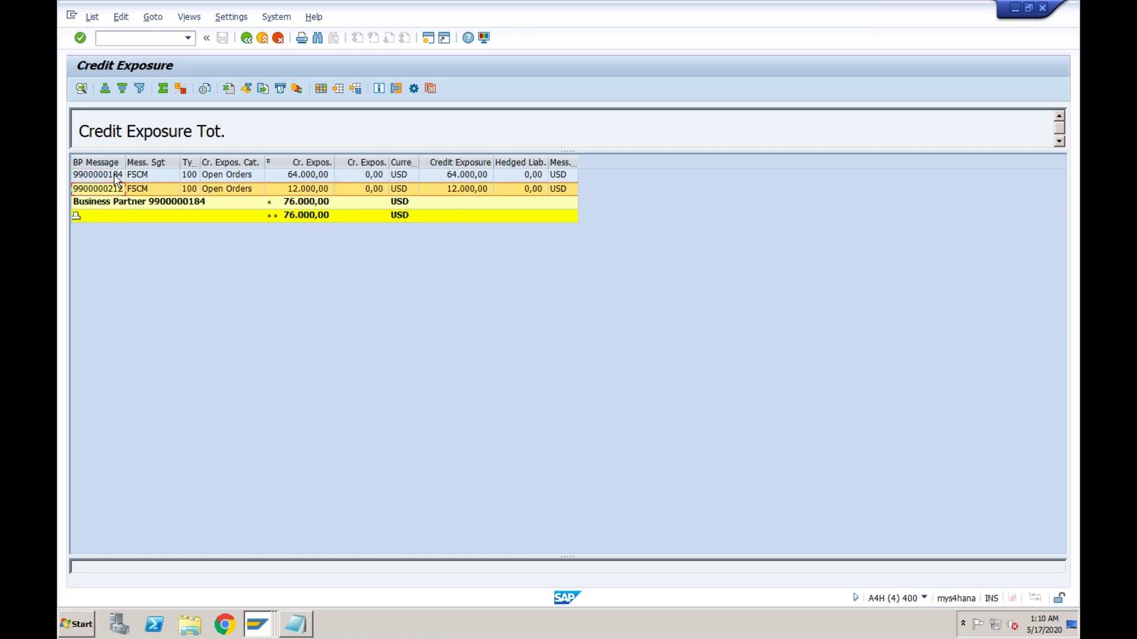
click(116, 176)
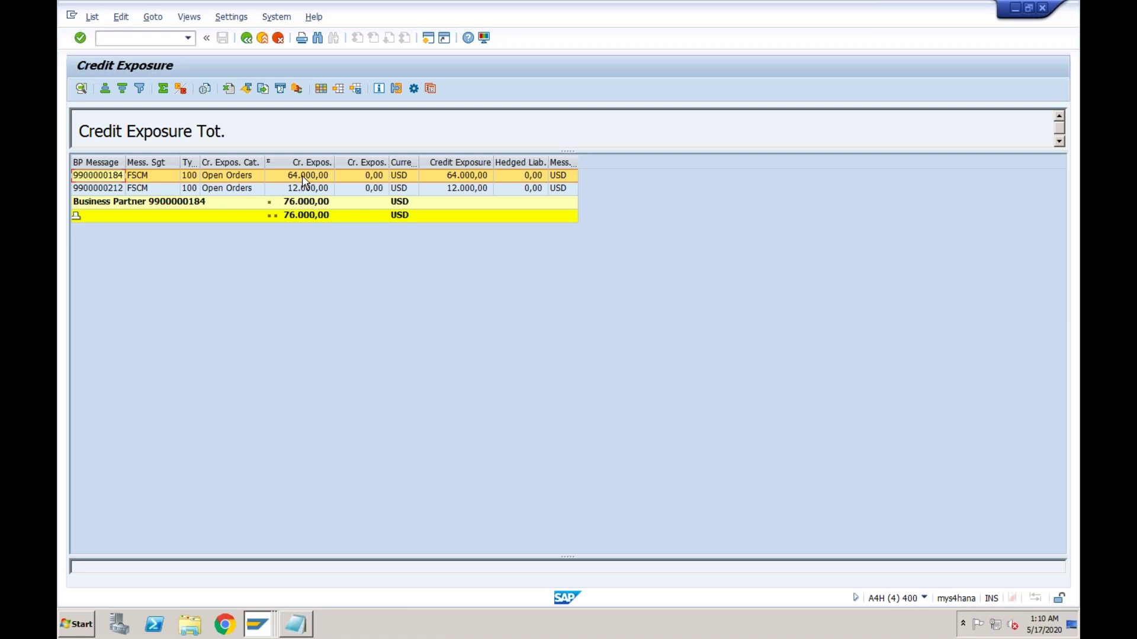
Drill into the 64.000,00 exposure to see its four 16.000,00 commitment lines, then go back
double_click(302, 175)
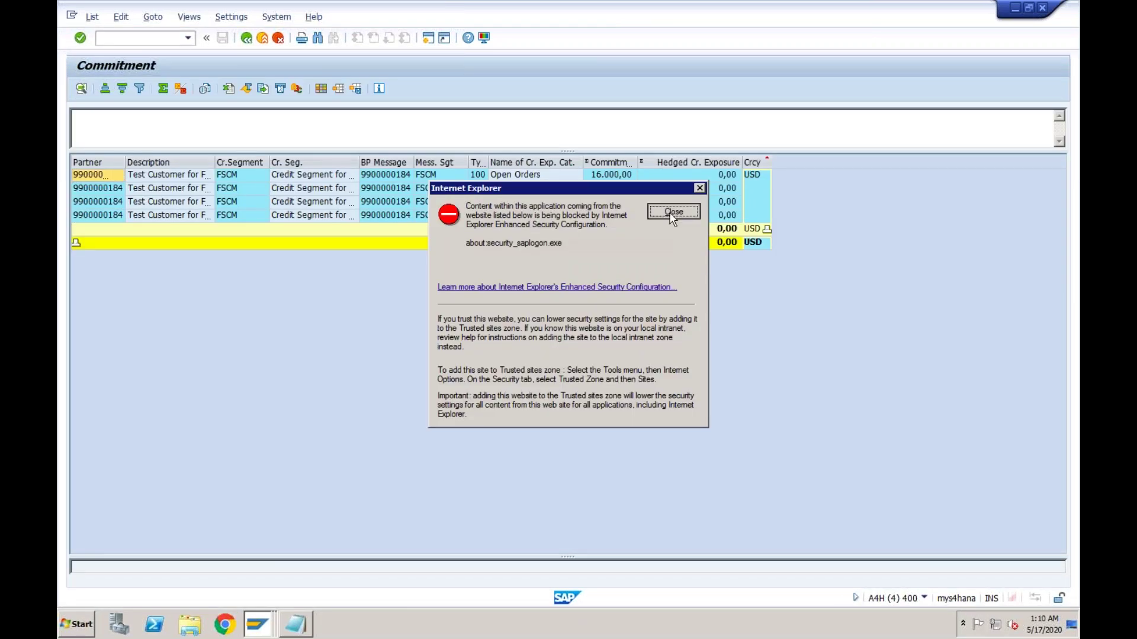
click(673, 212)
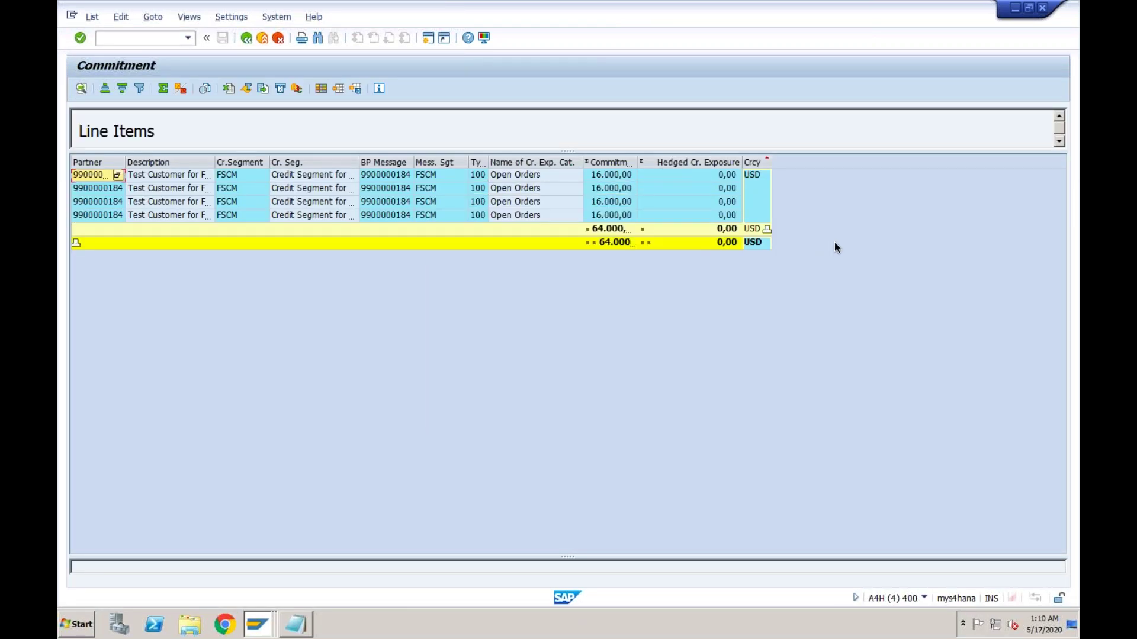
click(619, 177)
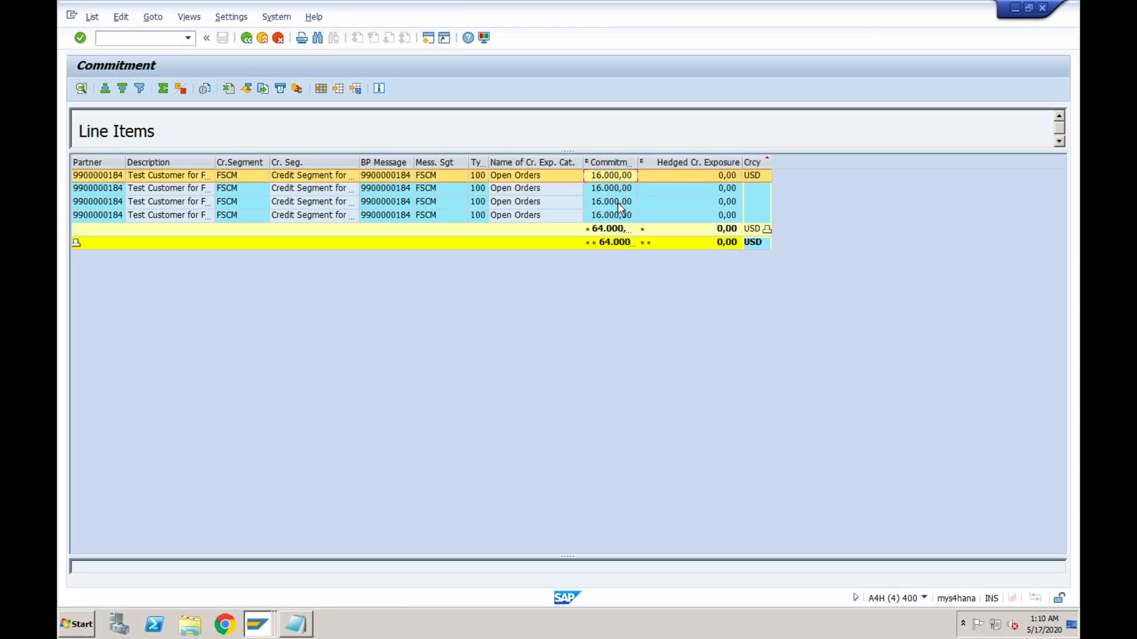
click(616, 188)
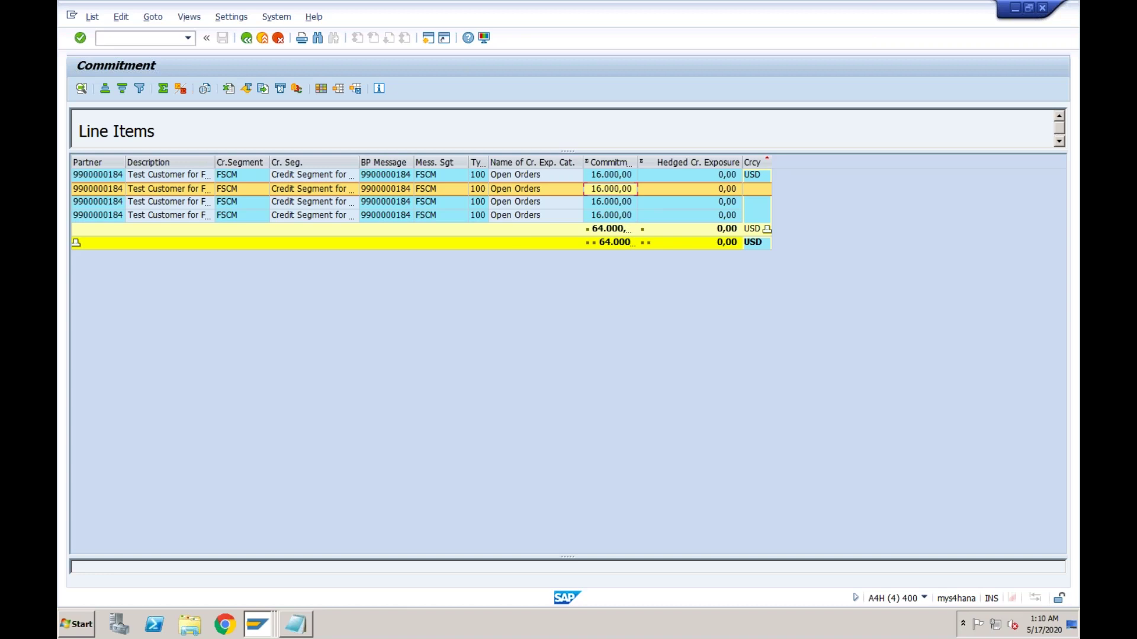
click(264, 40)
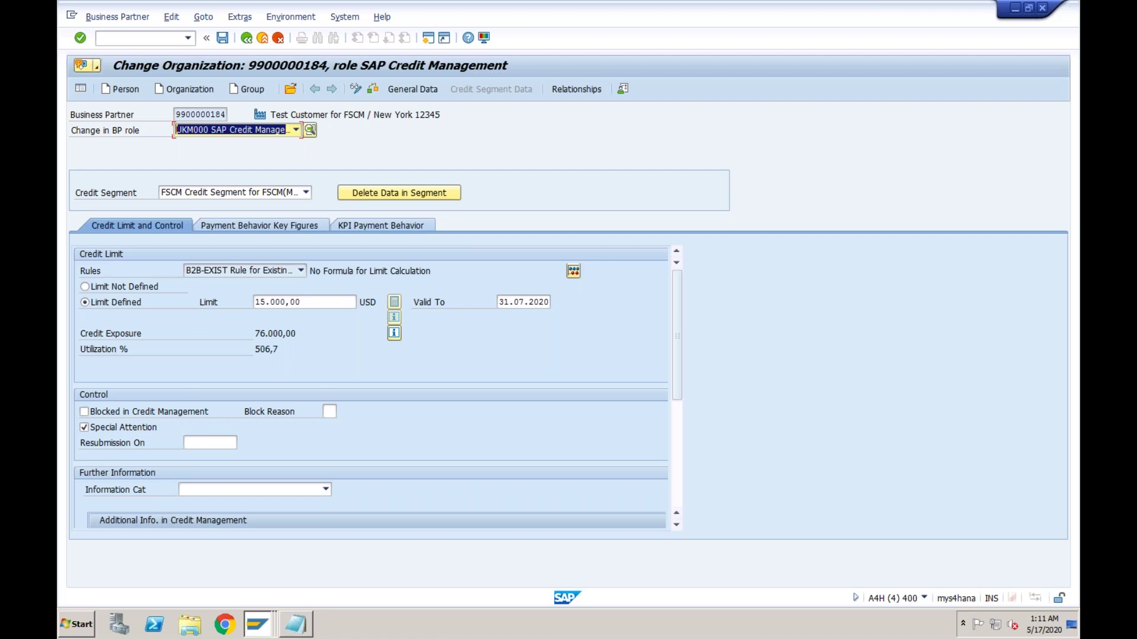
Review the 15.000,00 credit limit, then the General Data credit profile with score 22
double_click(312, 303)
drag(312, 303, 254, 302)
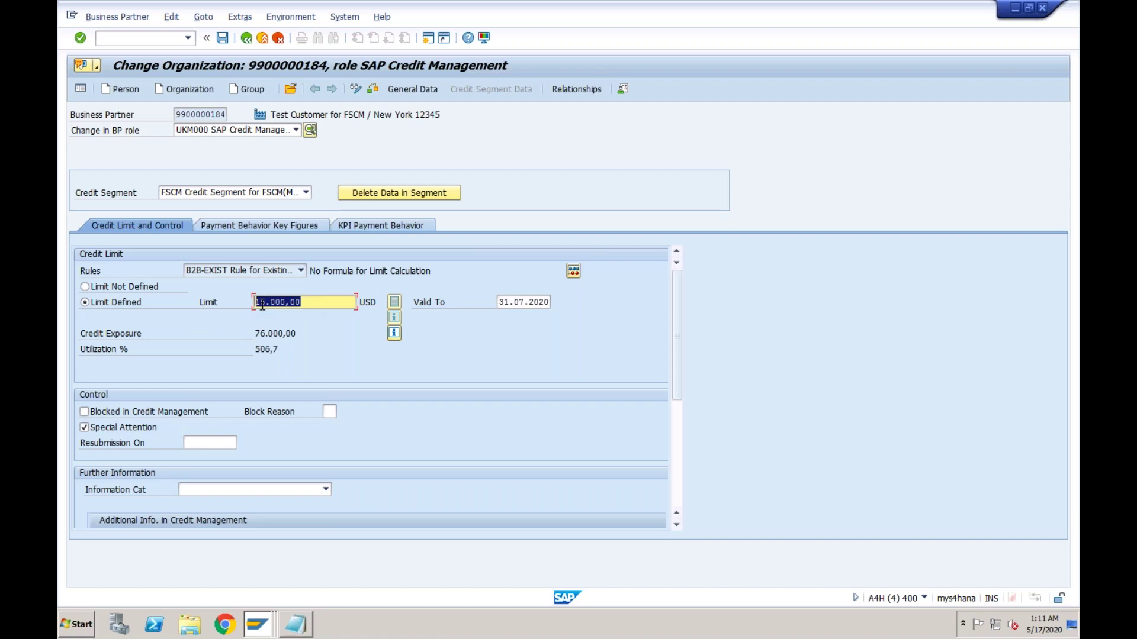
click(270, 302)
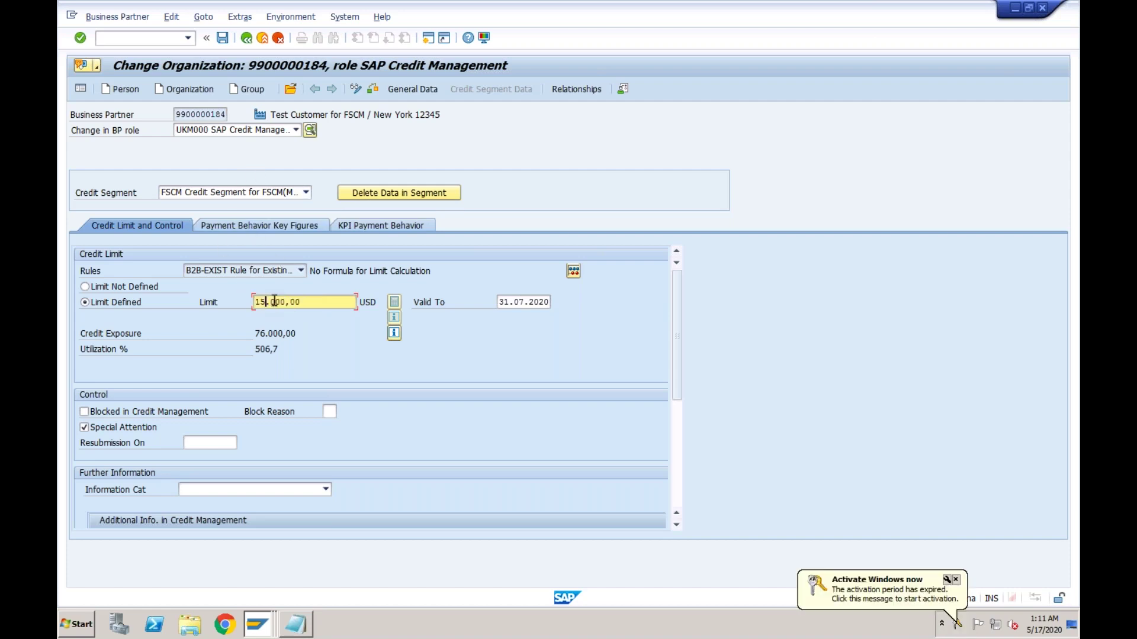
drag(315, 303, 254, 303)
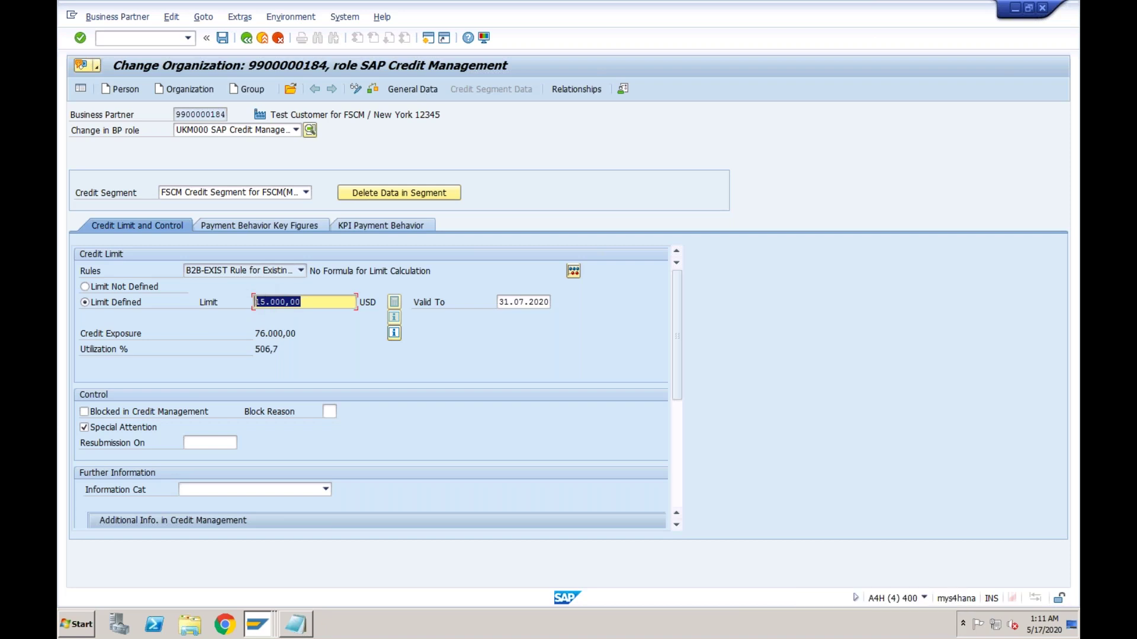
click(417, 89)
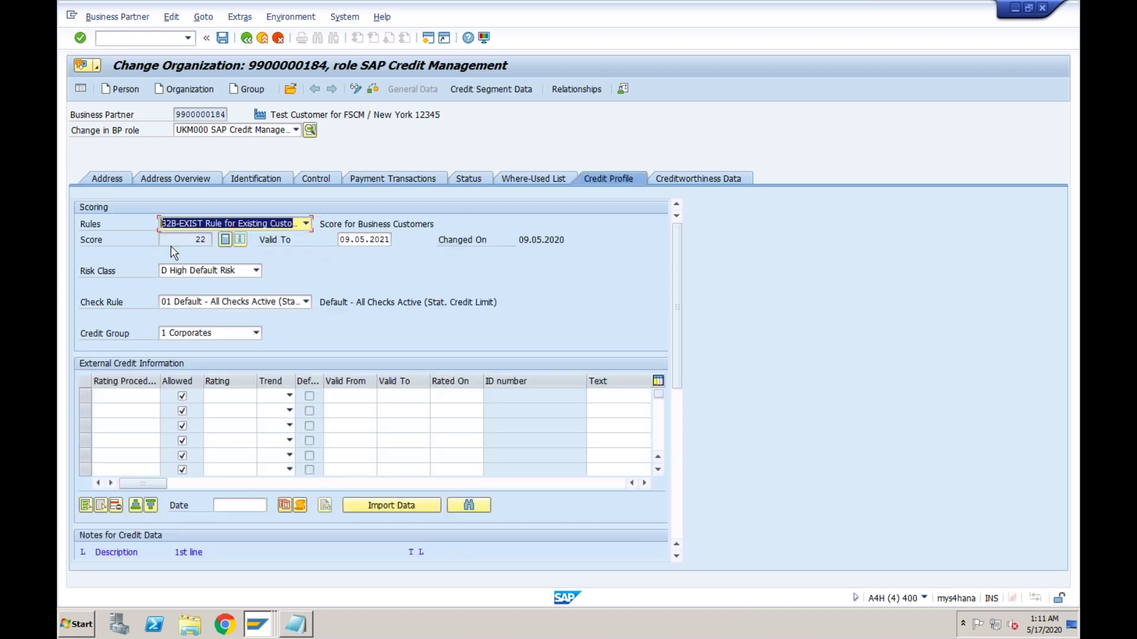
double_click(201, 239)
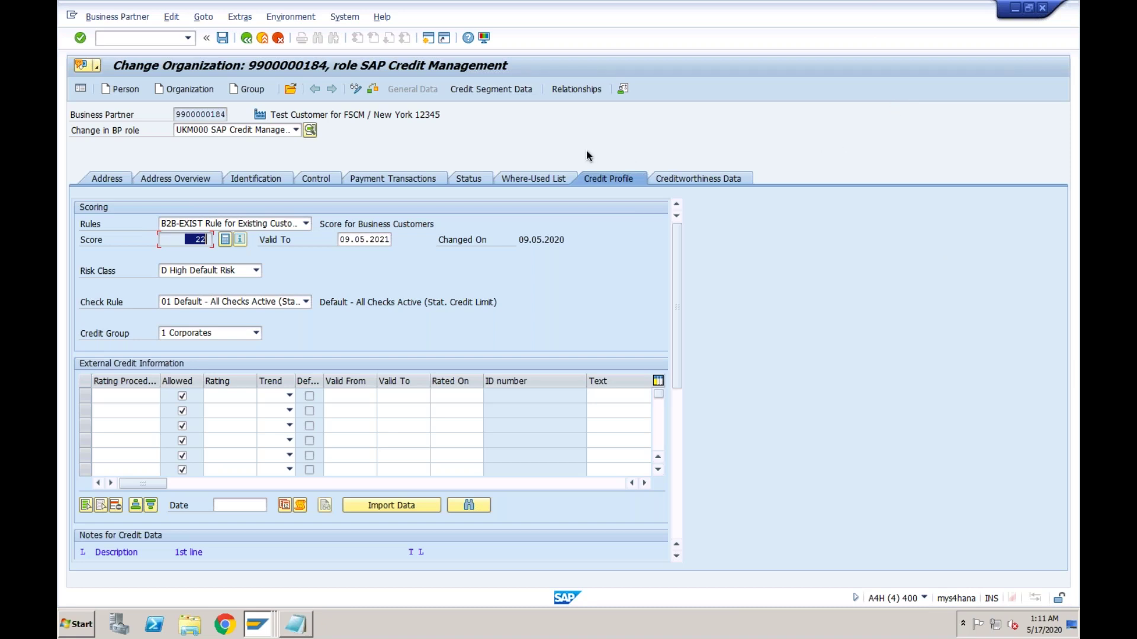
Add an FSCM automatic credit control entry for risk category D, credit group 01
click(265, 623)
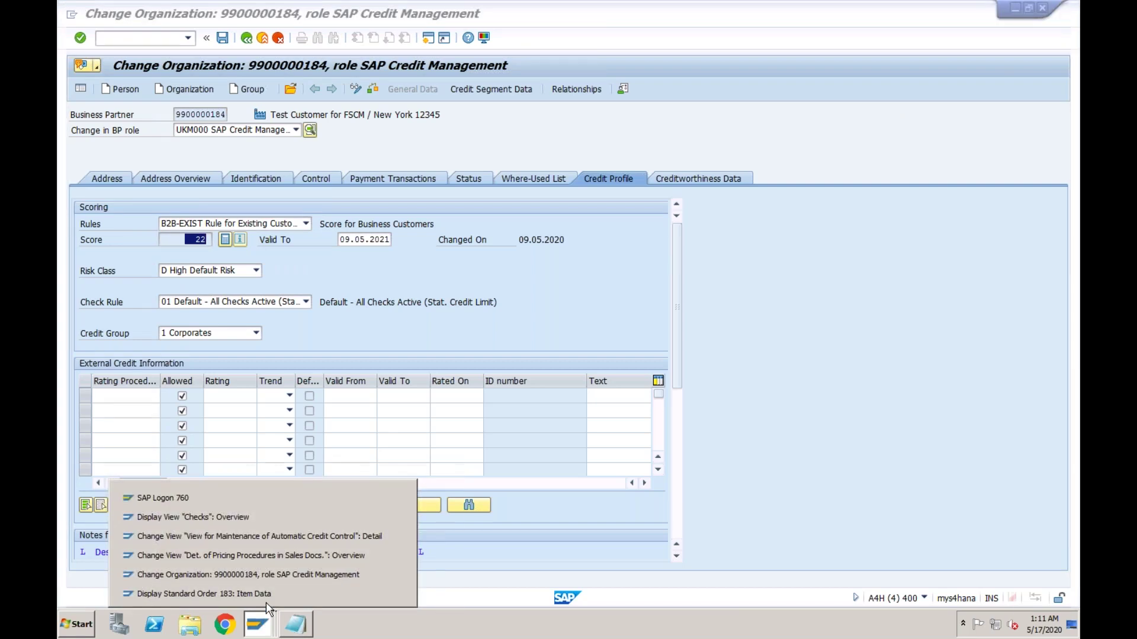
click(280, 536)
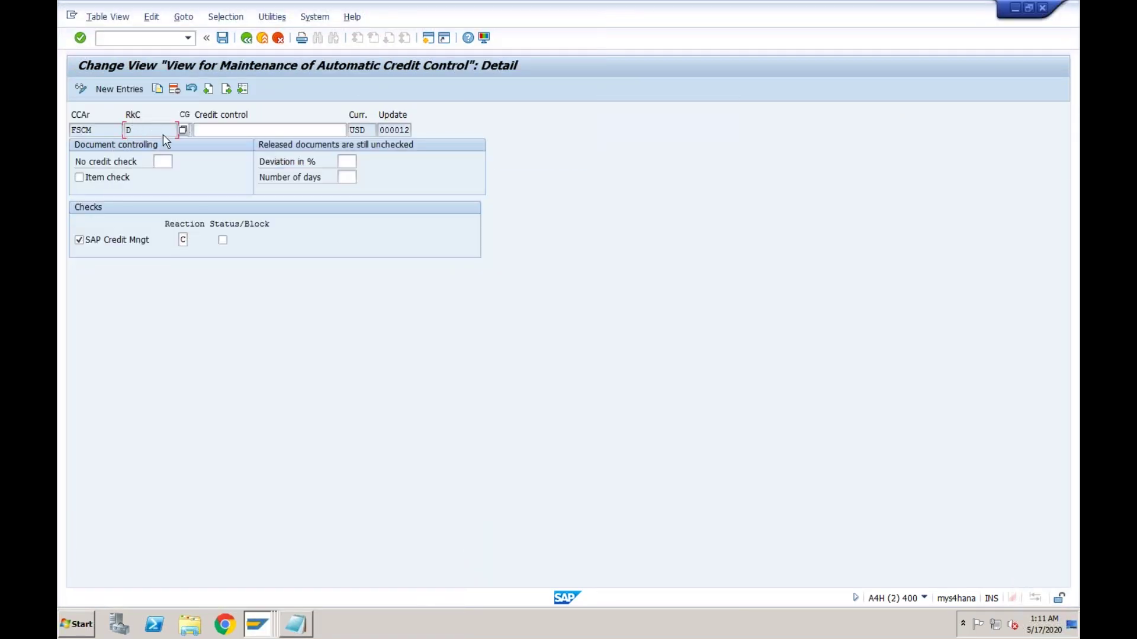
click(148, 132)
key(Return)
key(F3)
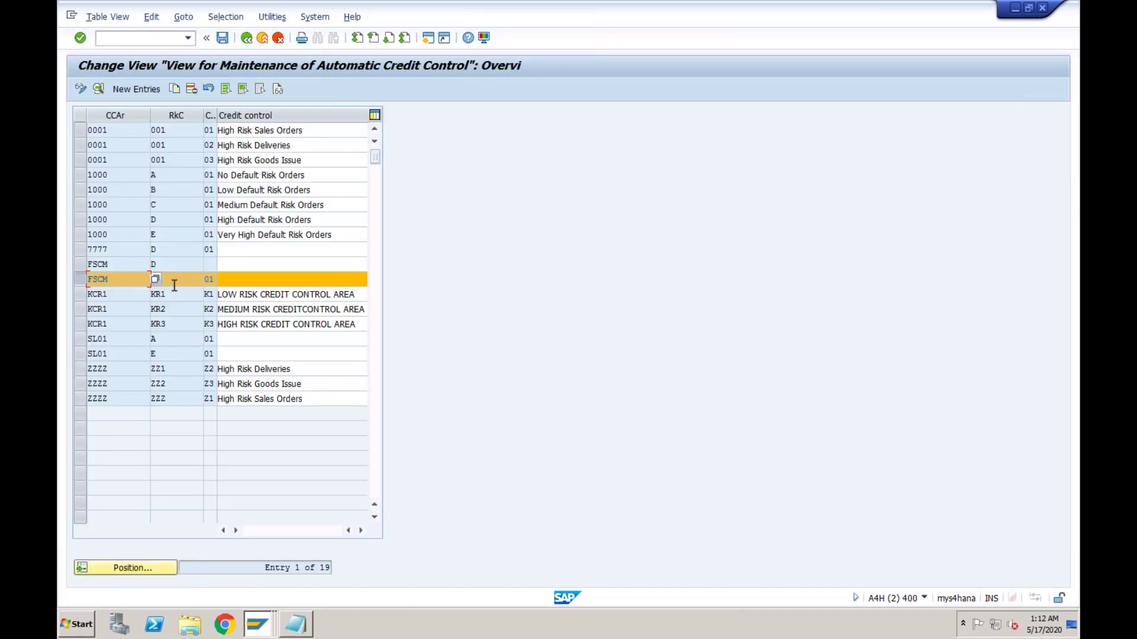
Copy the FSCM entry as risk category E with reaction D, and save the changes
click(174, 89)
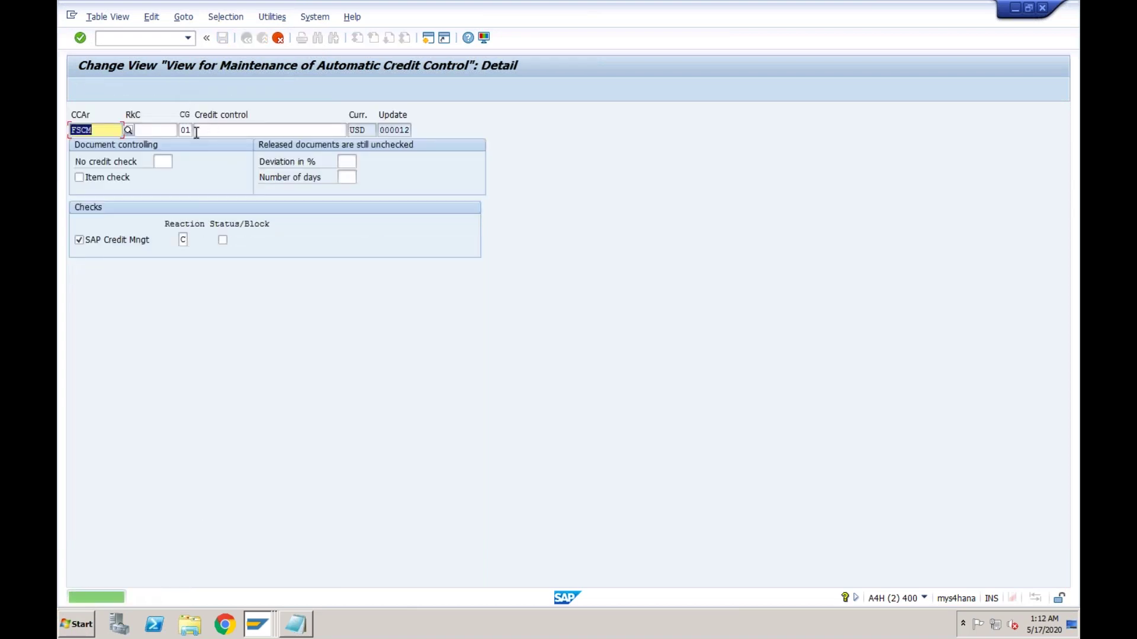
key(Return)
text(C)
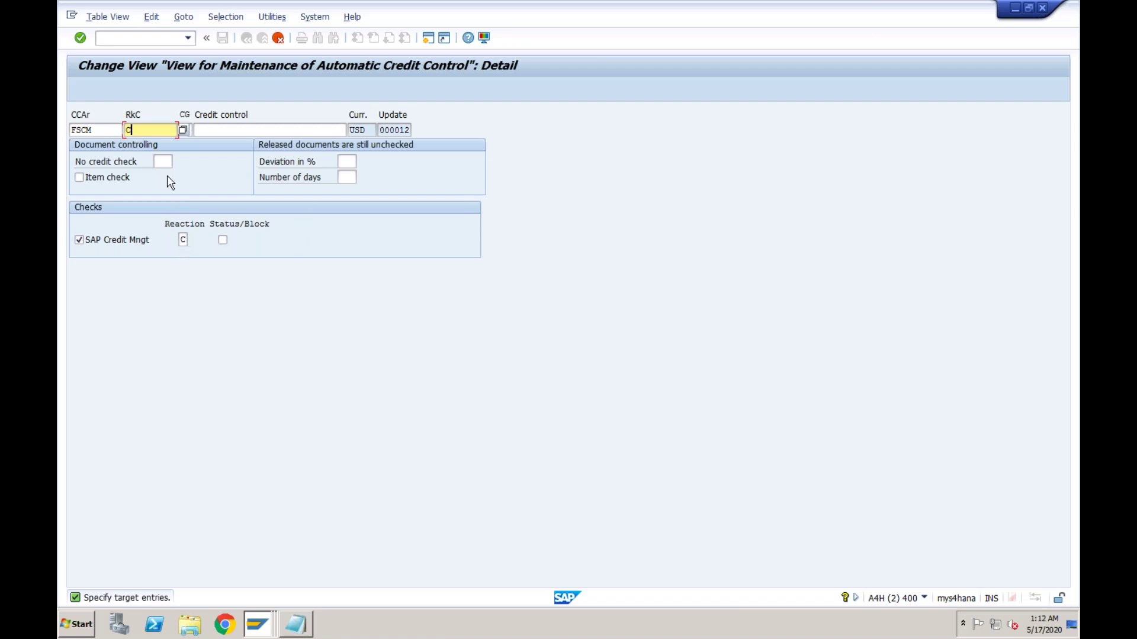
key(BackSpace)
text(E)
click(184, 240)
click(190, 240)
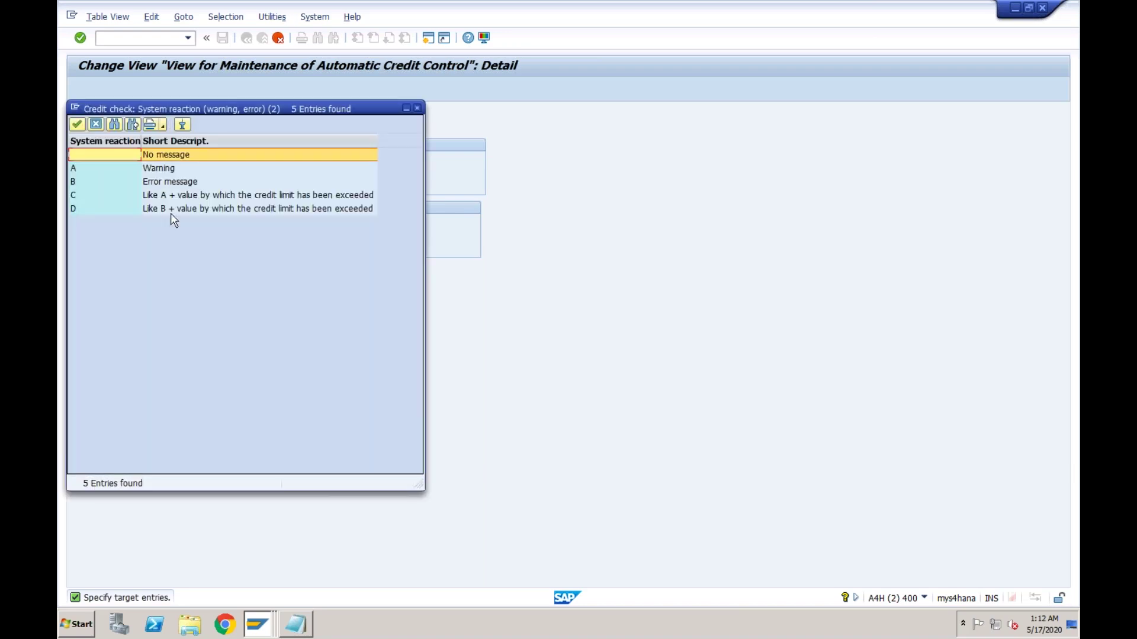
double_click(138, 209)
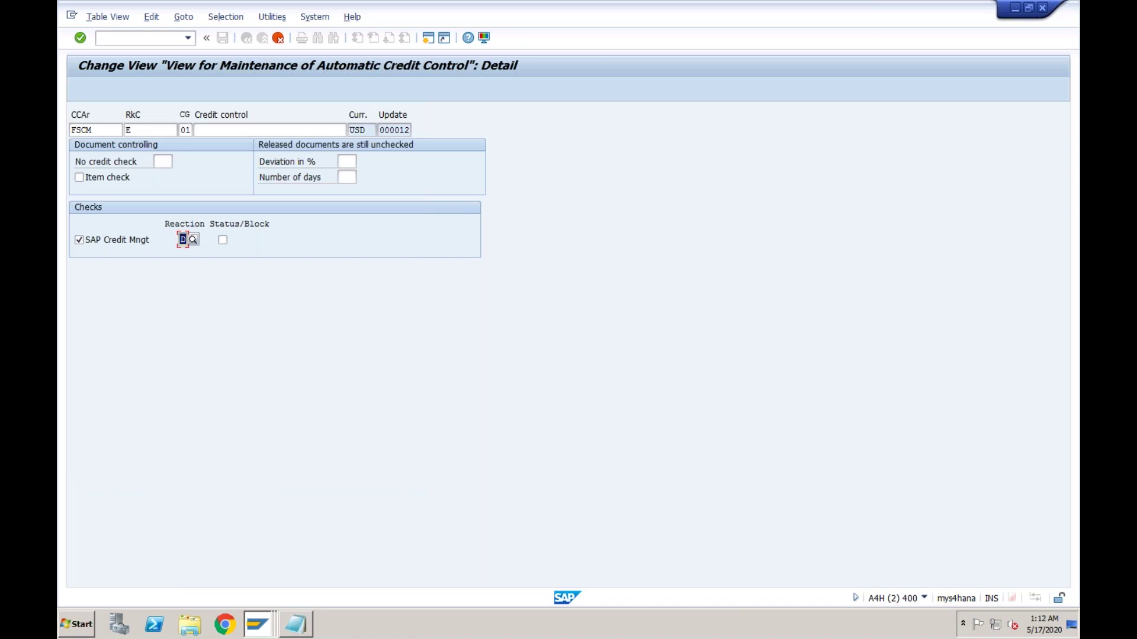
key(Return)
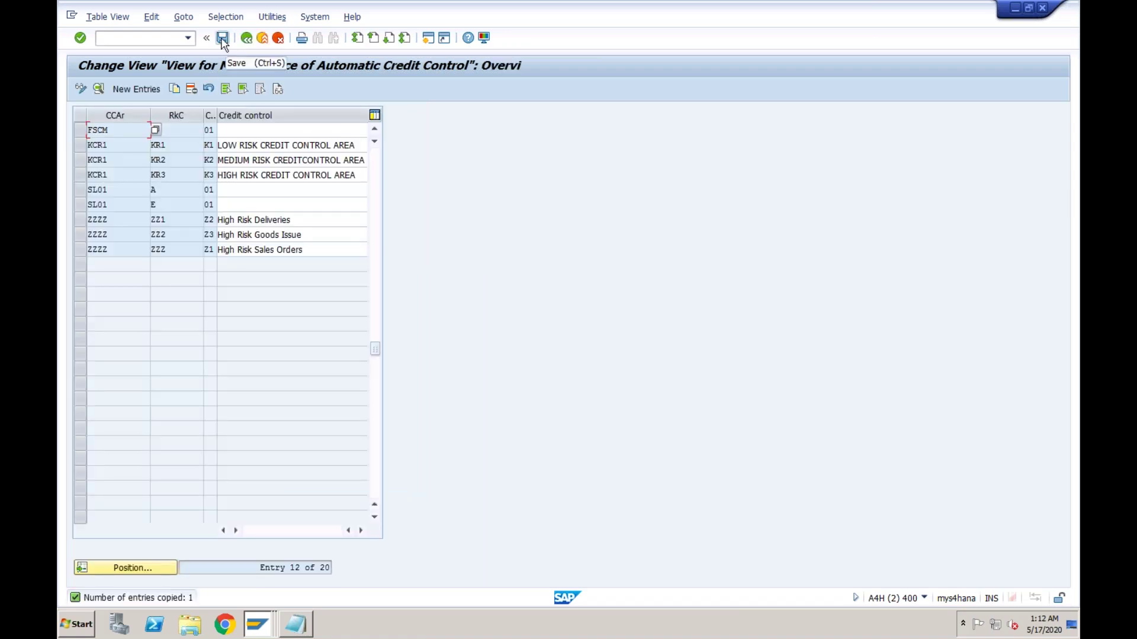
click(223, 39)
Confirm the customizing request and select both FSCM rows for risk classes D and E
click(264, 241)
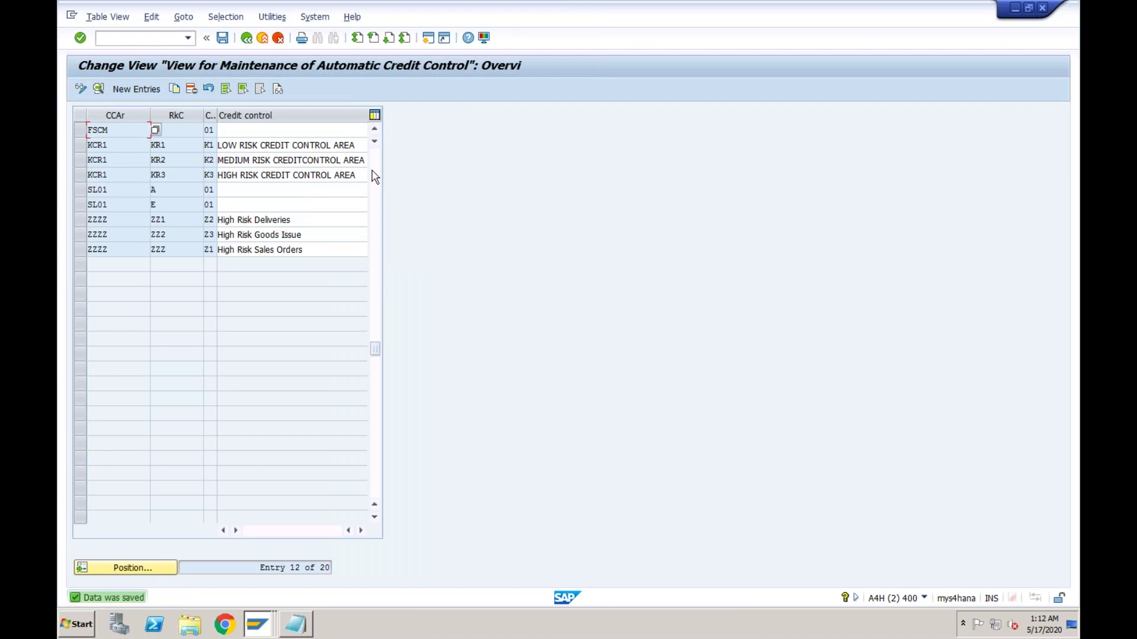
scroll(375, 178, up, 4)
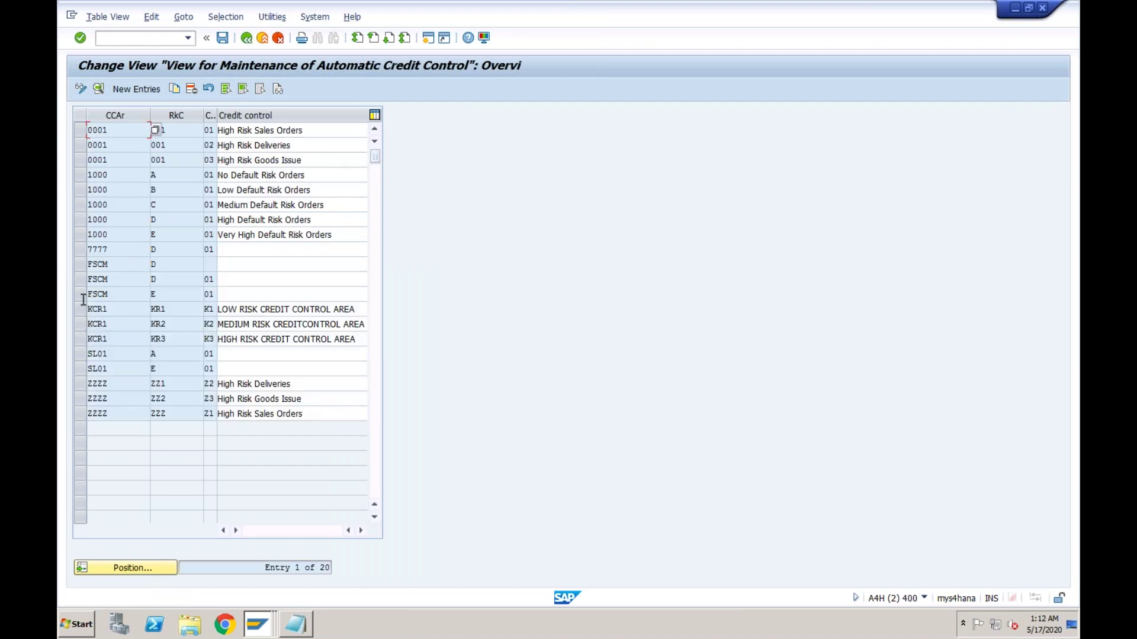
click(81, 295)
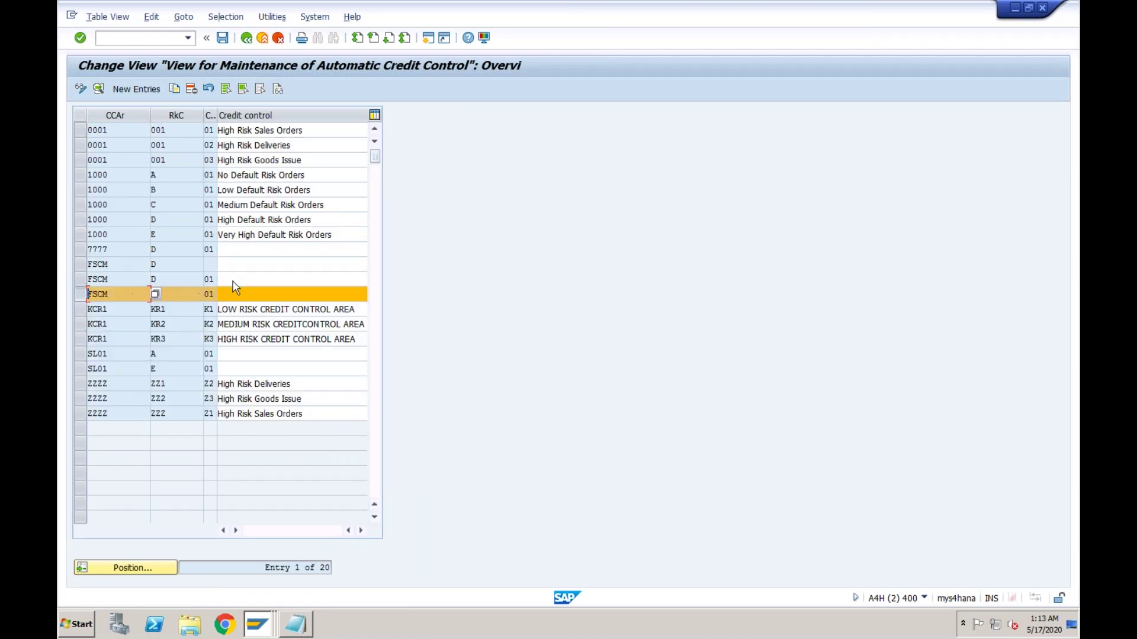
shift+click(277, 279)
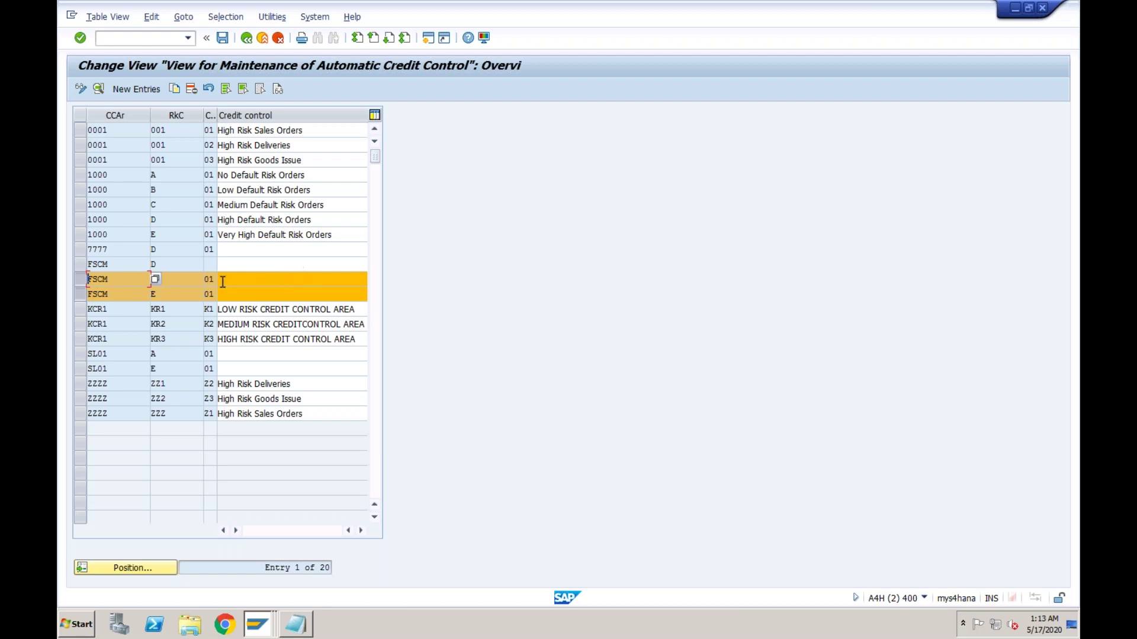
Edit the FSCM rows to risk category D and credit group 01
click(190, 279)
text(D)
click(169, 294)
key(Tab)
text(01)
click(218, 279)
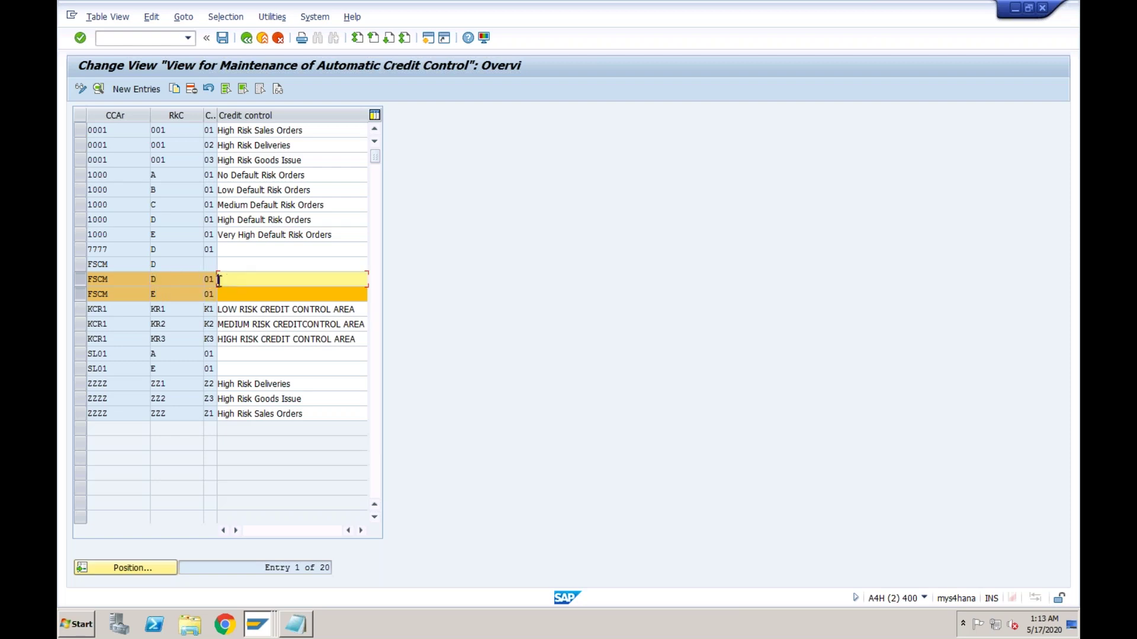
click(211, 279)
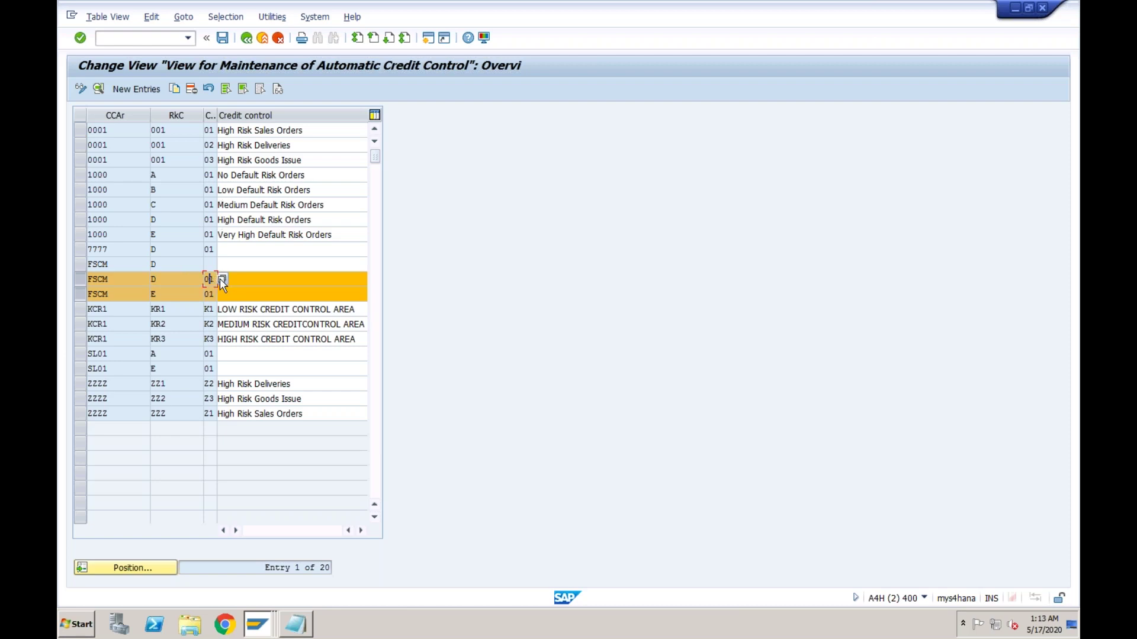
Browse the document credit group options for the D row, closing the list without choosing
click(222, 279)
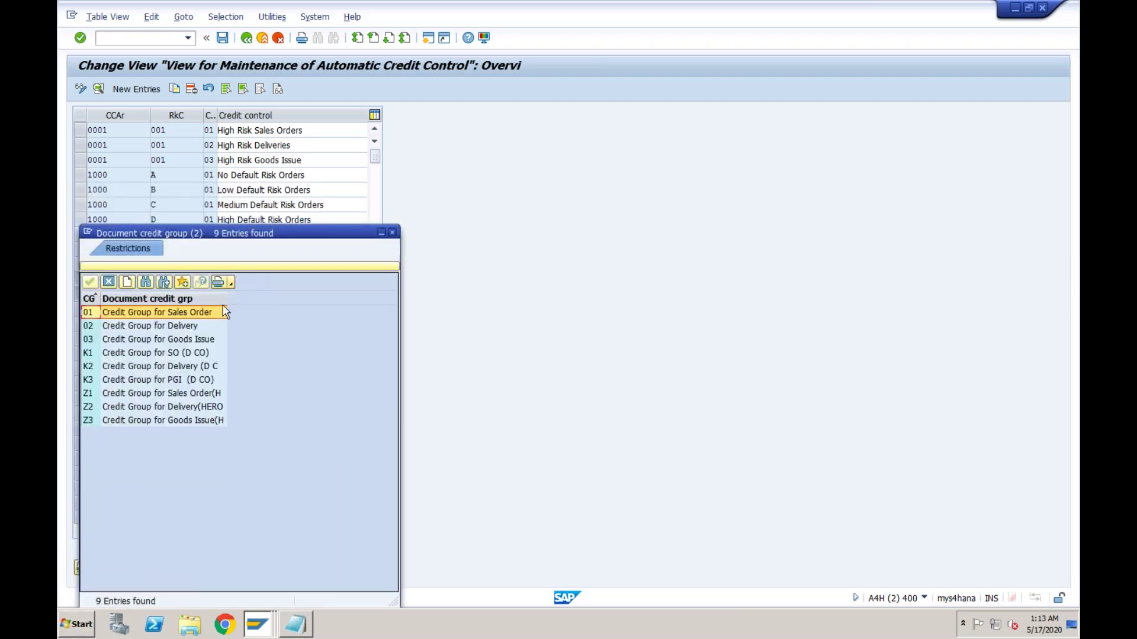
click(191, 326)
click(188, 342)
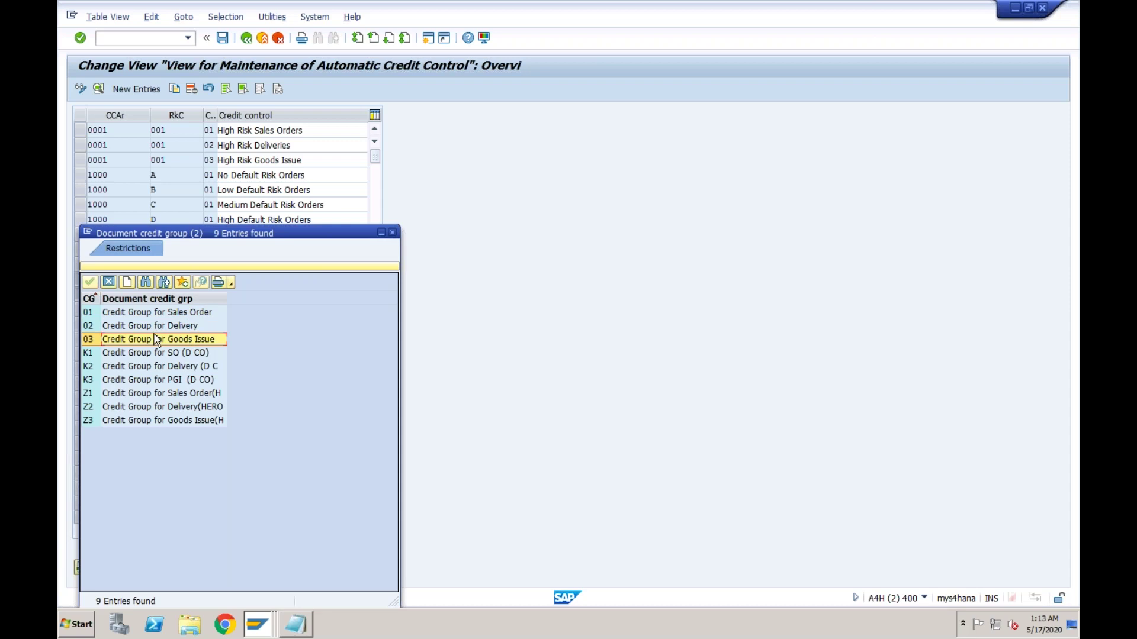
click(392, 233)
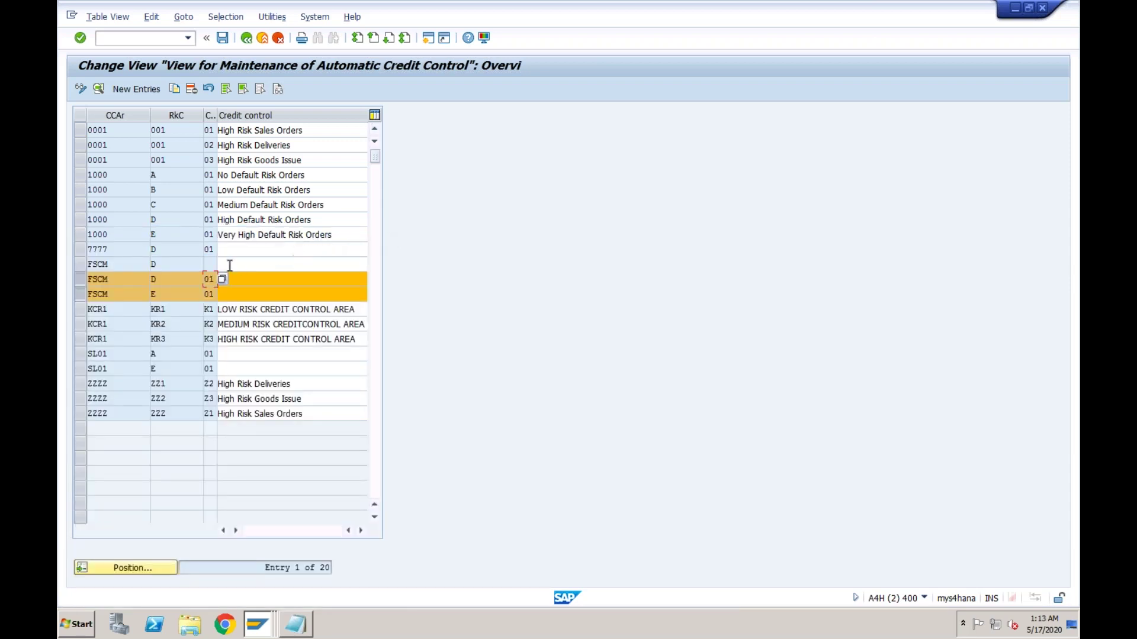
Delete the incomplete FSCM D entry lacking a credit group and save
click(212, 264)
click(80, 264)
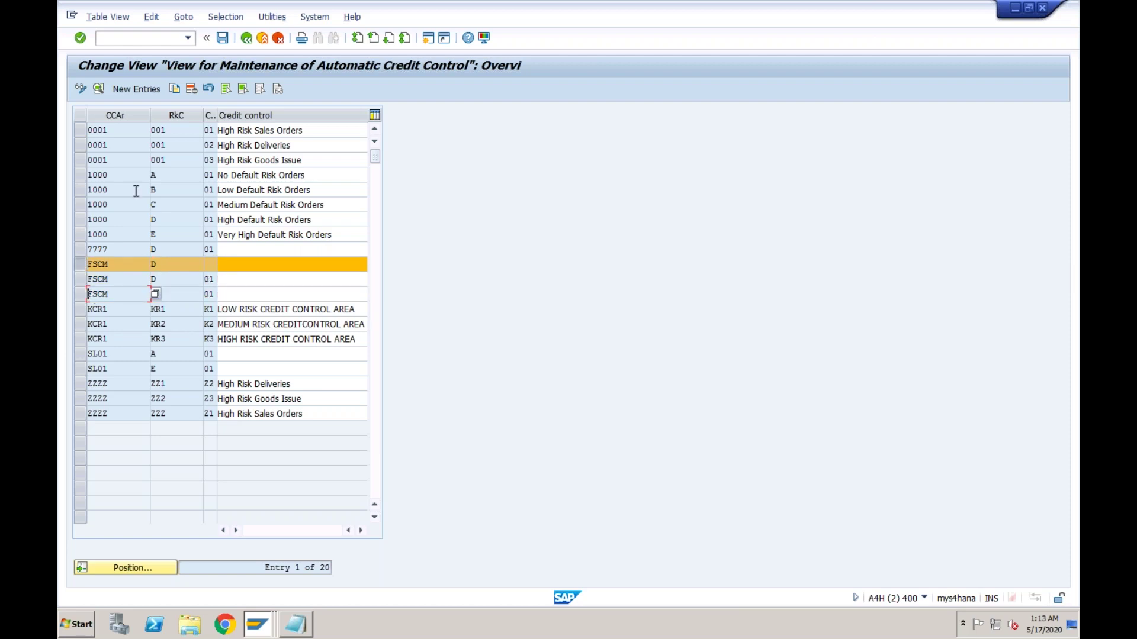
click(190, 89)
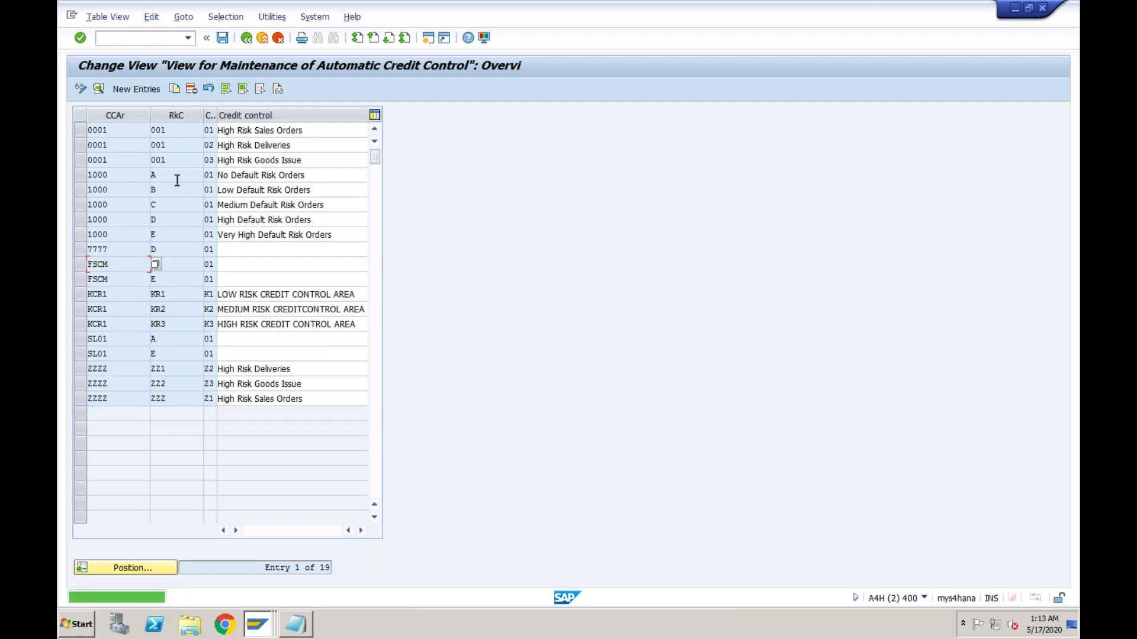
click(223, 39)
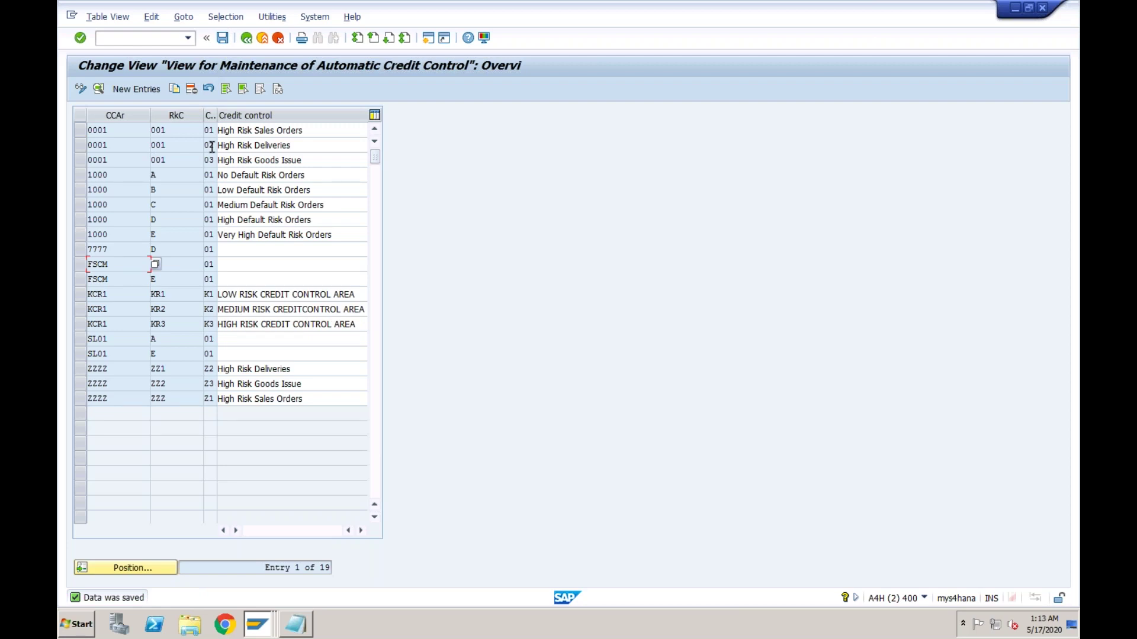
Set risk category D on the FSCM entry and move to the E entry
click(176, 268)
text(D)
click(159, 280)
Tick Item check on the FSCM / E / 01 credit control entry and show its F1 help
double_click(159, 279)
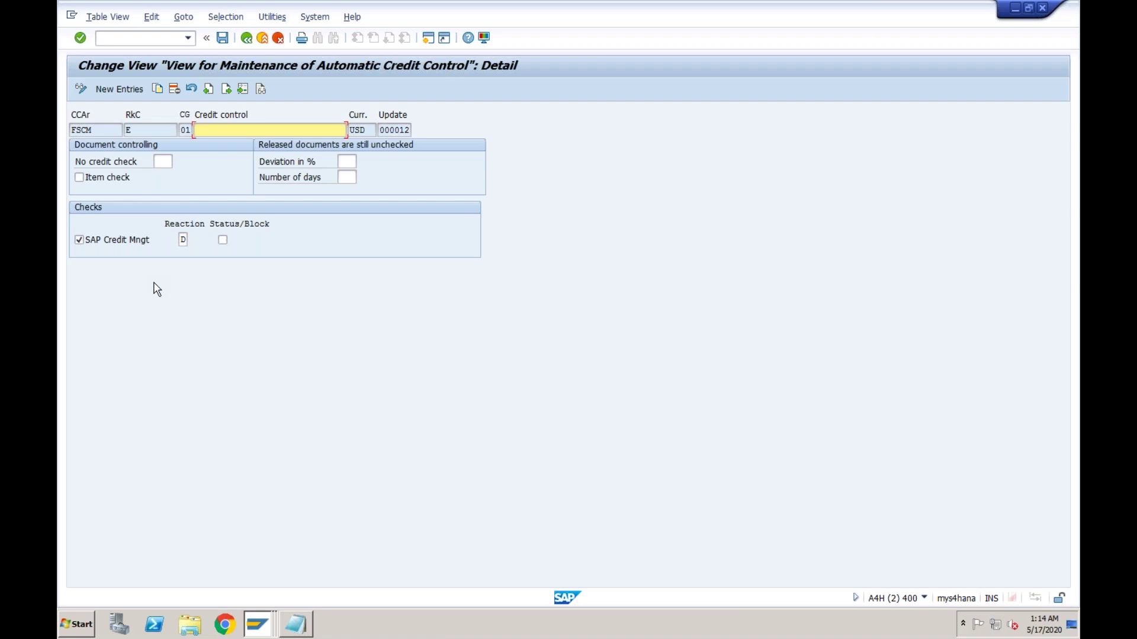
click(83, 185)
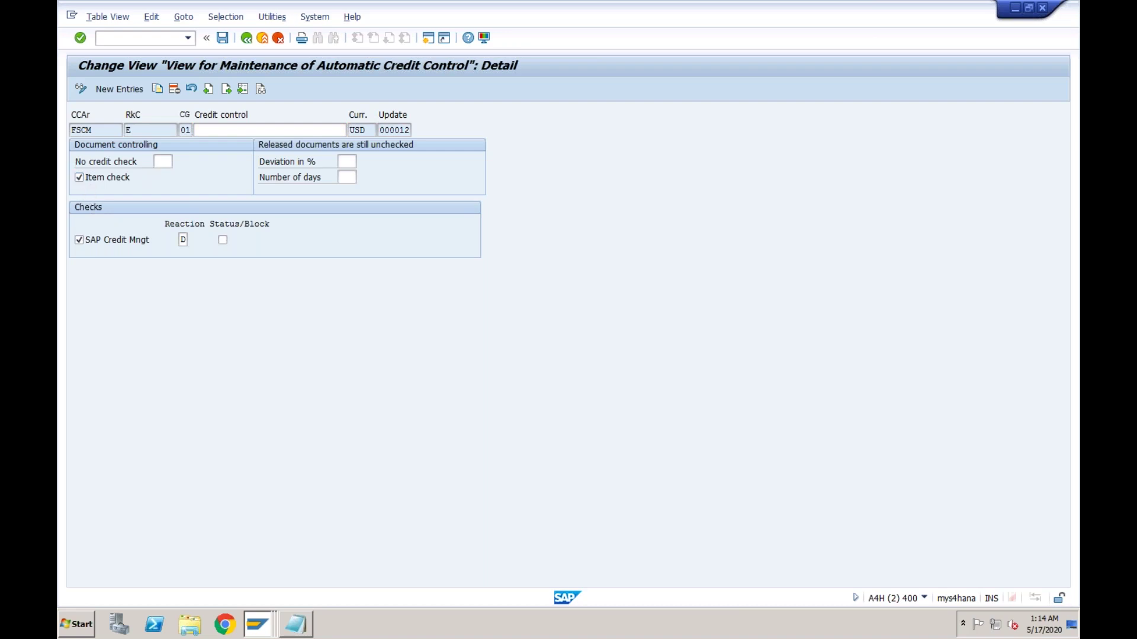
key(F1)
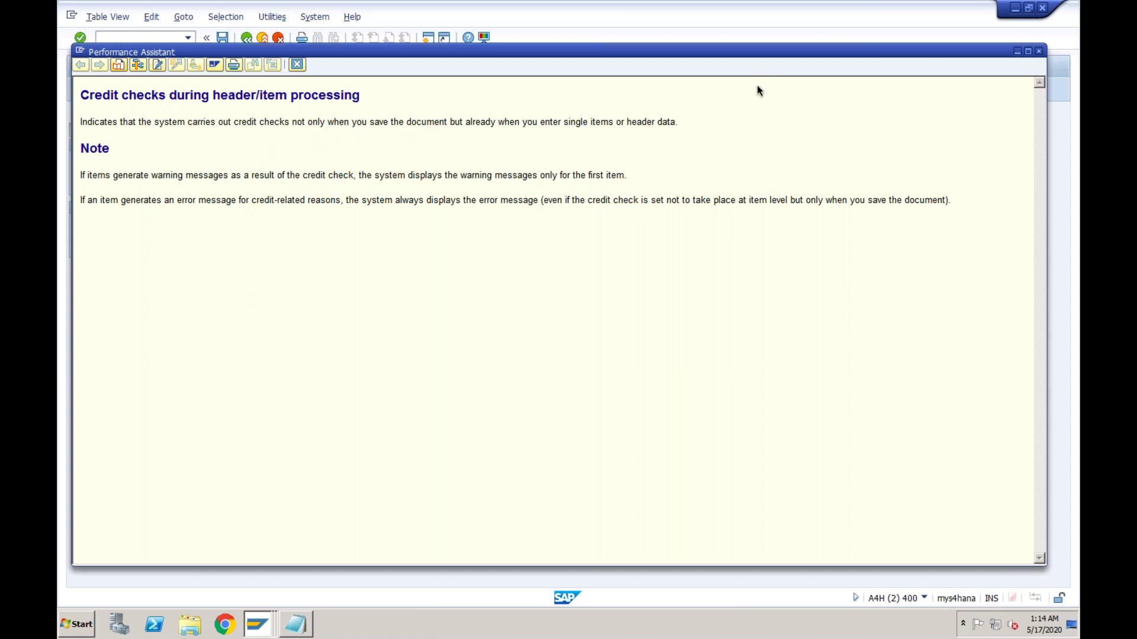
Maximize the item-check help, highlight the notes on warning messages and pre-save checks, then close it
double_click(605, 61)
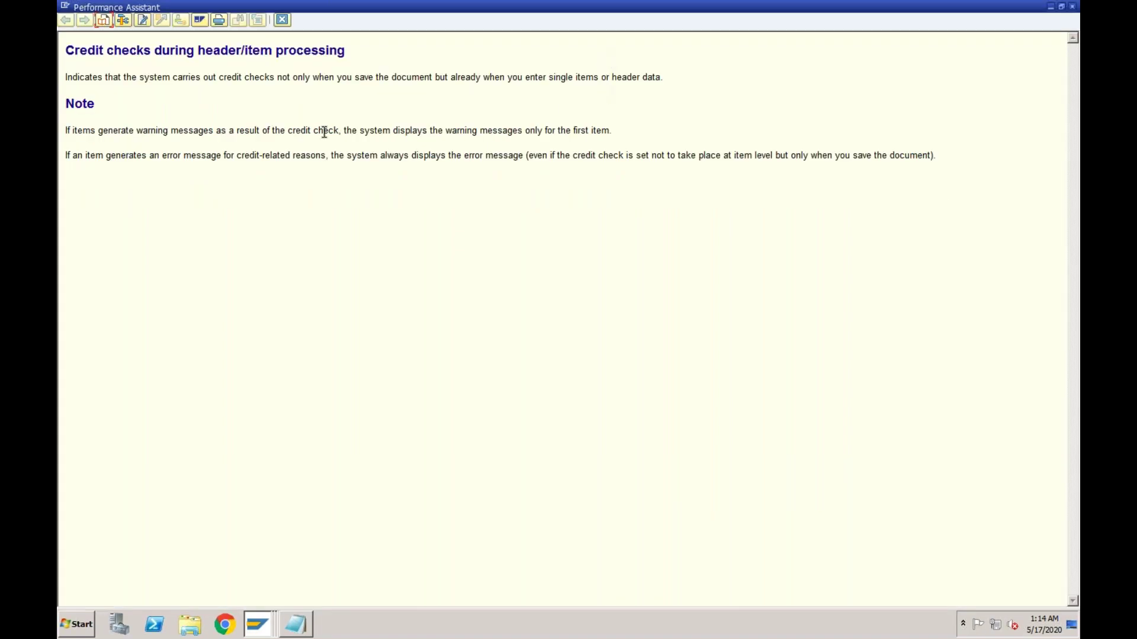
drag(123, 132, 605, 131)
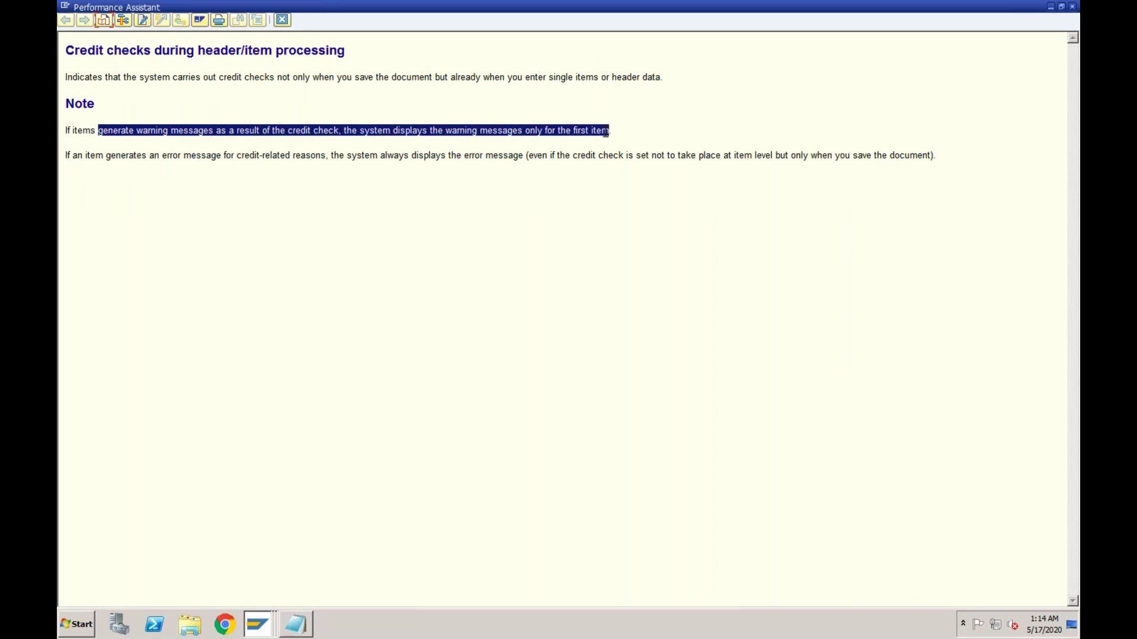
drag(226, 156, 325, 158)
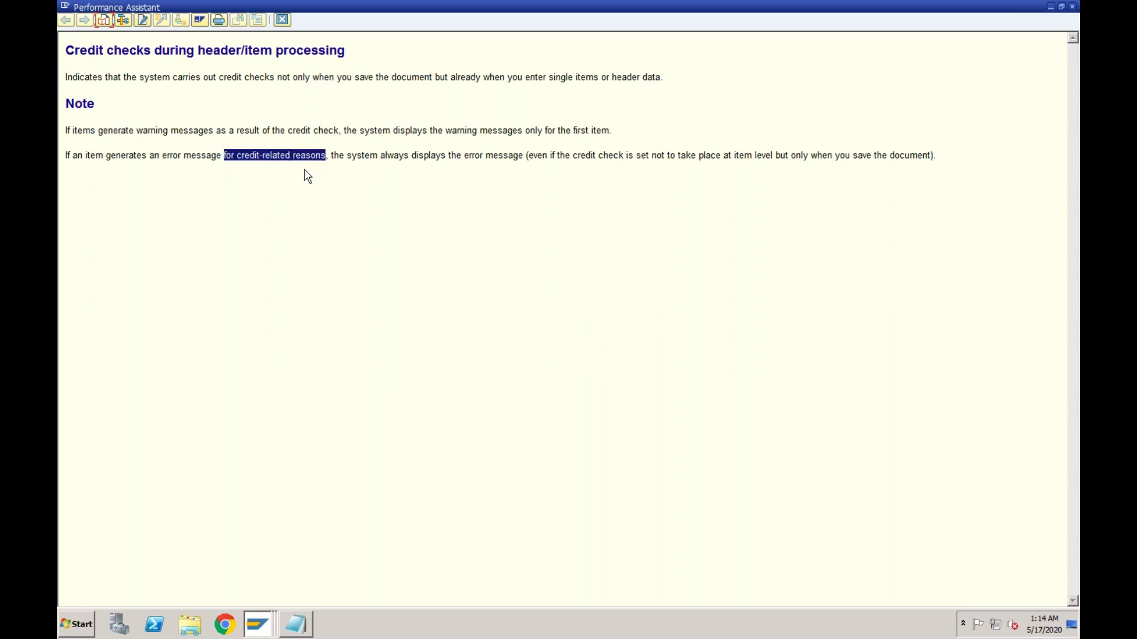
click(304, 175)
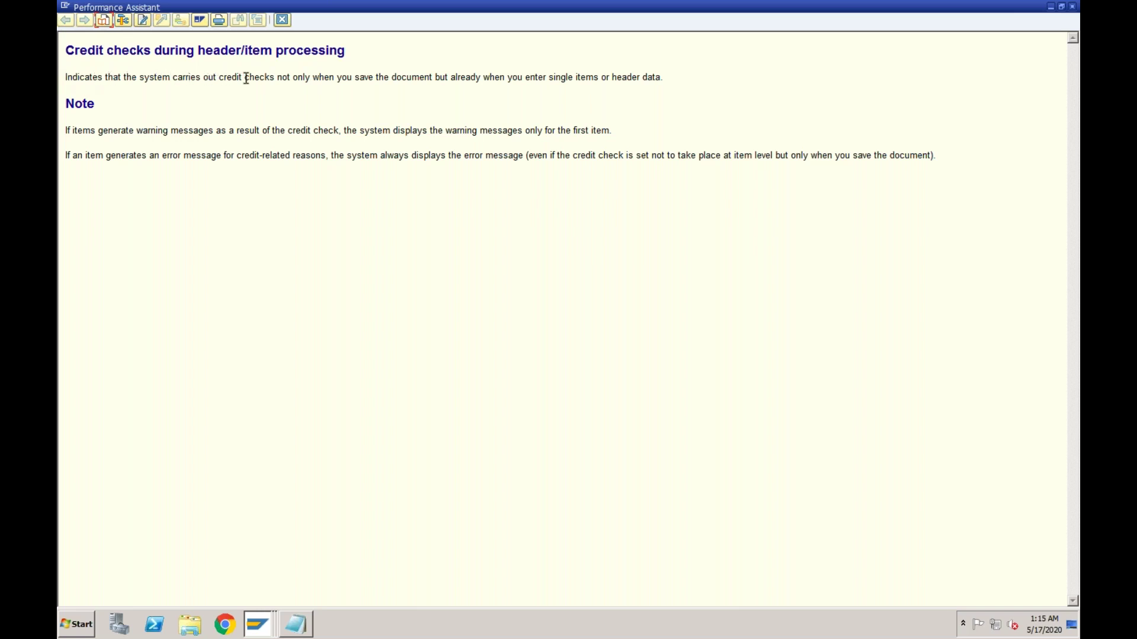
drag(282, 79, 463, 76)
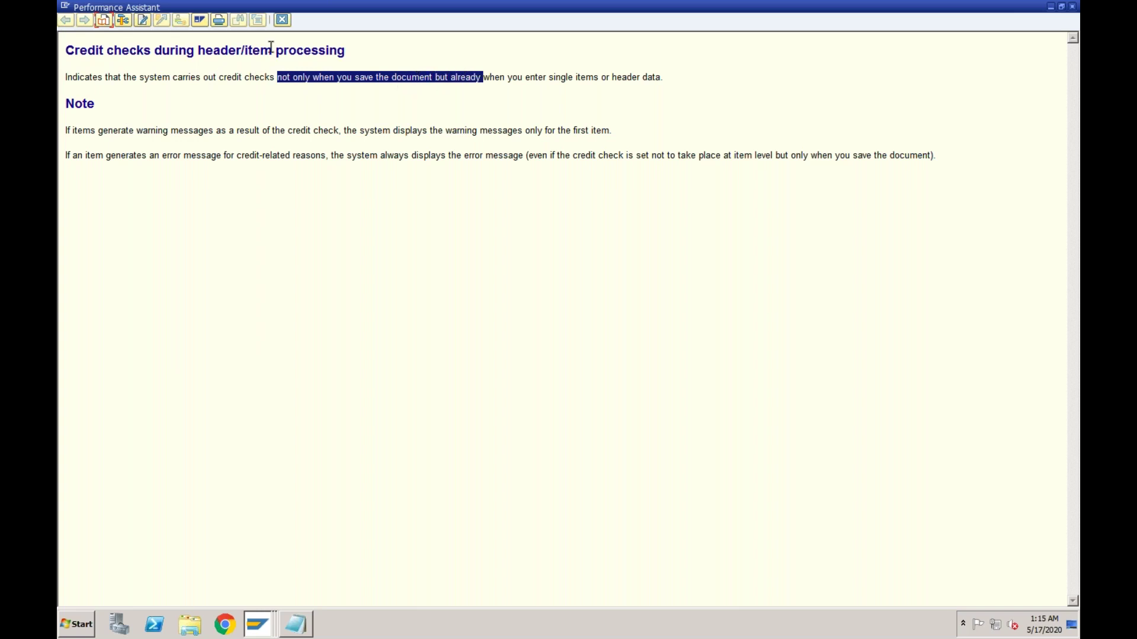
click(281, 20)
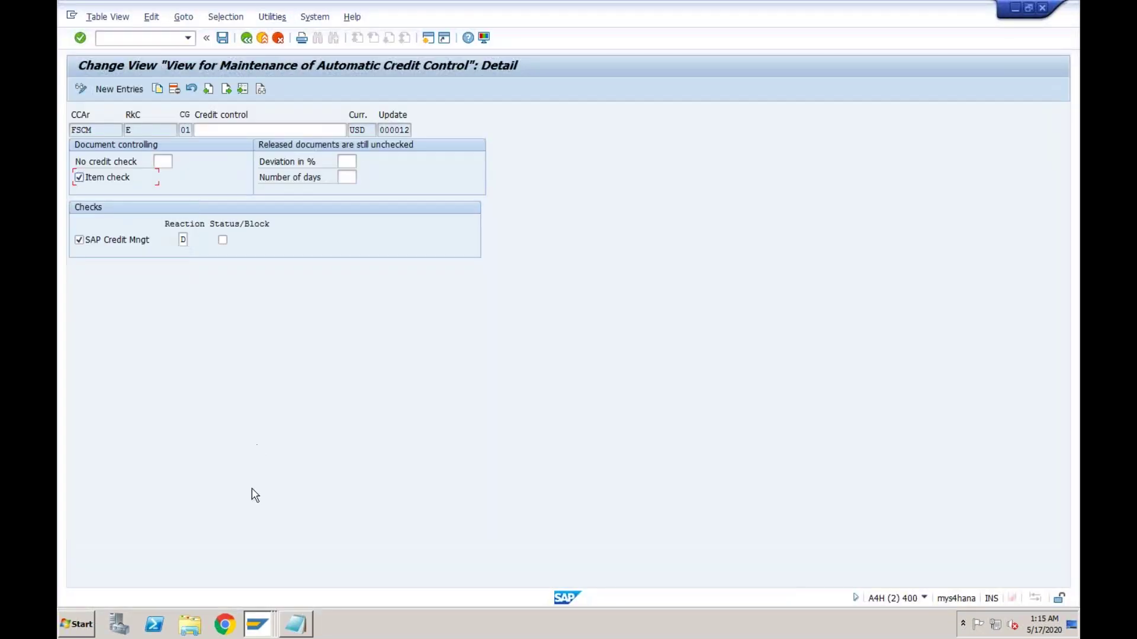
Switch to the order 183 window, check the item's sales data, and back out to the SAP menu
click(267, 635)
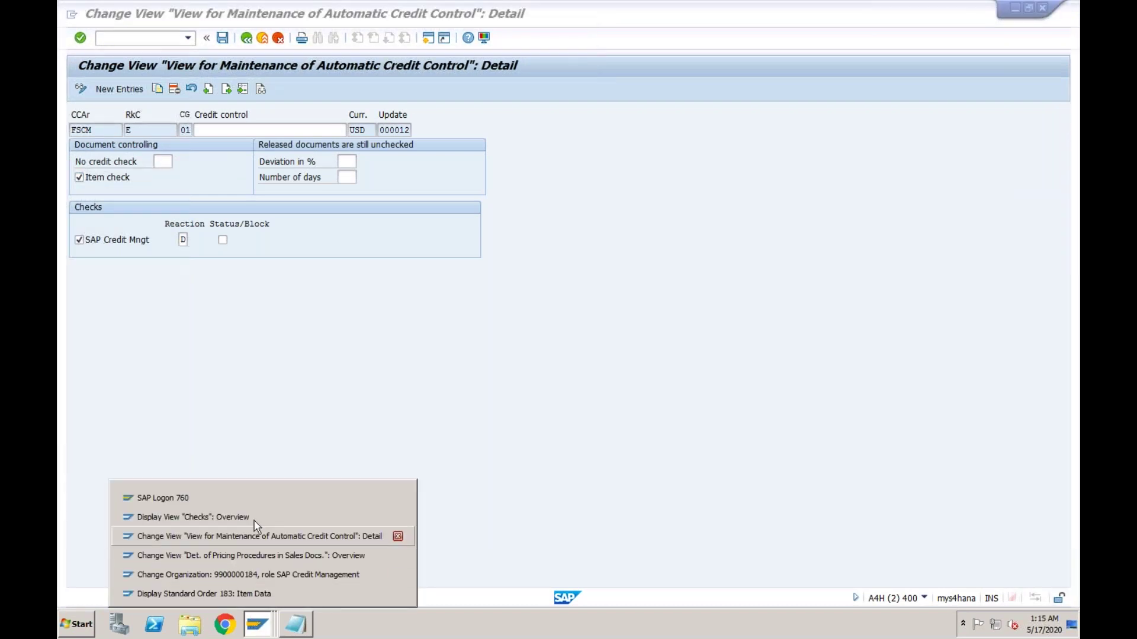
click(241, 591)
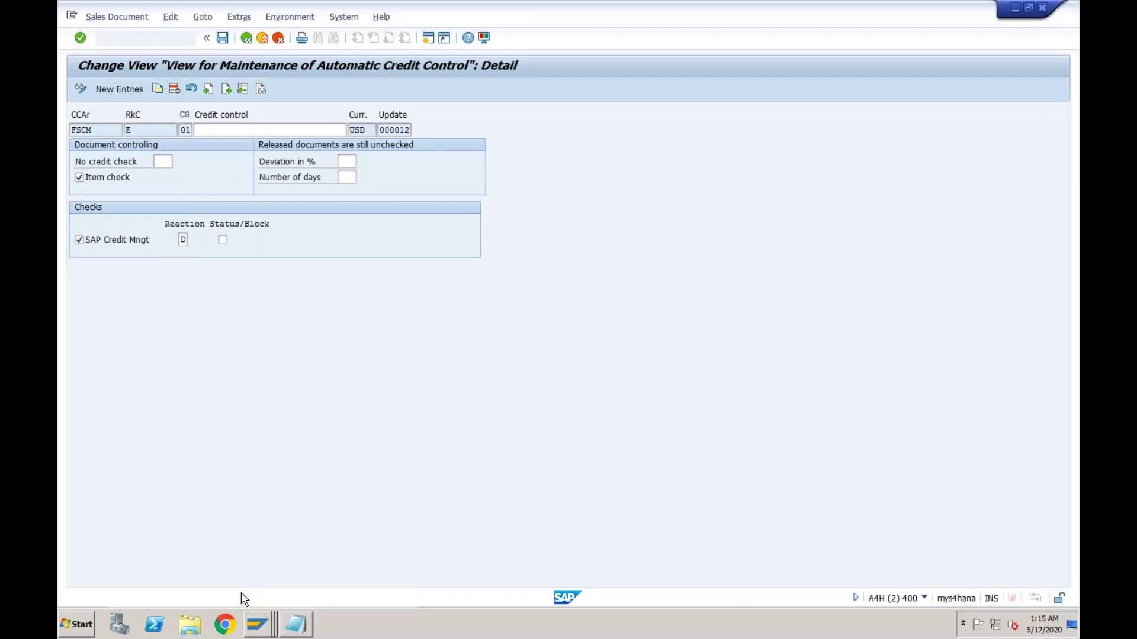
click(117, 179)
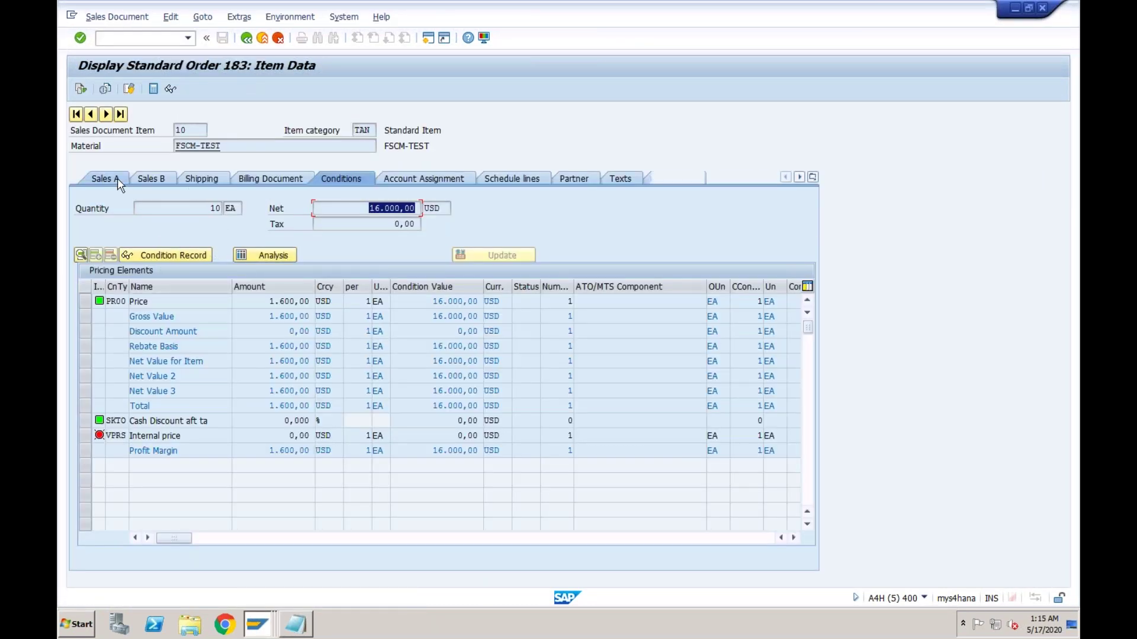
click(246, 39)
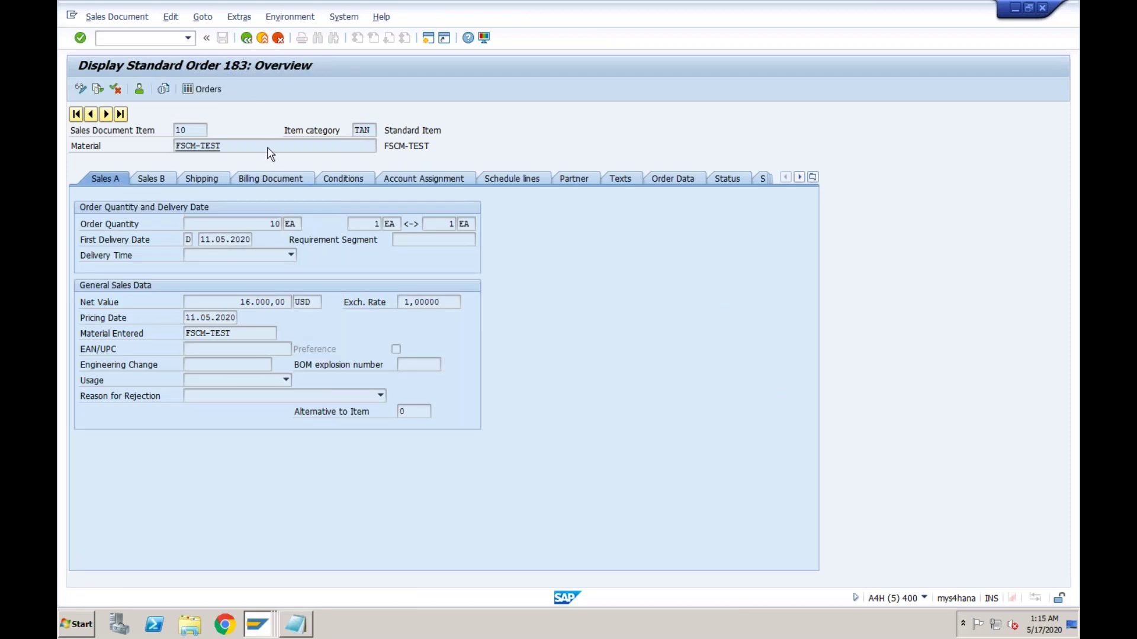
click(246, 39)
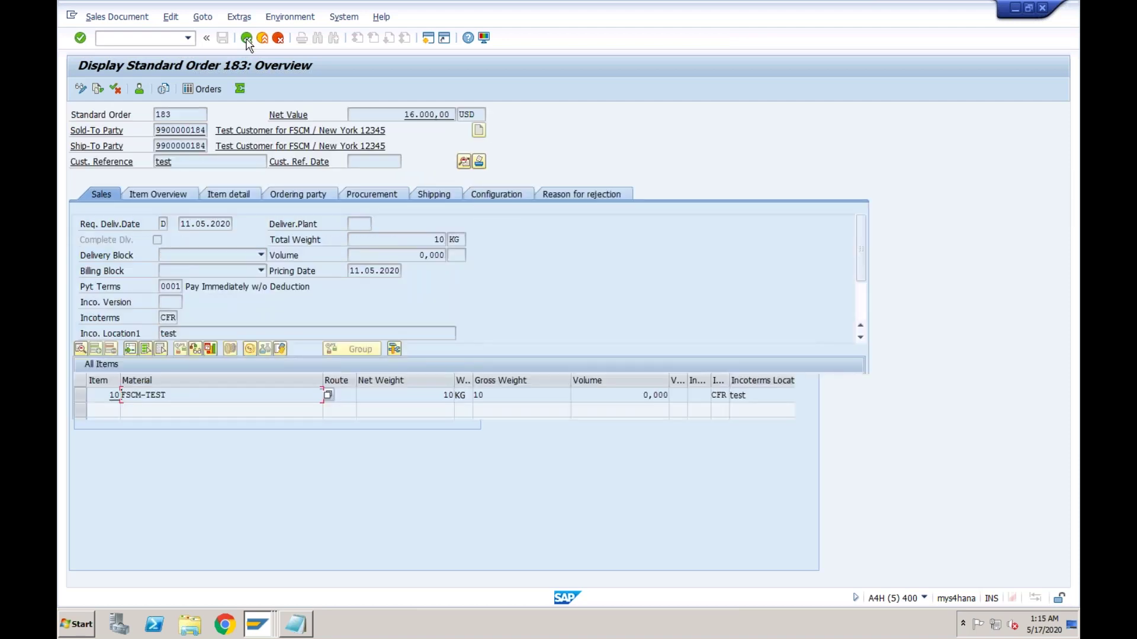
click(246, 39)
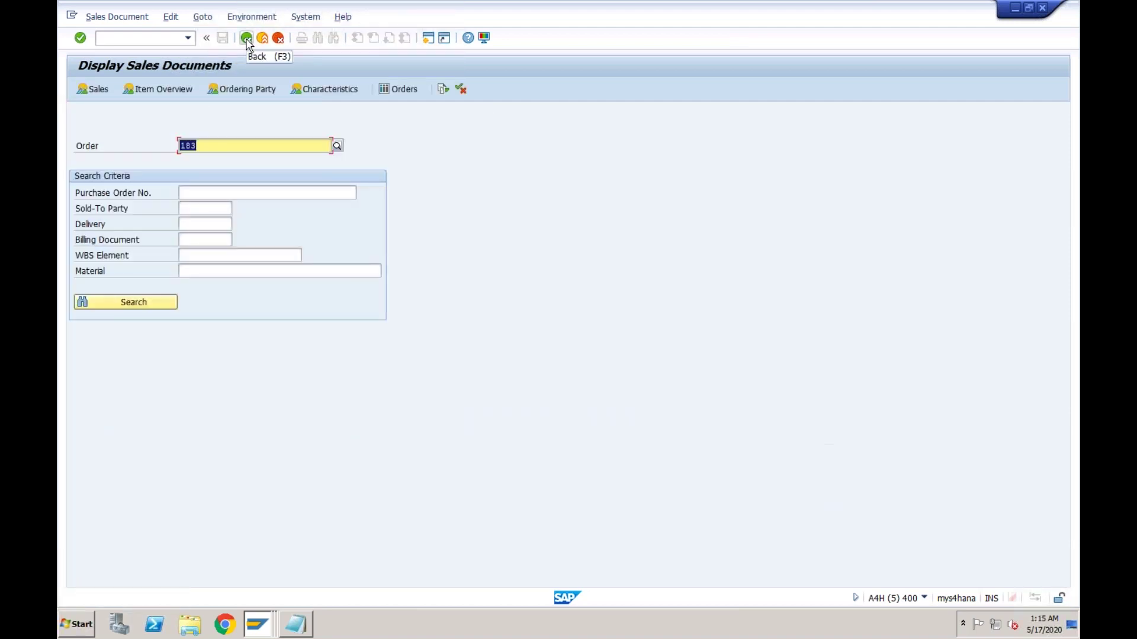
click(246, 39)
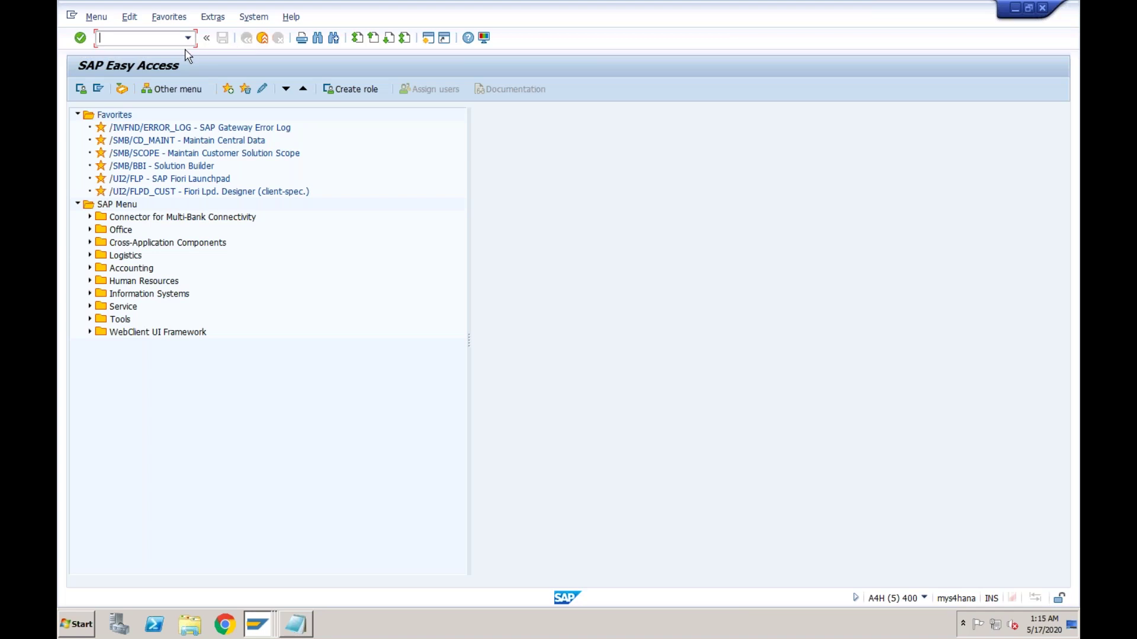
Display standard order 183 in VA03: item FSCM-TEST, 10 EA, net value 16.000,00 USD
text(va03)
key(Return)
key(Return)
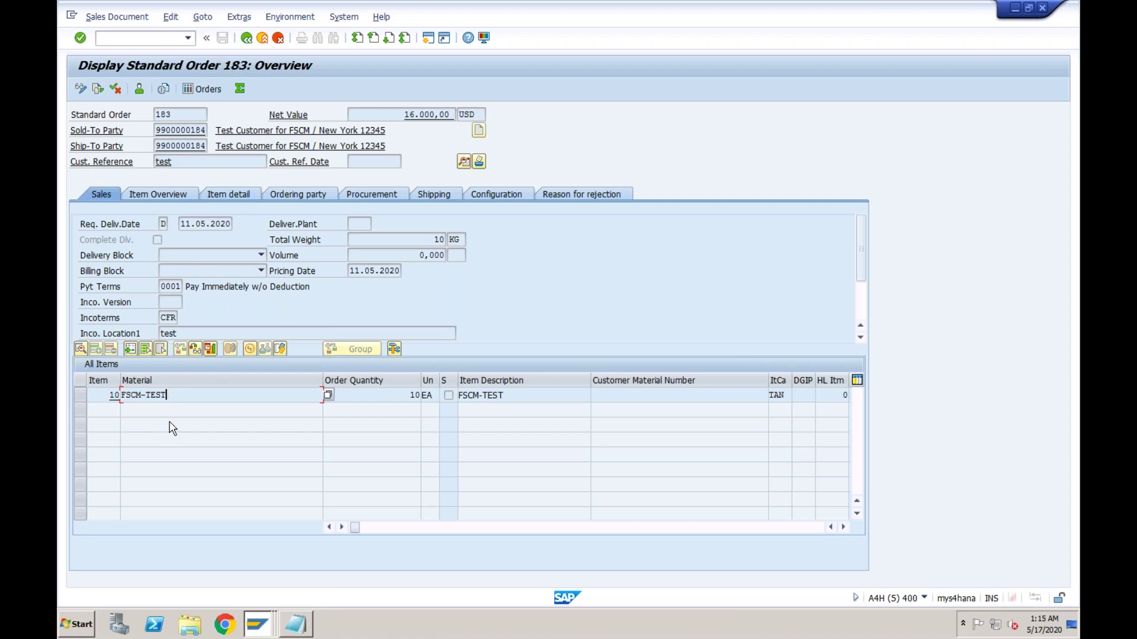
click(528, 398)
Save the FSCM / E / 01 credit control entry with Item check ticked
click(258, 625)
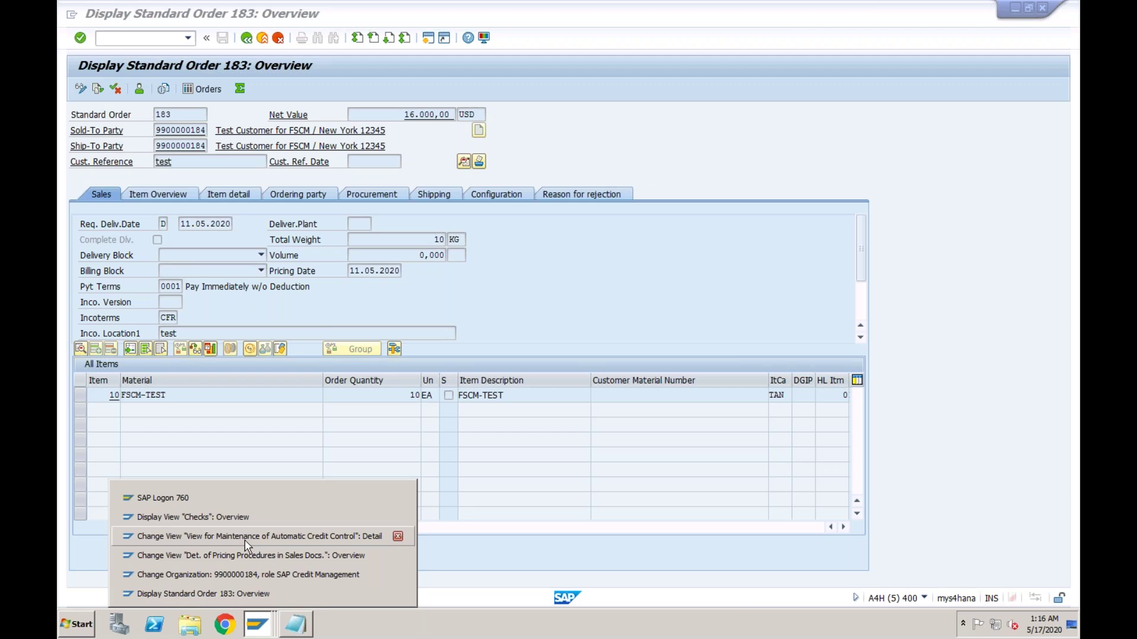
click(244, 538)
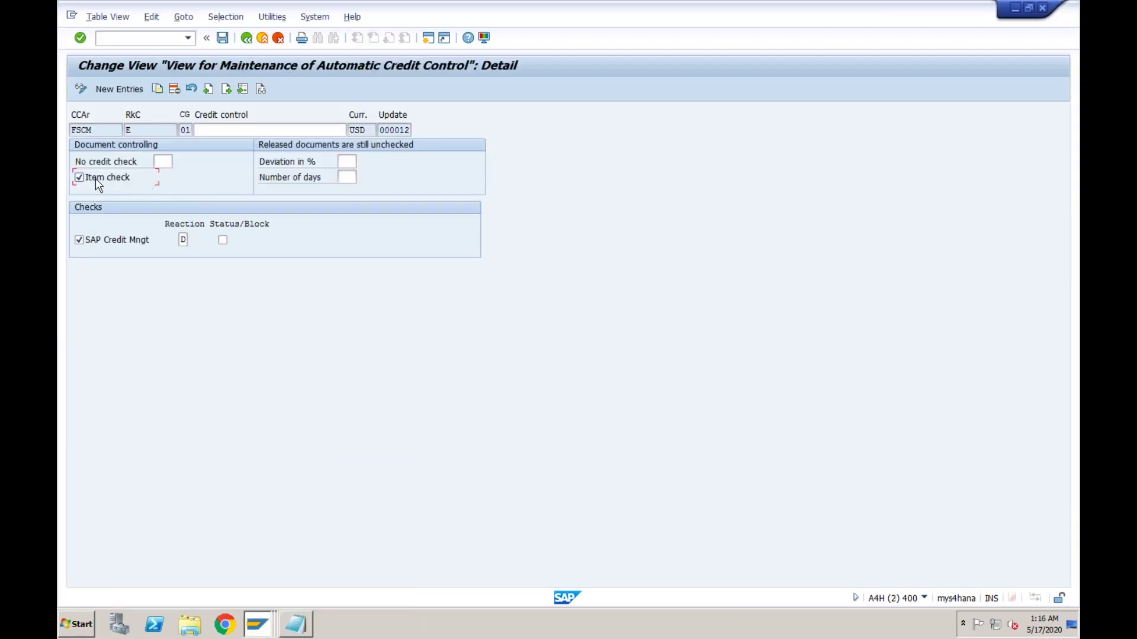
click(221, 38)
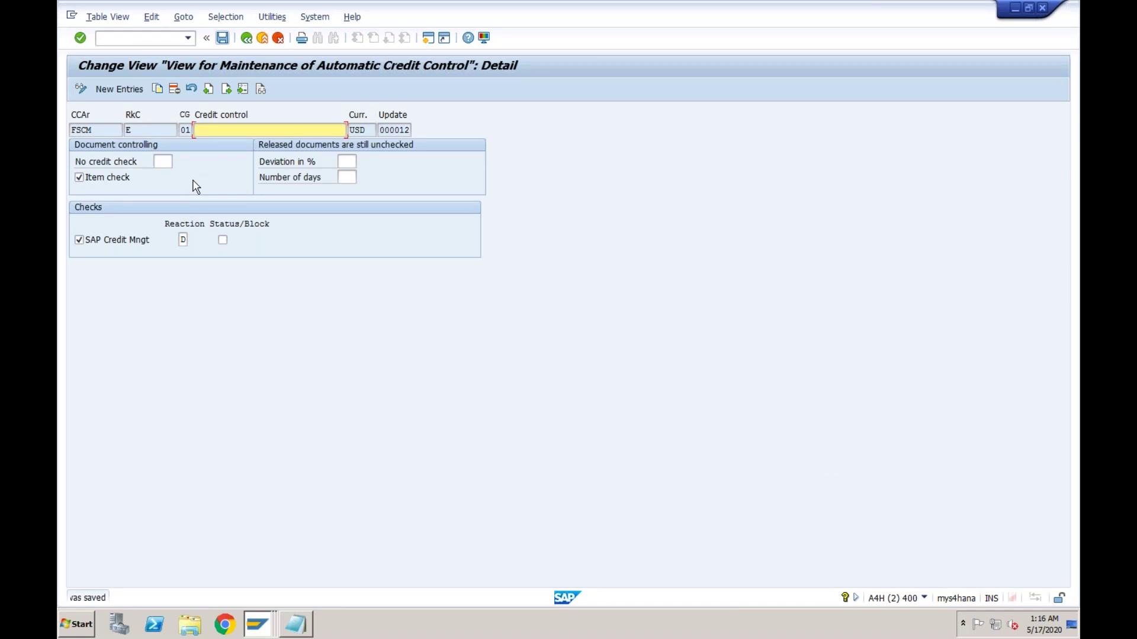
Start creating a new sales document with /nva01
click(145, 37)
text(/nva01)
key(Return)
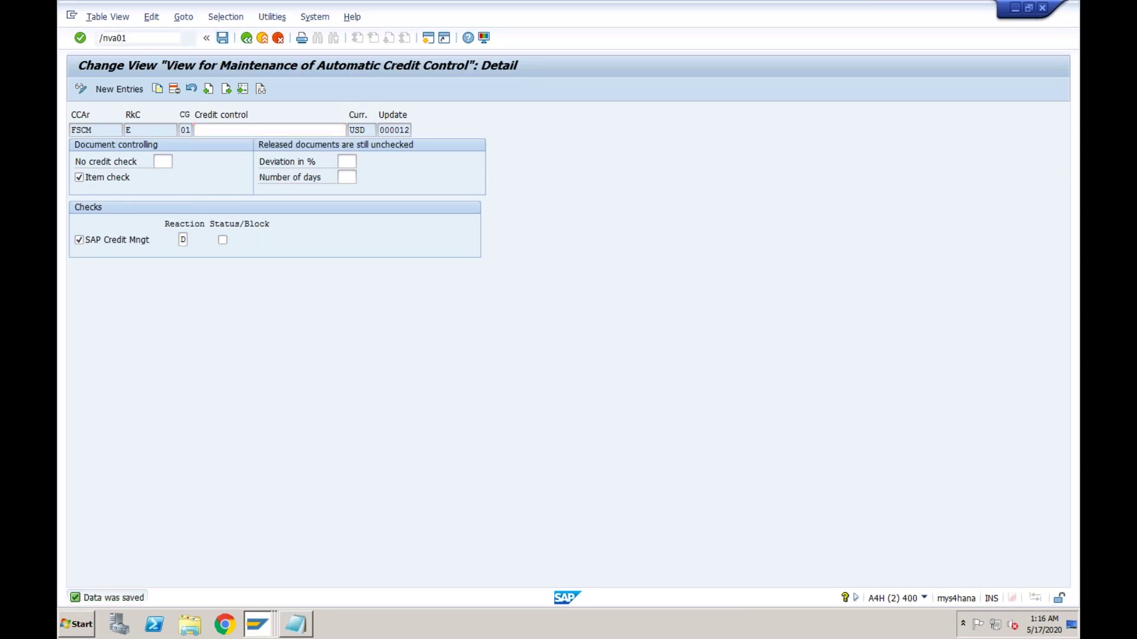
Fill the order header: sold-to customer, reference Test, payment terms 0001, incoterms CFR and location
key(Return)
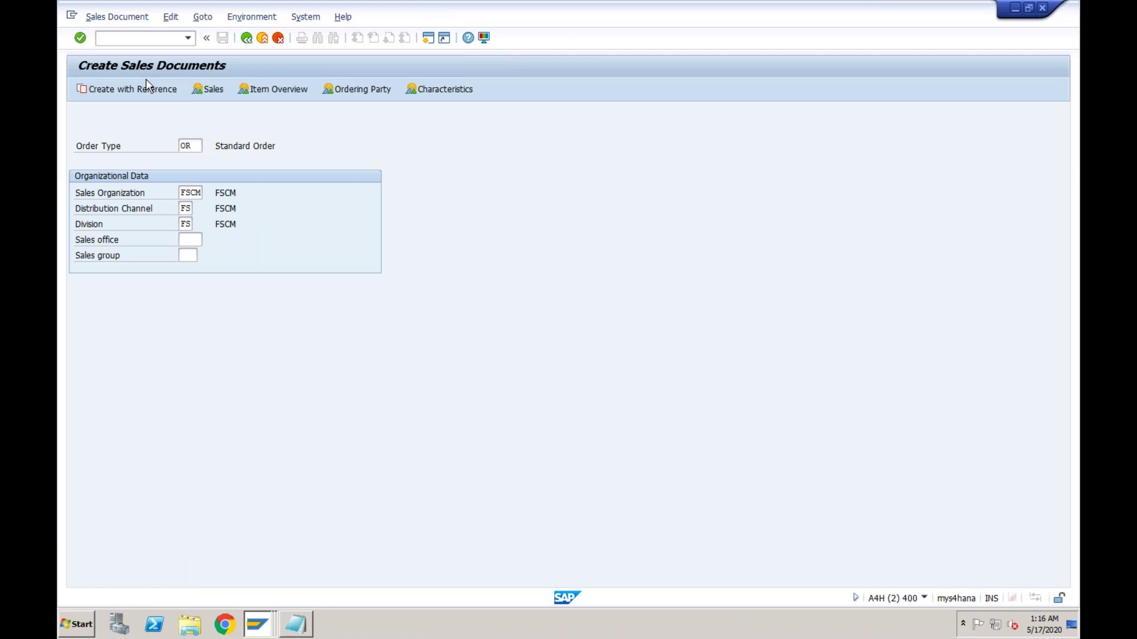
click(174, 134)
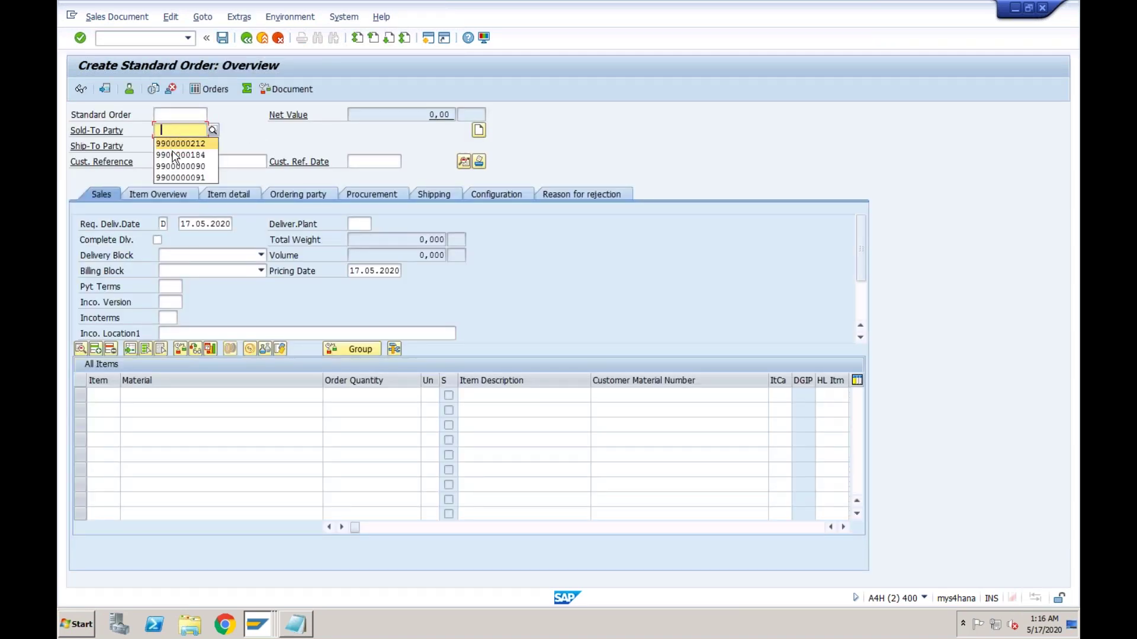
click(174, 156)
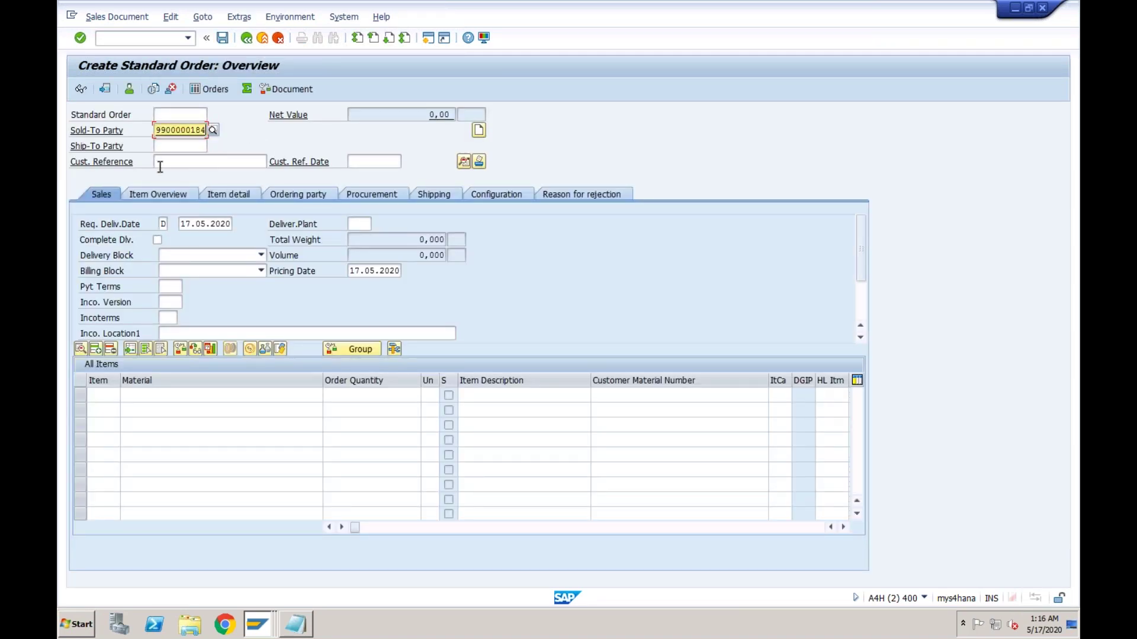
click(178, 162)
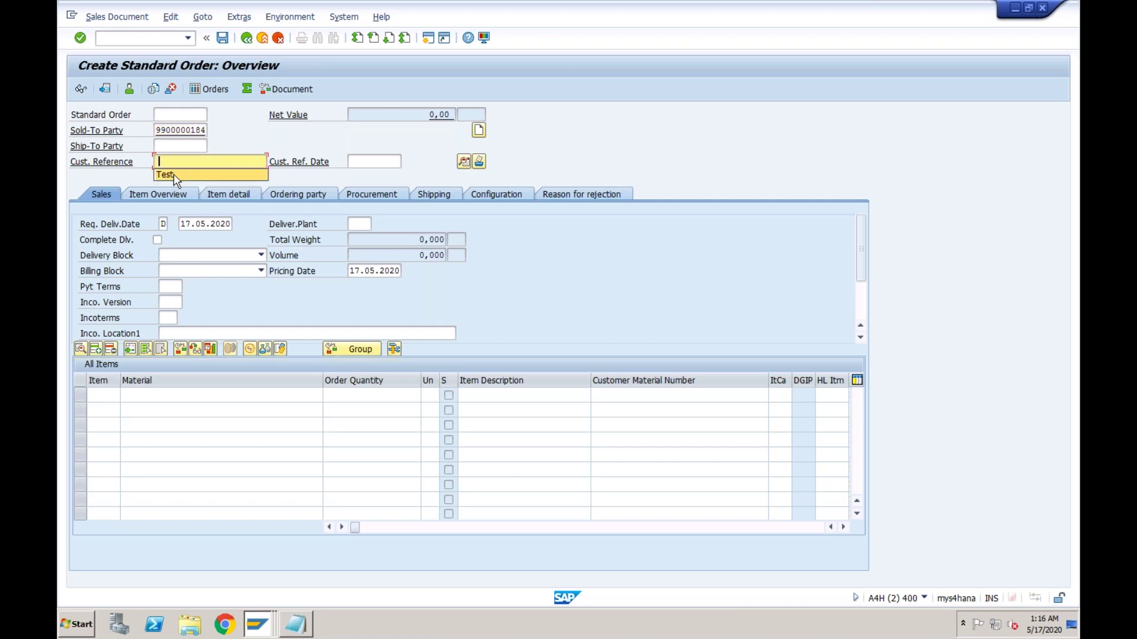
click(173, 174)
click(170, 287)
click(170, 300)
click(168, 318)
click(177, 332)
click(183, 332)
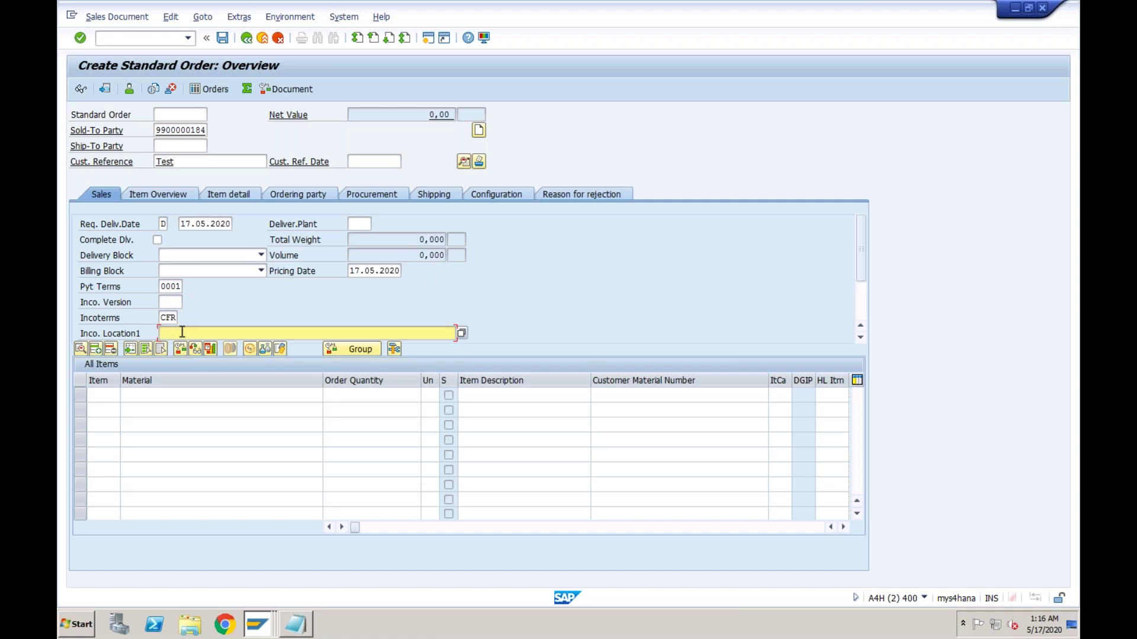
text(tes)
Add item 10 with material FSCM-TEST and quantity 1
click(180, 395)
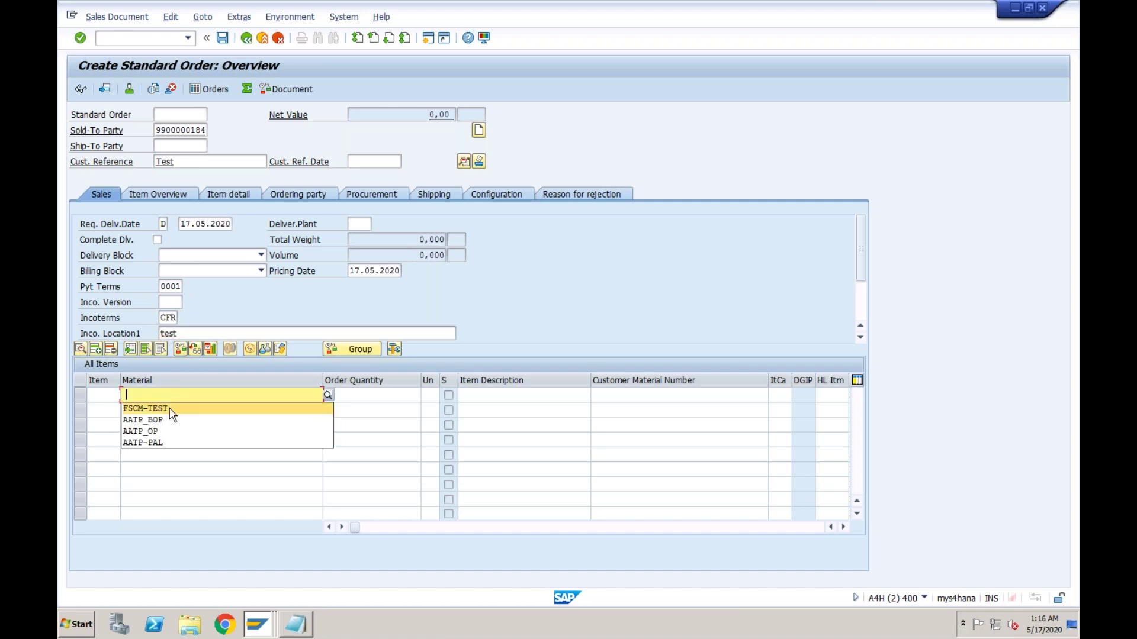
click(148, 409)
key(Tab)
text(1)
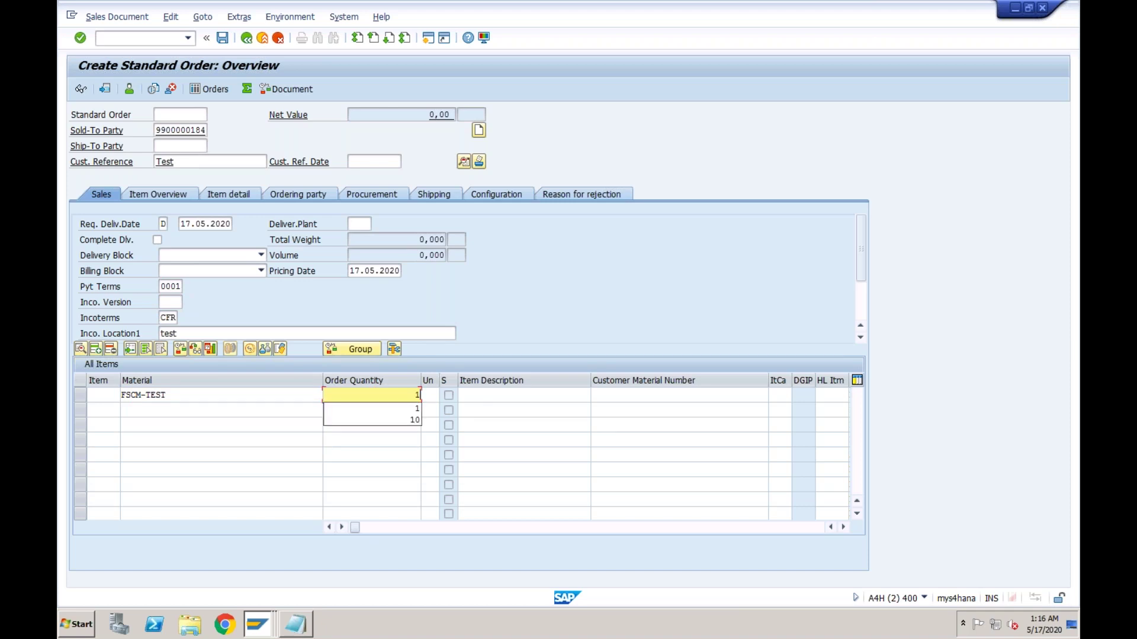
key(Tab)
key(Tab)
key(Tab)
key(Tab)
key(Tab)
key(Tab)
key(Tab)
key(Tab)
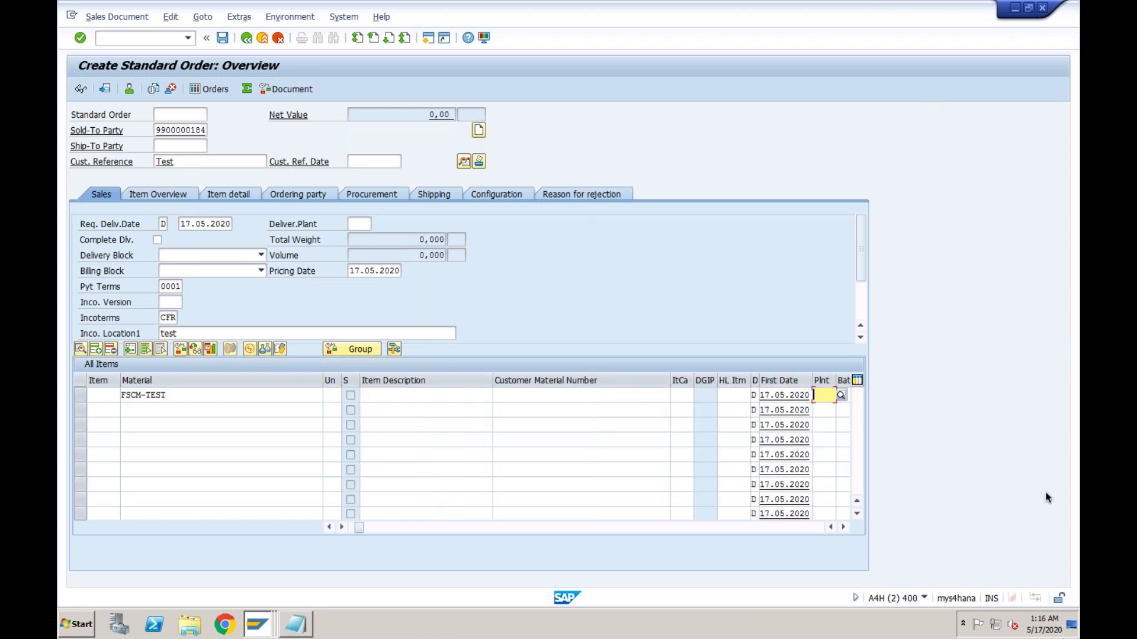
Set item 10's plant to FSCM and amount 4000, then acknowledge the freight redetermination notice
click(826, 395)
click(825, 410)
key(Tab)
key(Tab)
key(Tab)
click(815, 395)
click(814, 409)
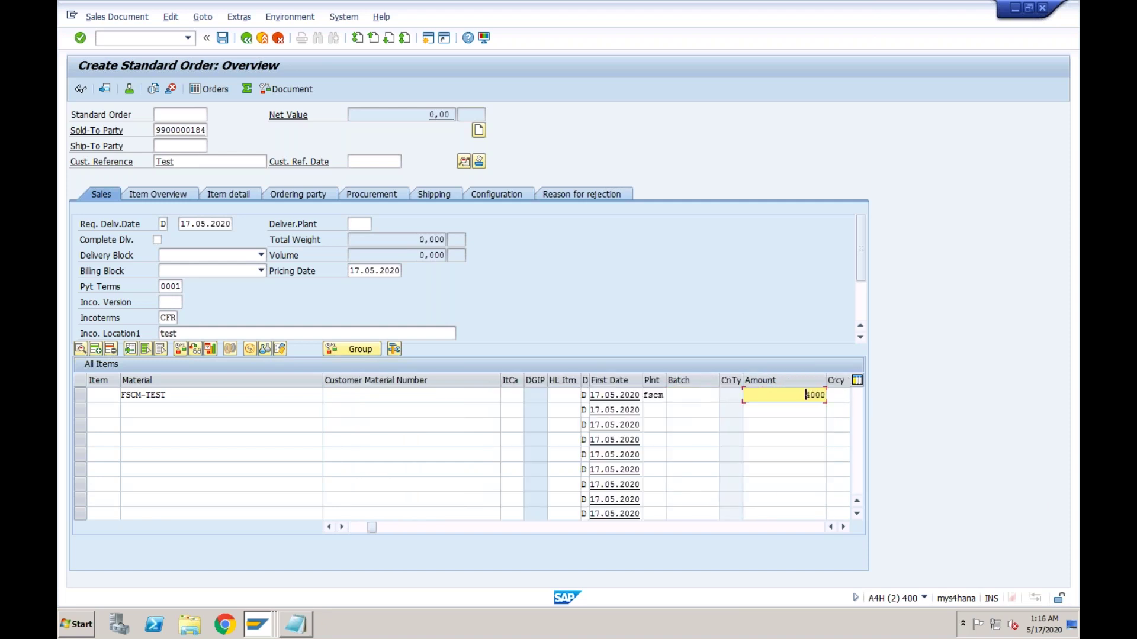
key(Return)
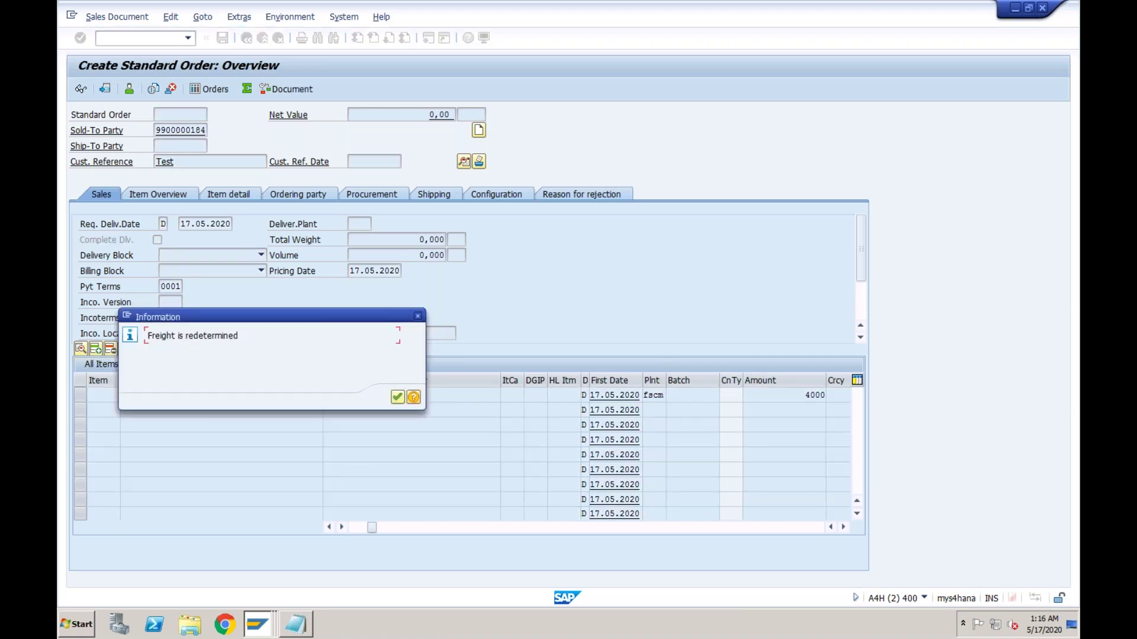
key(Return)
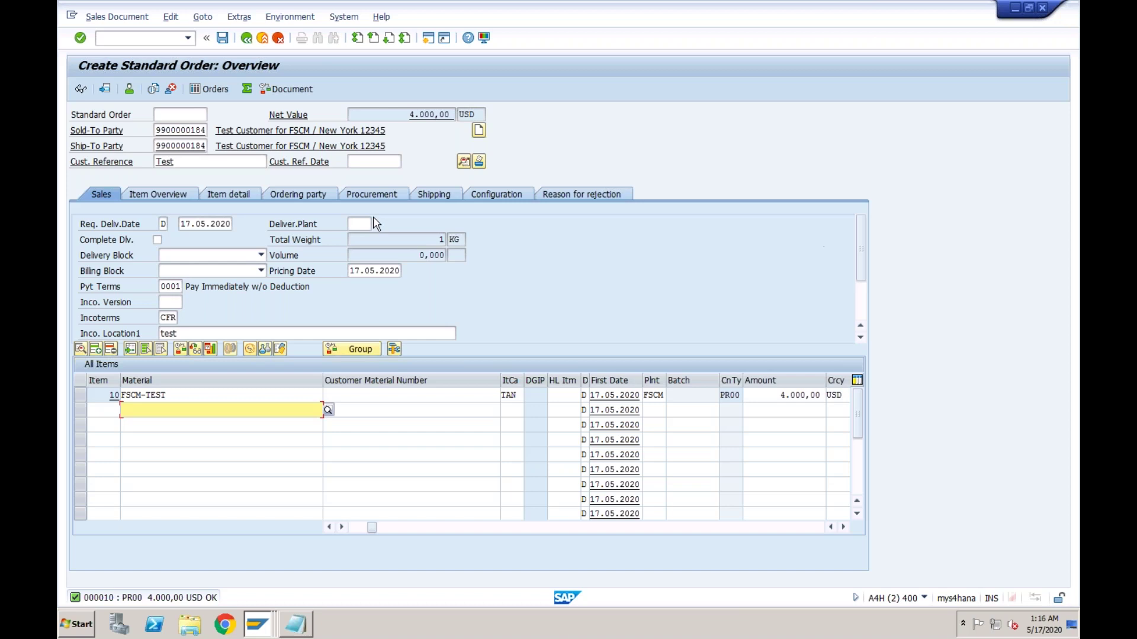
click(220, 396)
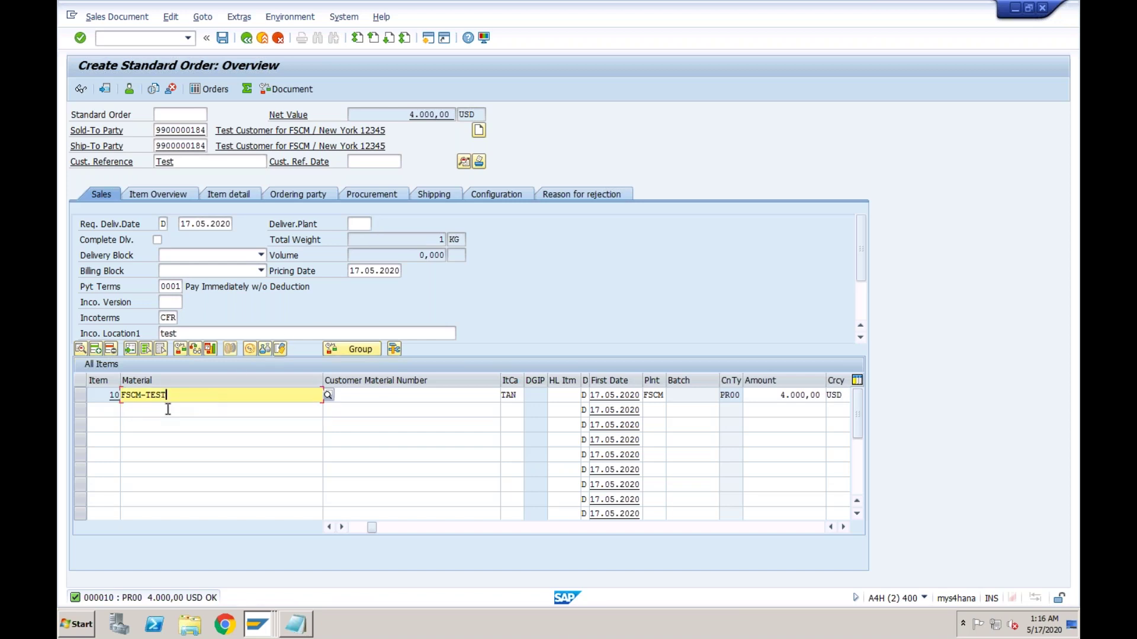
click(252, 624)
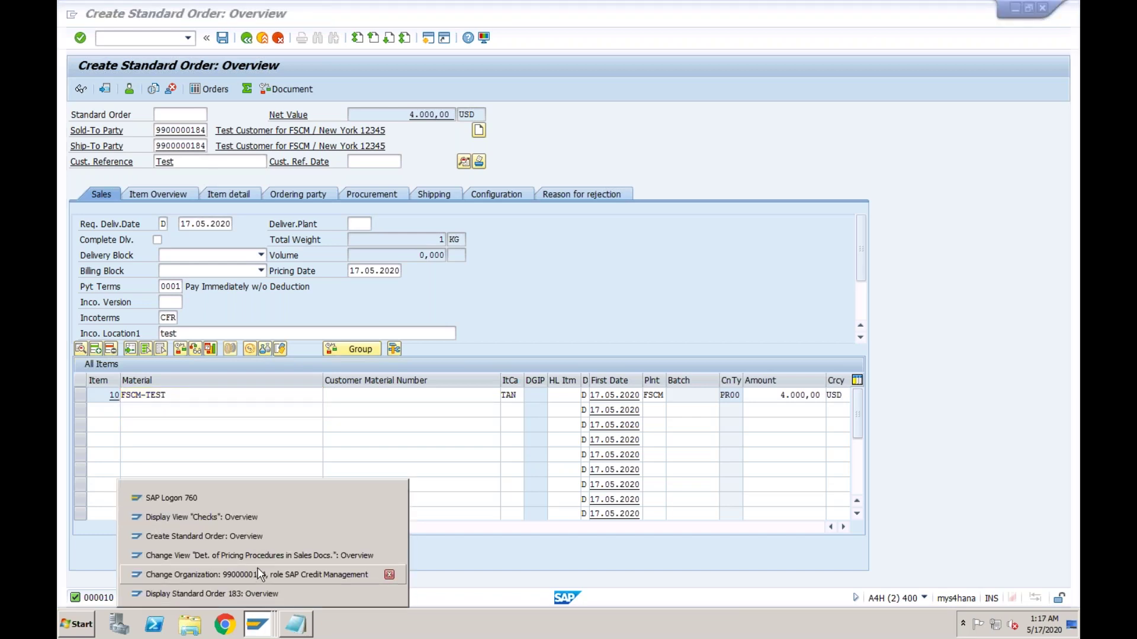
click(256, 517)
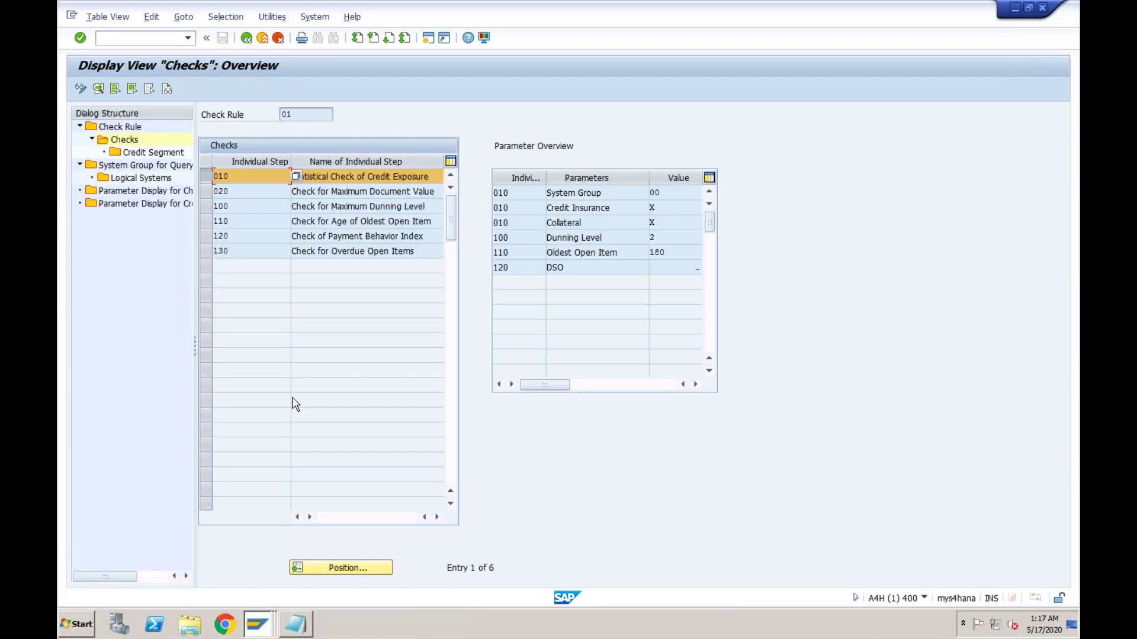
click(264, 623)
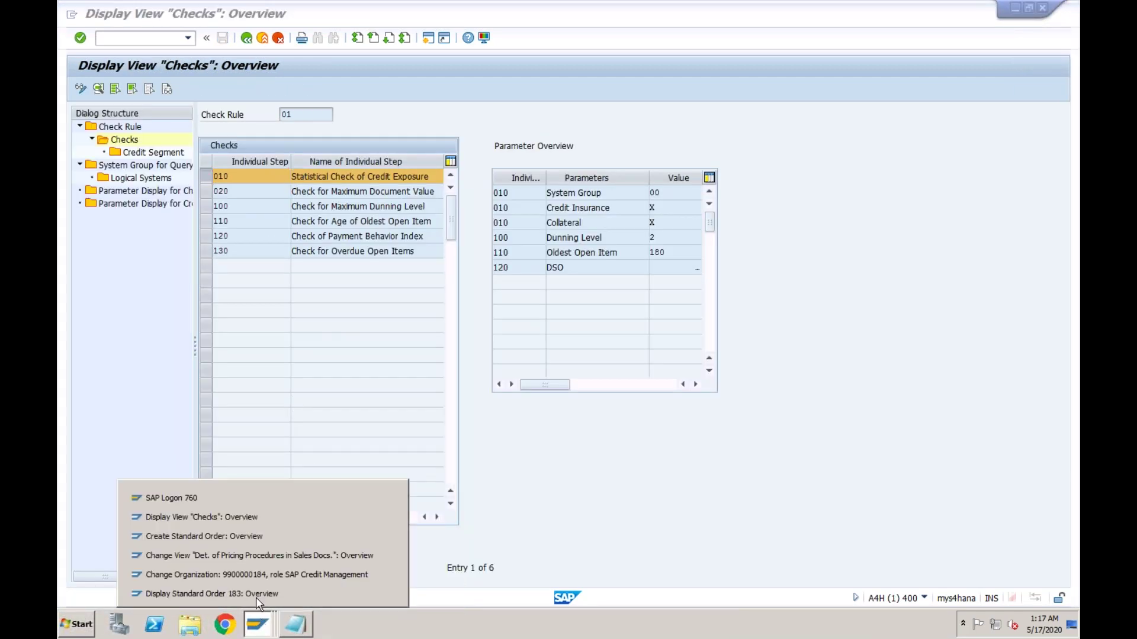
click(255, 594)
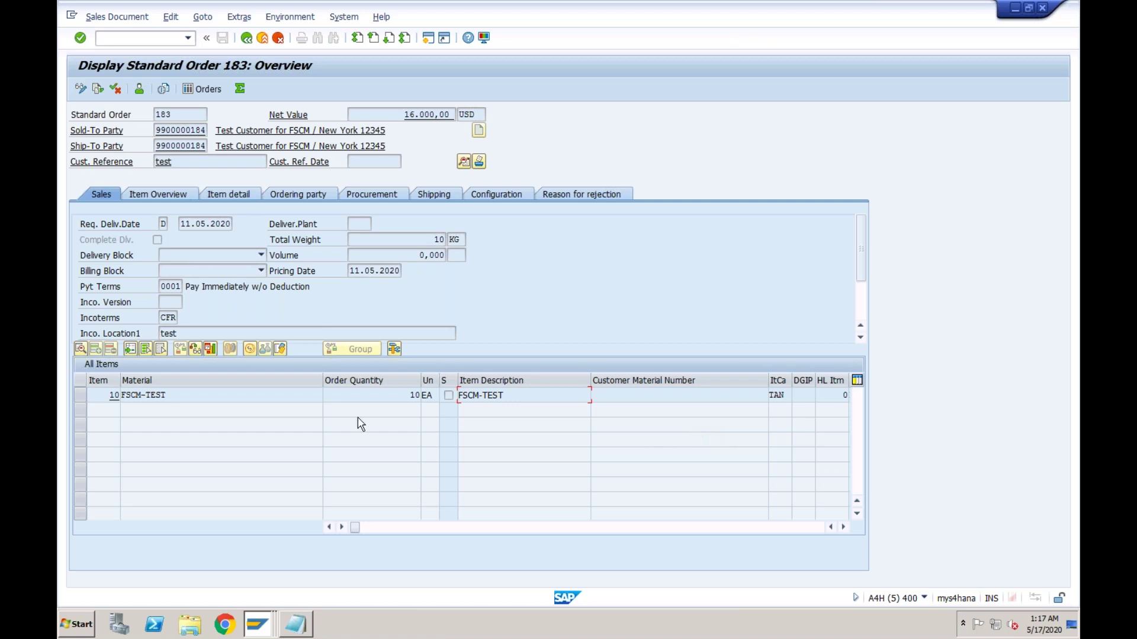
click(176, 396)
click(259, 625)
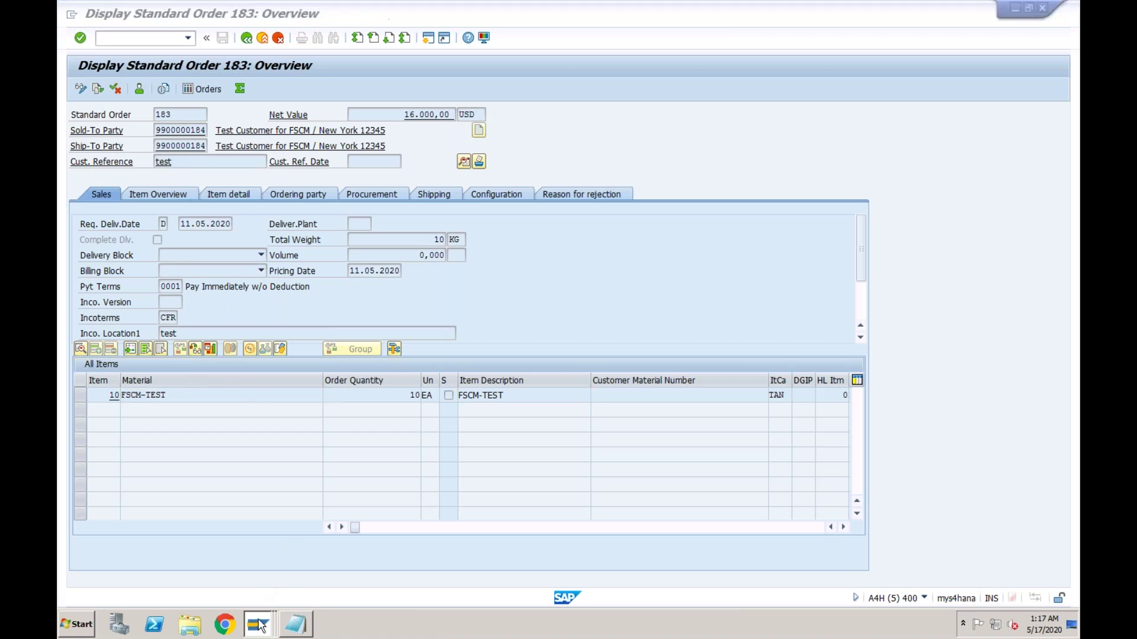
click(259, 625)
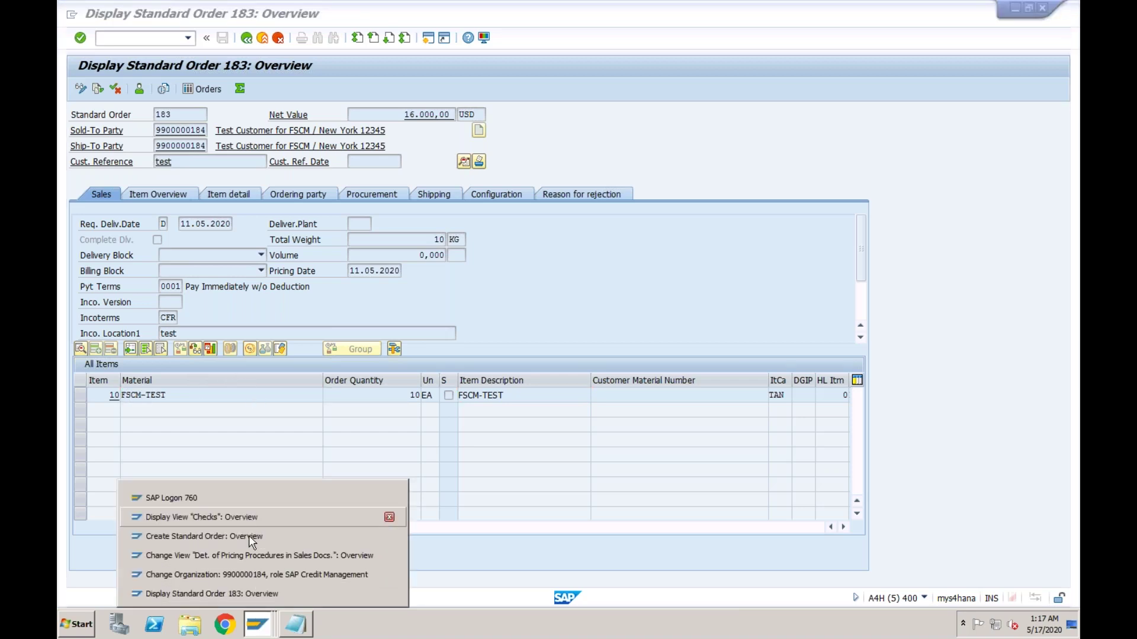
click(248, 536)
click(123, 409)
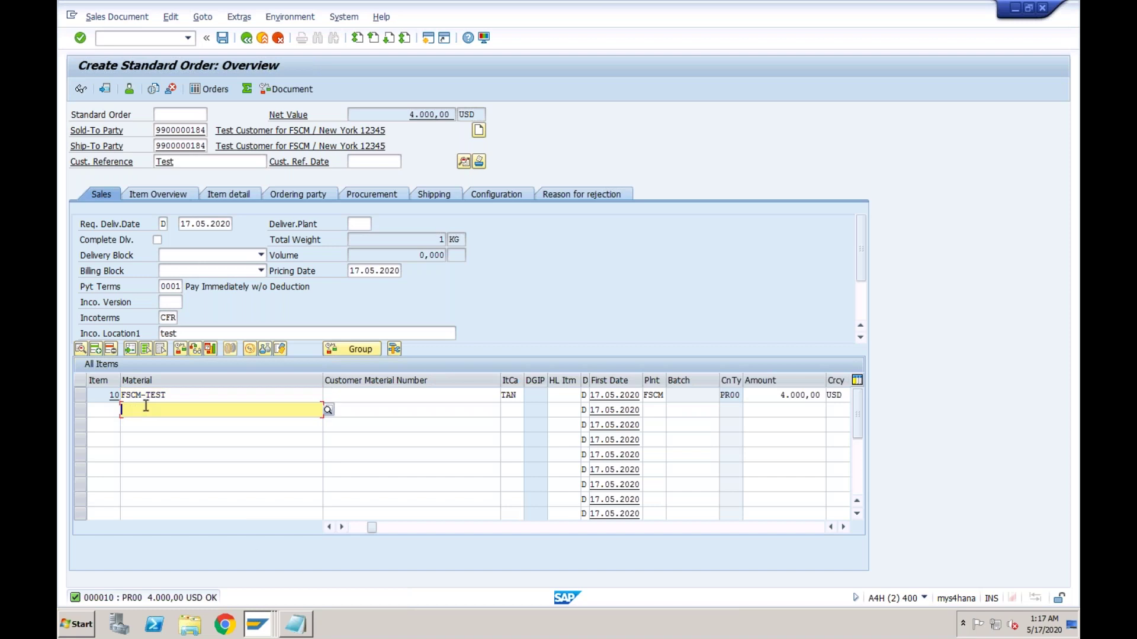
Add item 20 with material FSCM-TEST and quantity 1
key(BackSpace)
key(Down)
key(Return)
key(Return)
text(1)
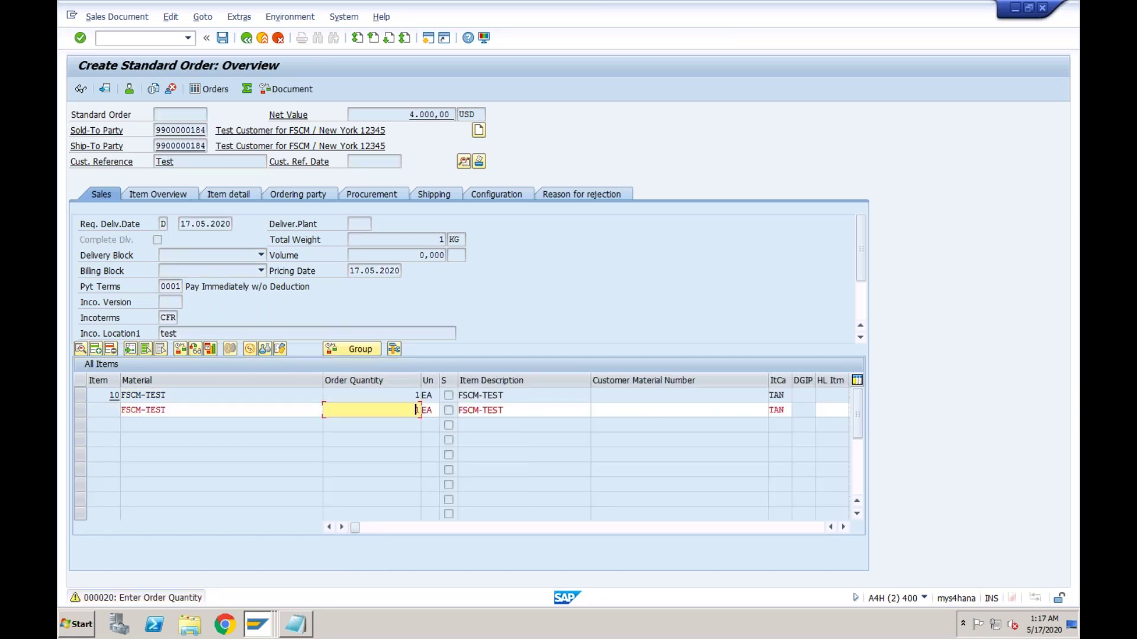
key(Return)
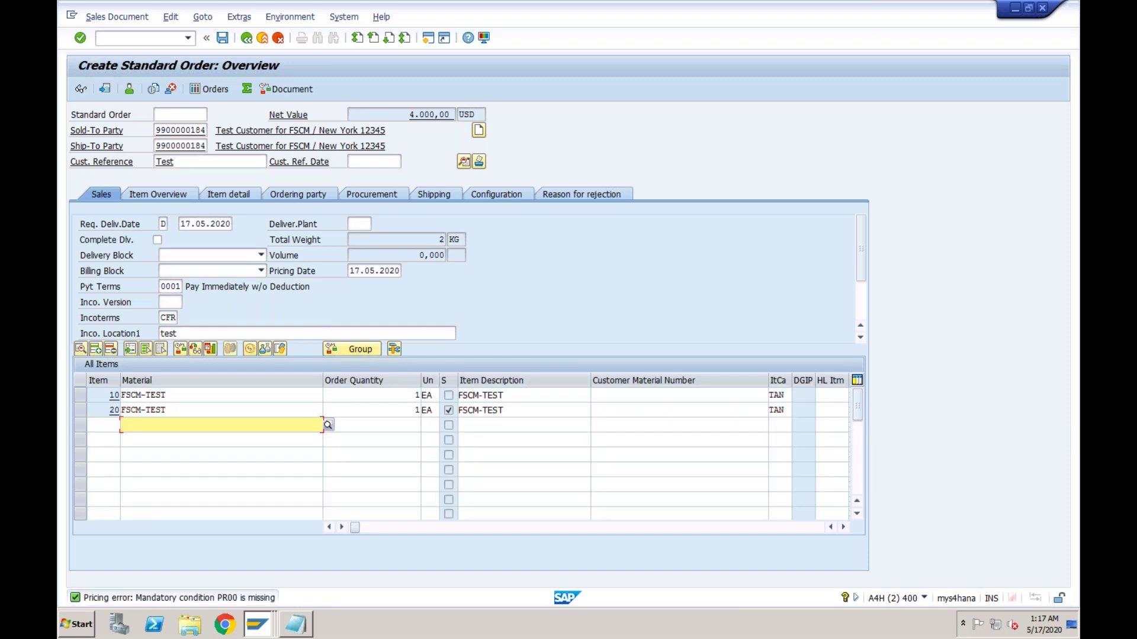
Set item 20's plant to FSCM and amount 4000, raising net value to 8.000,00 USD, then log off
click(178, 409)
key(Tab)
key(Tab)
key(Tab)
key(Tab)
key(Tab)
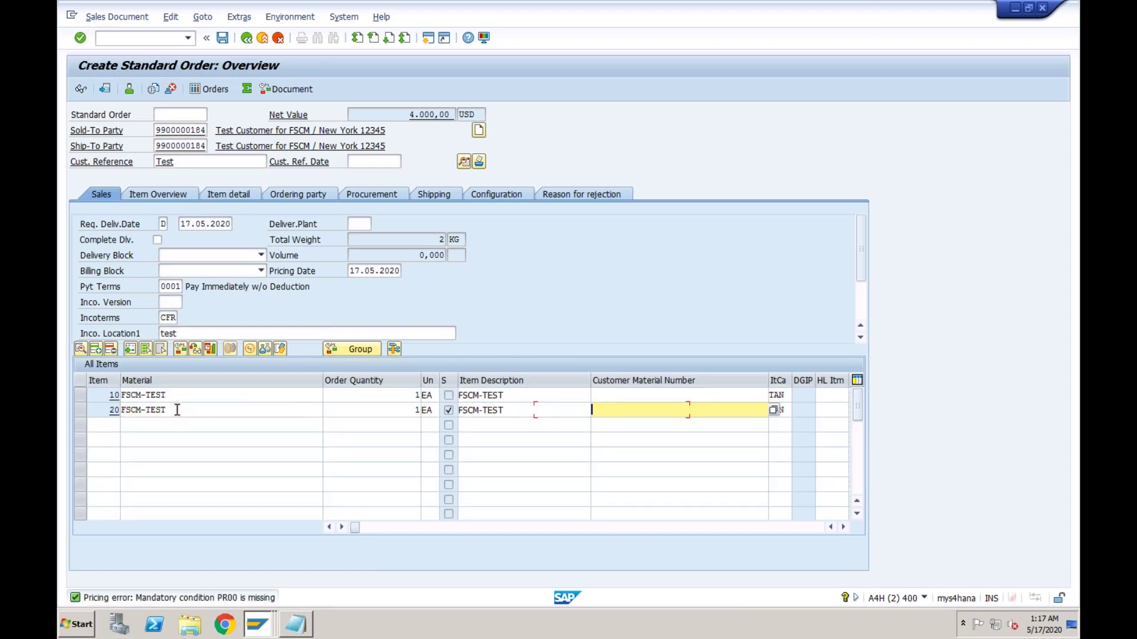
key(Tab)
key(Tab)
key(Tab)
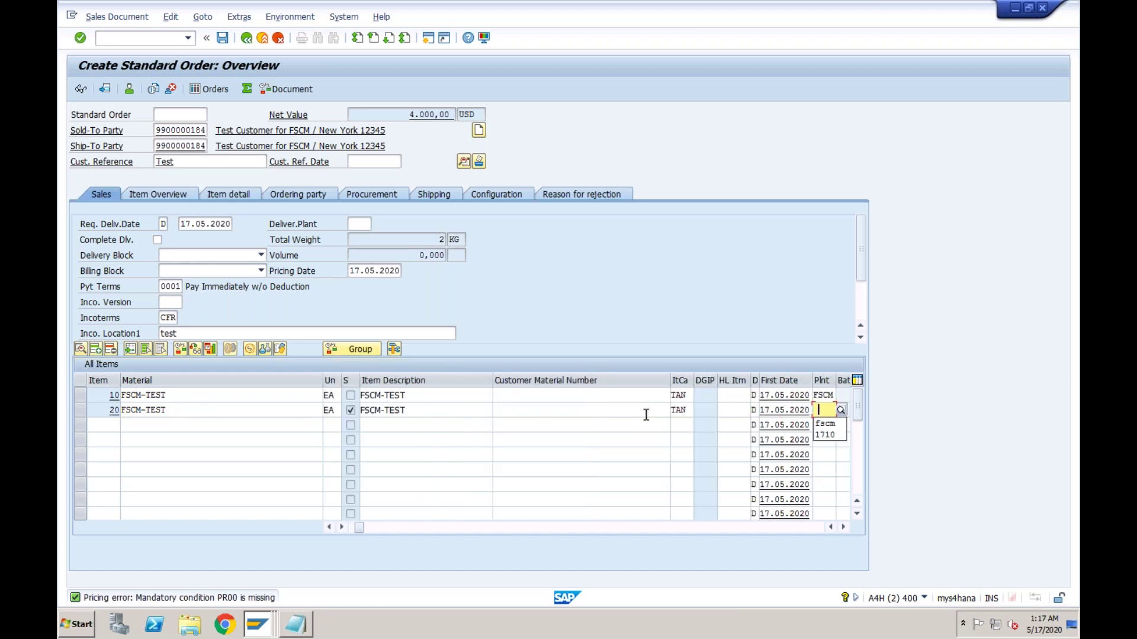
click(826, 425)
key(Return)
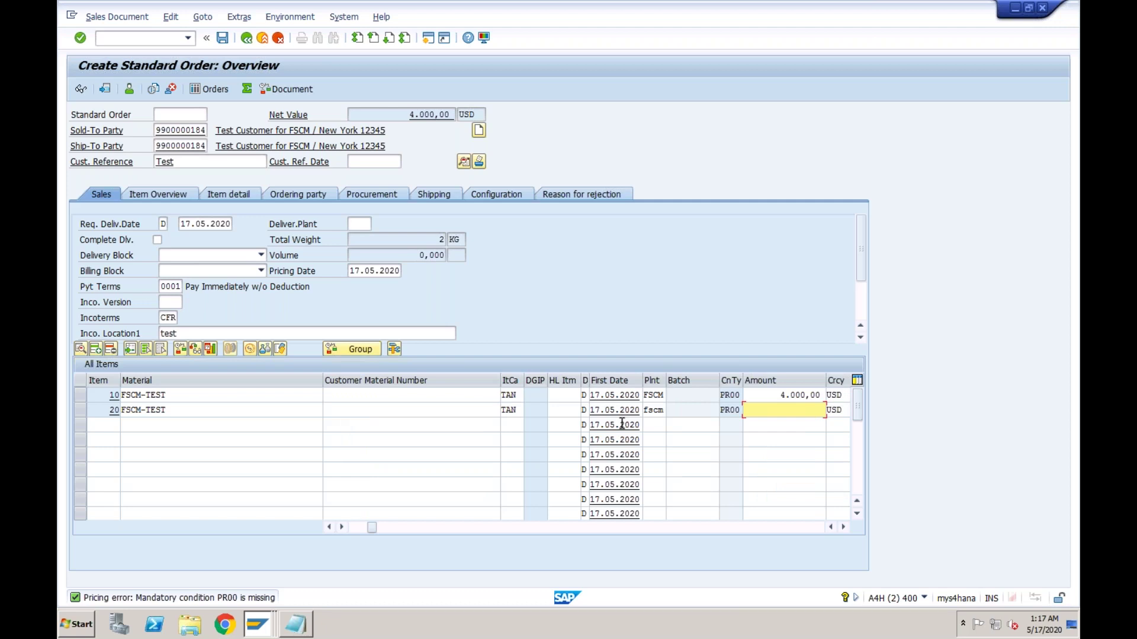
click(790, 424)
key(Return)
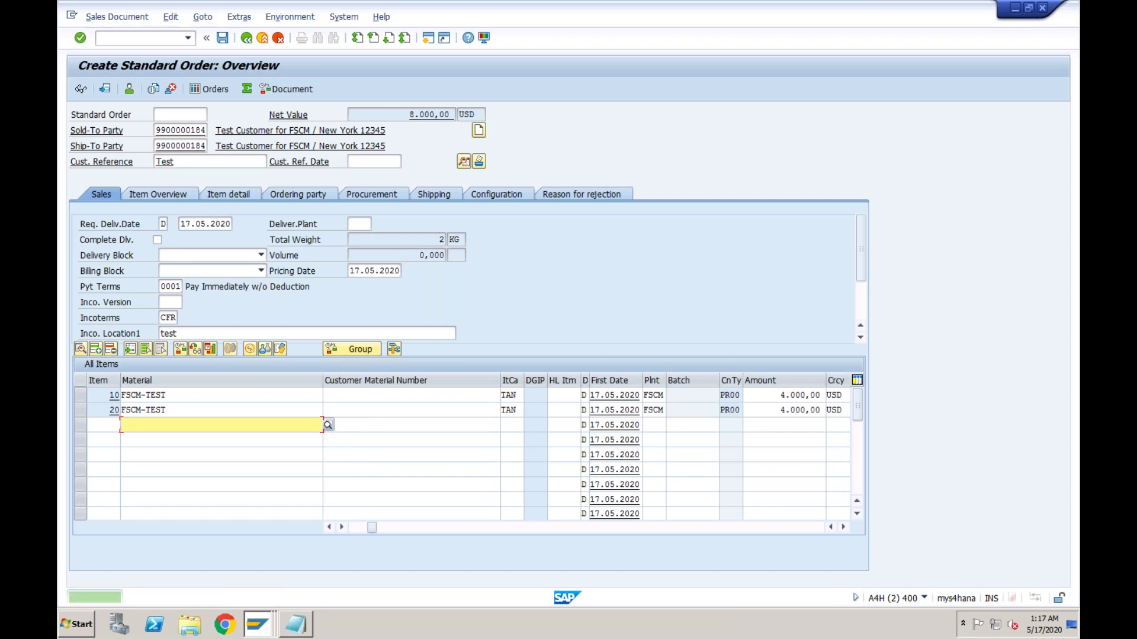
click(347, 25)
click(349, 221)
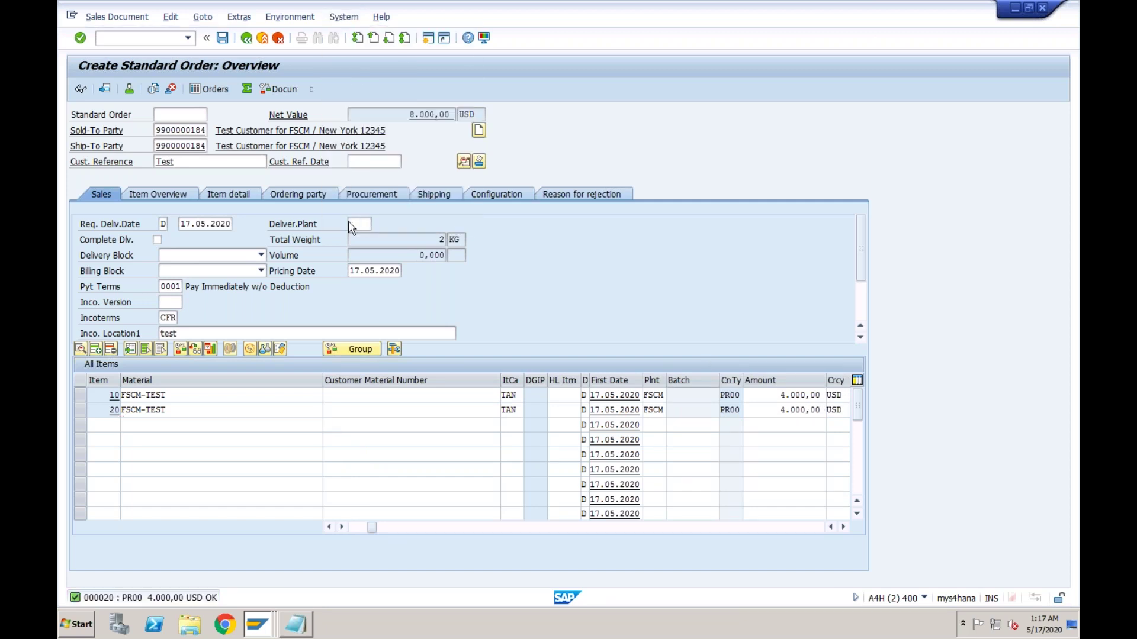
Log off without saving the order, then open and close Task Manager
click(215, 261)
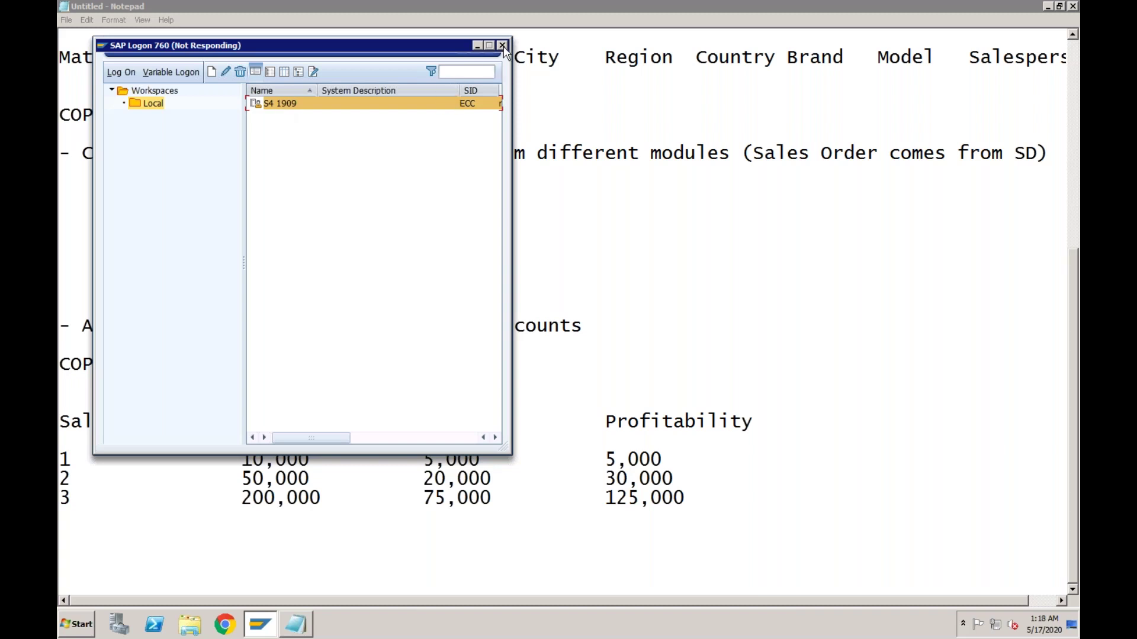
right_click(408, 630)
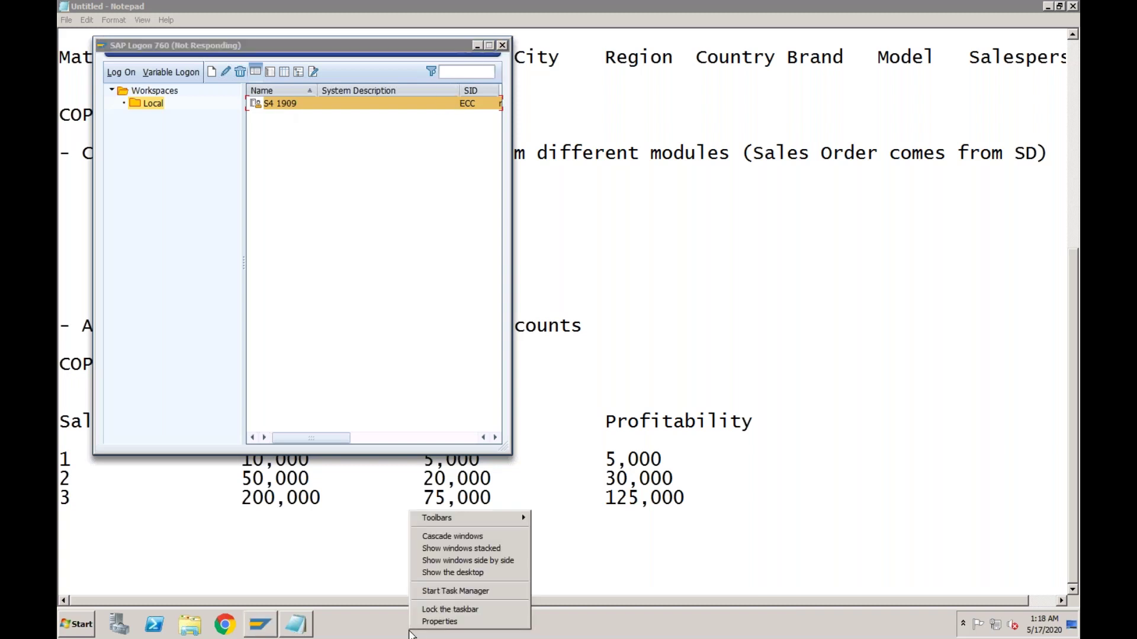
click(438, 592)
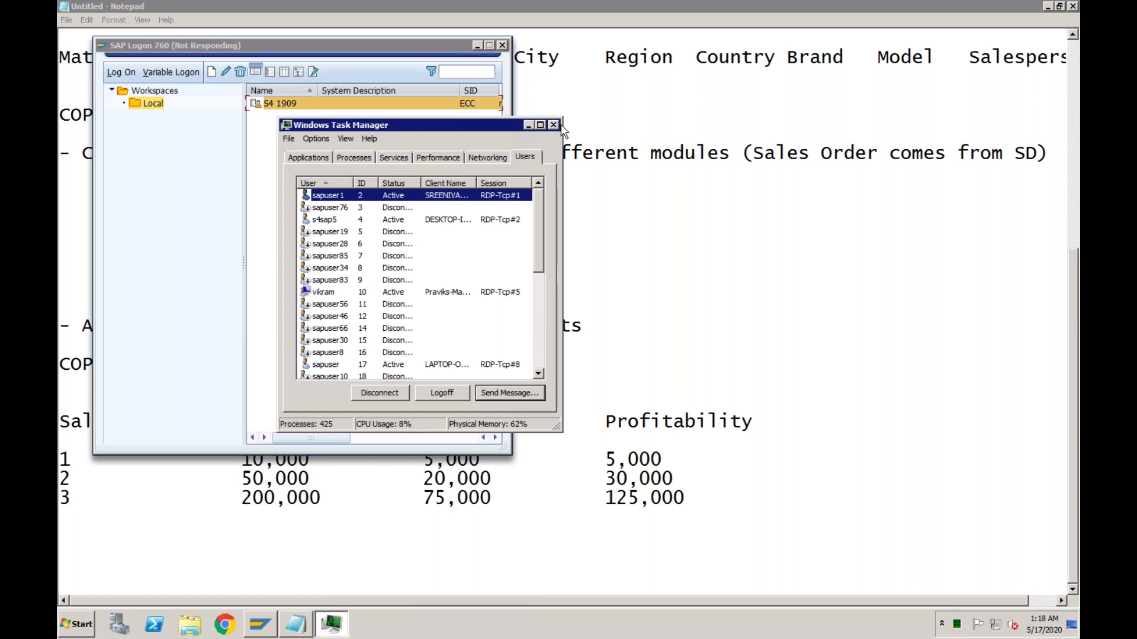
click(554, 126)
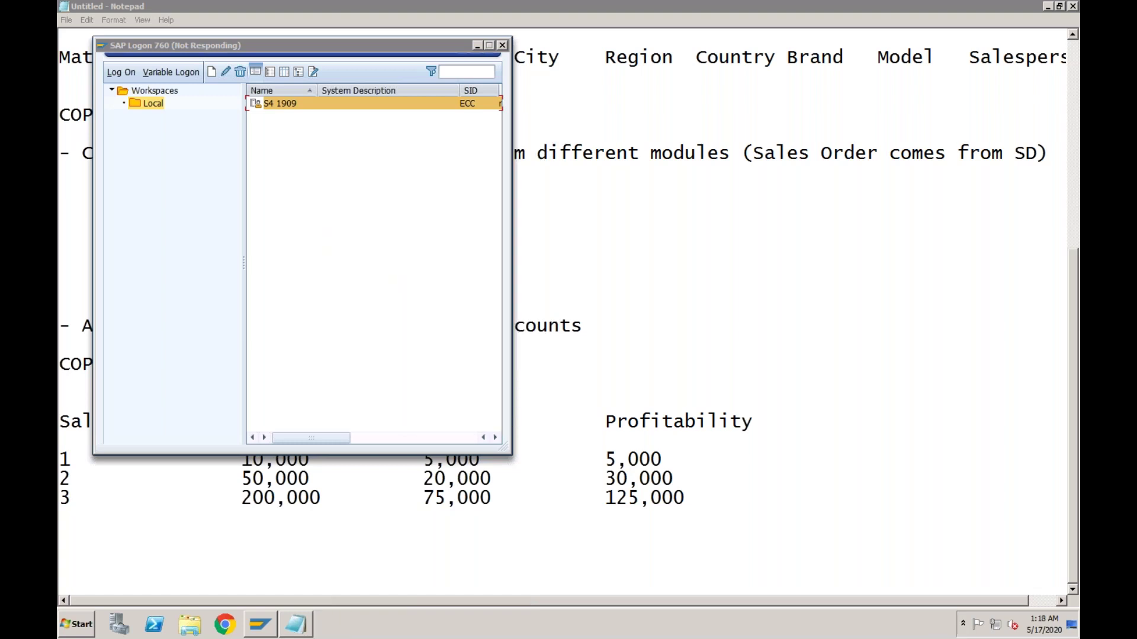
Force-close the unresponsive SAP Logon window and show the desktop
click(264, 616)
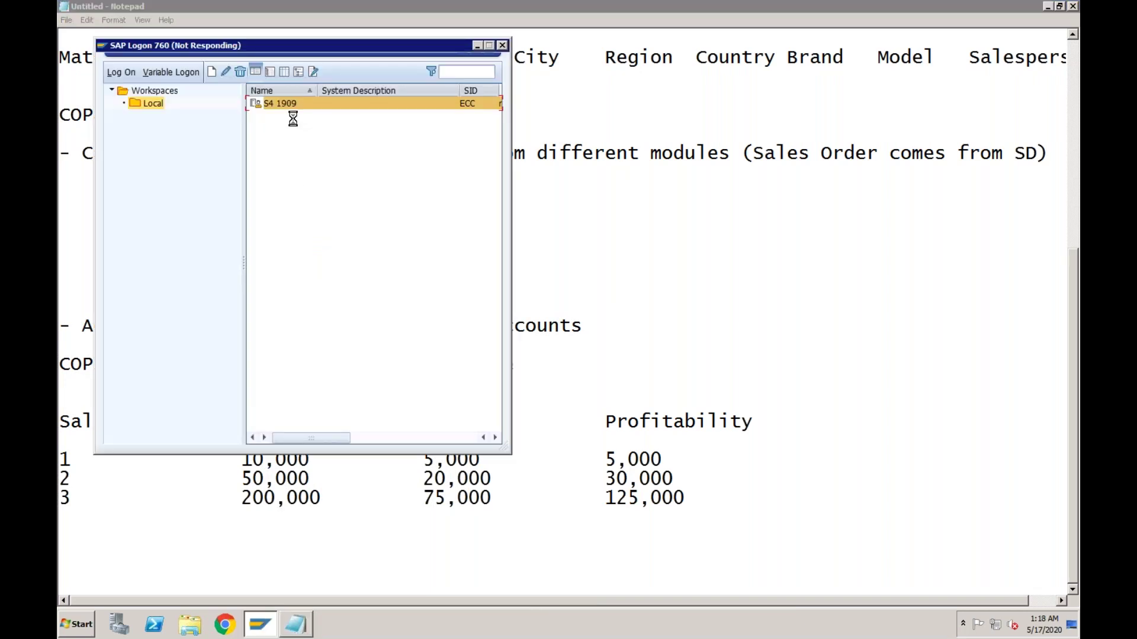
click(502, 45)
click(212, 263)
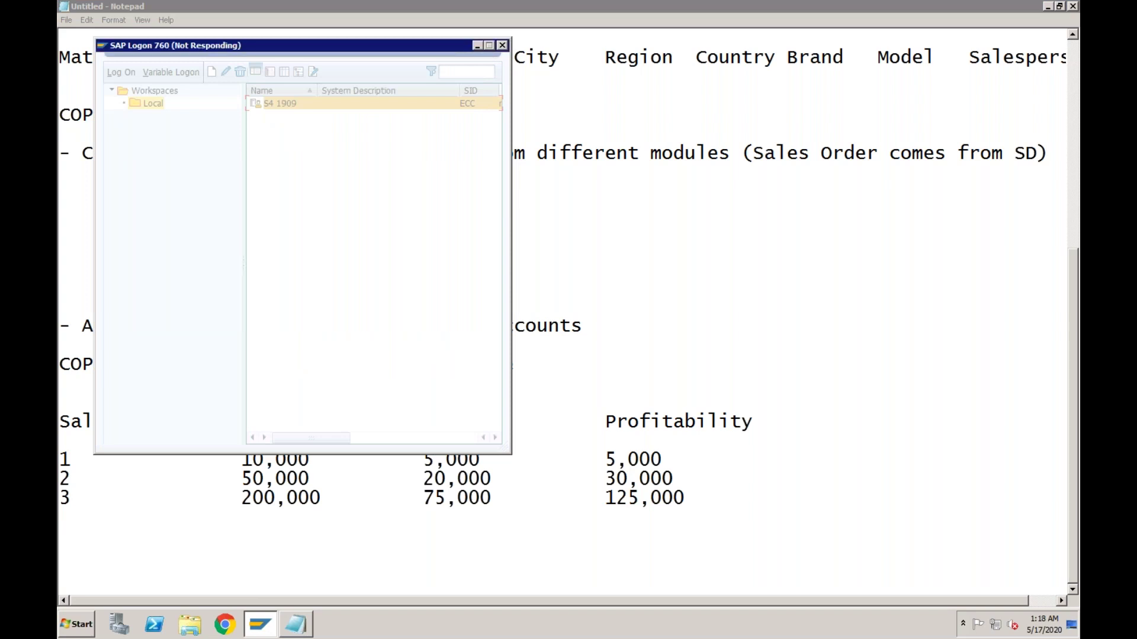
right_click(333, 619)
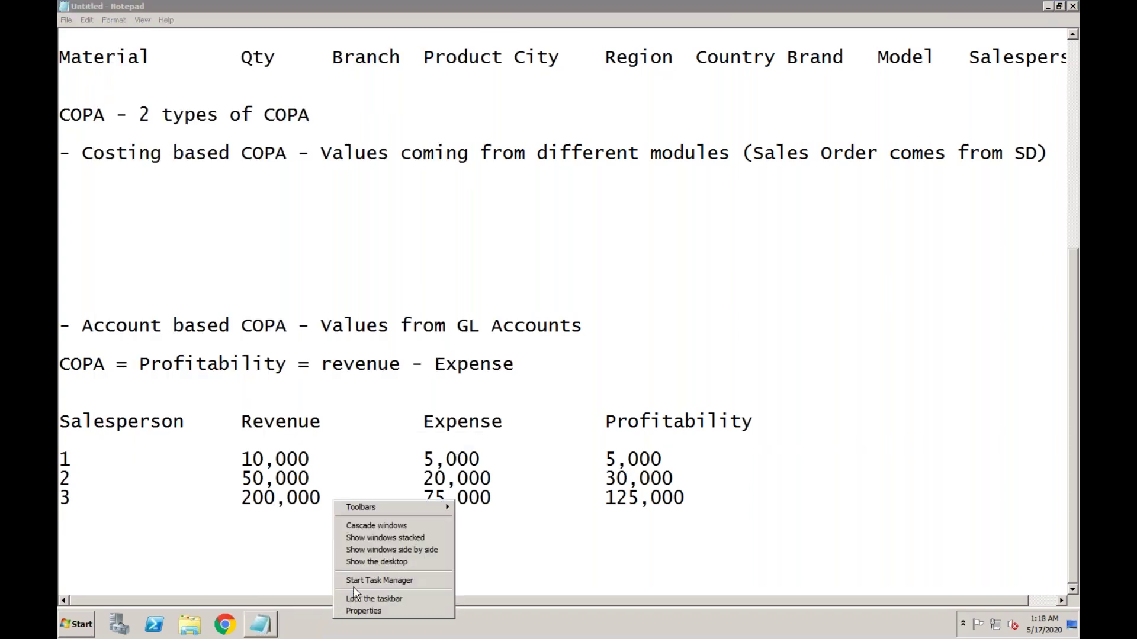
click(364, 563)
Relaunch SAP Logon, log on to S4 1909 client 400, and run transaction va01
double_click(79, 251)
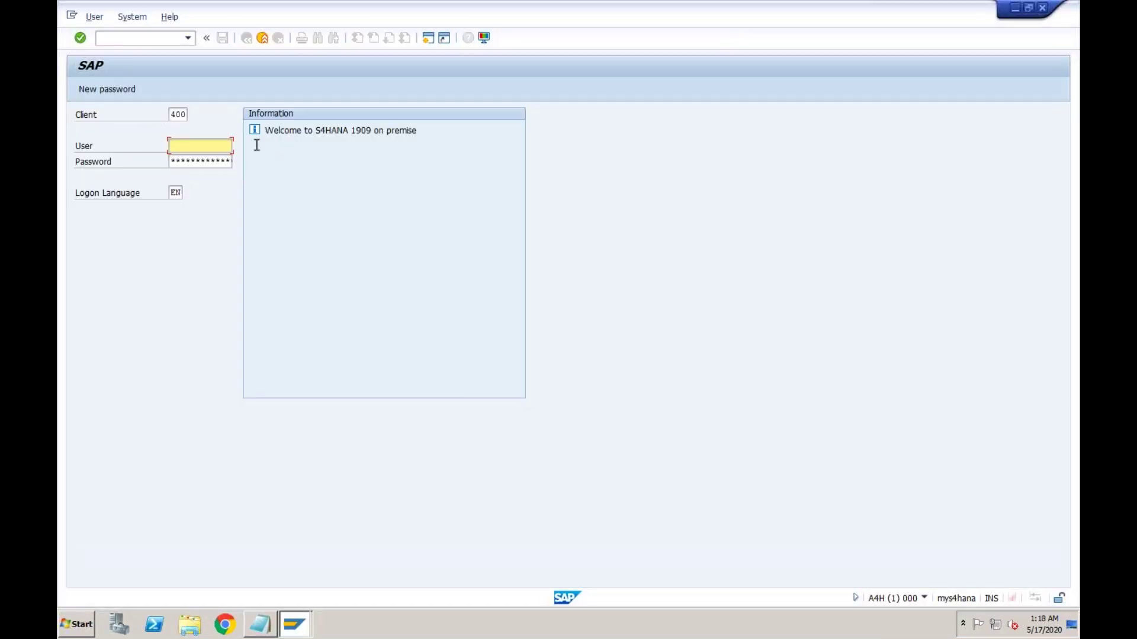
click(200, 161)
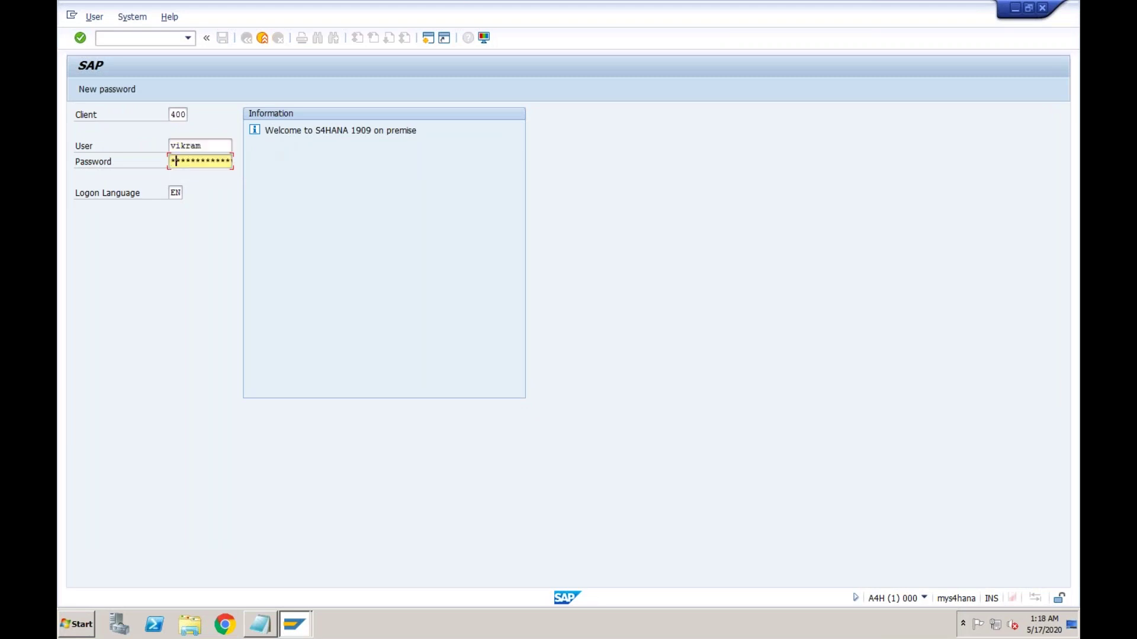
key(Return)
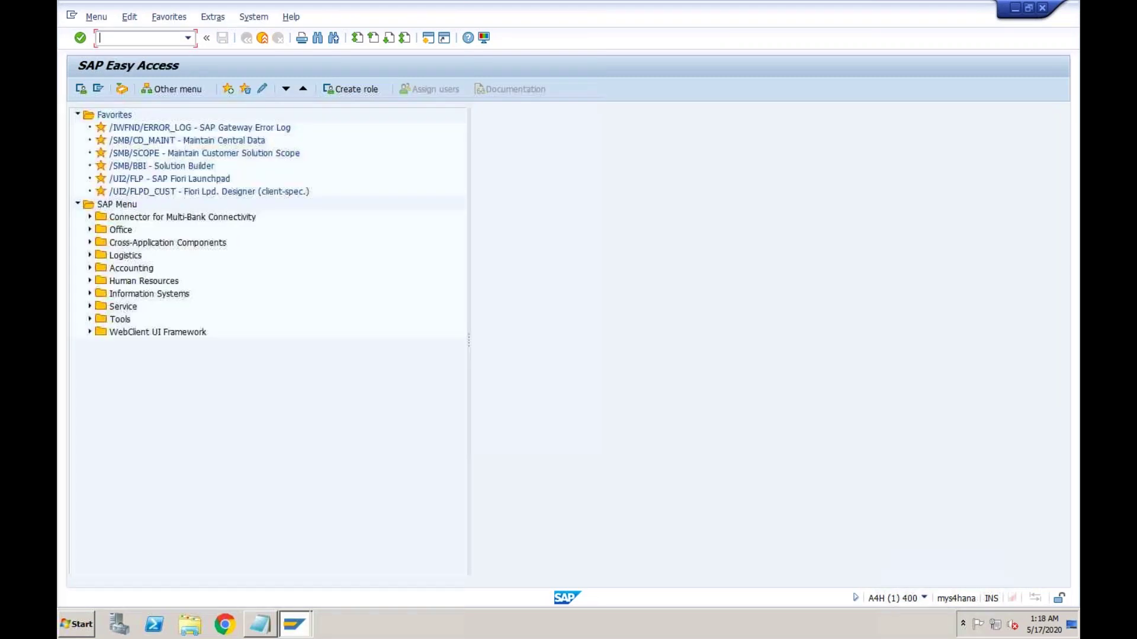
text(va01)
key(Return)
Start a standard order with order type OR, sales organization FSCM and distribution channel FS
text(or)
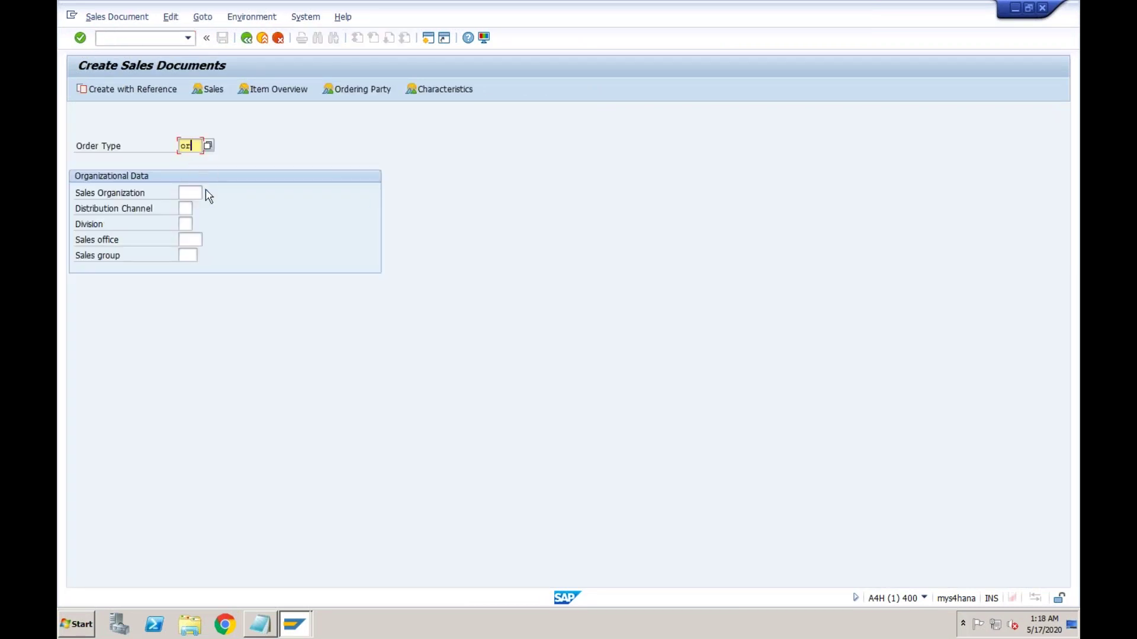
click(193, 193)
click(190, 203)
click(186, 209)
click(189, 222)
click(189, 225)
key(Return)
Fill the header: previous sold-to customer, reference Test, payment terms 0001, incoterms CFR, location test
key(Down)
key(Return)
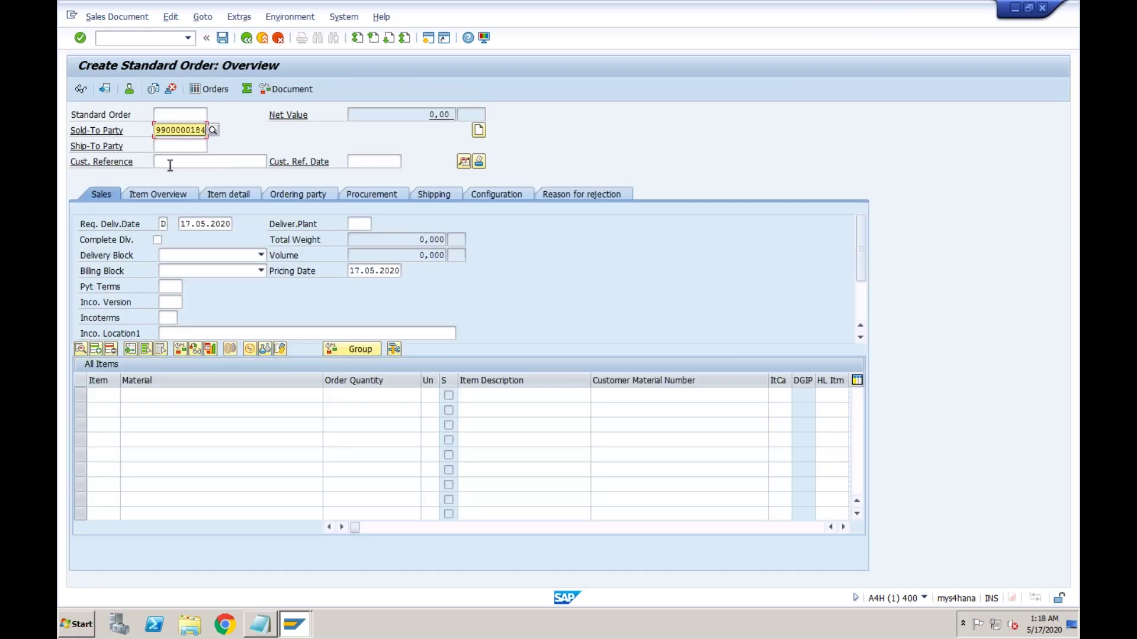
click(174, 162)
text(Test)
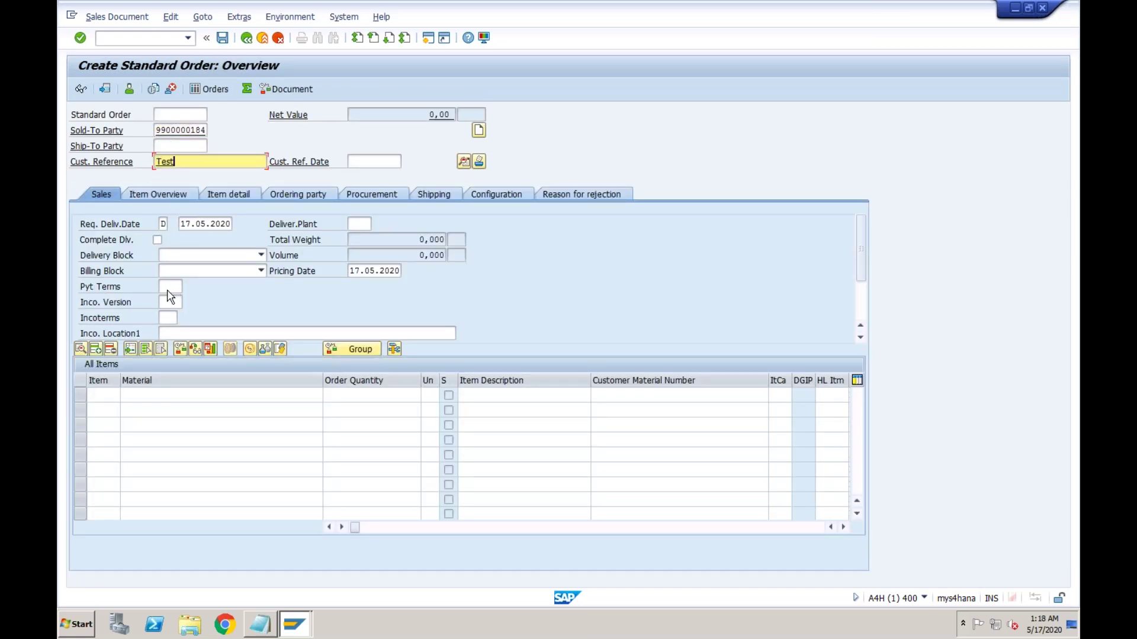
click(171, 287)
click(170, 301)
click(167, 318)
click(168, 331)
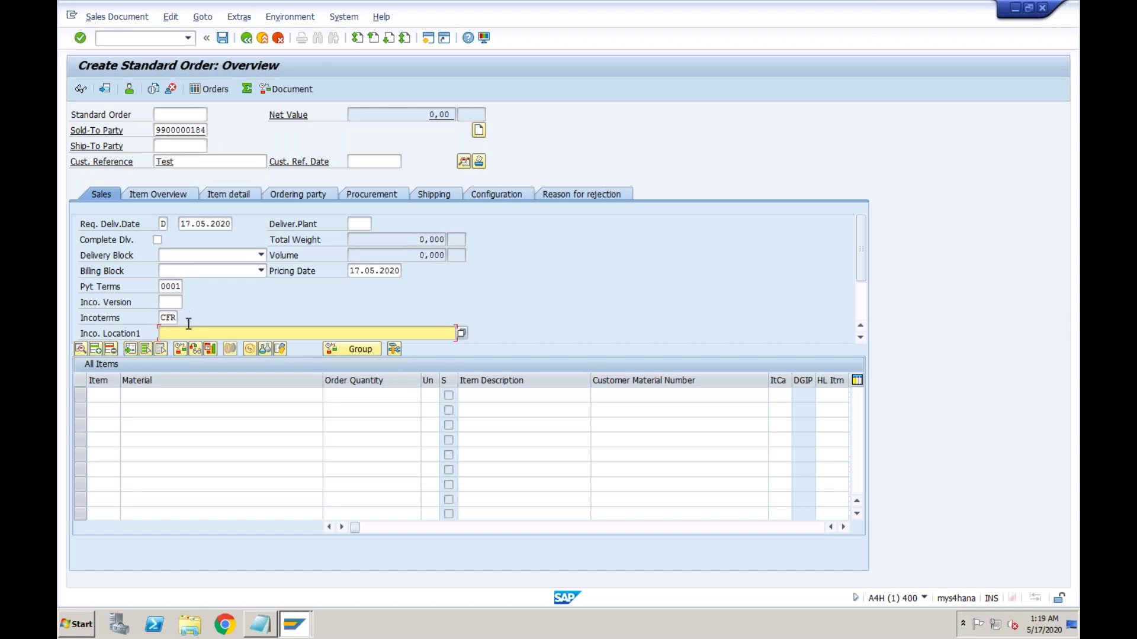
text(test)
key(Tab)
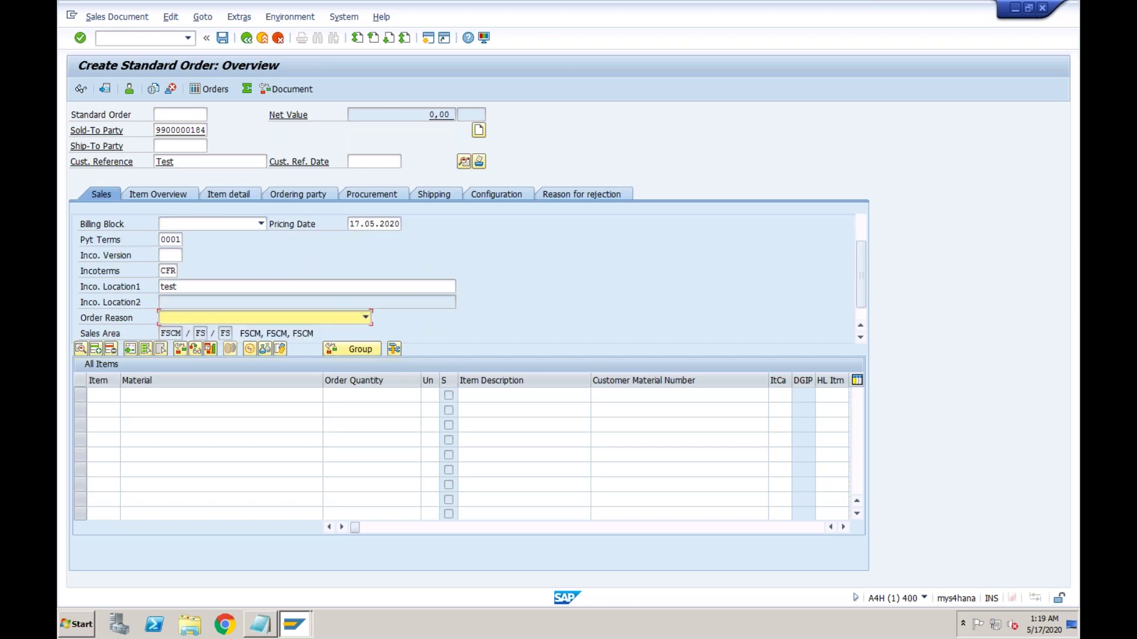
Add item 10: FSCM-TEST, quantity 1, plant FSCM, amount 4000, and acknowledge the freight notice
click(158, 396)
click(158, 406)
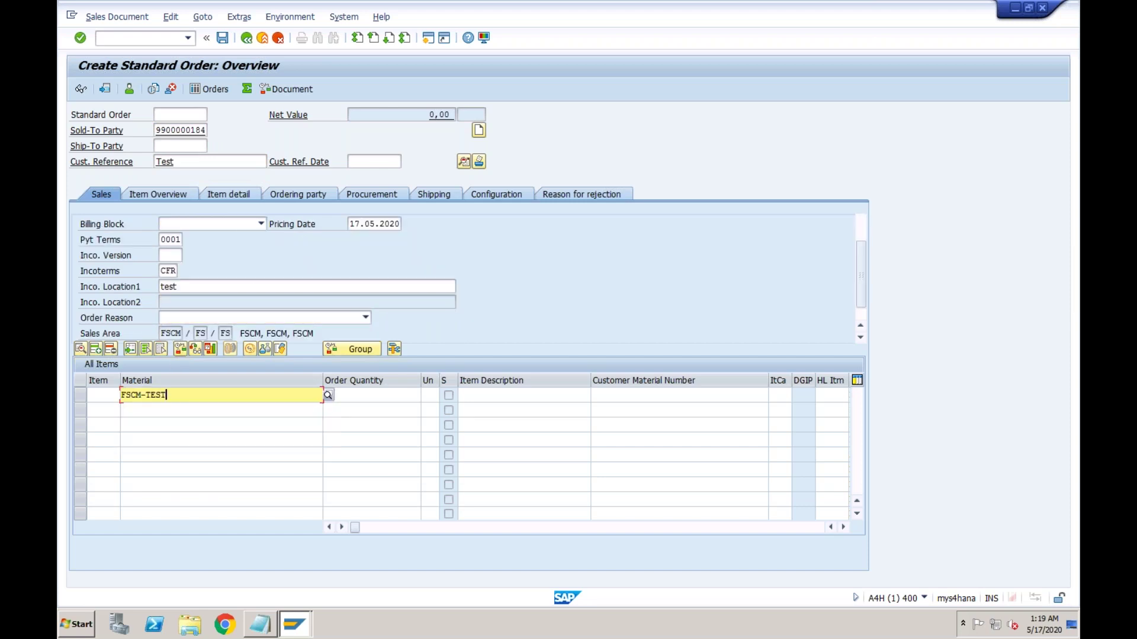
key(Tab)
click(379, 408)
key(Tab)
key(Tab)
key(Tab)
key(Tab)
key(Tab)
key(Tab)
key(Tab)
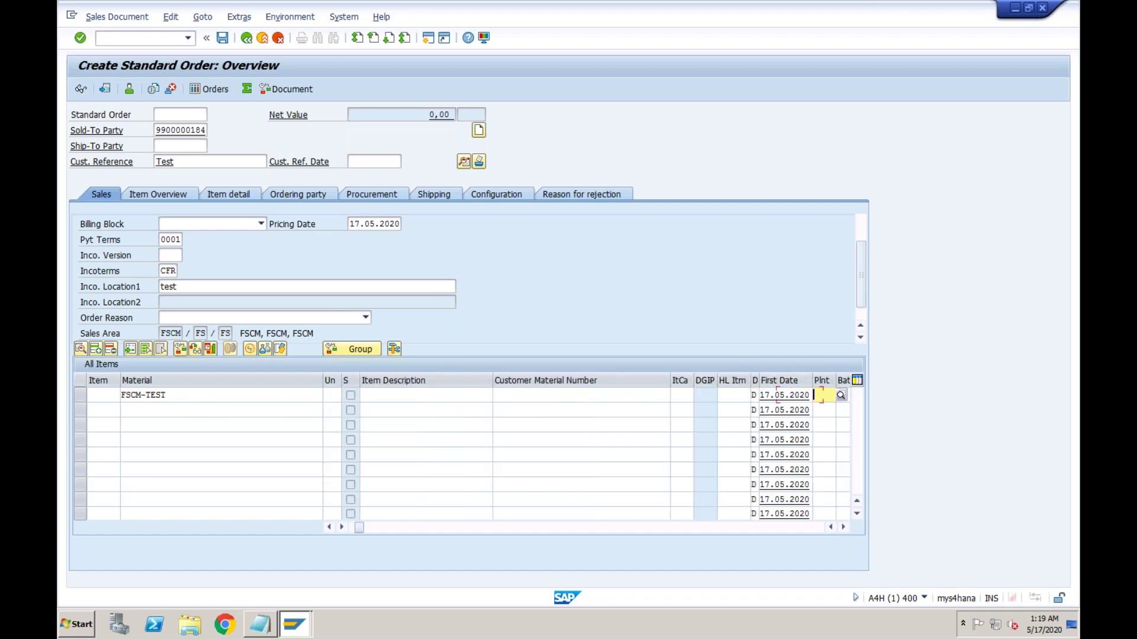
click(826, 408)
key(Tab)
key(Tab)
key(Tab)
click(643, 395)
click(636, 410)
key(Return)
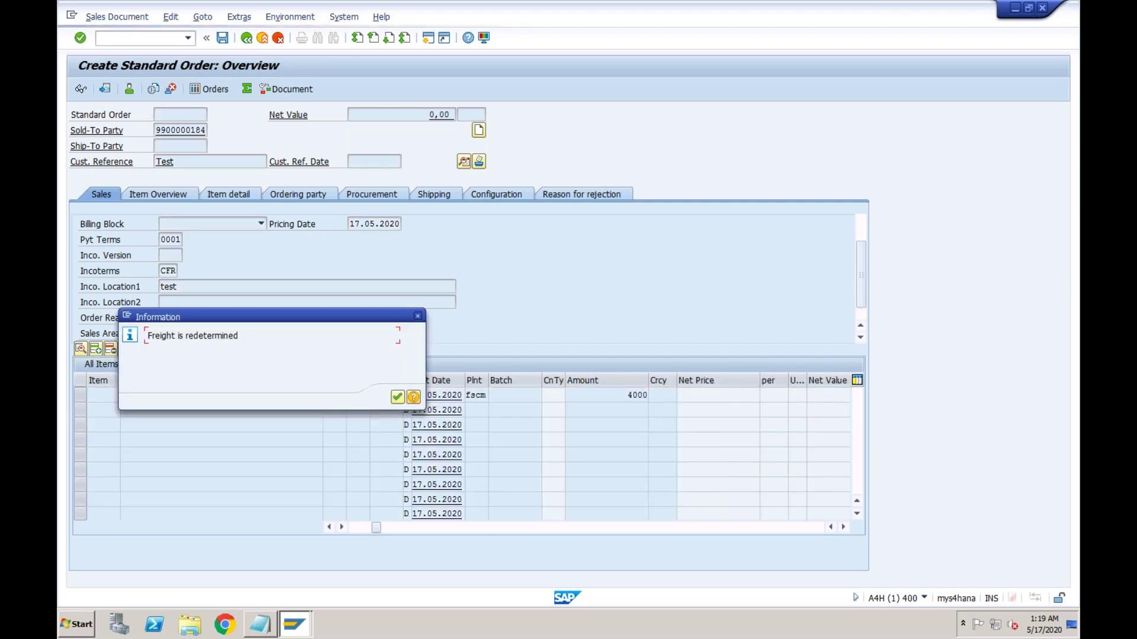
key(Return)
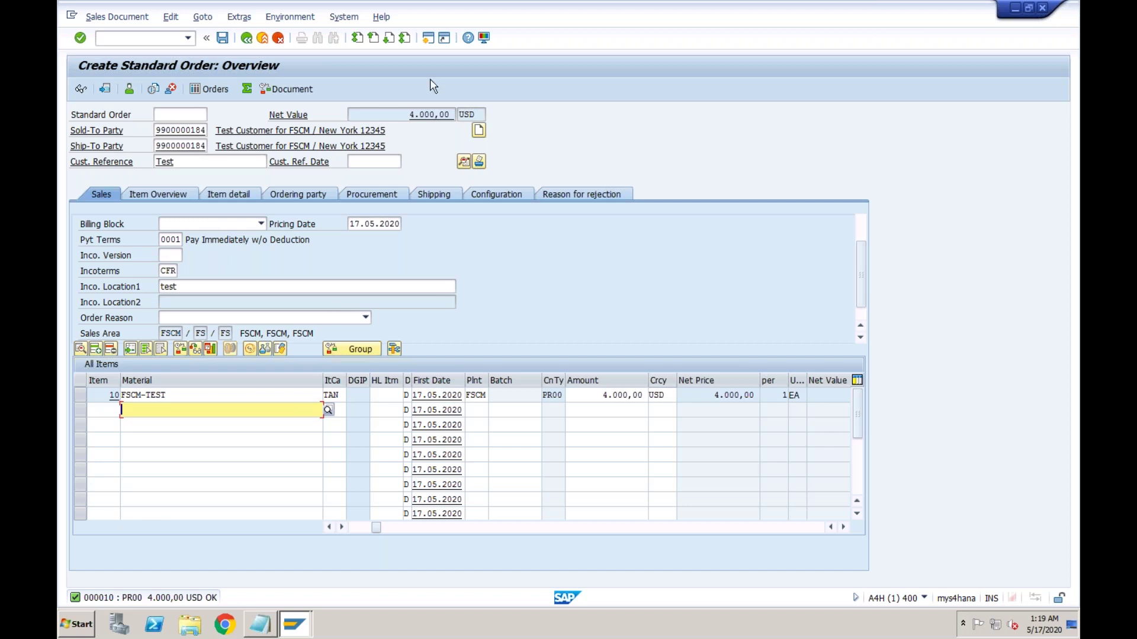
In a new OVA8 session, tick and save Item check for FSCM / D / 01, then return to the order
click(428, 37)
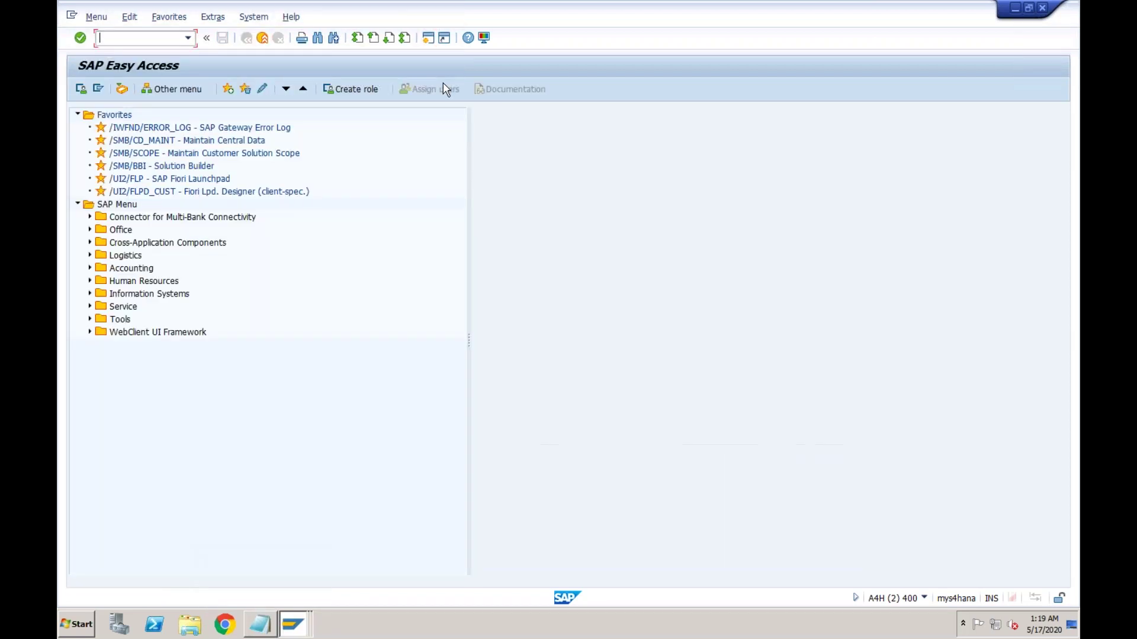
text(ova8)
key(Return)
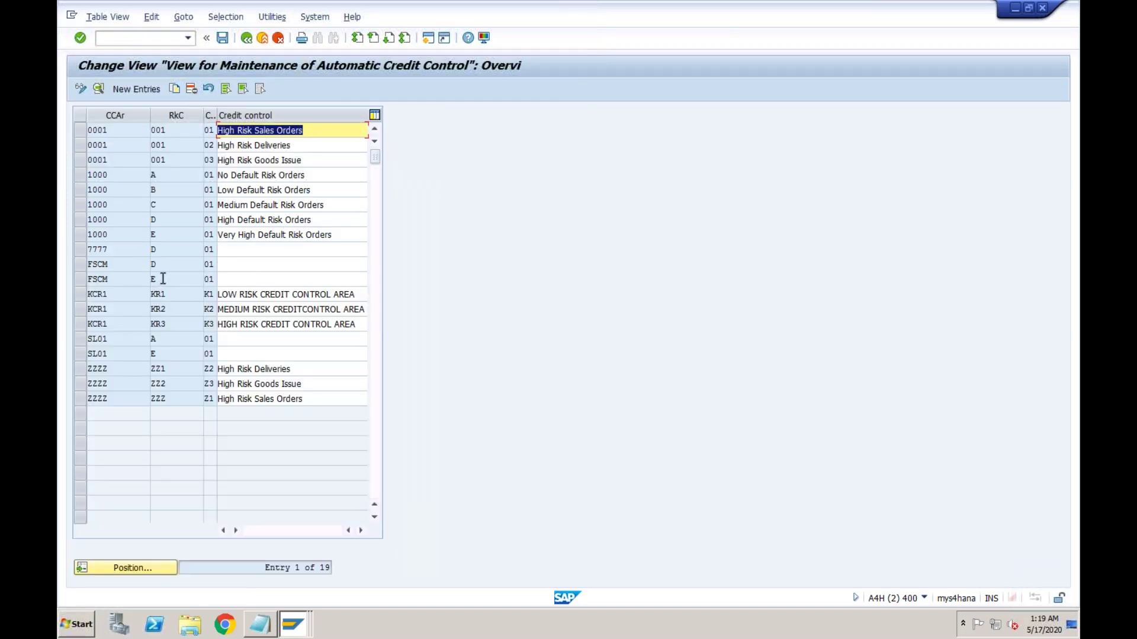
double_click(161, 265)
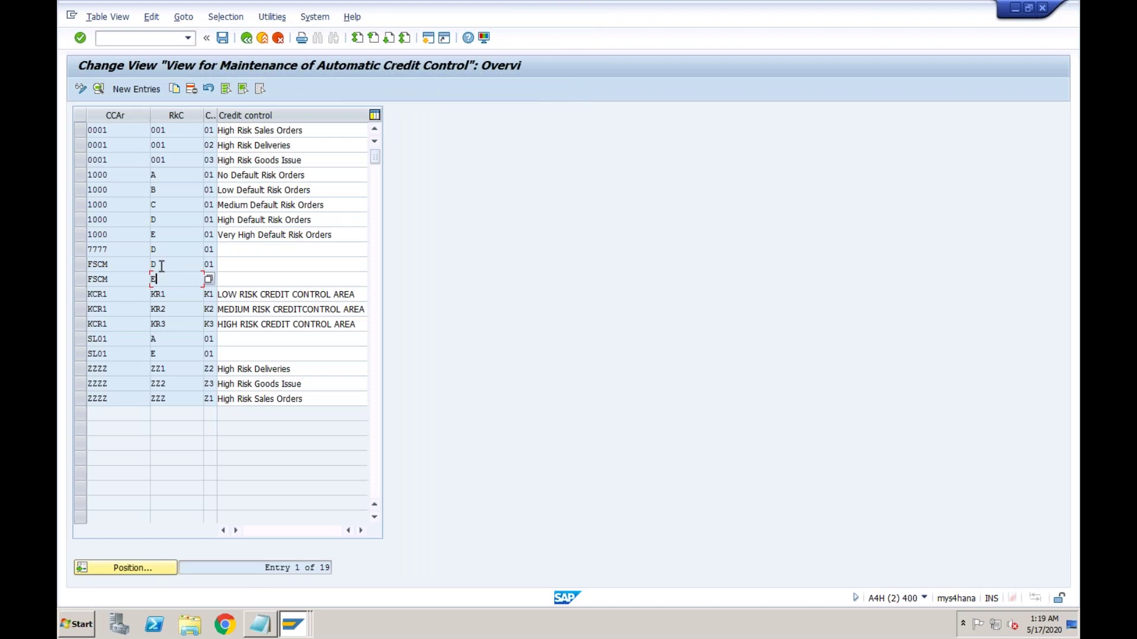
click(108, 178)
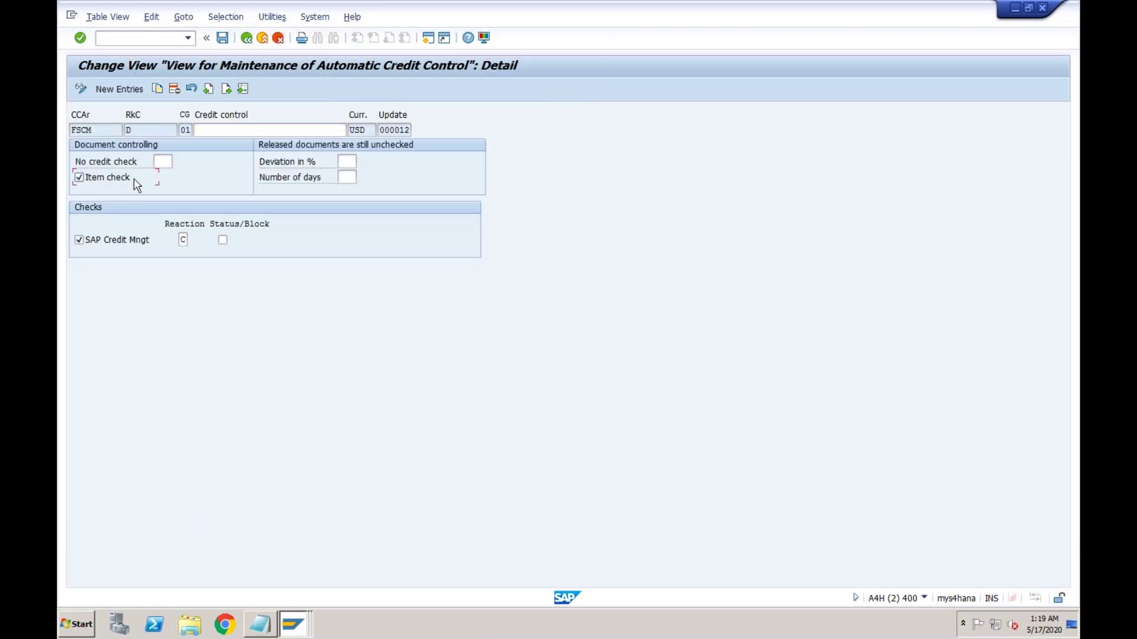
click(222, 38)
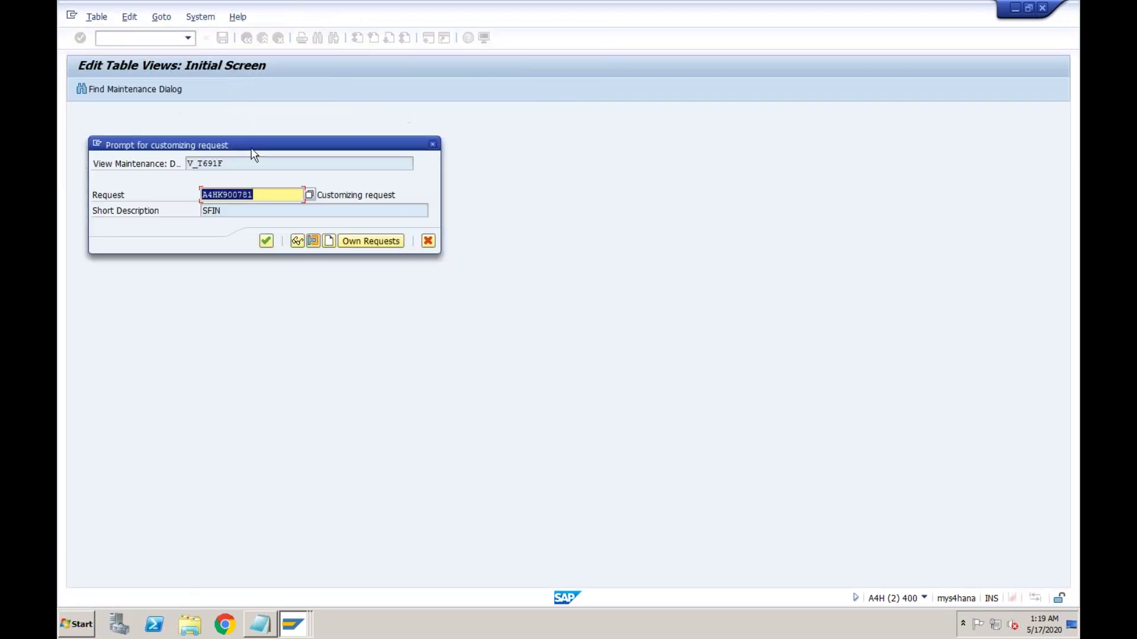
click(262, 242)
click(293, 624)
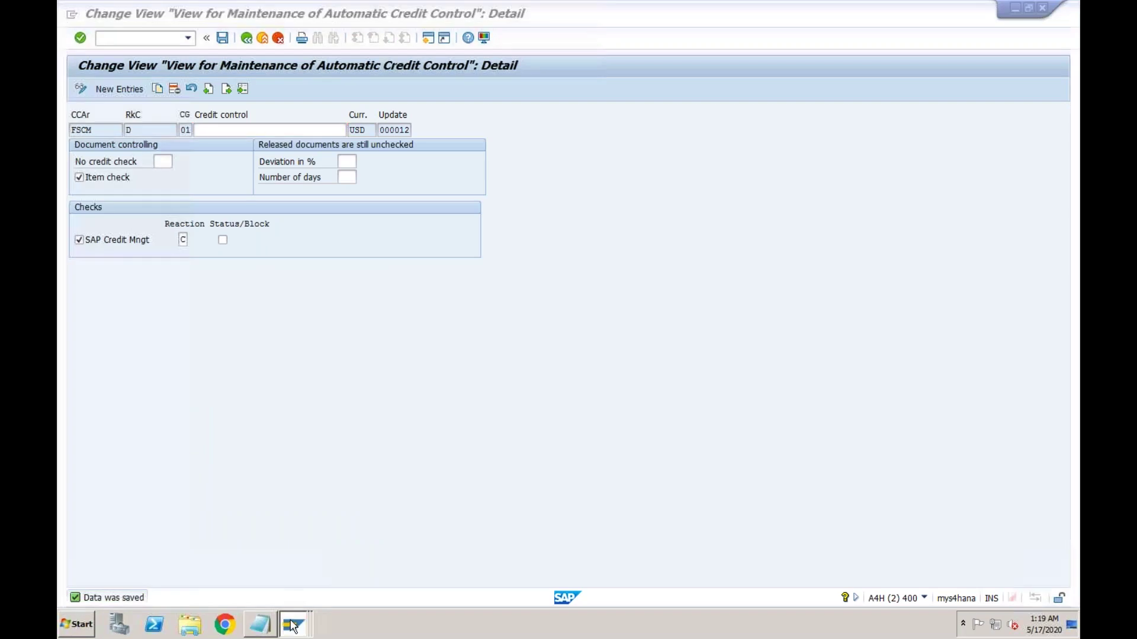
click(272, 576)
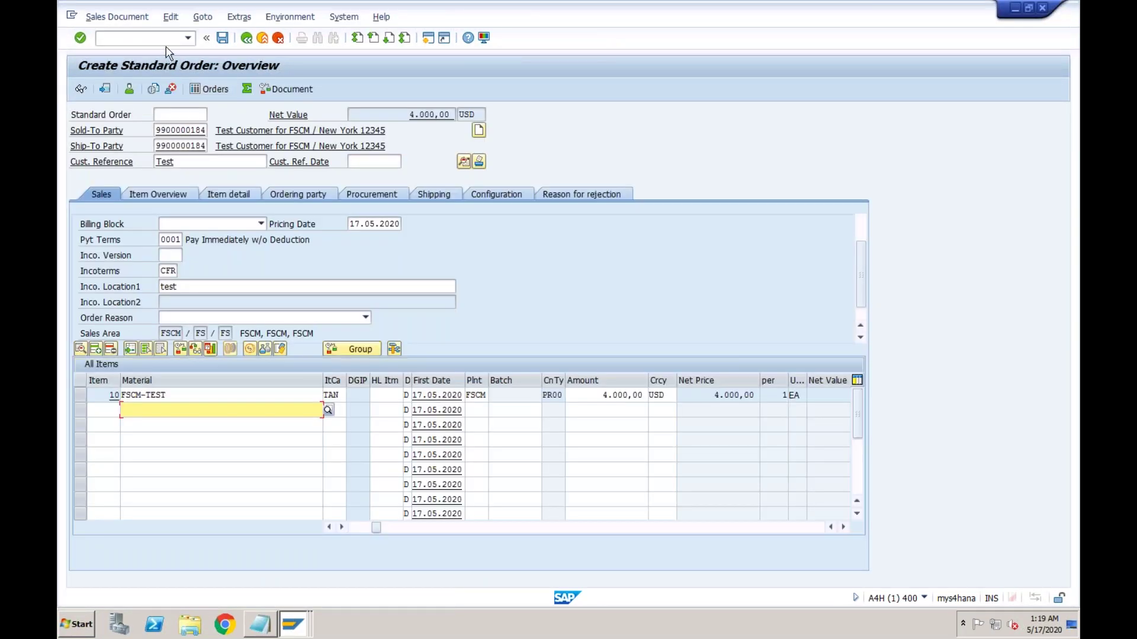
Start a new standard order with the sold-to party, reference Test, payment terms 0001, incoterms CFR test
text(/nva01)
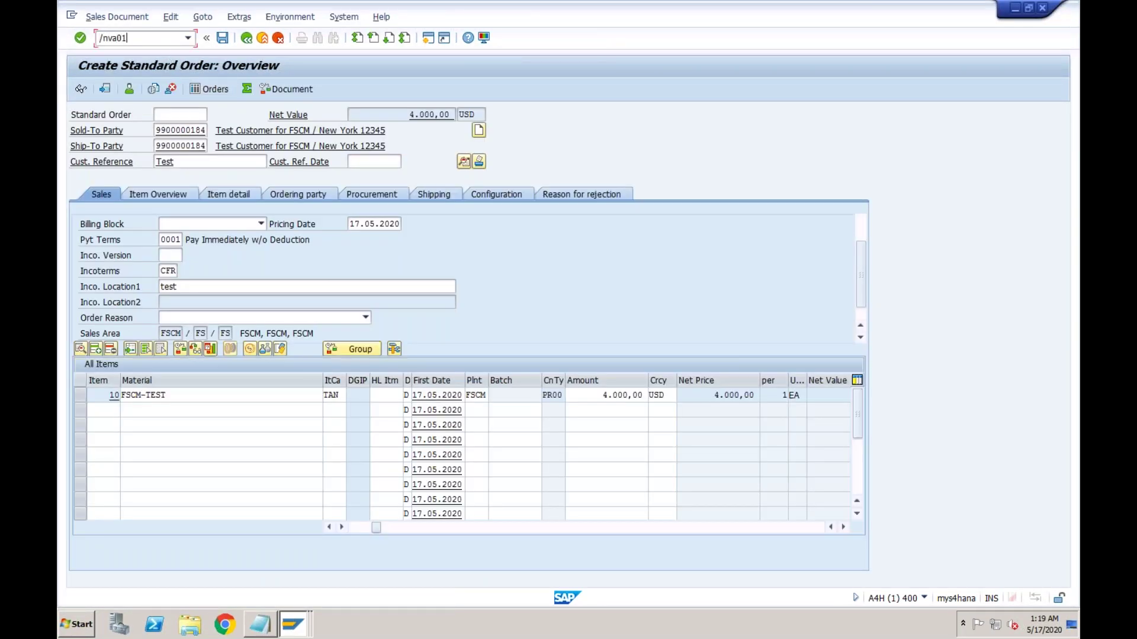
key(Return)
key(Return)
text(9)
click(176, 149)
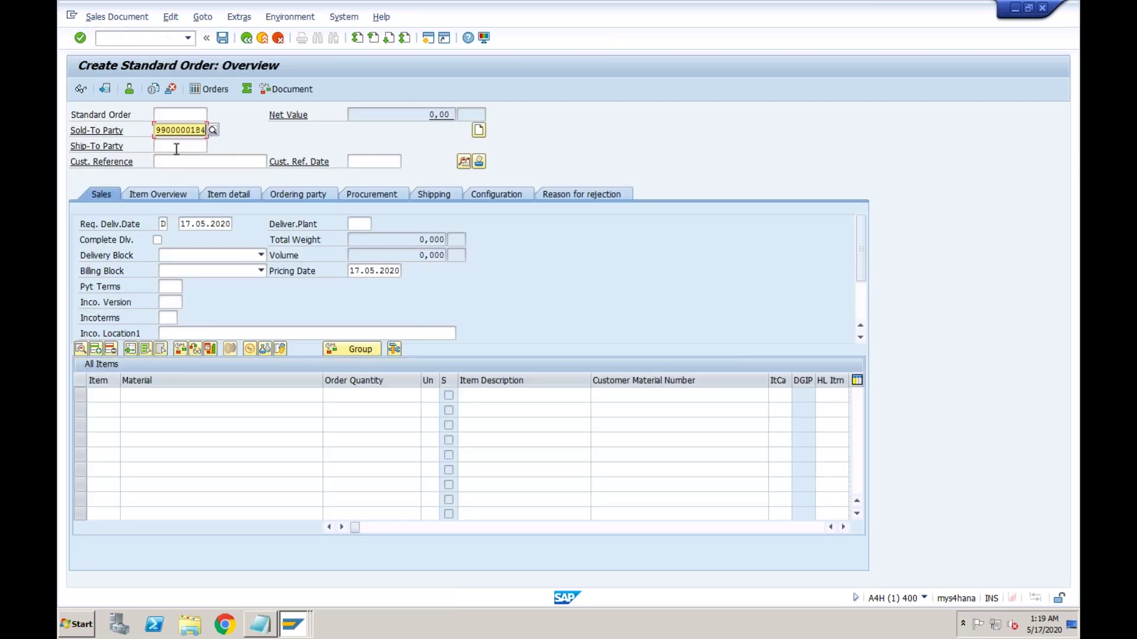
click(175, 162)
click(174, 172)
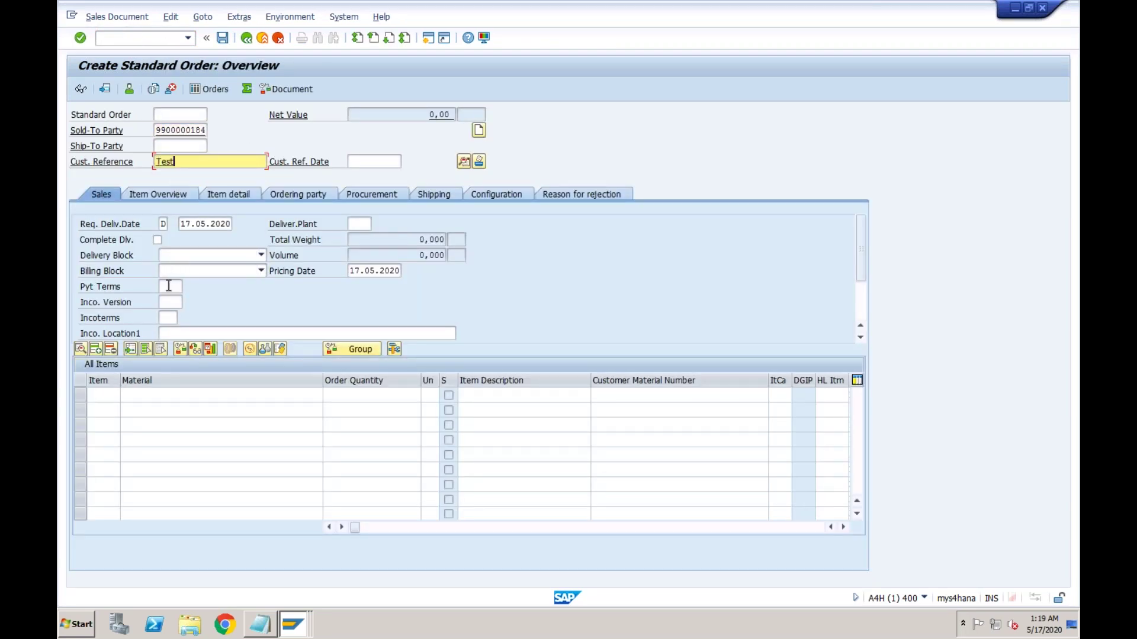
click(169, 286)
click(170, 300)
click(167, 318)
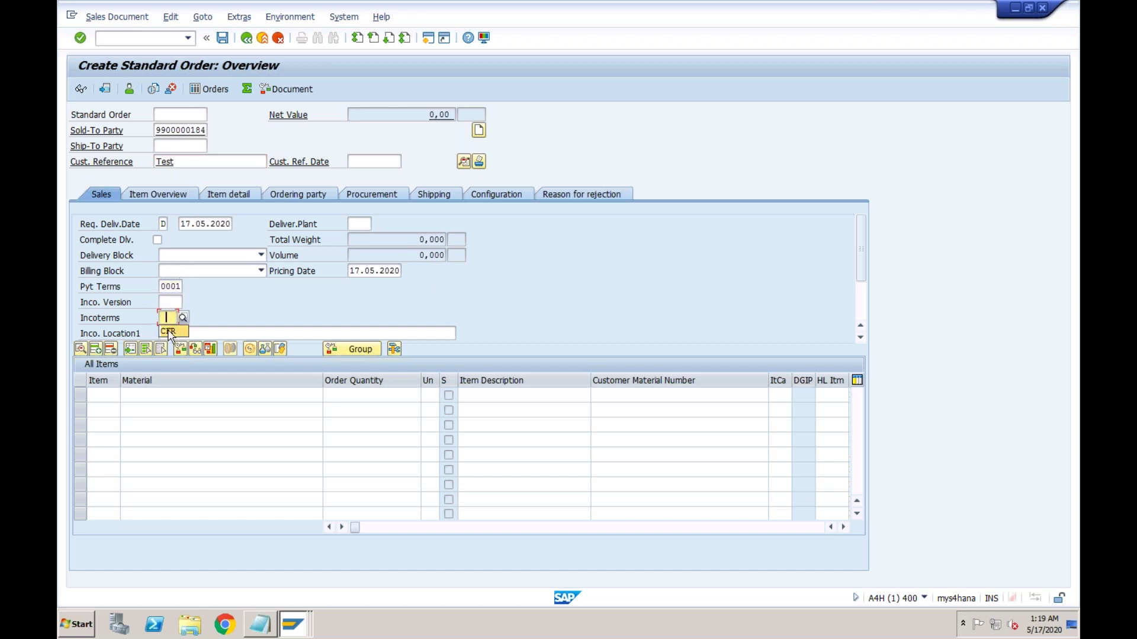
click(170, 332)
click(170, 329)
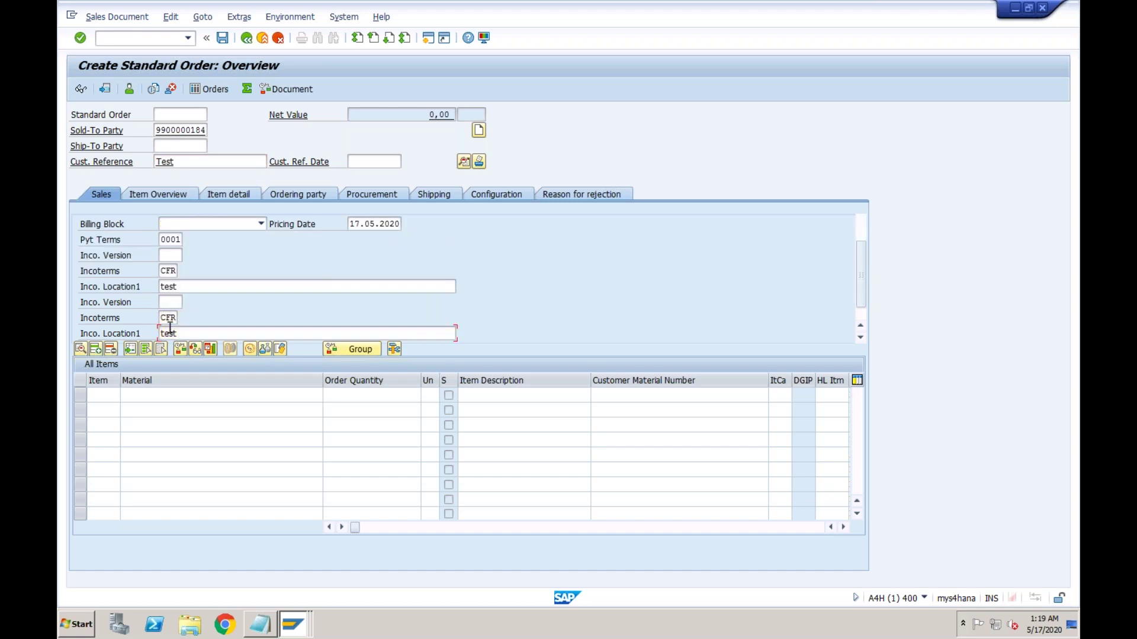
Add item FSCM-TEST, quantity 1, plant fscm, amount 4000 USD
click(190, 394)
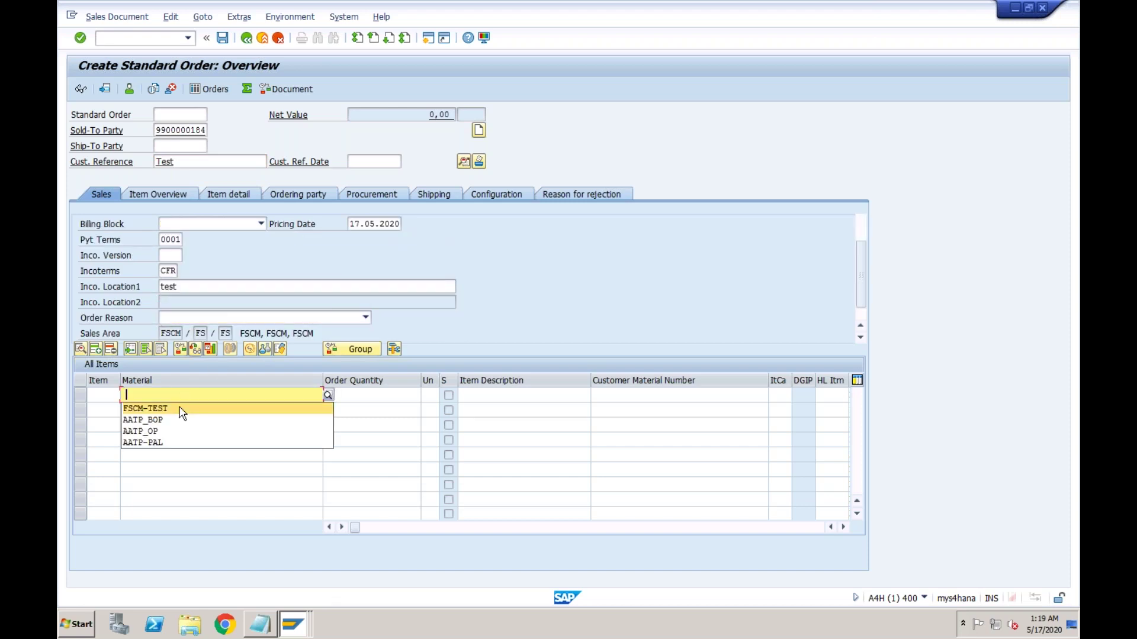
click(182, 413)
click(373, 394)
click(414, 409)
key(Tab)
key(Tab)
key(Tab)
key(Tab)
key(Tab)
key(Tab)
key(Tab)
key(Tab)
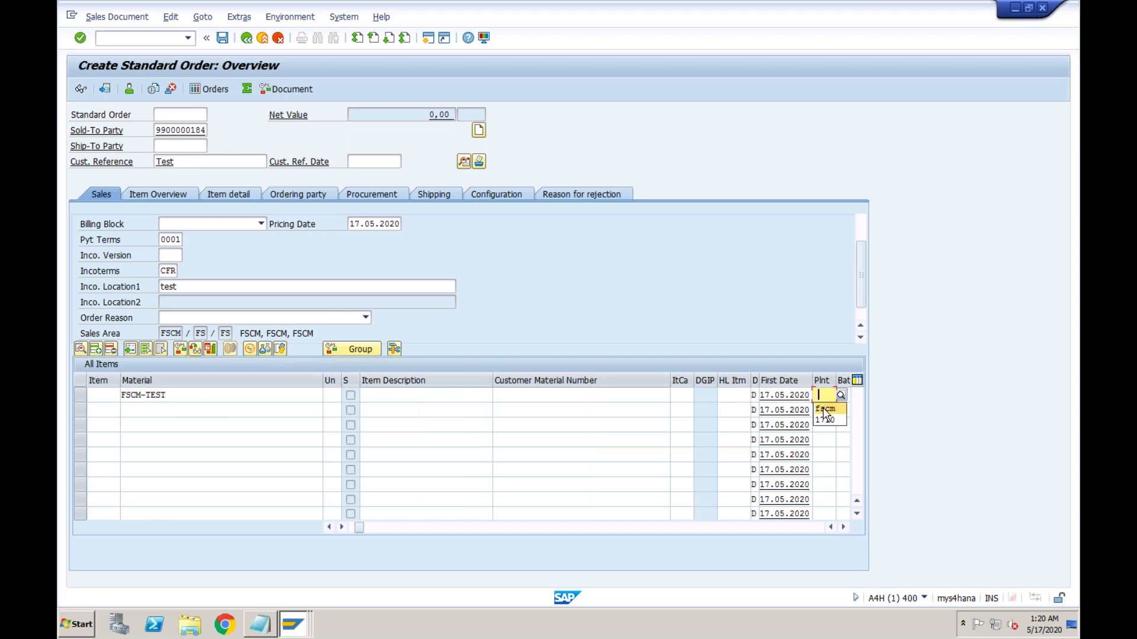
click(826, 410)
key(Tab)
key(Tab)
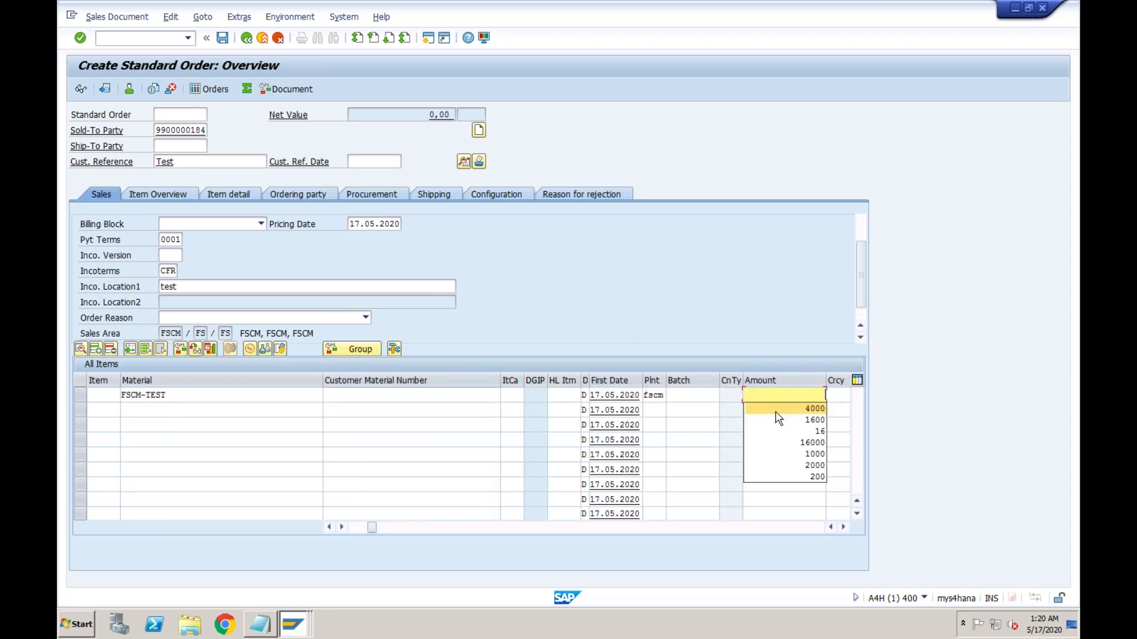
click(779, 410)
key(Tab)
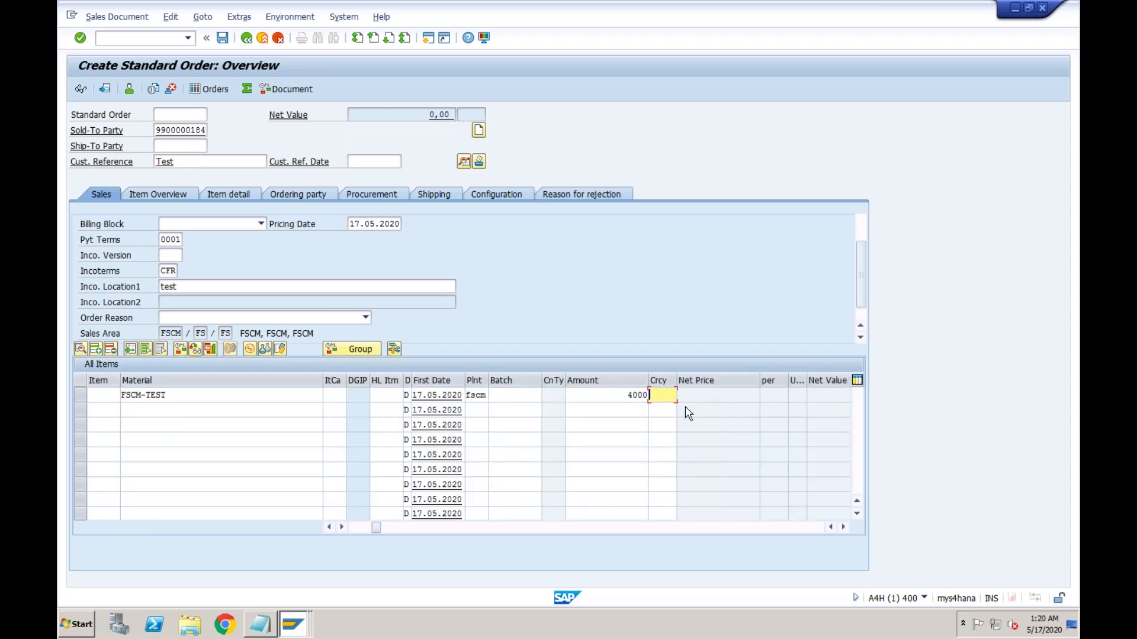
click(662, 410)
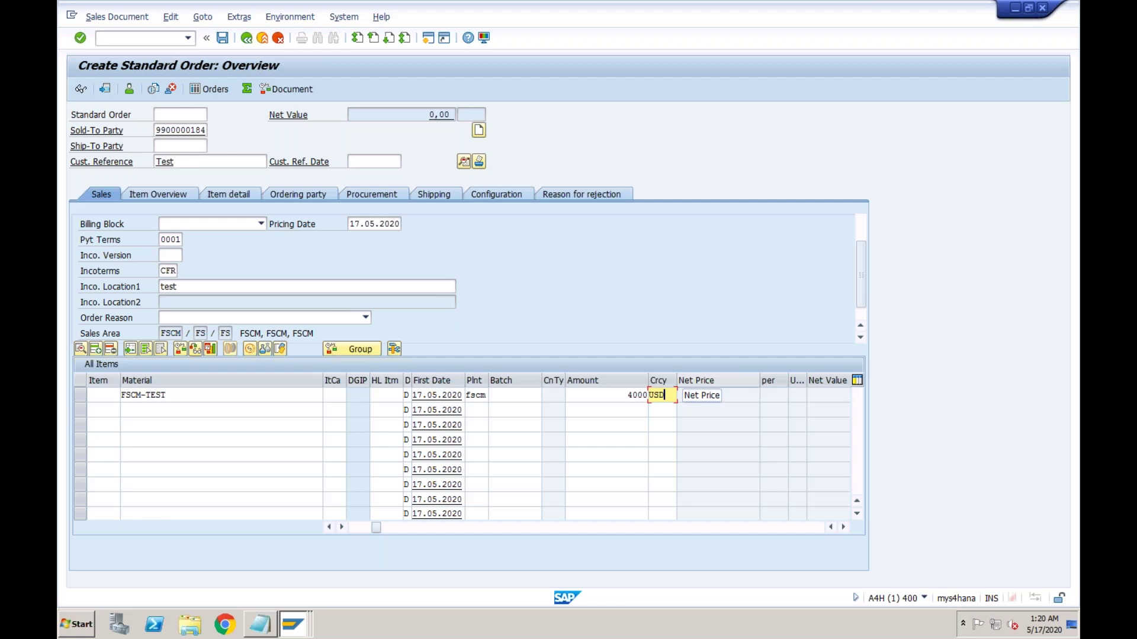
Process the order and acknowledge the failed credit check exceeding the 15.000,00 USD limit
key(Return)
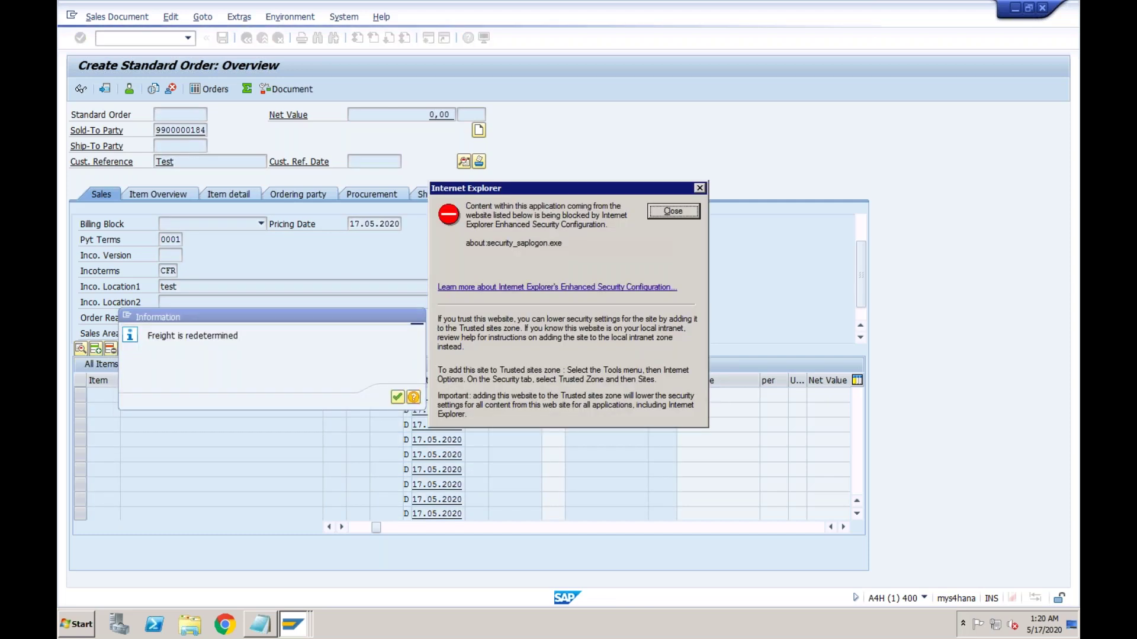
key(Return)
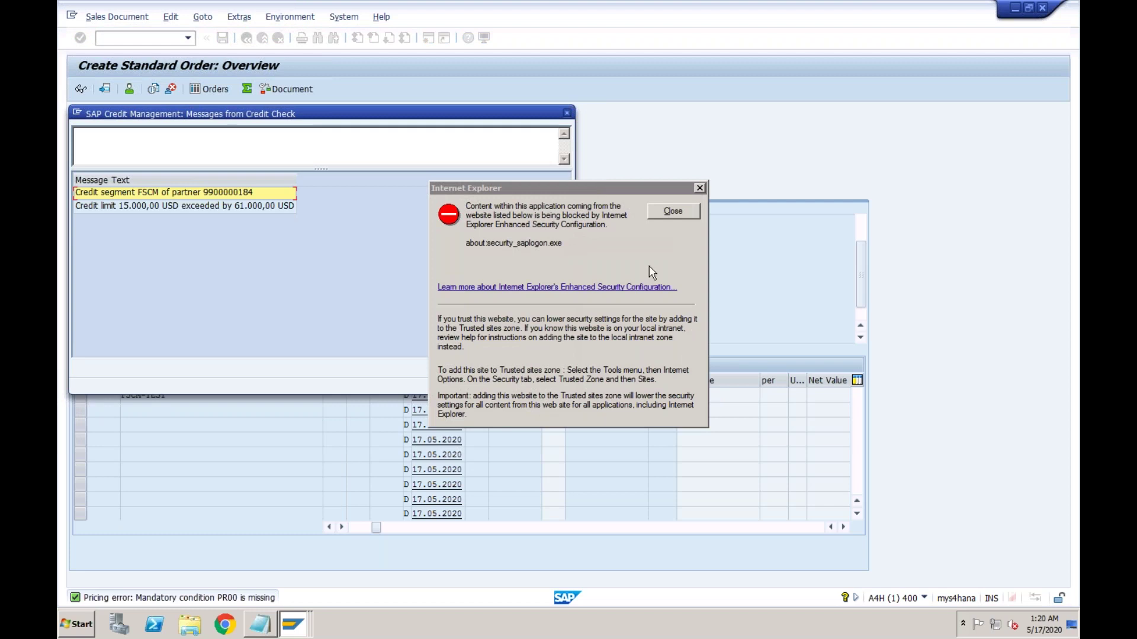
click(670, 211)
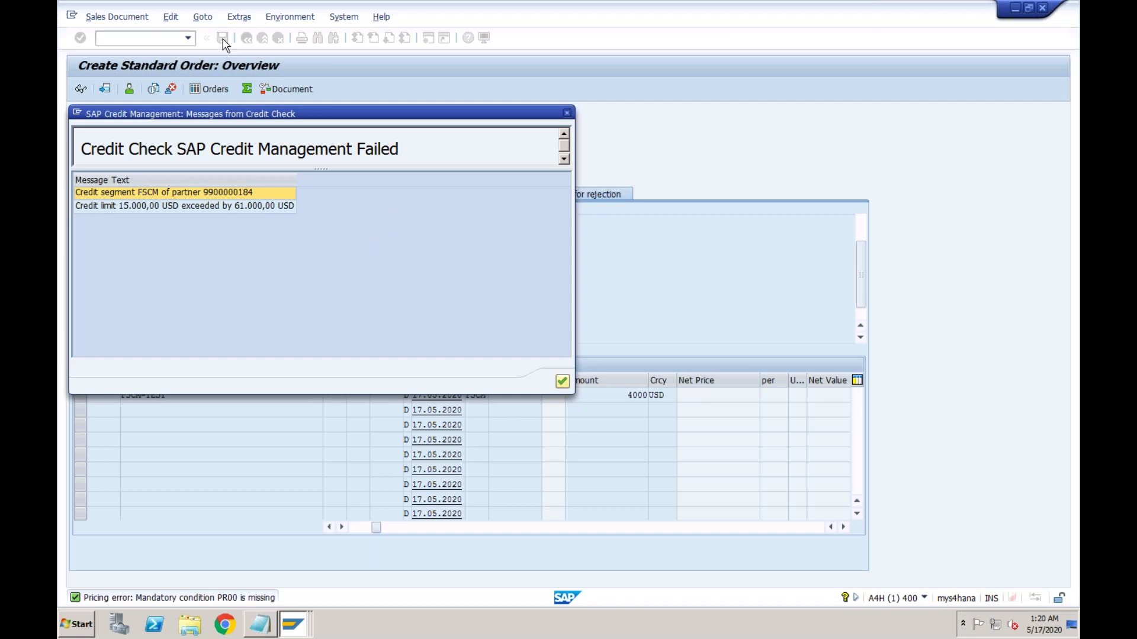
click(566, 112)
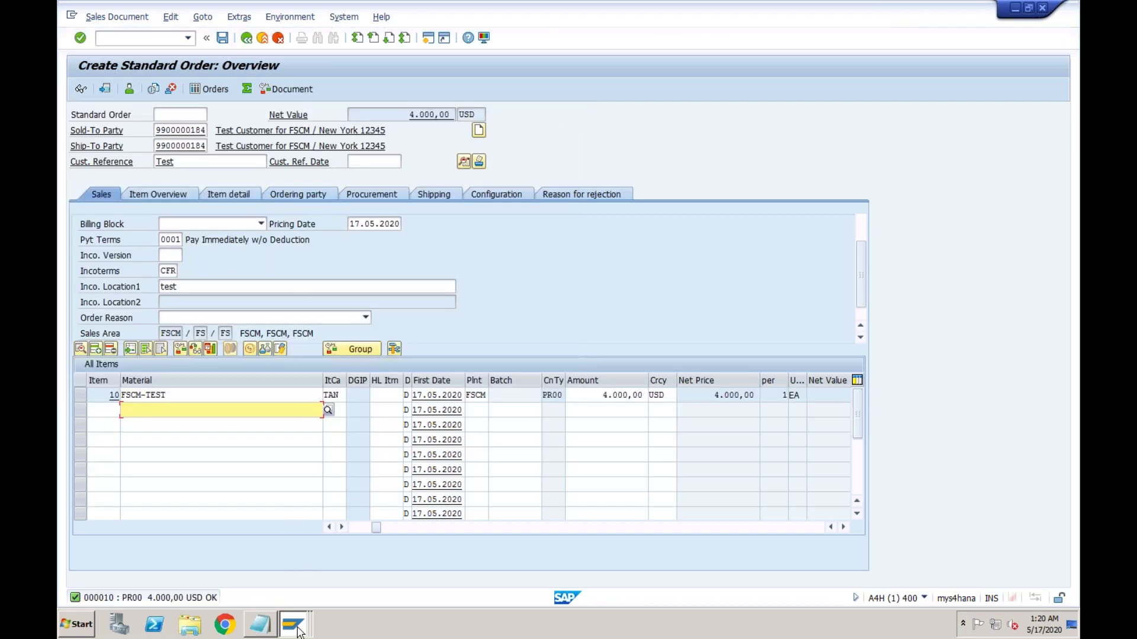
mouse_move(305, 625)
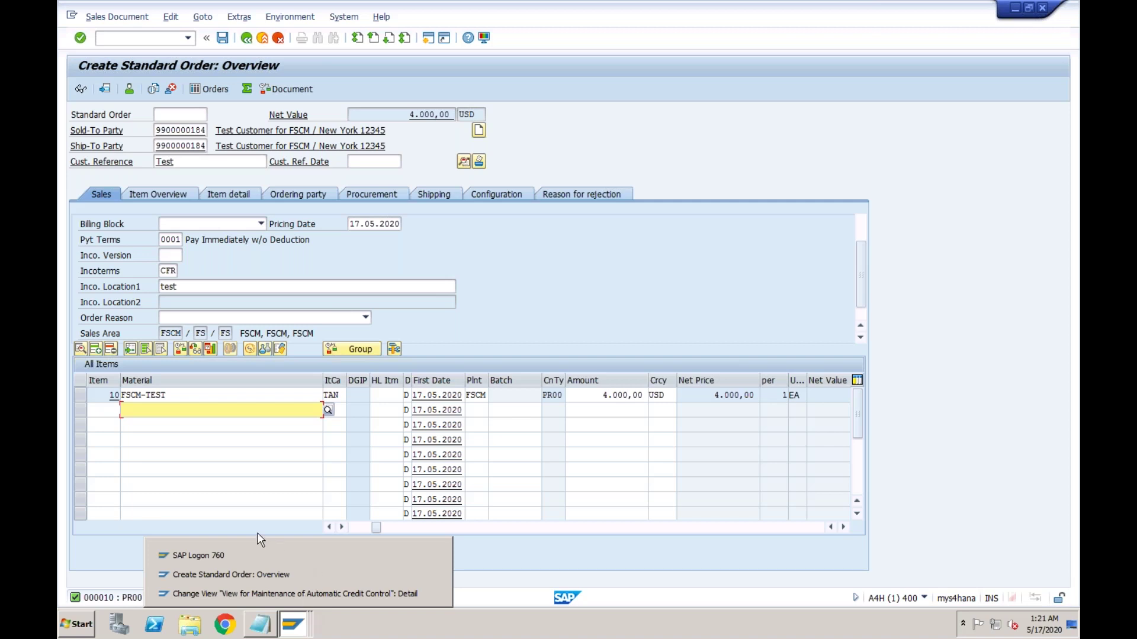
Bring the automatic credit control window forward and go back to the credit control entries overview
click(164, 40)
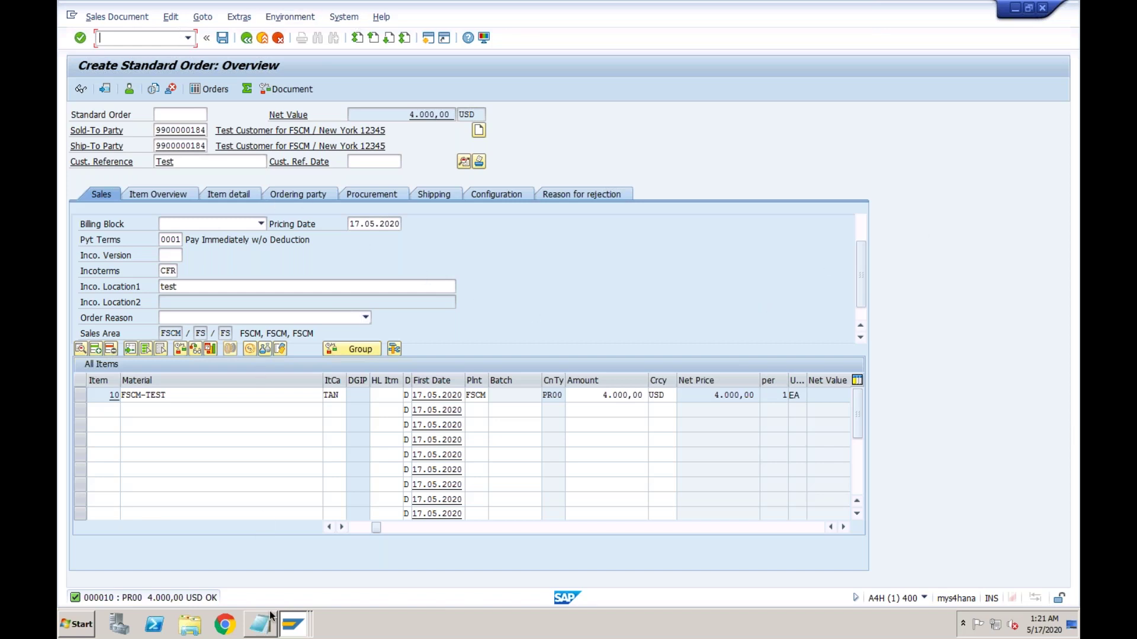
click(298, 629)
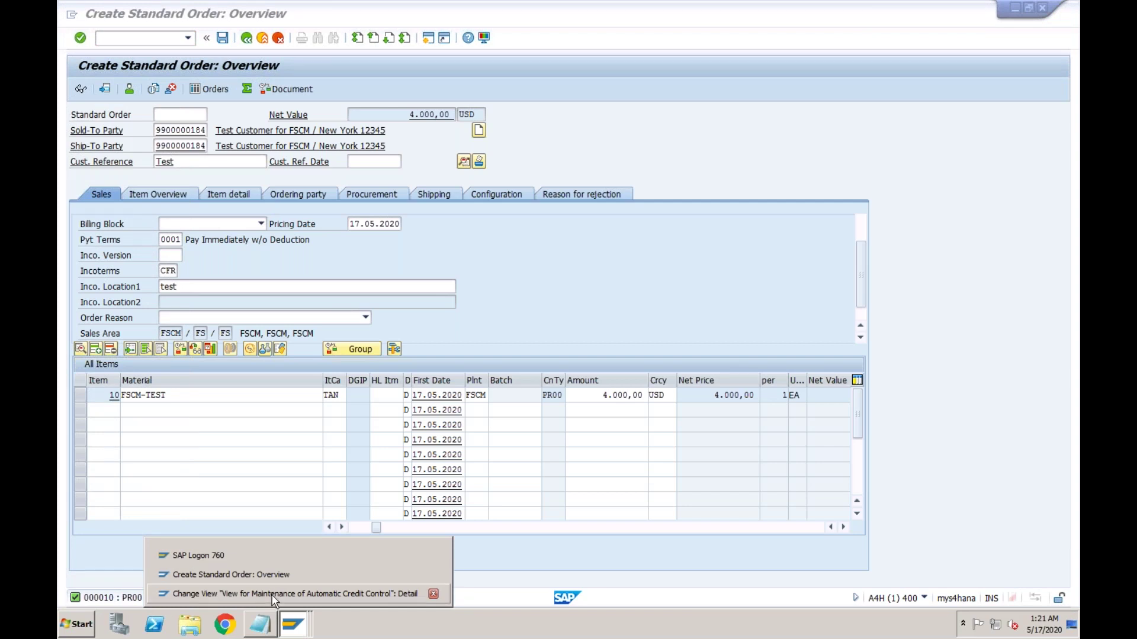
click(278, 593)
click(246, 38)
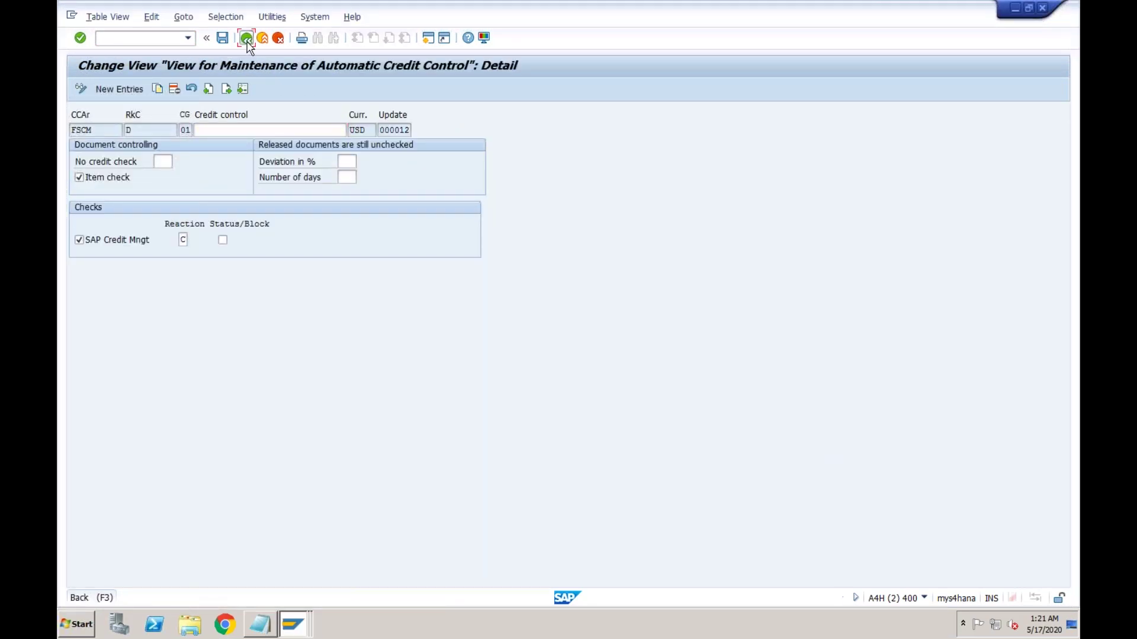
Start the customizing transaction with /nspro
click(170, 39)
text(/nspro)
key(Return)
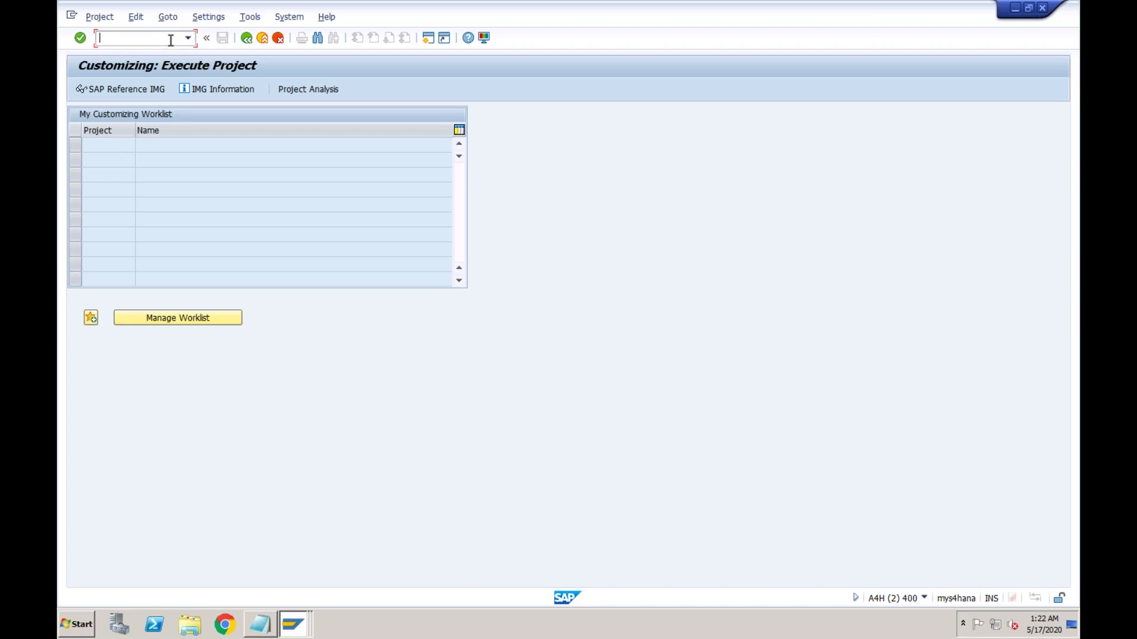
In the SAP Reference IMG, open Create Risk Classes under FSCM > Credit Management > Credit Risk Monitoring > Master Data
click(148, 90)
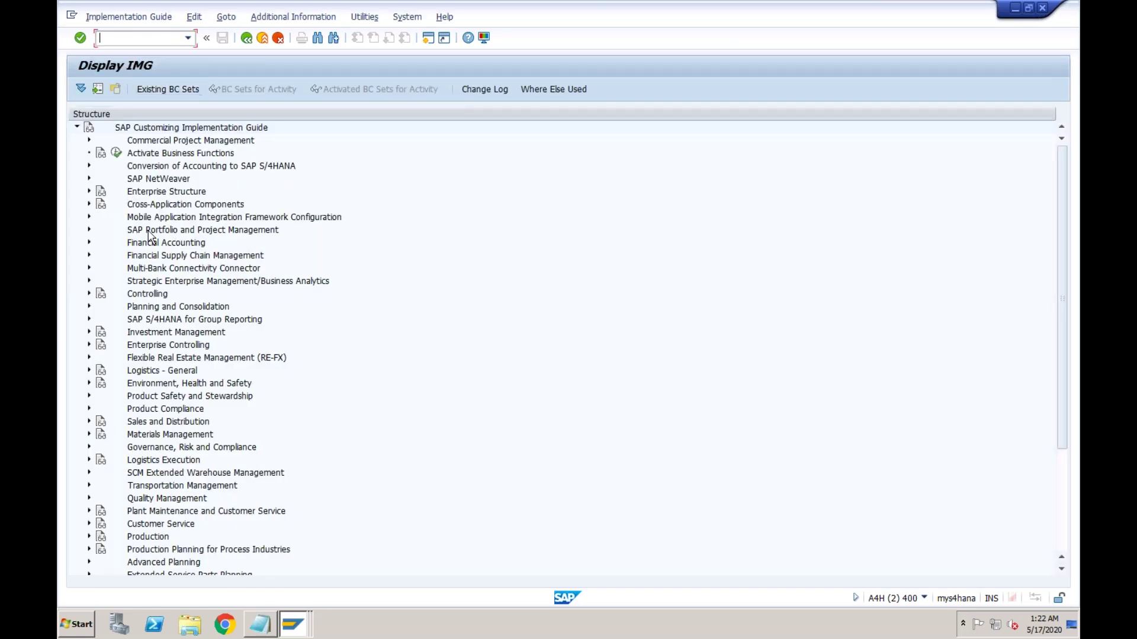
click(89, 256)
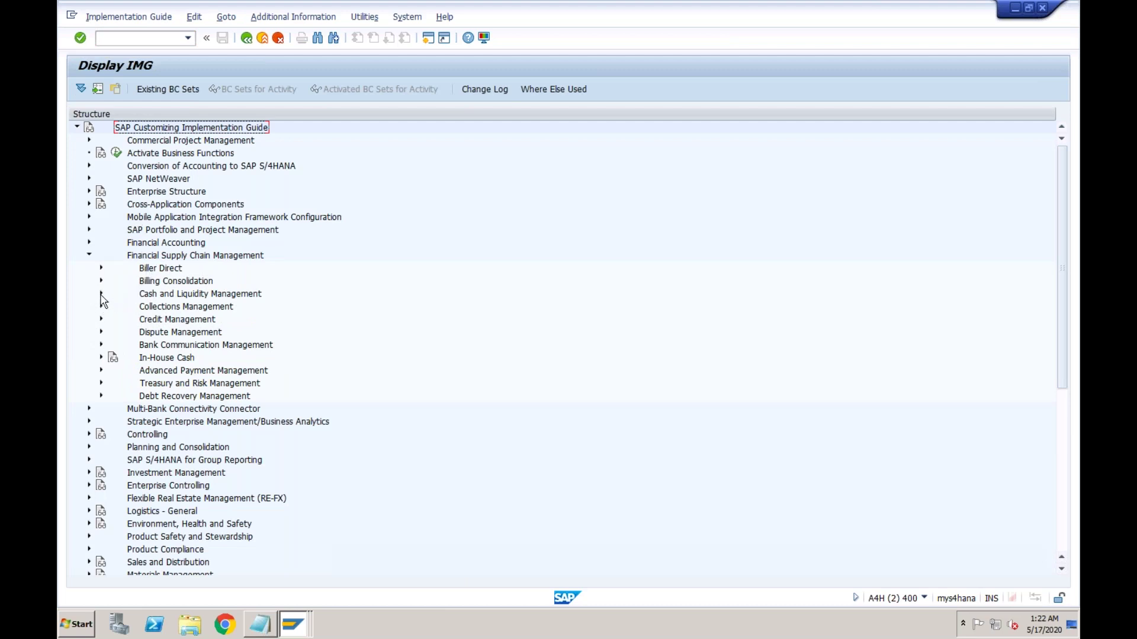
click(101, 321)
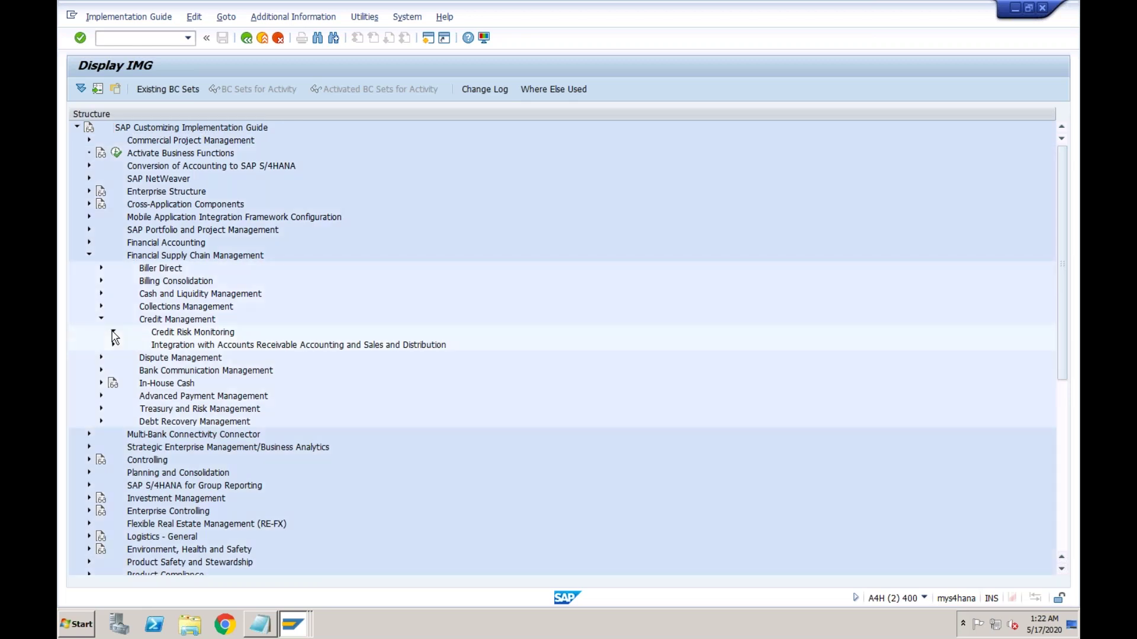
click(113, 333)
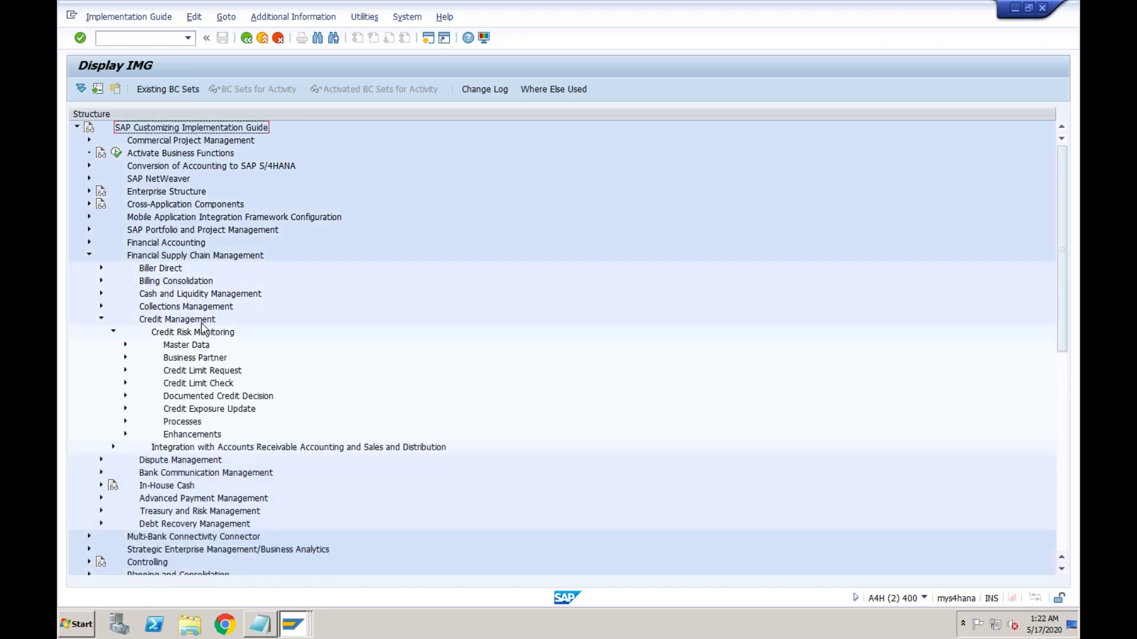
click(125, 345)
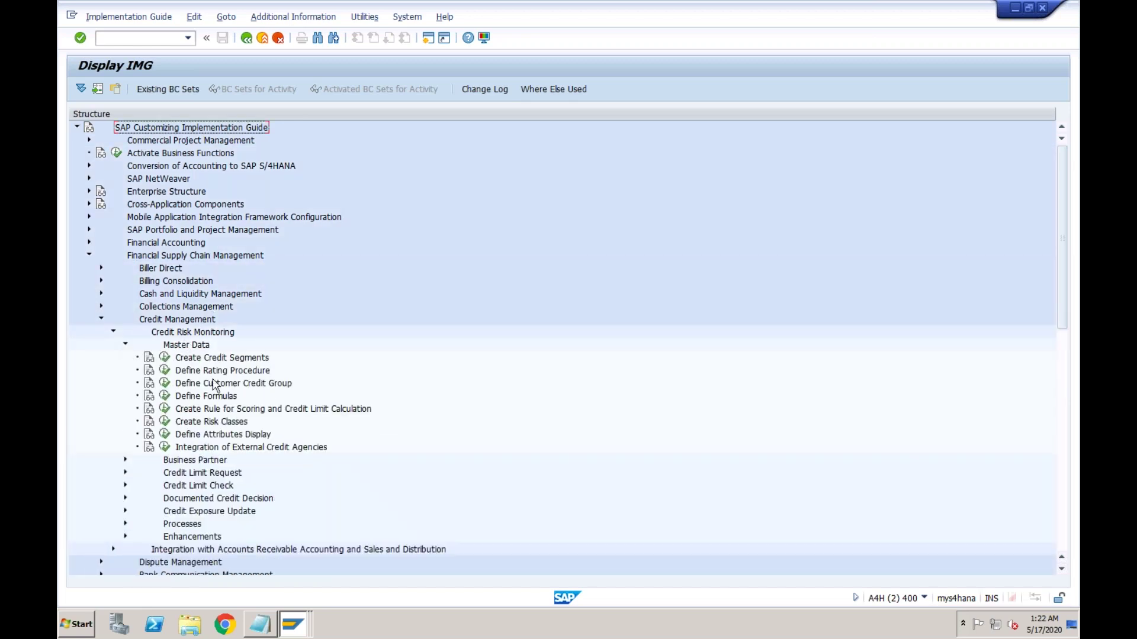
click(165, 421)
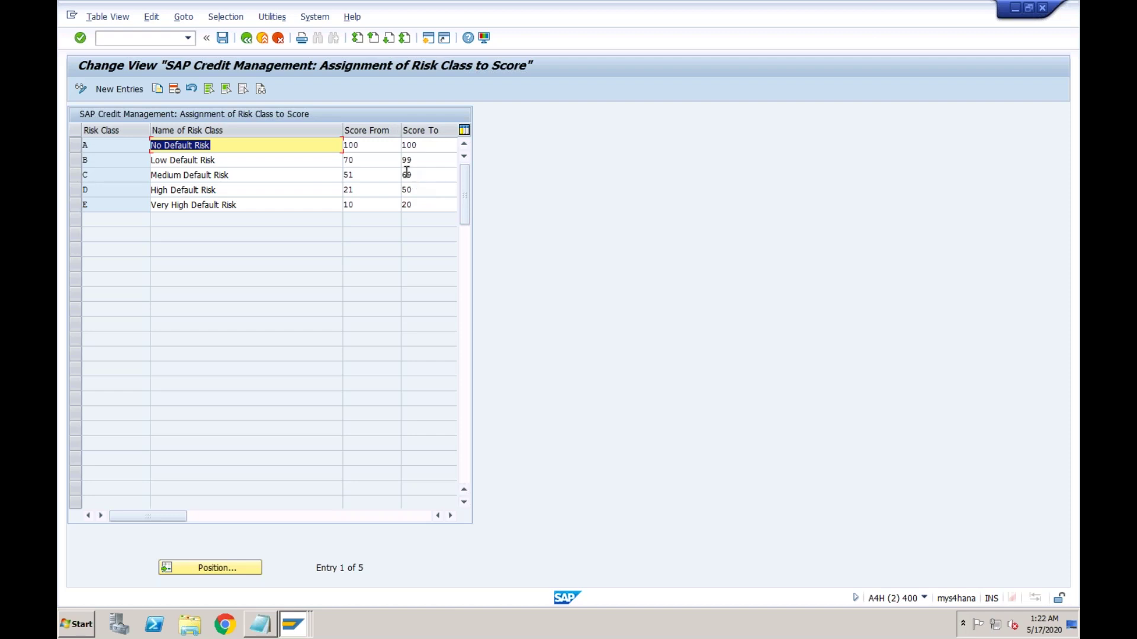
Return to the IMG tree and collapse the Credit Management branch
click(263, 39)
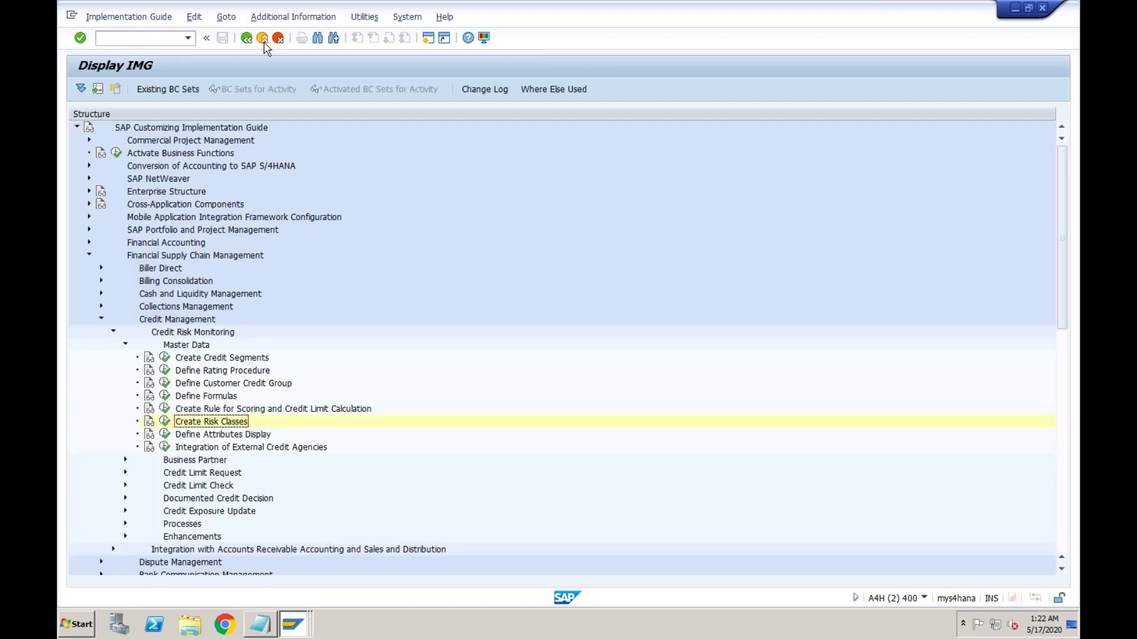
click(102, 320)
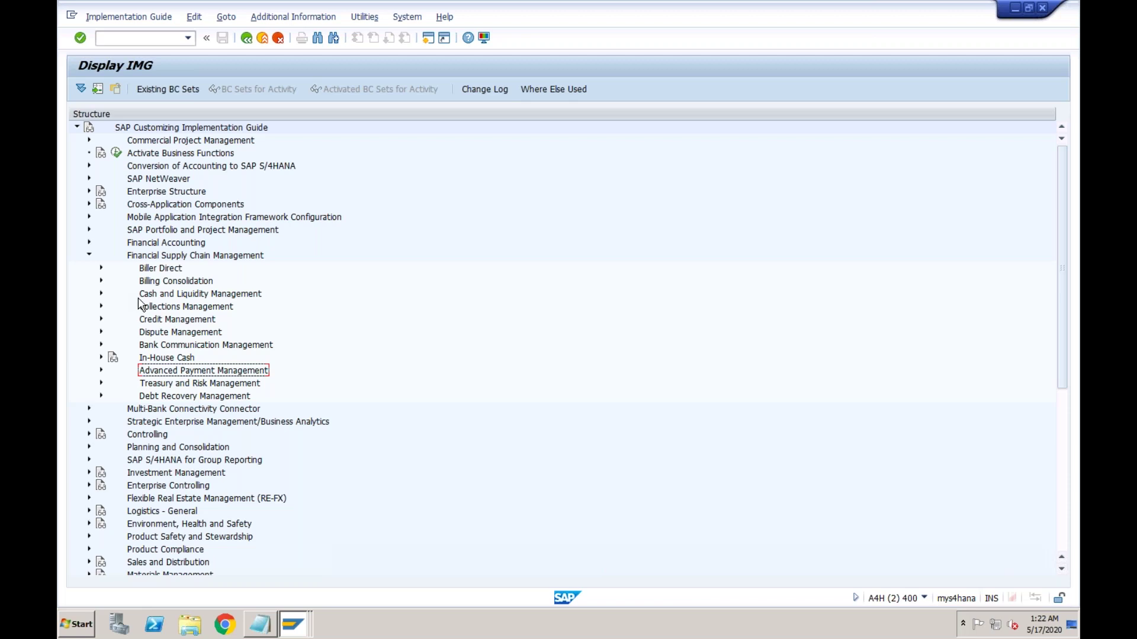
click(78, 624)
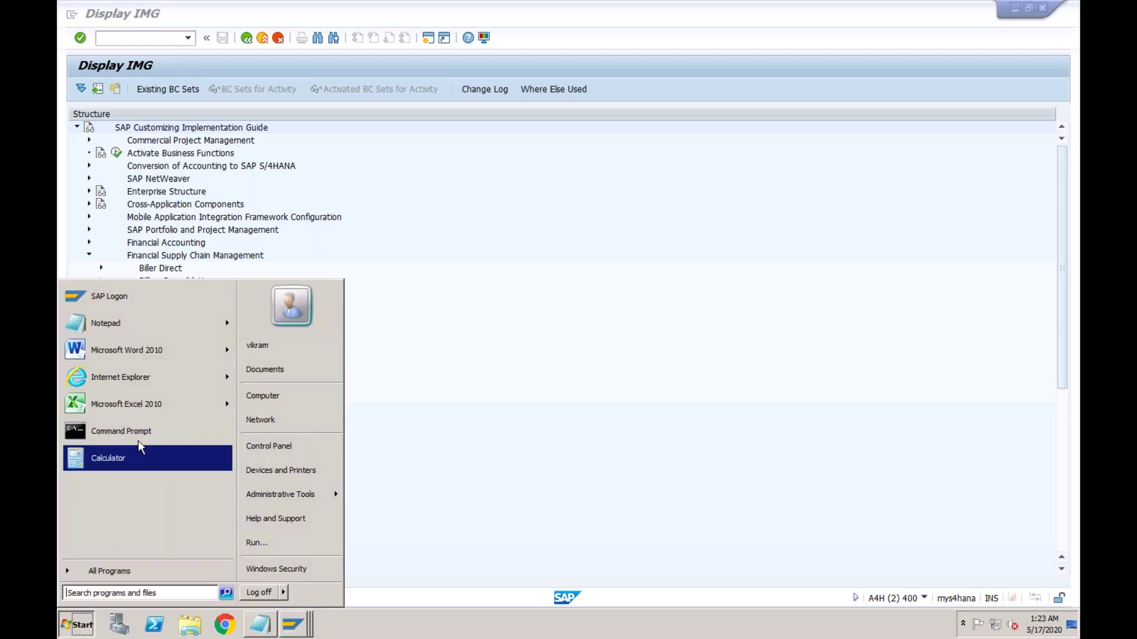
Launch Excel 2010, dismissing the activation notice and discarding the recovered documents
click(125, 404)
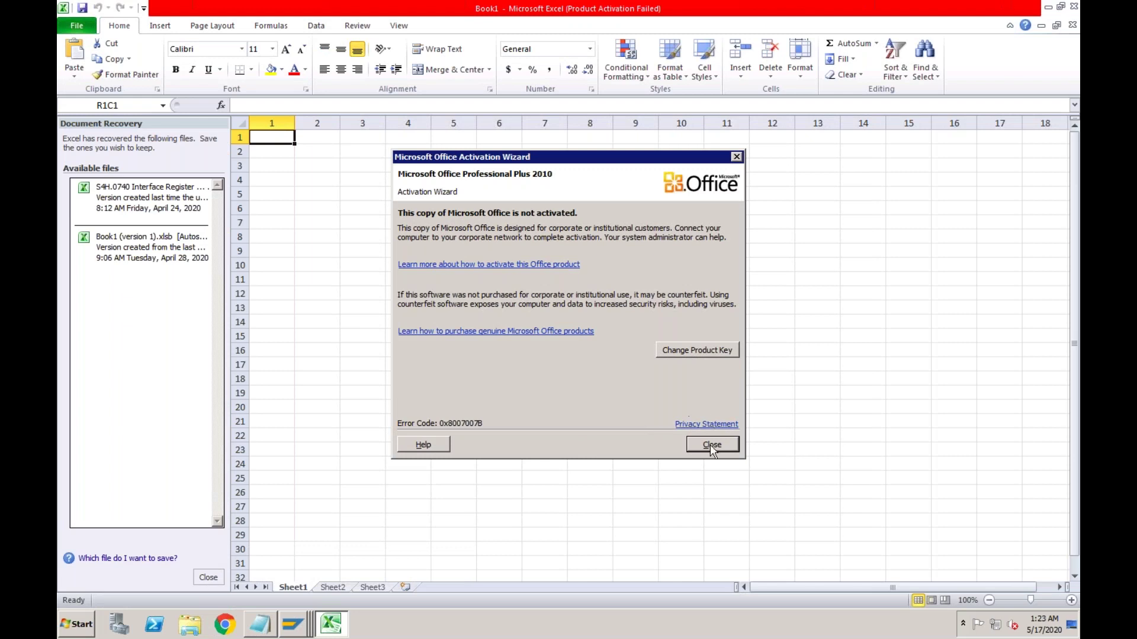
click(710, 444)
click(208, 577)
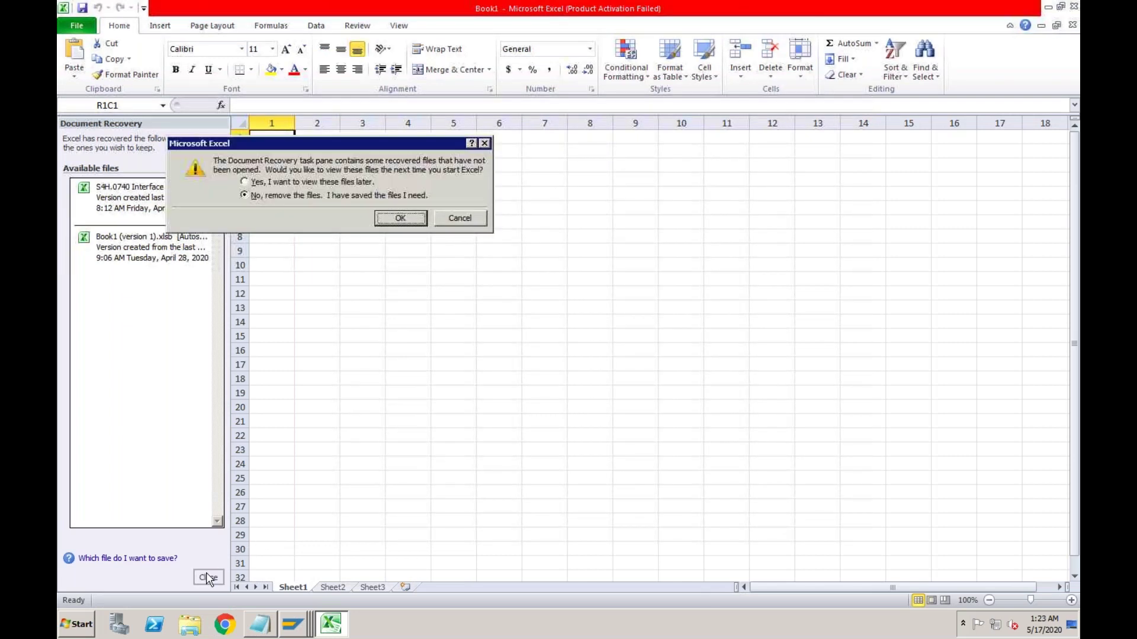
click(394, 217)
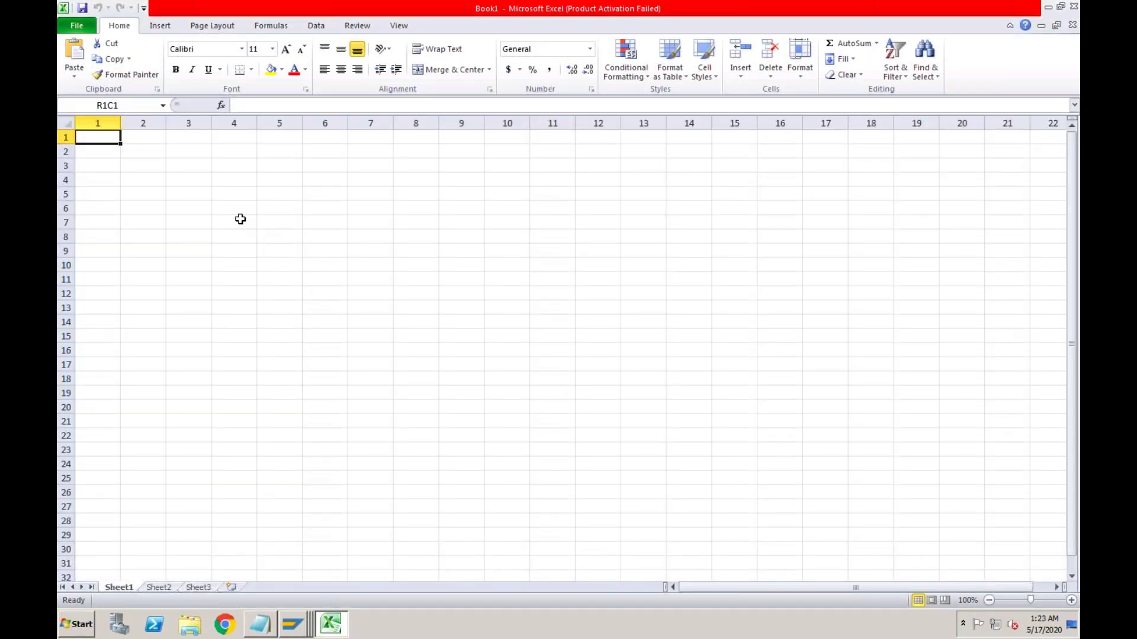
Enter the heading 'Whenever a new customer is registered' in cell R3C2
click(151, 168)
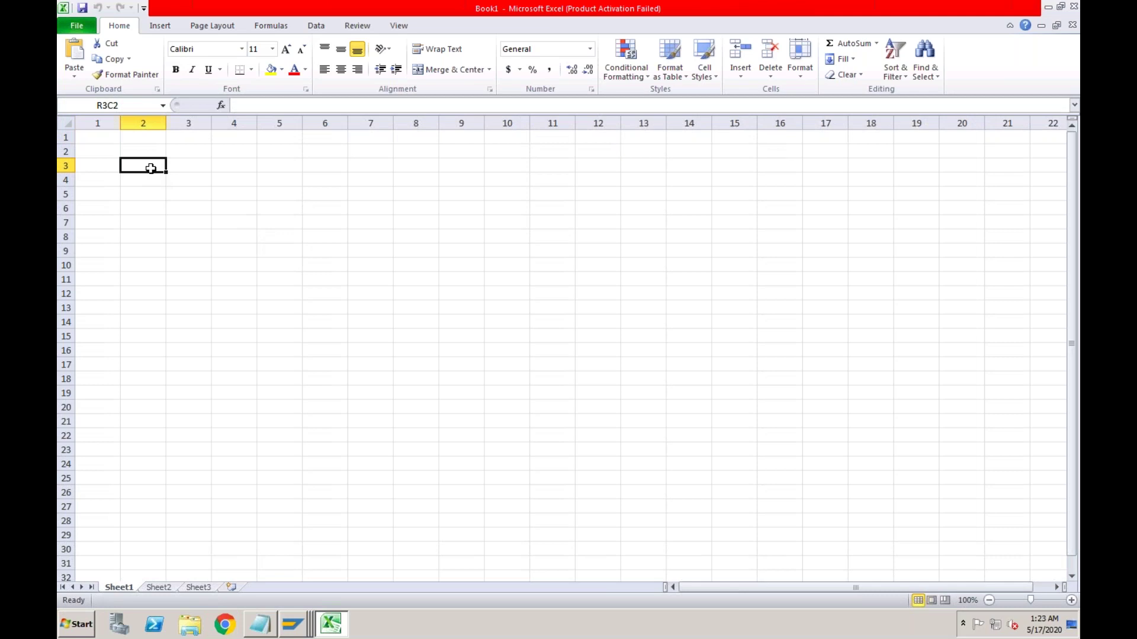
text(Whee)
key(BackSpace)
text(never )
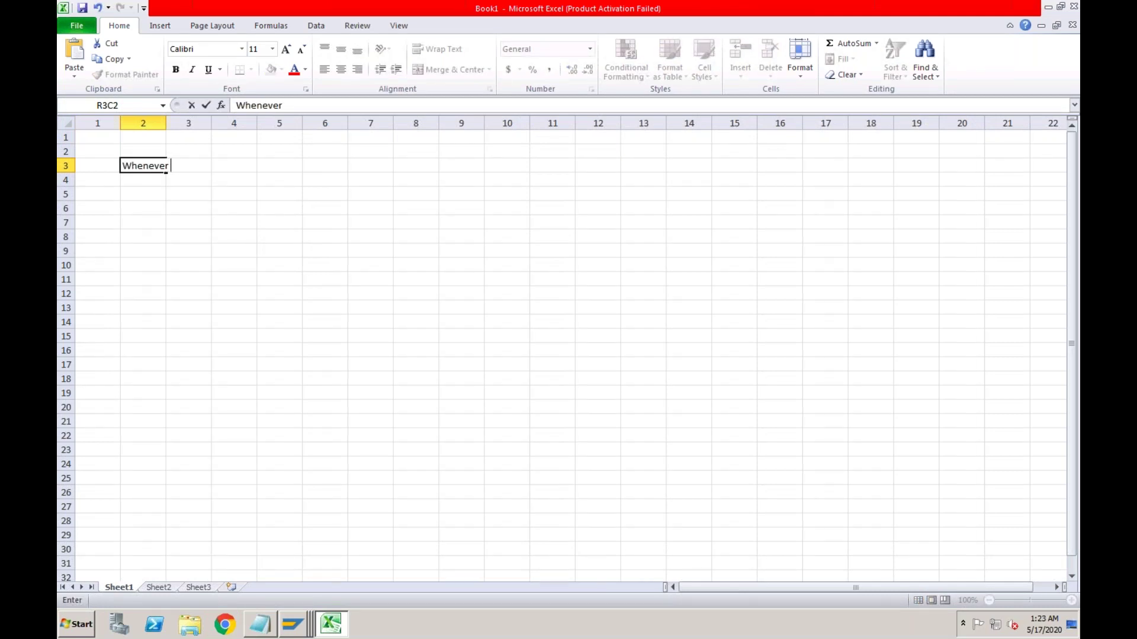
text(a new customer is registered)
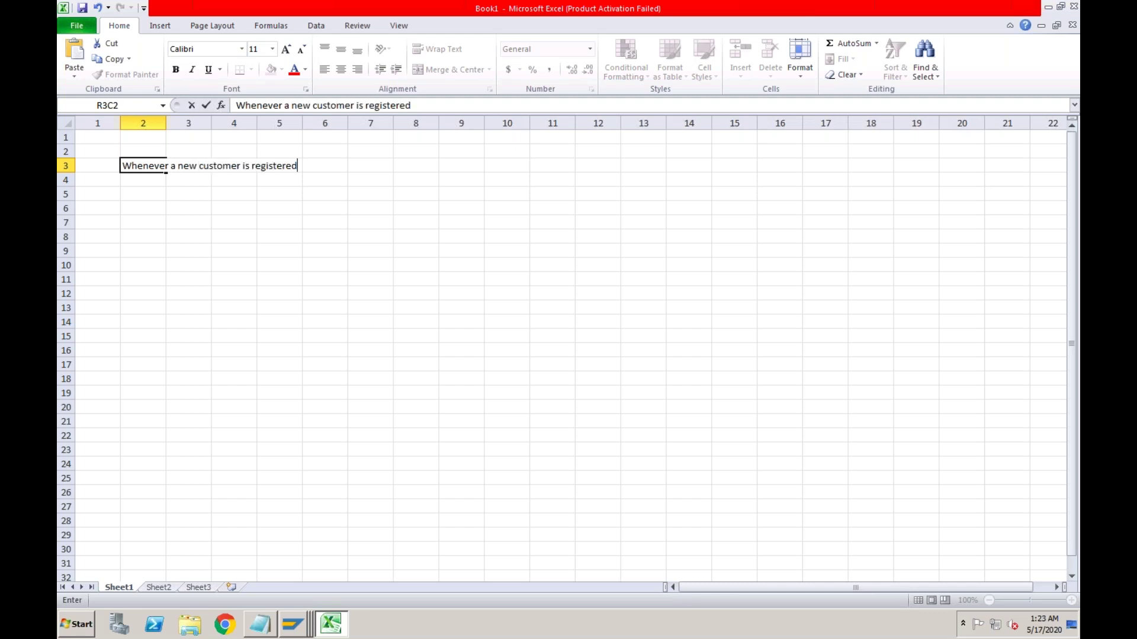
Add step 1 'Send the details to credit rating agencies' and step 2 'Received the file from credit rating agencies'
click(151, 195)
text(1.)
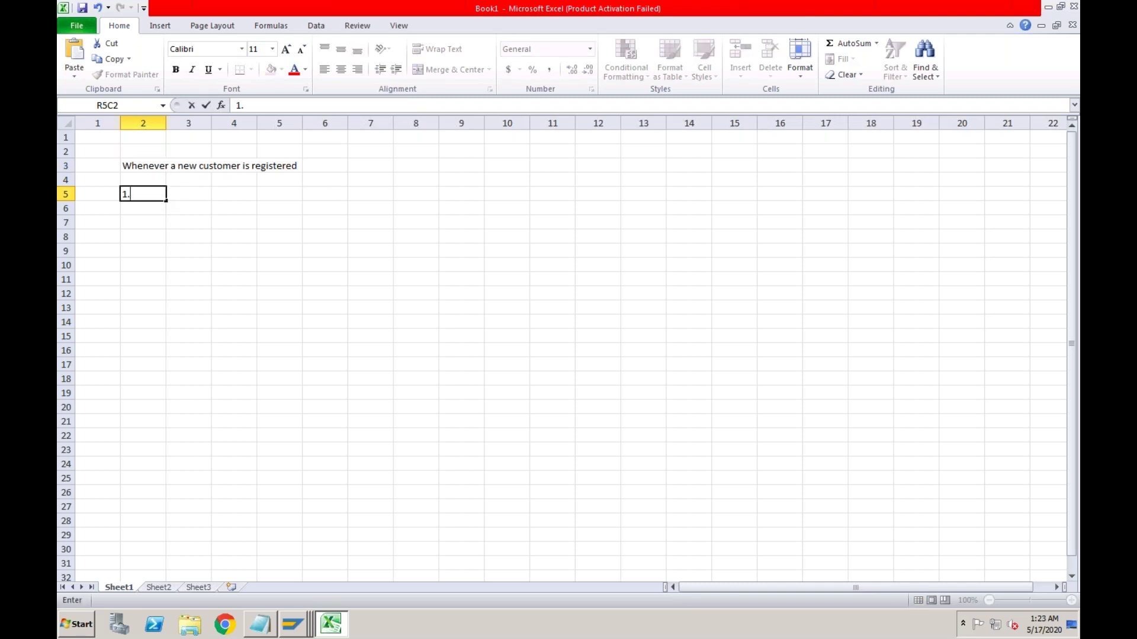
click(180, 190)
text(Send the details to )
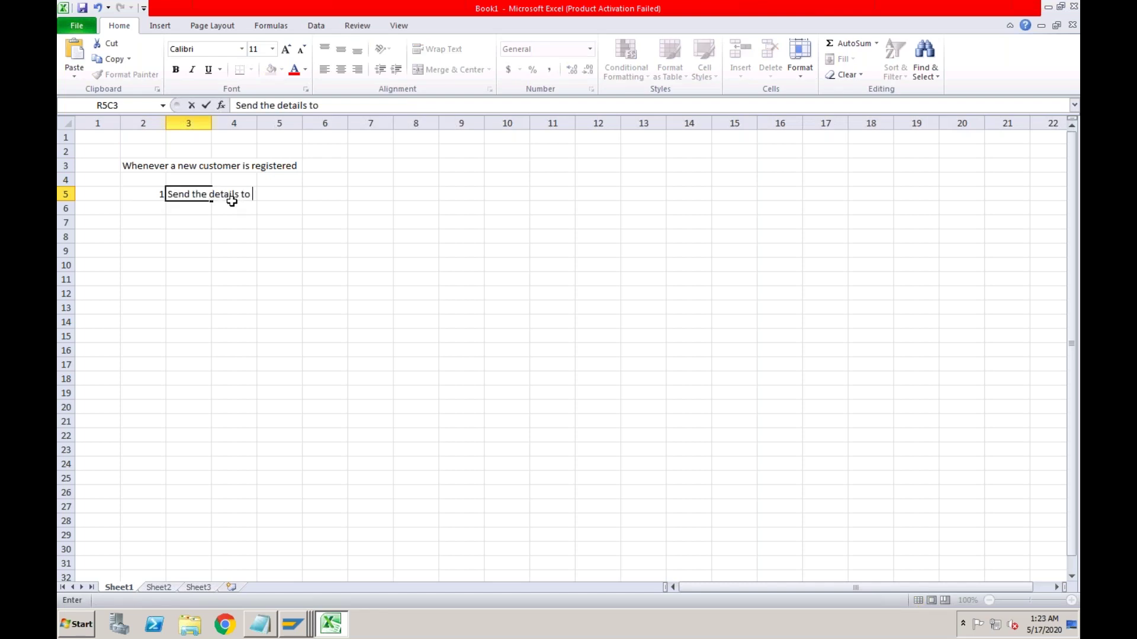
text(credit rating agen)
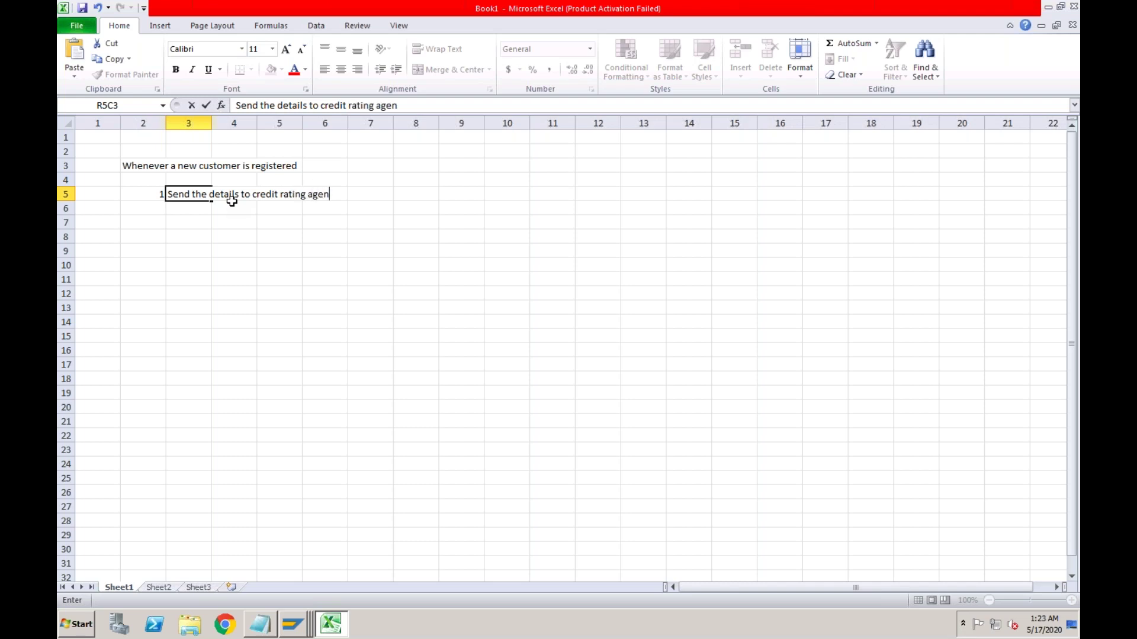
text(cies)
key(Return)
key(Left)
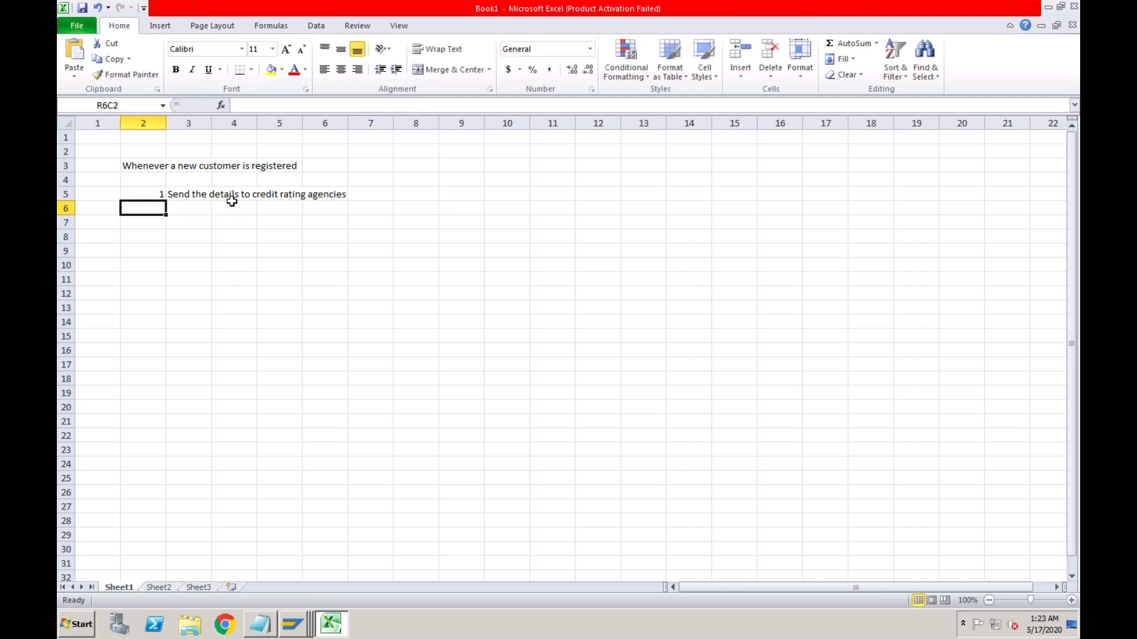
text(2)
key(Right)
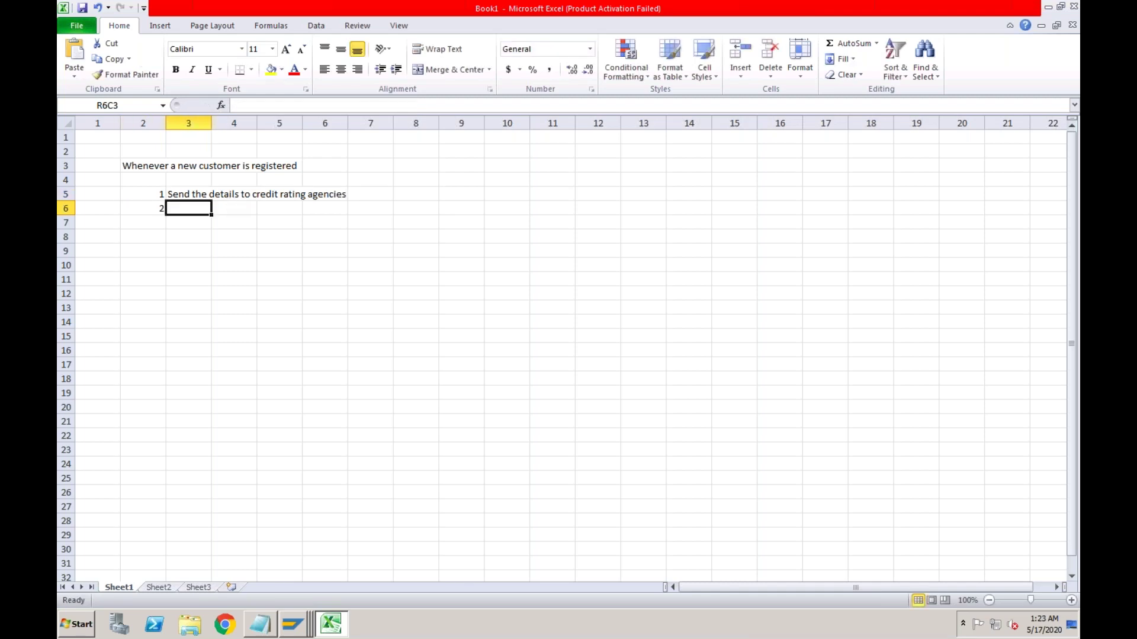
text(Re)
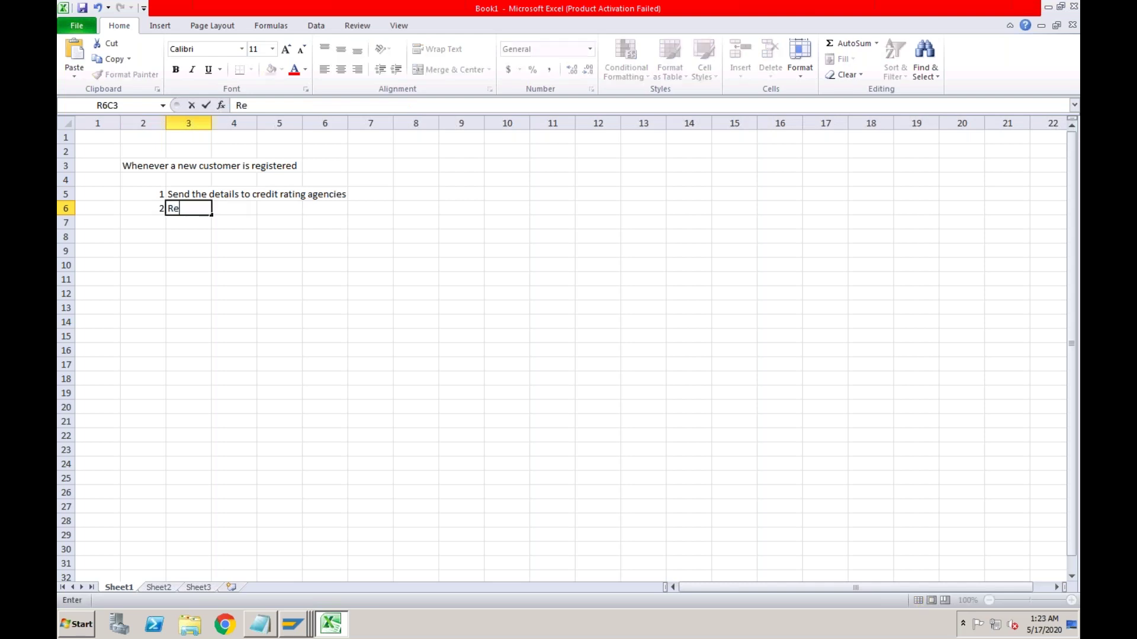
text(ceived the file from c)
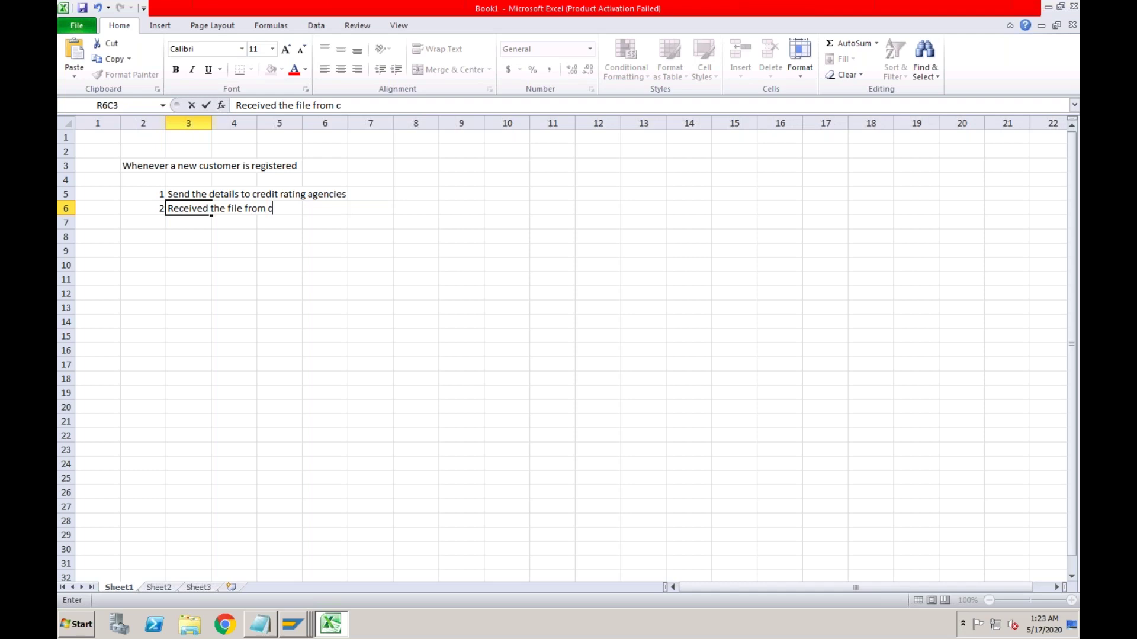
text(redit rating)
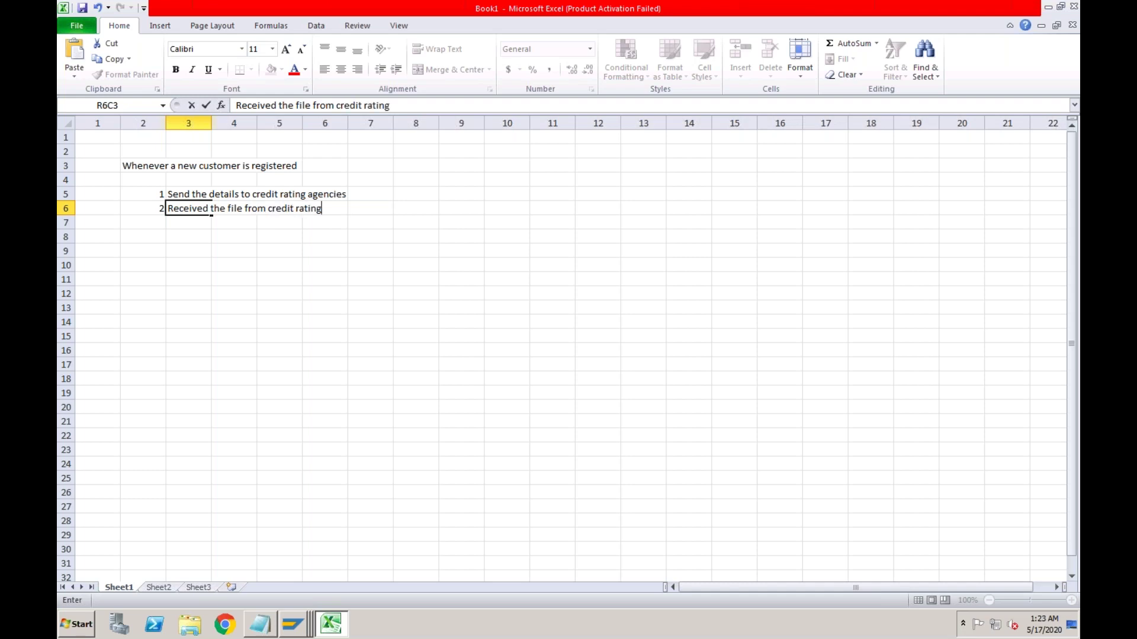
text( agencies)
Append '(Agency1)' to the first step's text
click(200, 191)
click(429, 106)
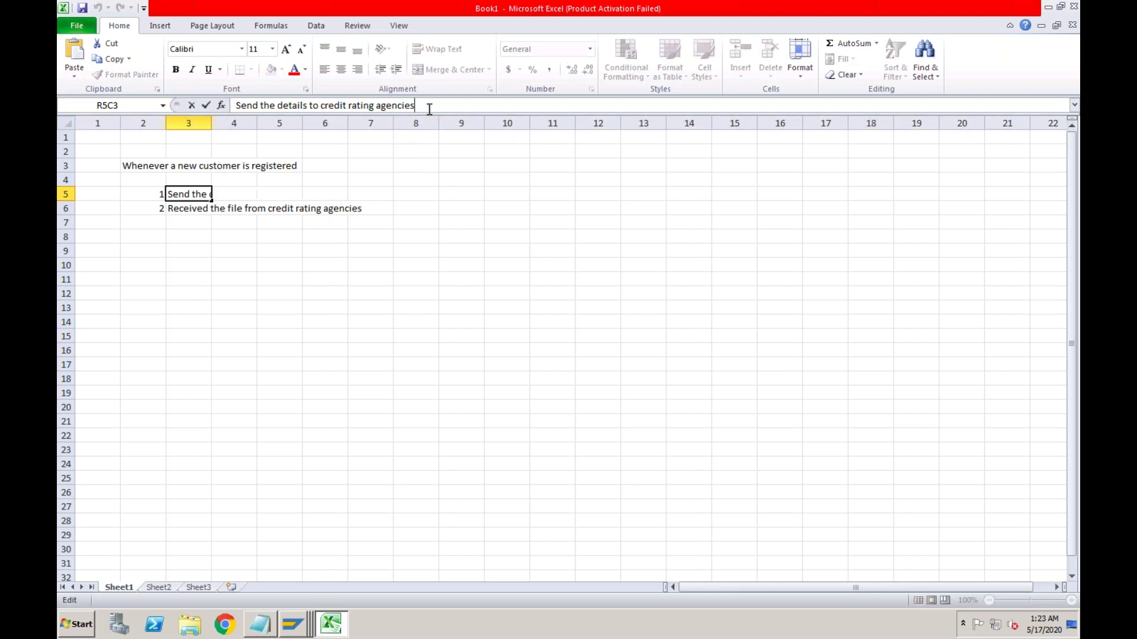
text((Agency1))
click(179, 224)
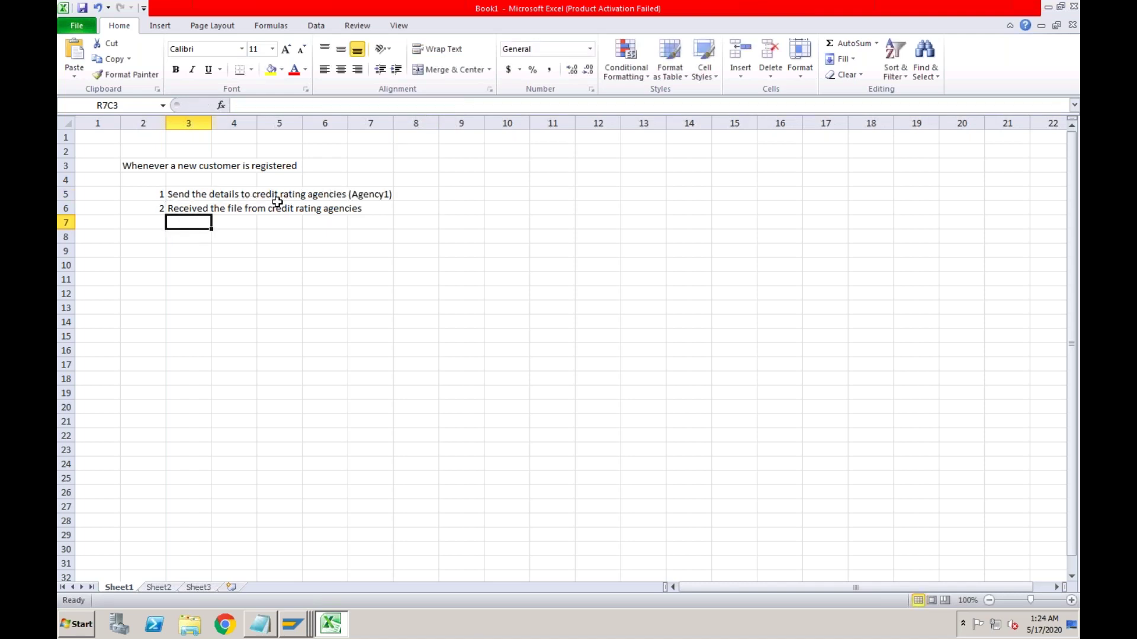
click(198, 196)
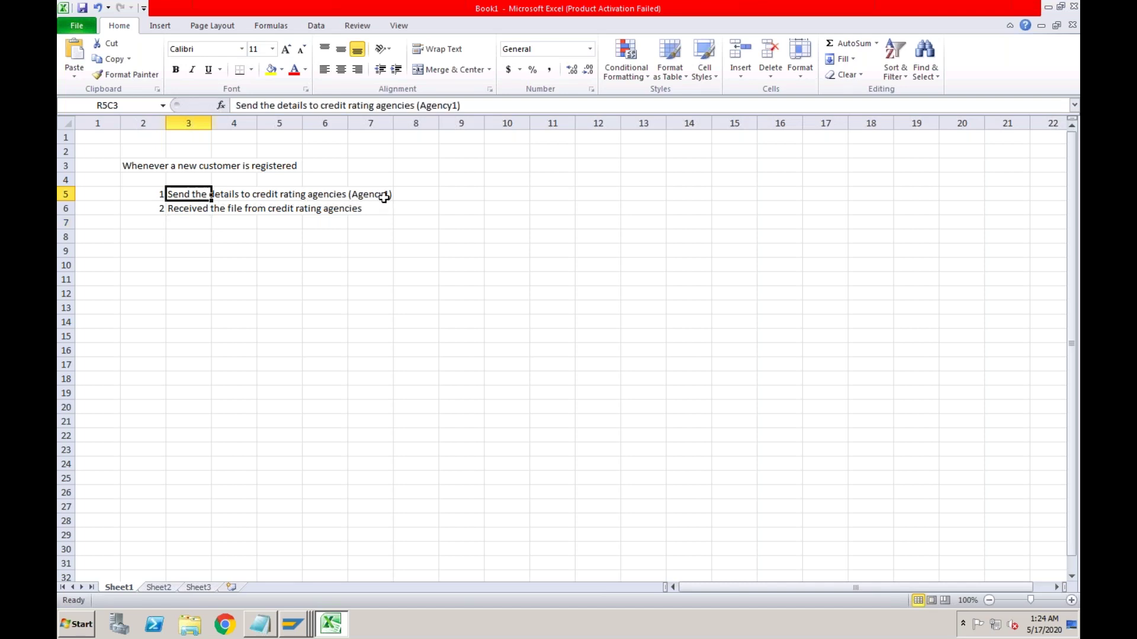
click(191, 212)
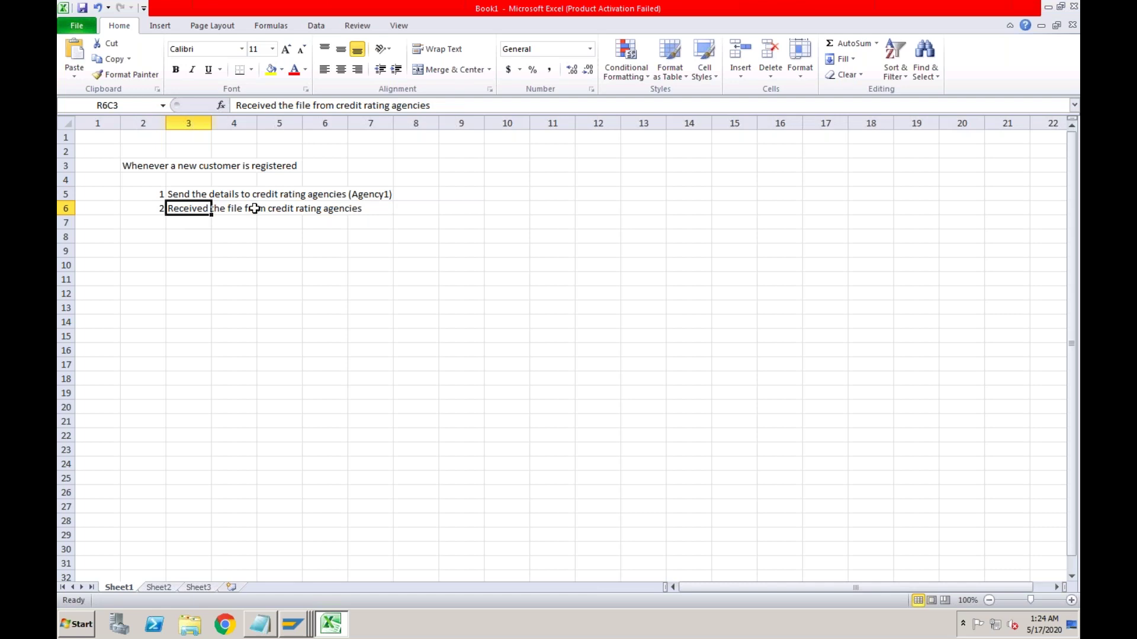
Number step 3 in R7C2 and enter risk class A beside it
click(153, 222)
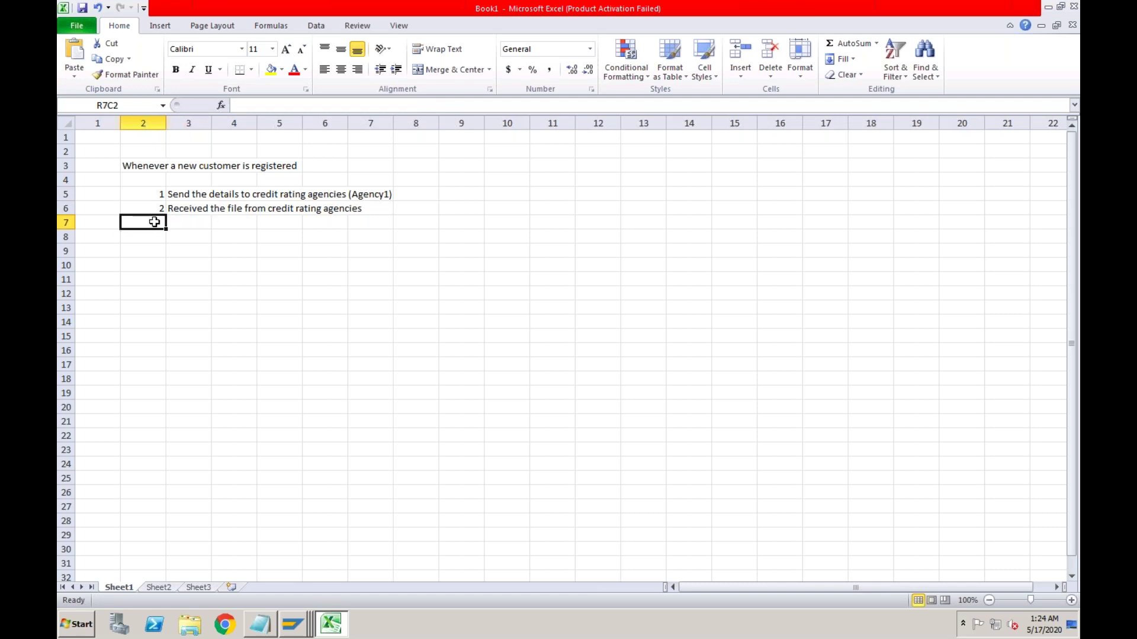
text(3)
click(193, 222)
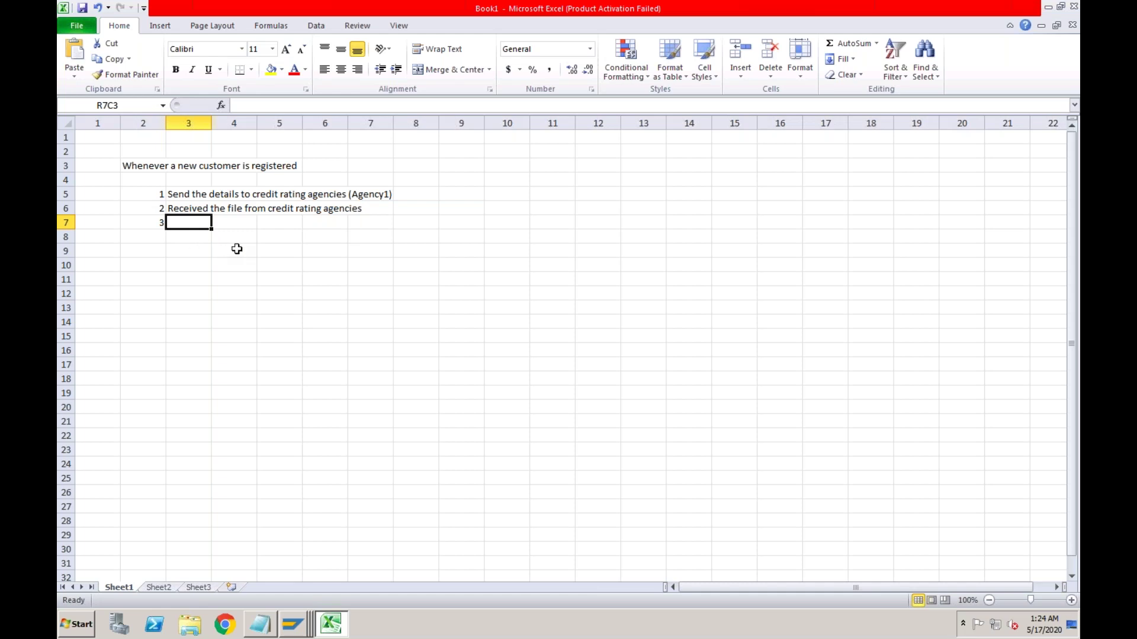
text(A)
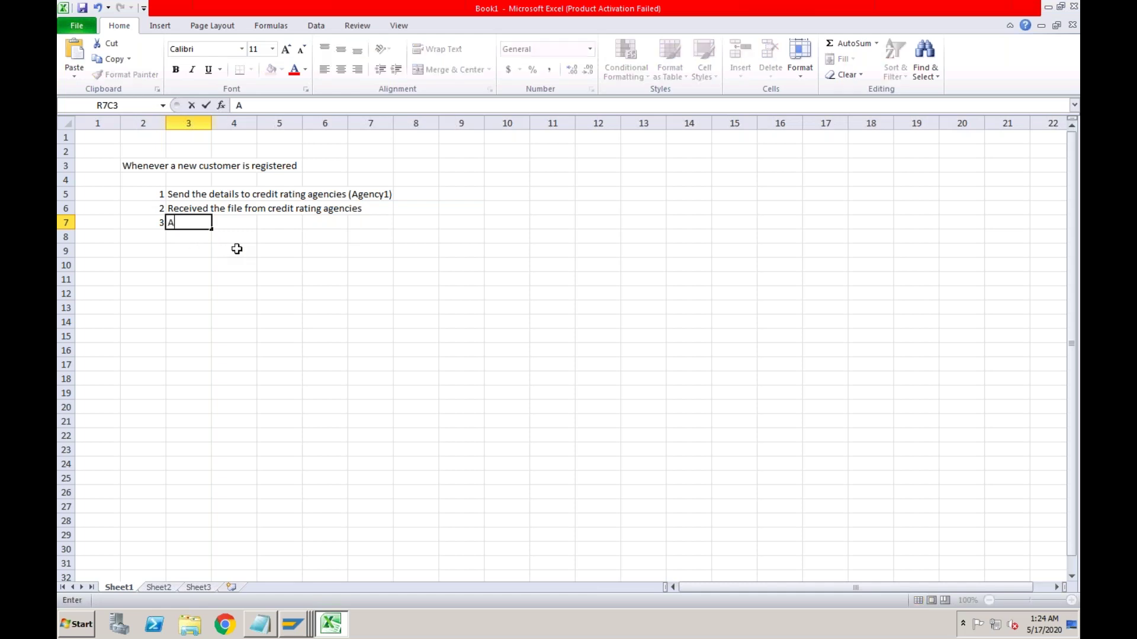
text(1)
key(Return)
double_click(200, 223)
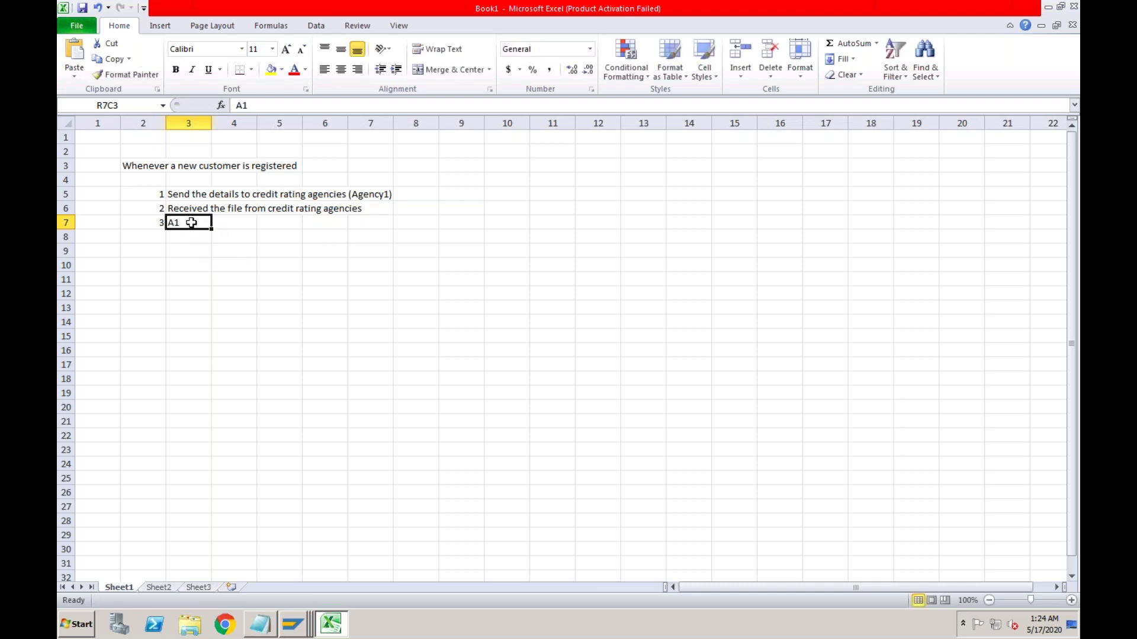
key(BackSpace)
key(Return)
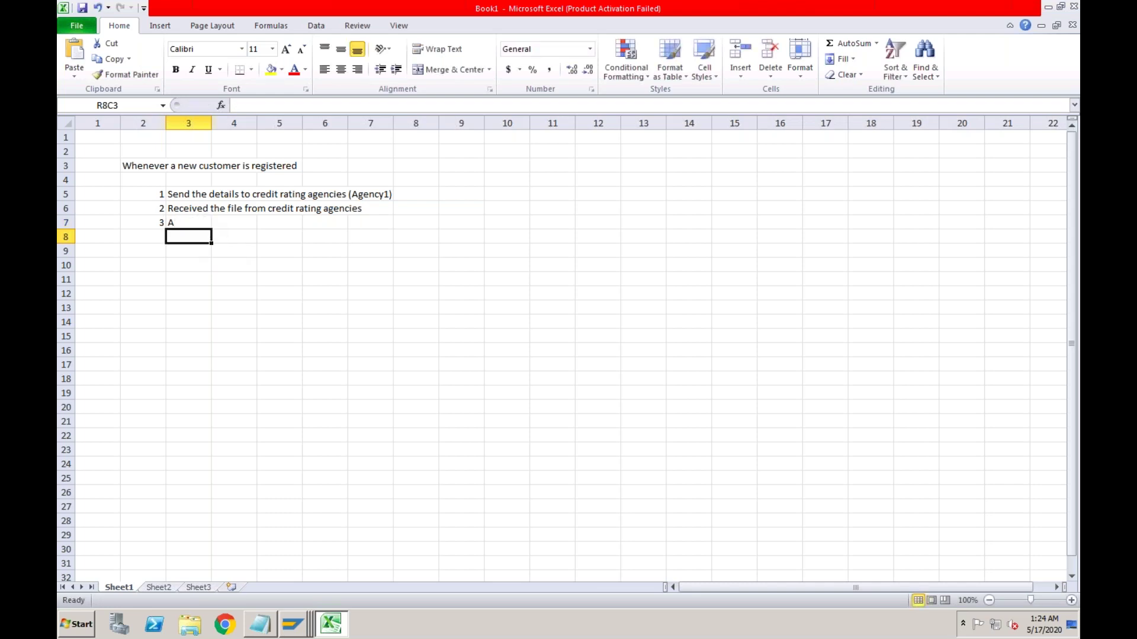
List risk classes B, C, D and E below class A
text(B)
key(Return)
text(C)
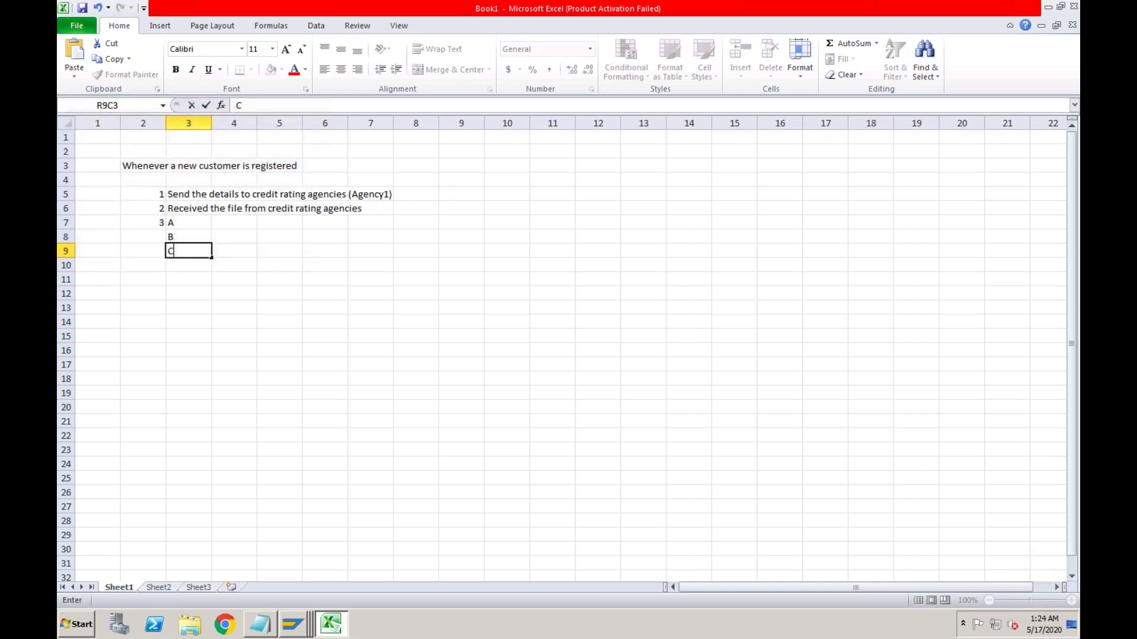
click(200, 222)
click(223, 222)
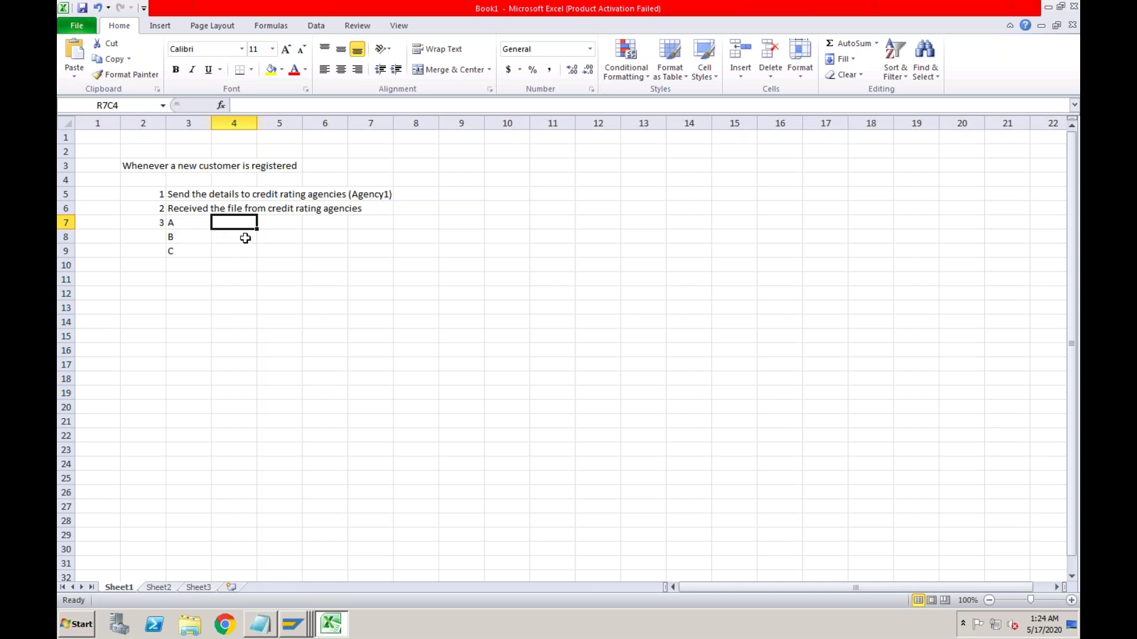
key(Left)
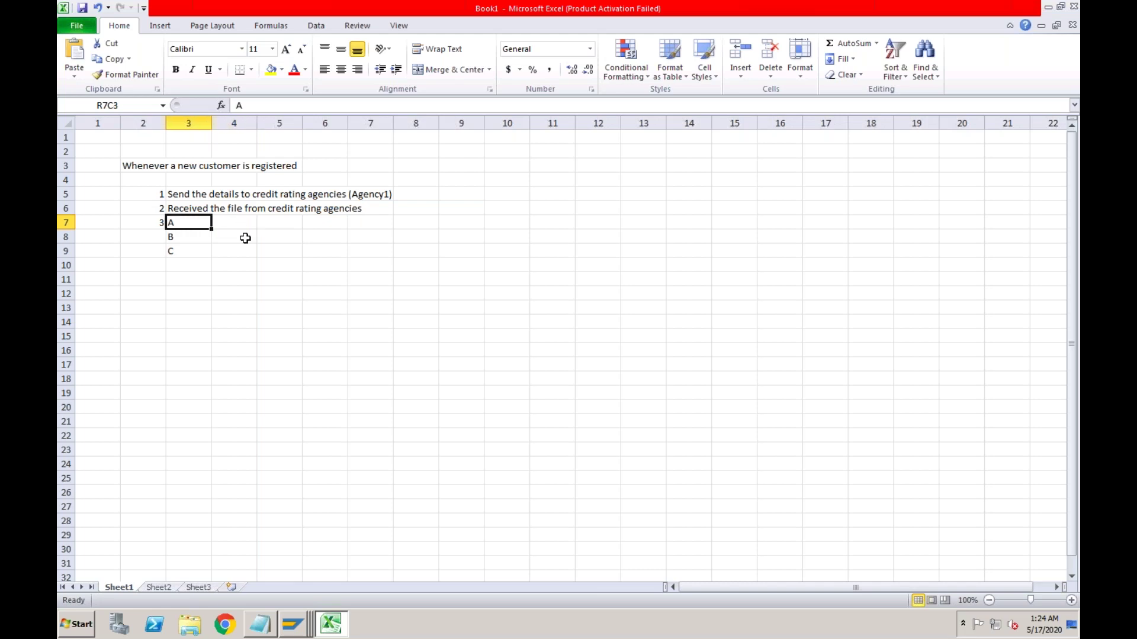
key(Down)
key(Down)
key(Down)
text(D)
key(Return)
text(E)
key(Return)
key(Up)
key(Up)
key(Up)
key(Up)
key(Up)
Enter the ratings Very Good, Good, OK, Bad and Very Bad beside classes A–E
key(Right)
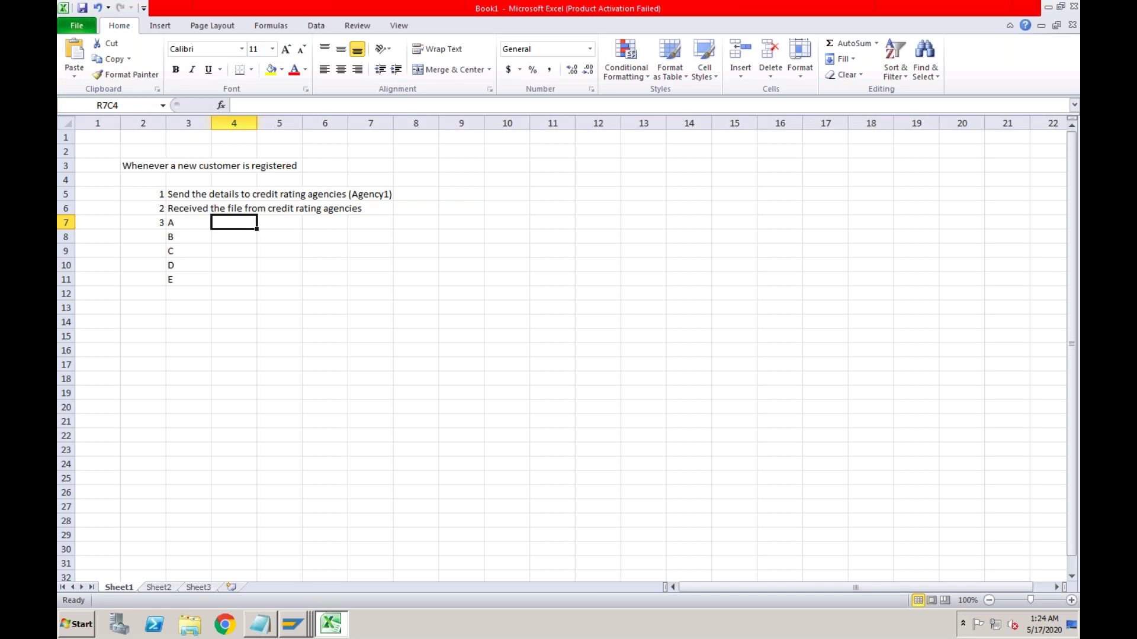
text(Very Good)
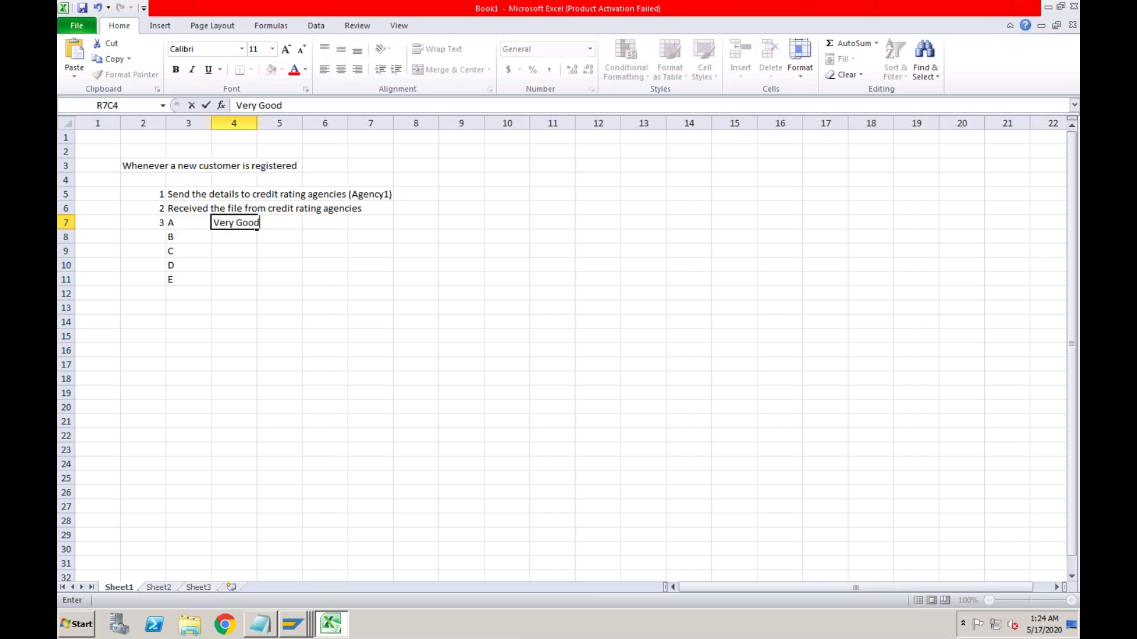
key(Return)
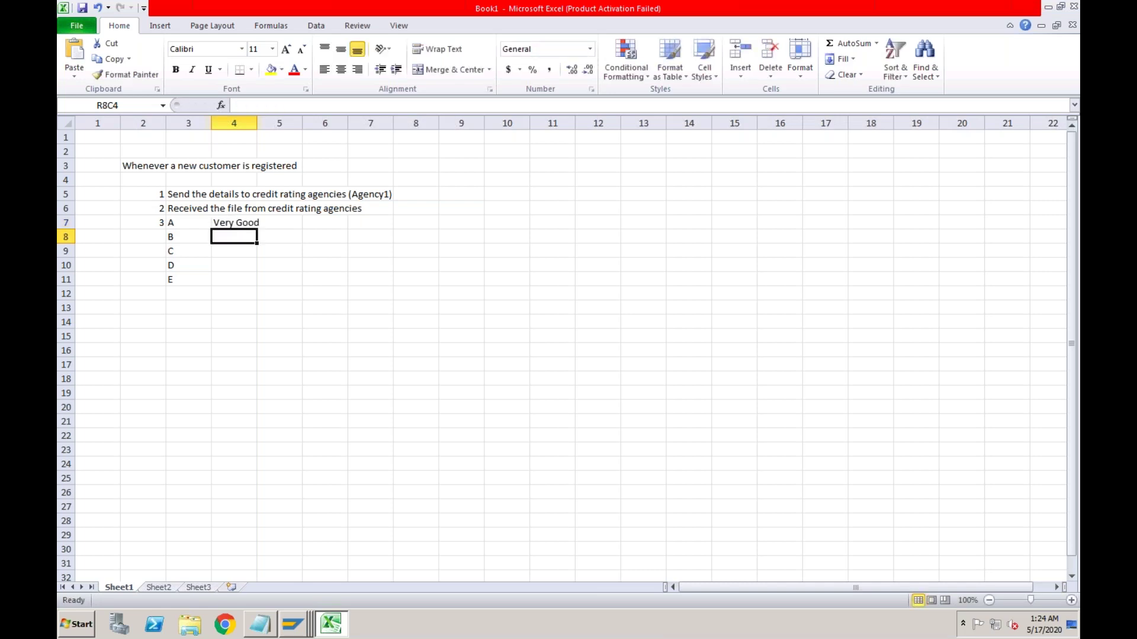
text(Good)
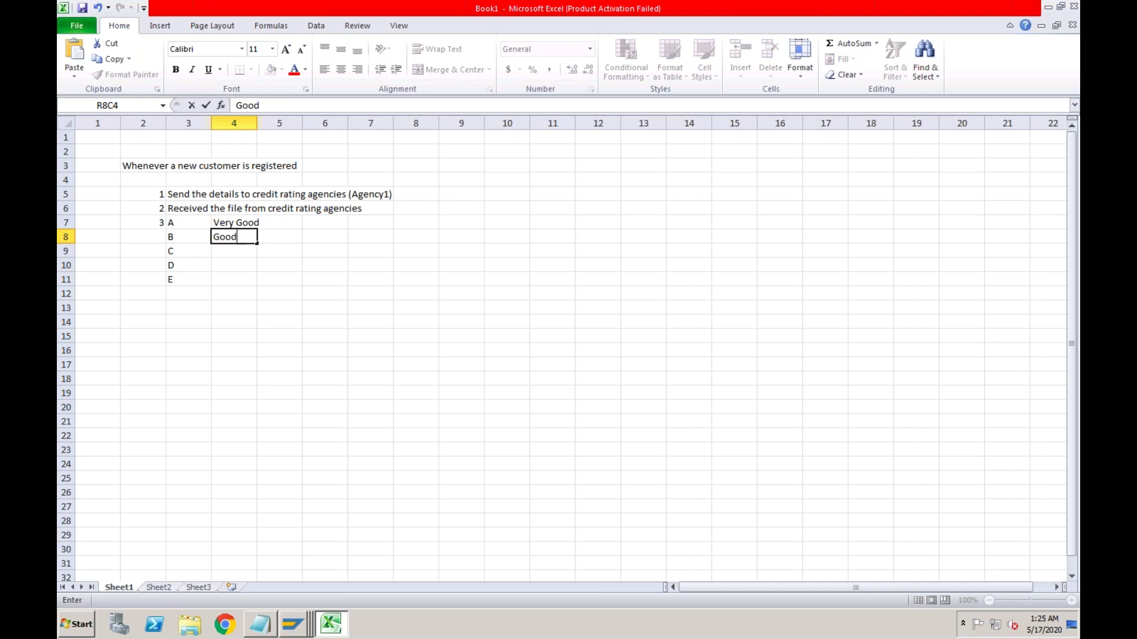
key(Return)
text(O)
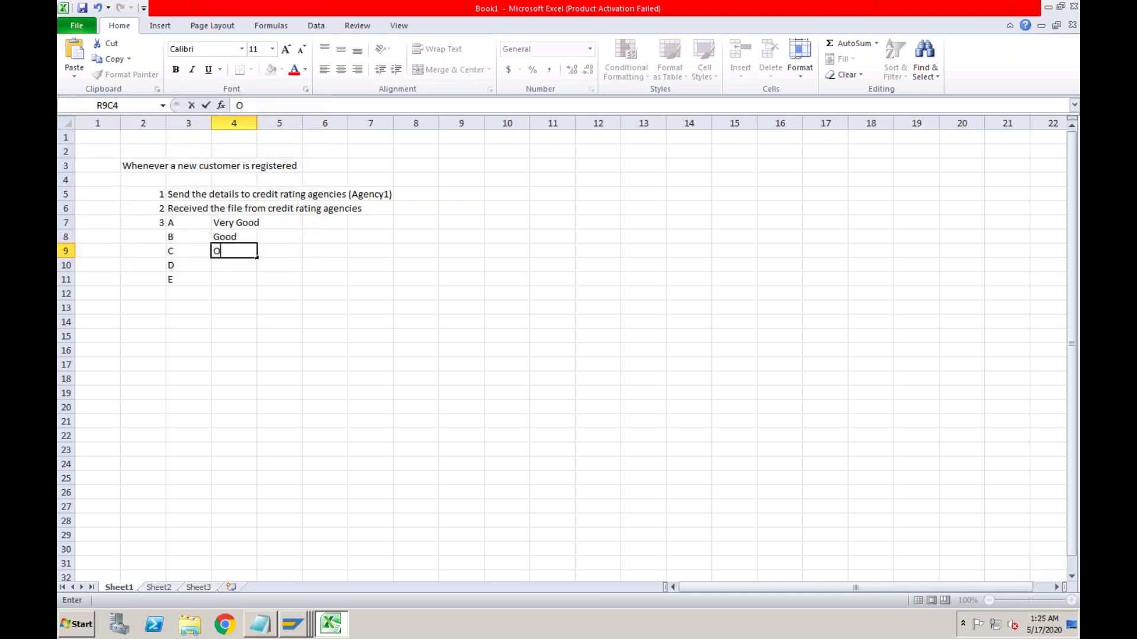
text(K)
key(Return)
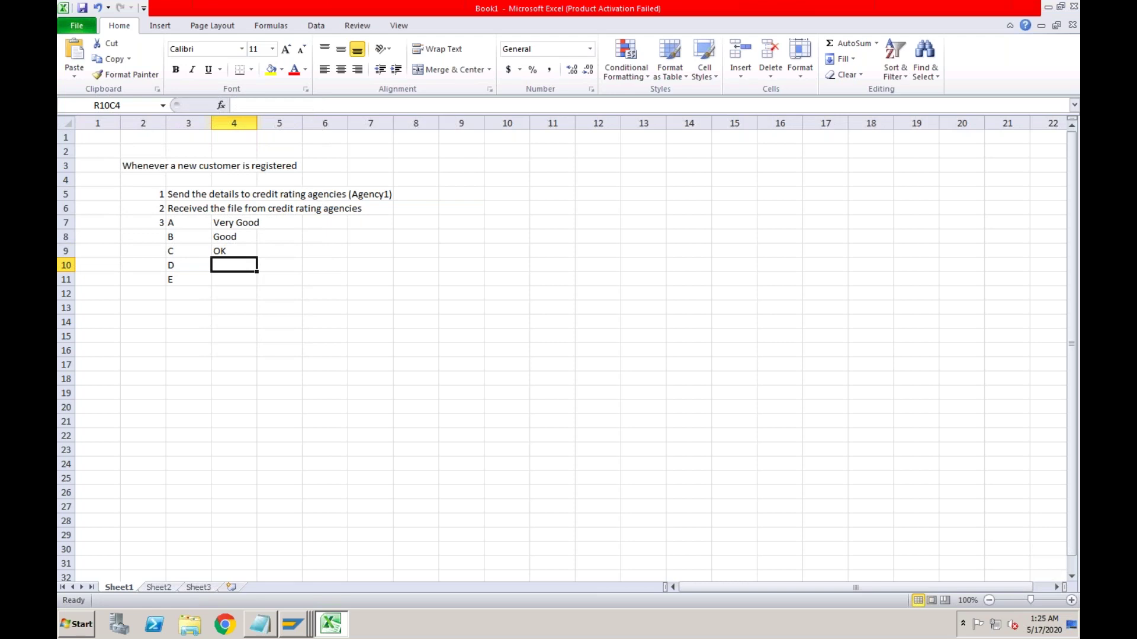
text(Bad)
key(BackSpace)
key(BackSpace)
key(BackSpace)
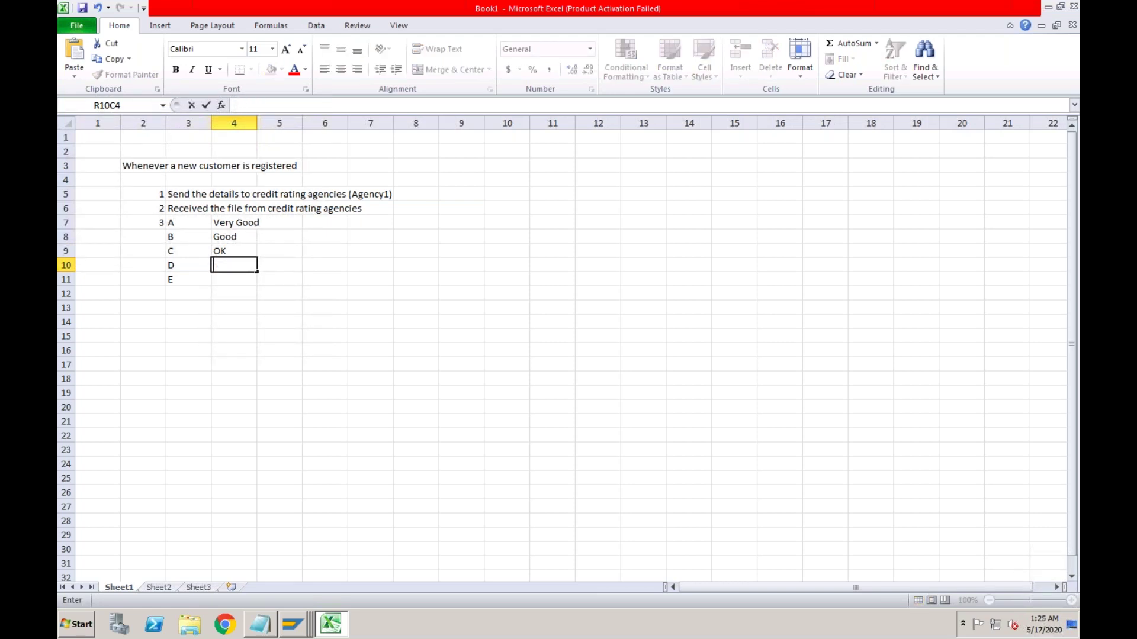
text(Bad)
key(Return)
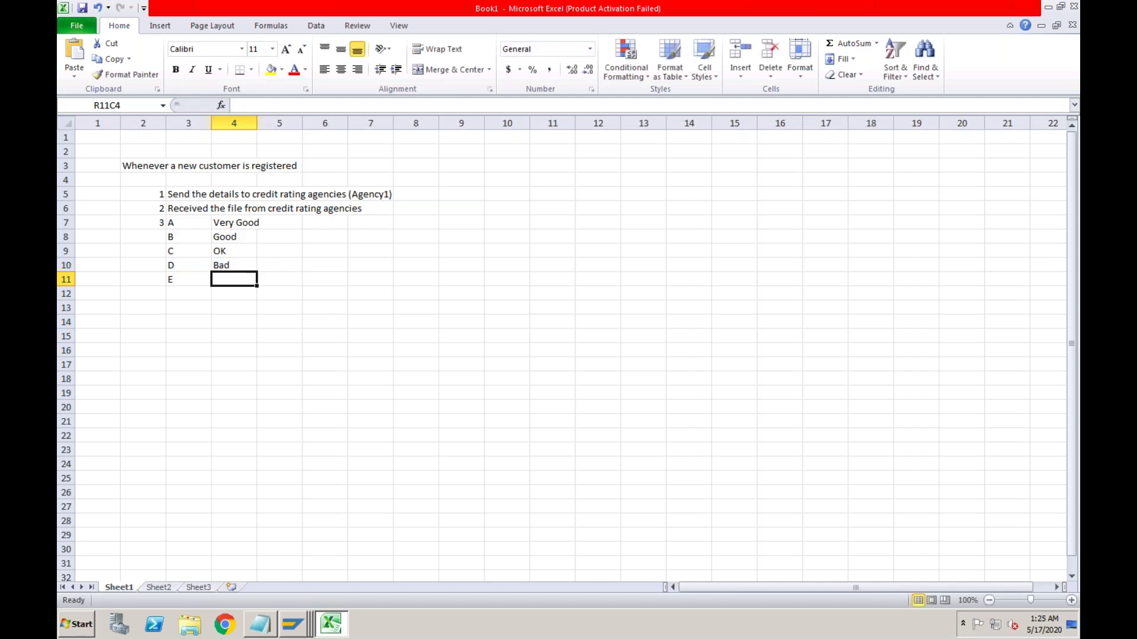
text(Very Bad)
key(Return)
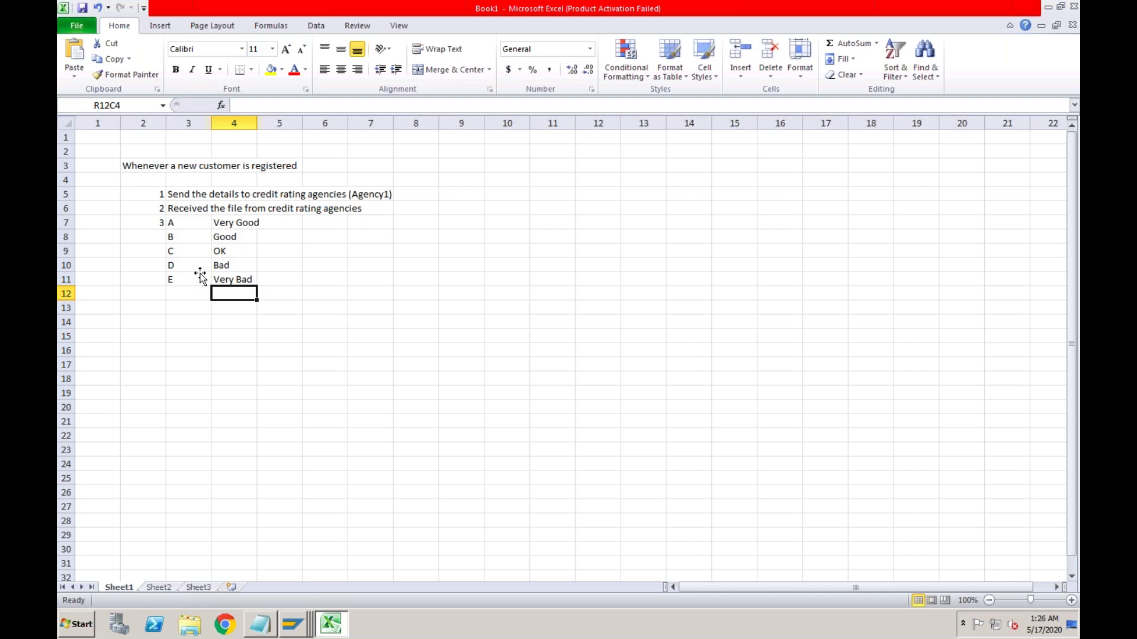
Widen the ratings column so 'Very Bad' fits
click(189, 265)
click(187, 277)
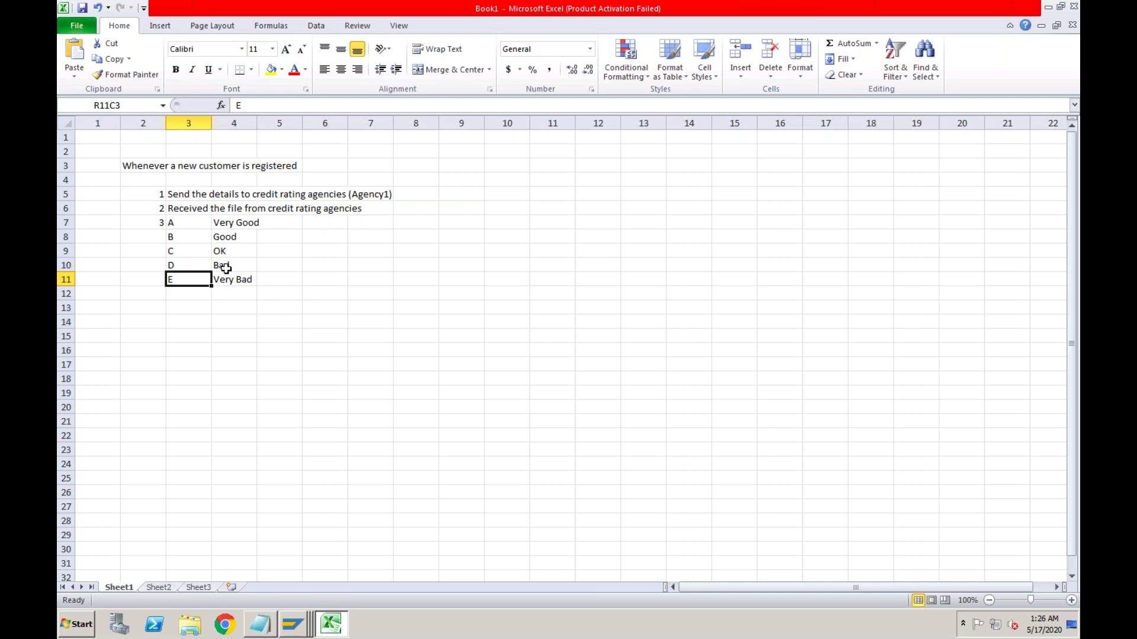
click(245, 267)
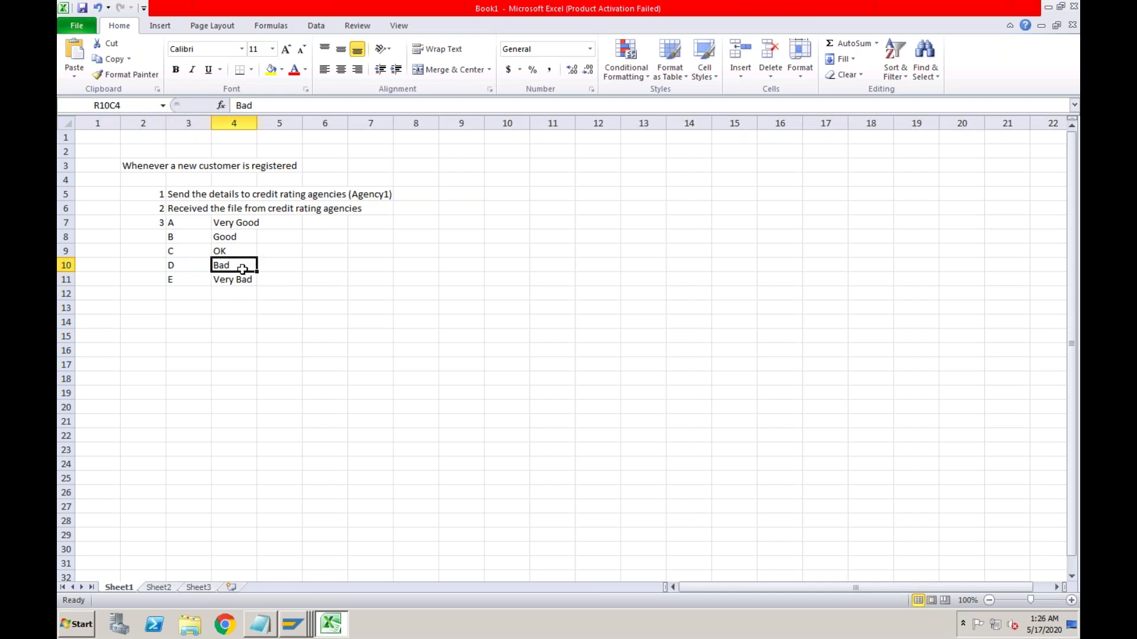
click(240, 279)
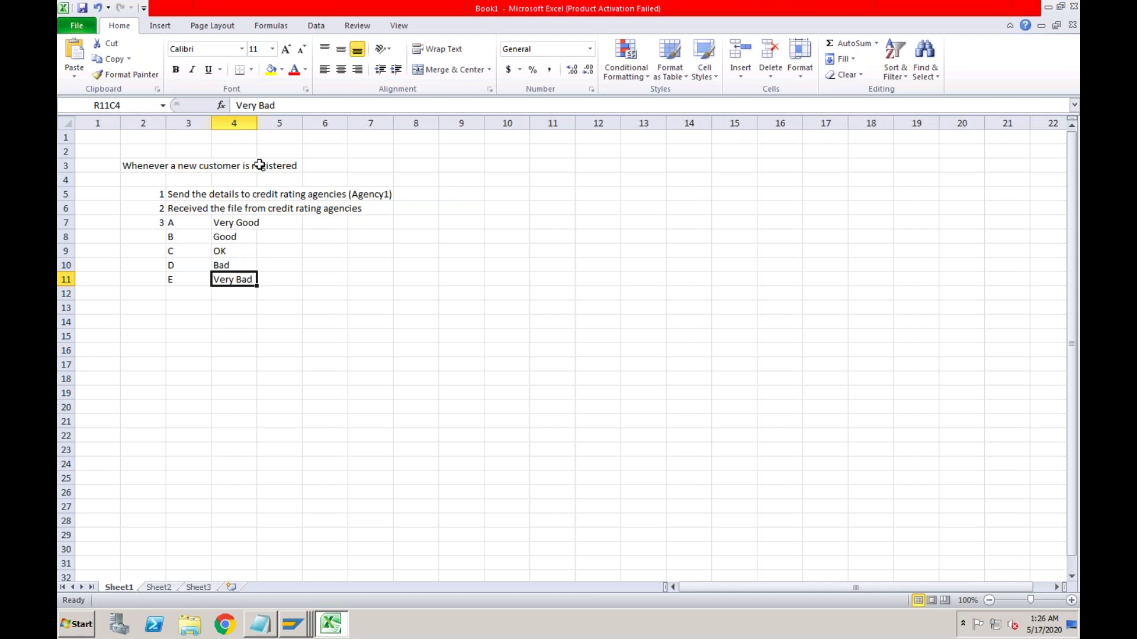
drag(257, 124, 263, 123)
click(195, 222)
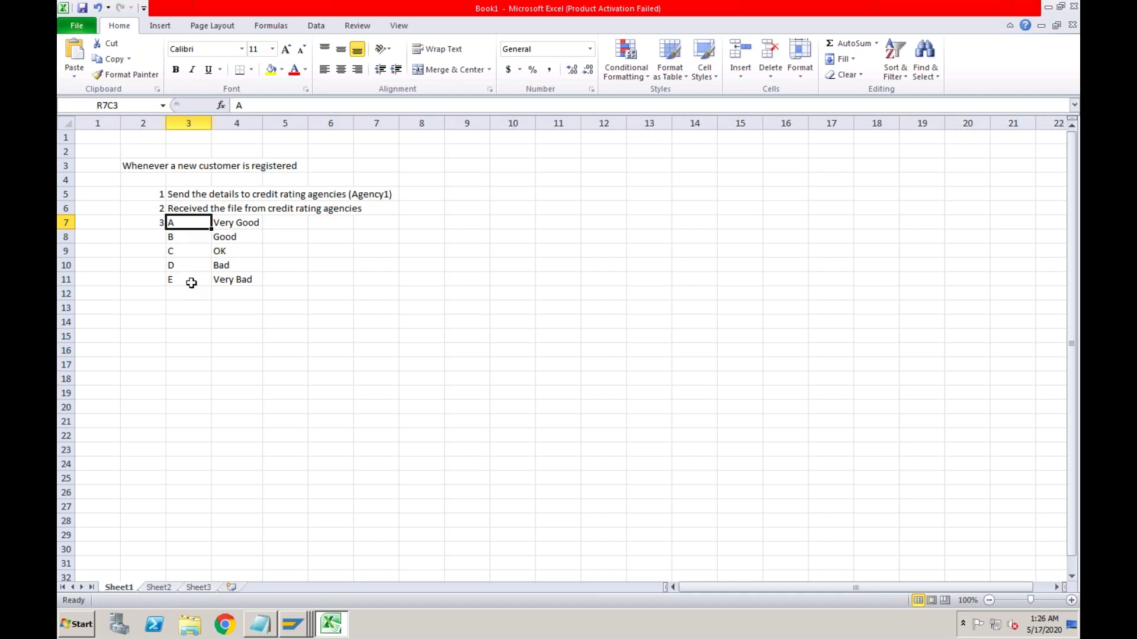
click(281, 279)
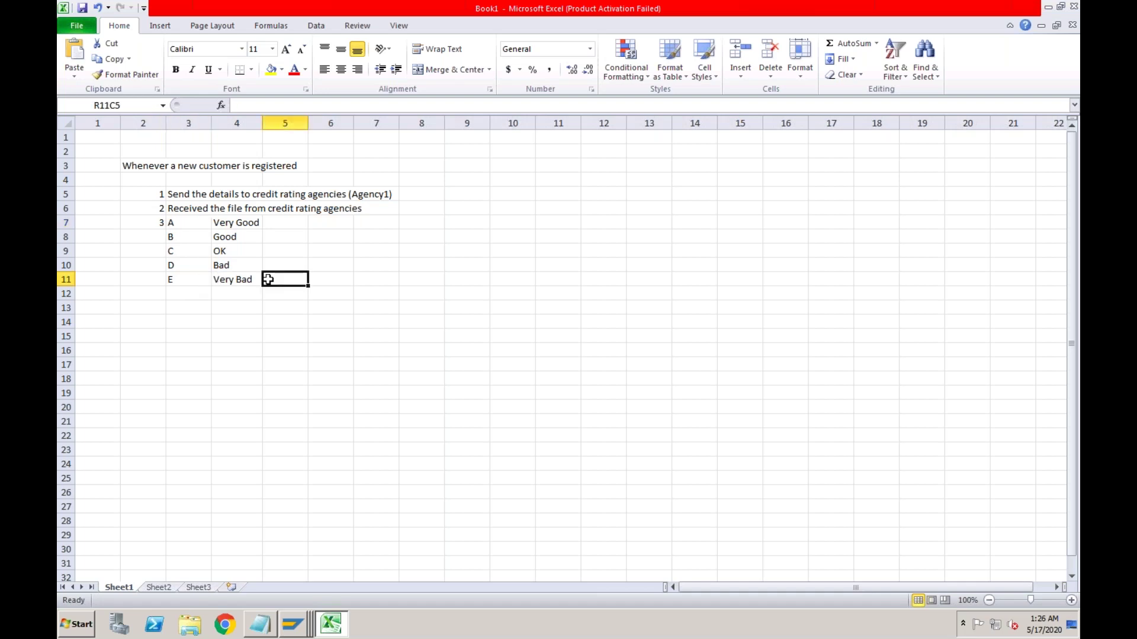
Enter scores 20, 40 and 60 for the Very Bad, Bad and OK ratings
click(193, 282)
click(282, 282)
text(20)
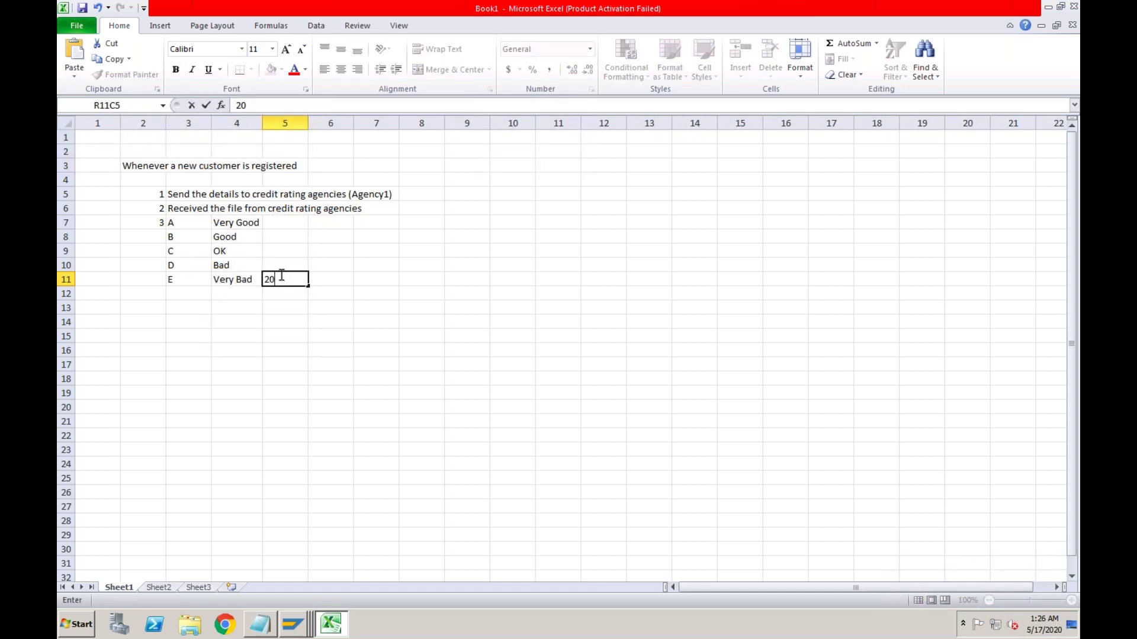
click(274, 263)
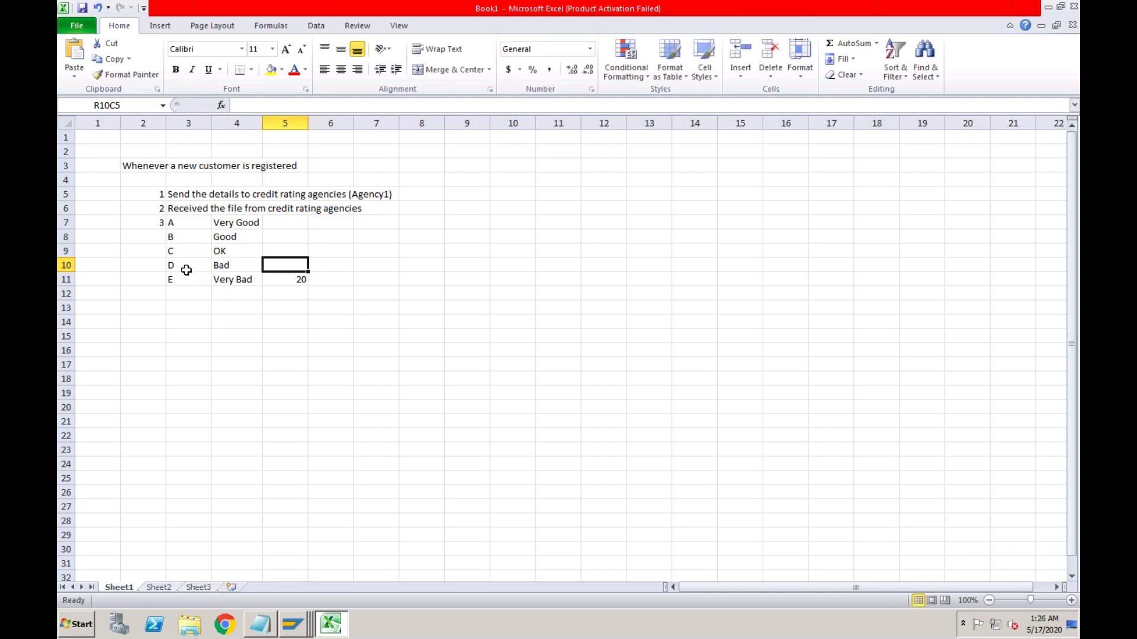
text(40)
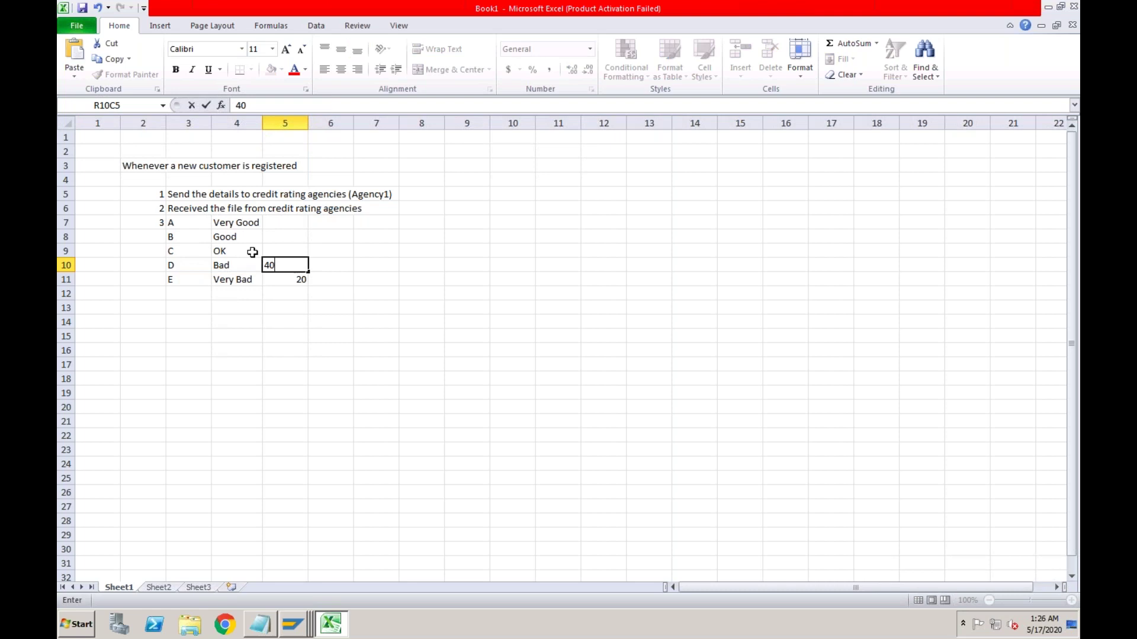
click(272, 252)
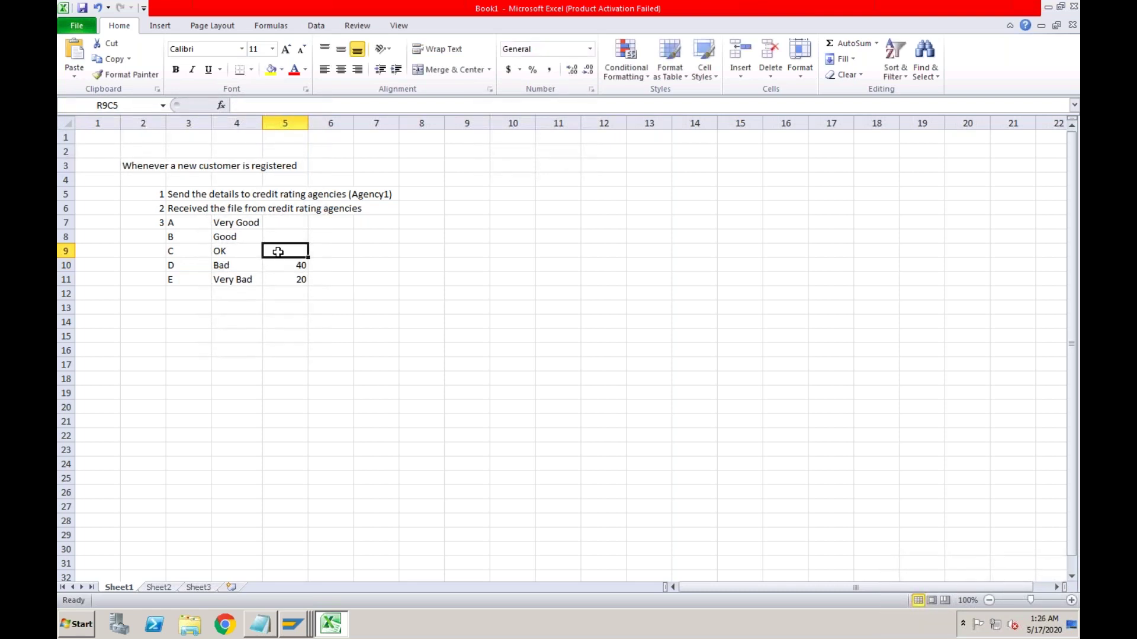
text(60)
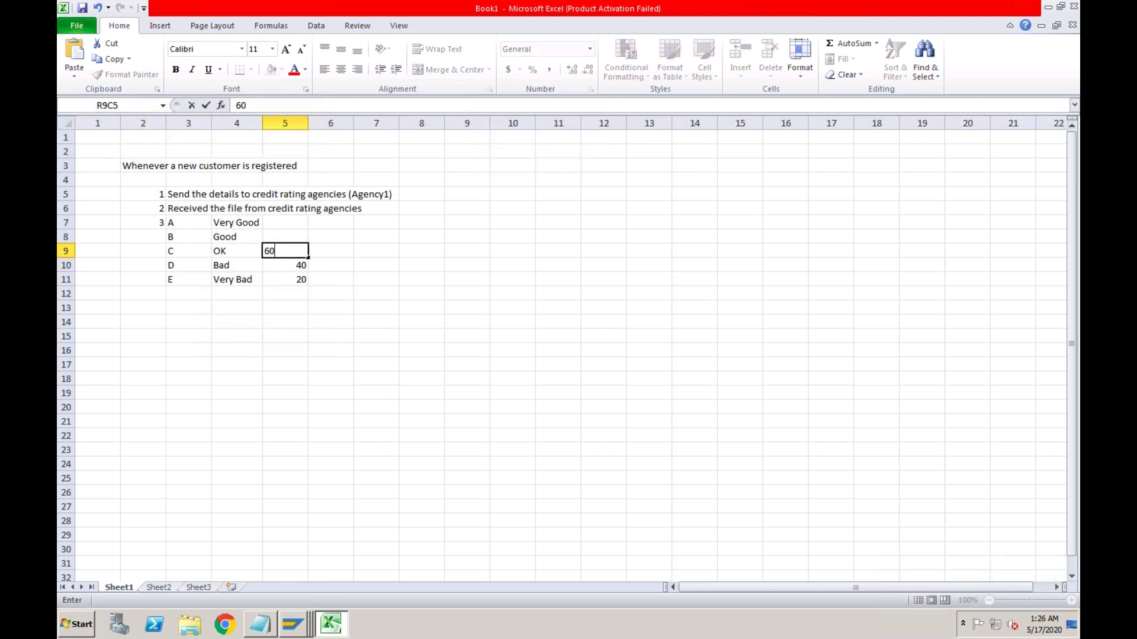
Change the Very Bad score to the range '01 to 20'
double_click(284, 282)
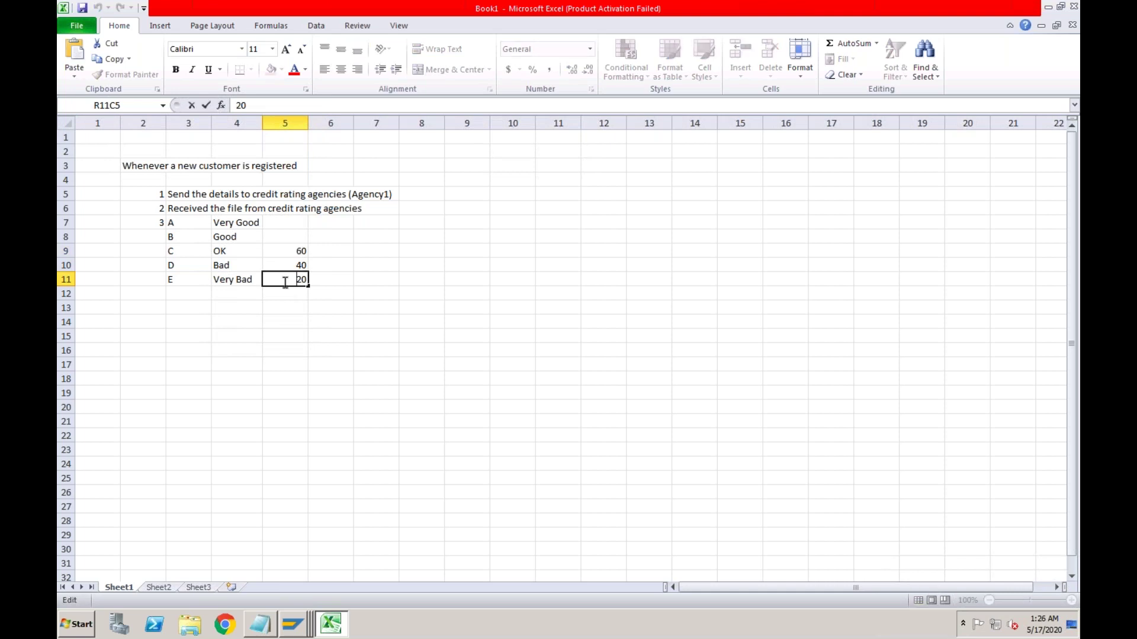
text(1-)
click(281, 307)
click(287, 282)
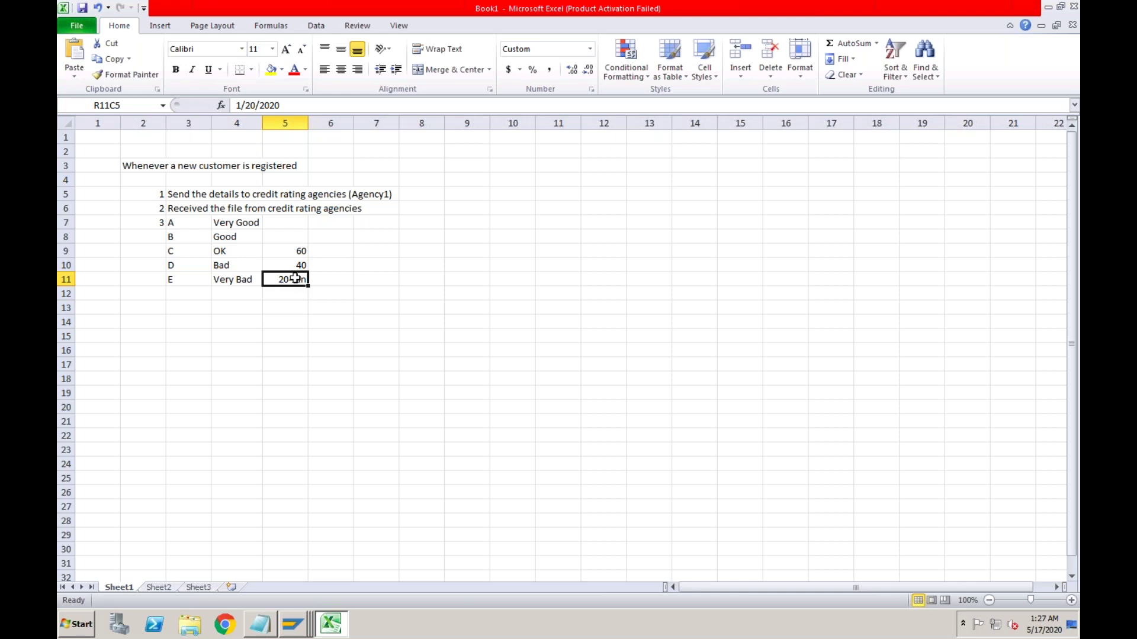
text(01 to 20)
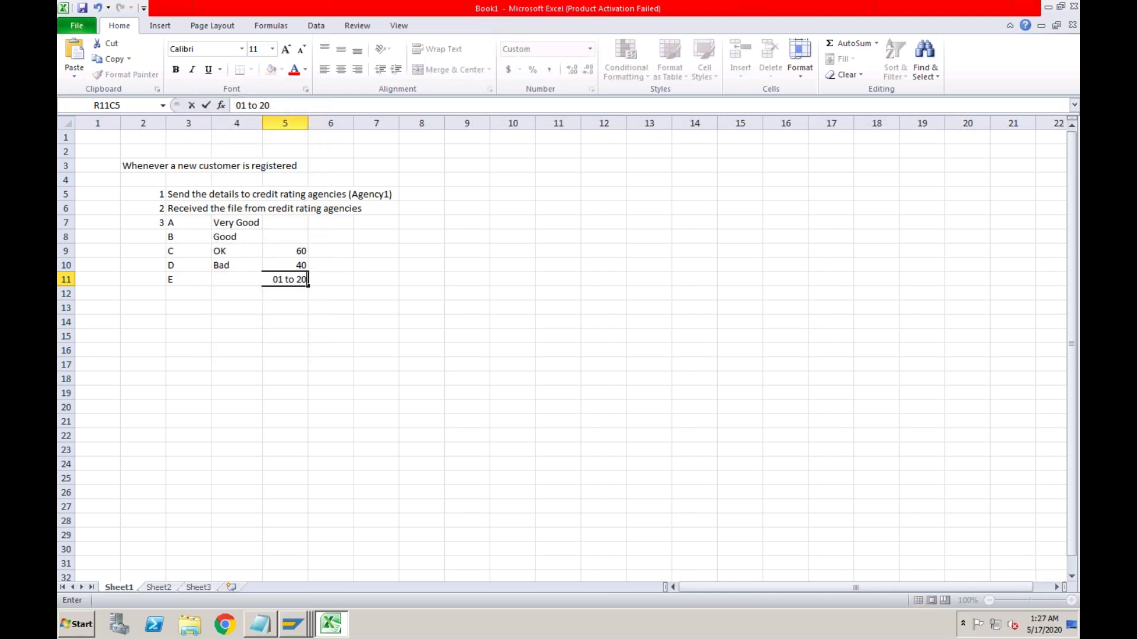
key(Return)
Replace the Bad and OK scores with '21 to 40' and '41 to 60'
click(287, 265)
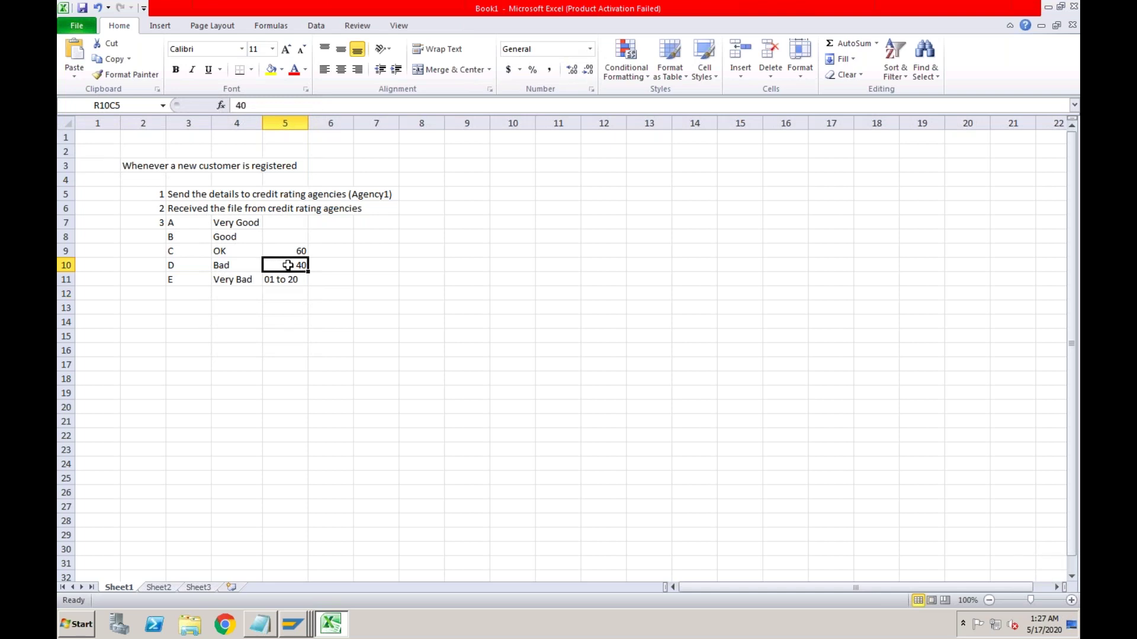
double_click(303, 264)
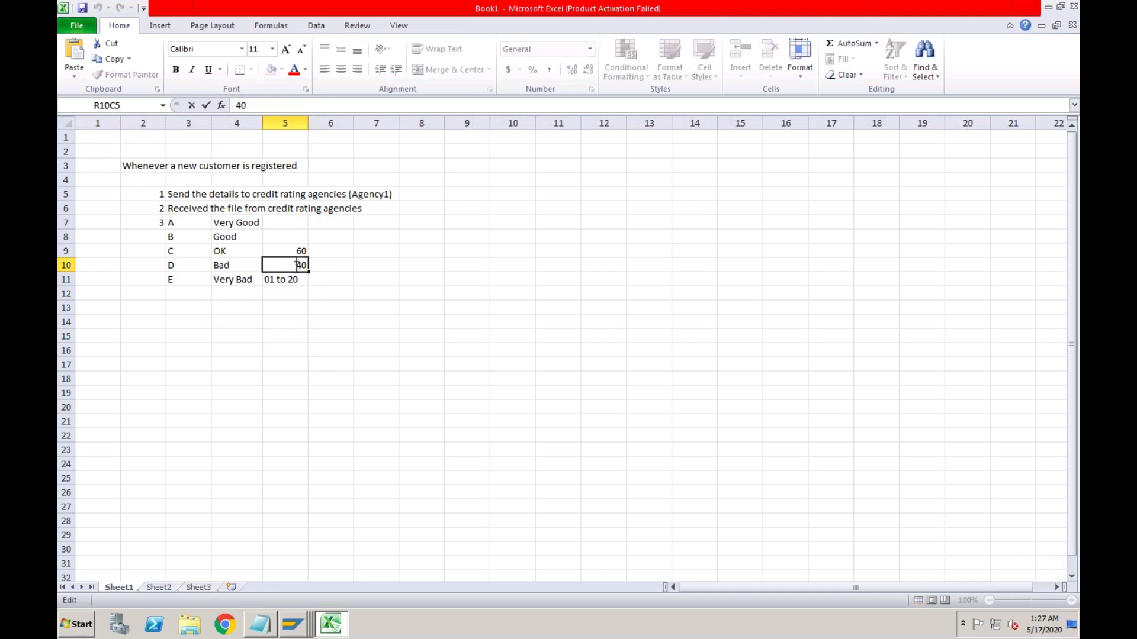
double_click(306, 265)
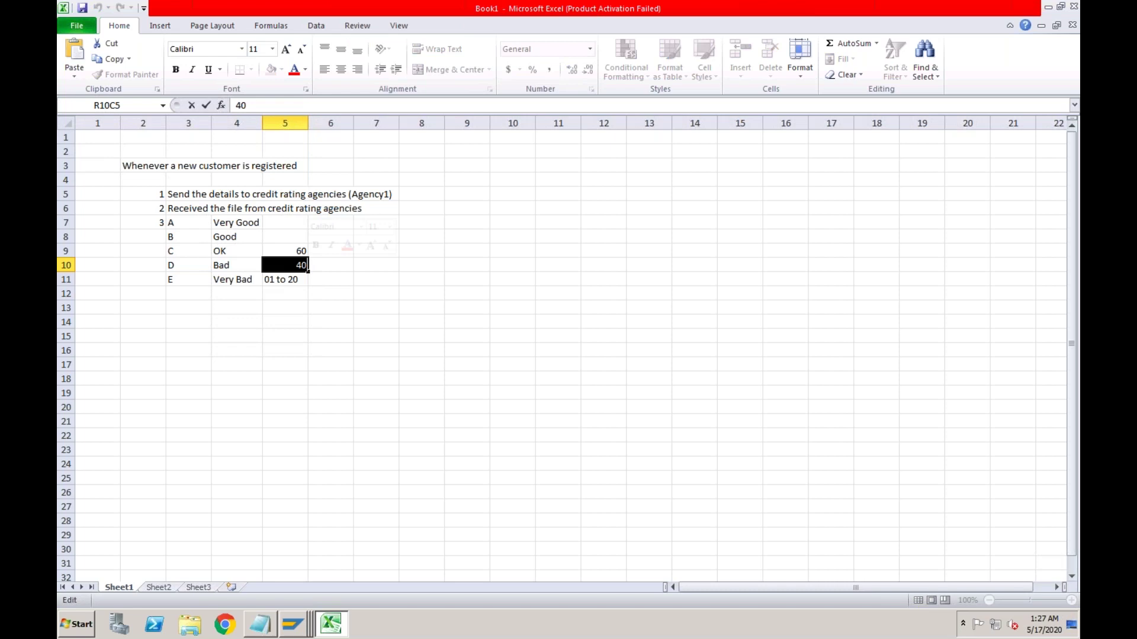
text(21 to 40)
key(Return)
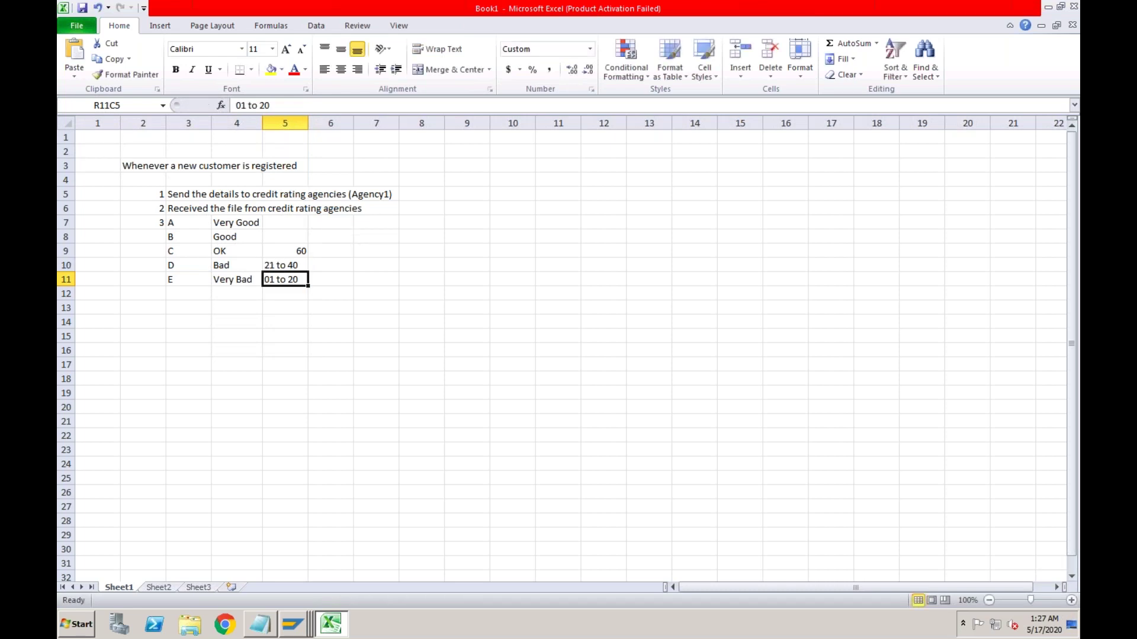
click(293, 251)
double_click(299, 251)
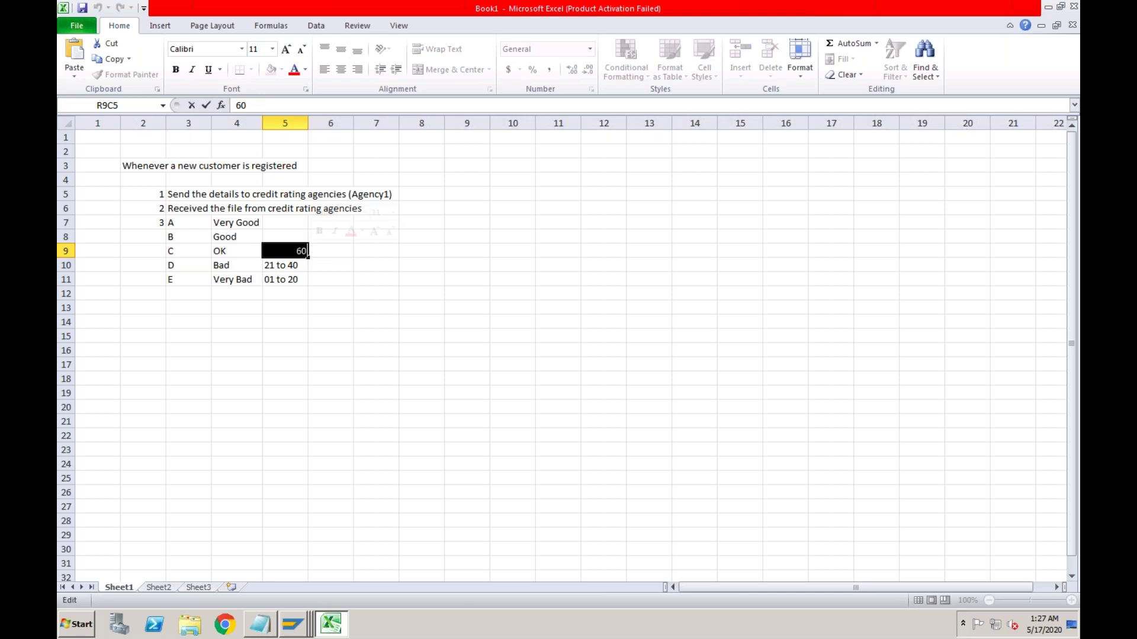
text(41 to 60)
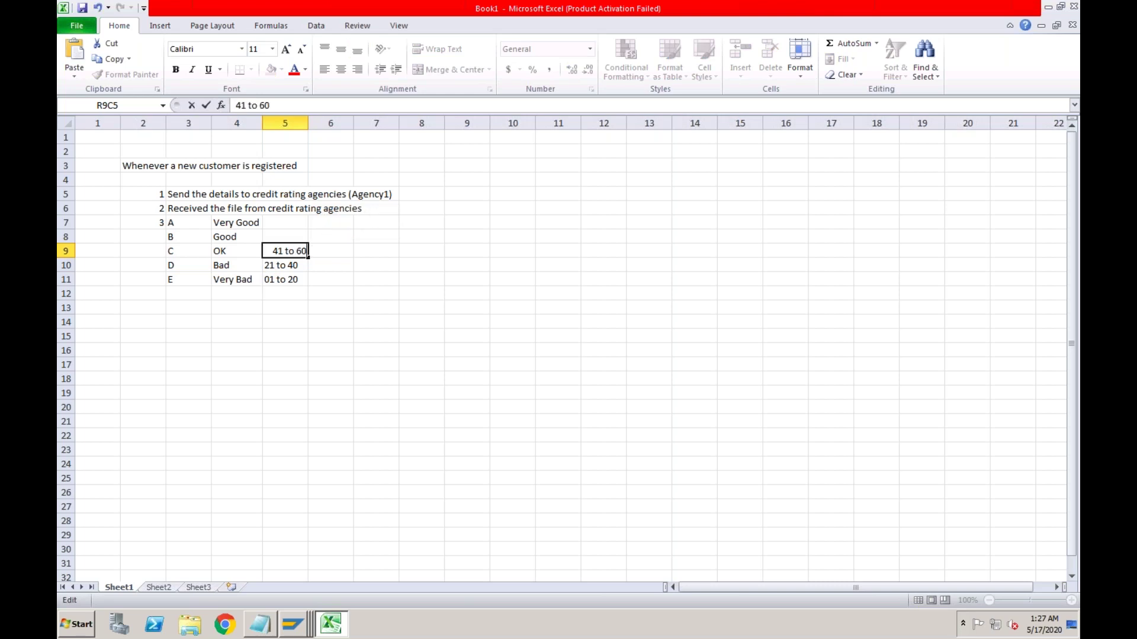
key(Return)
Enter '61 to 80' for Good and '81 to 100' for Very Good
click(287, 237)
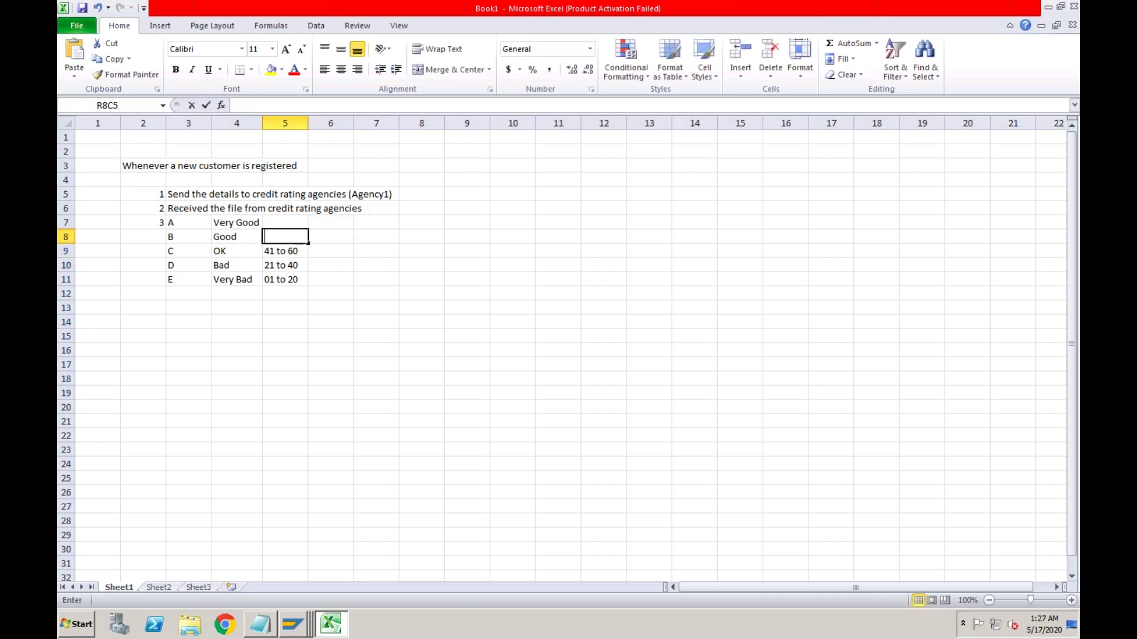
text(61 to )
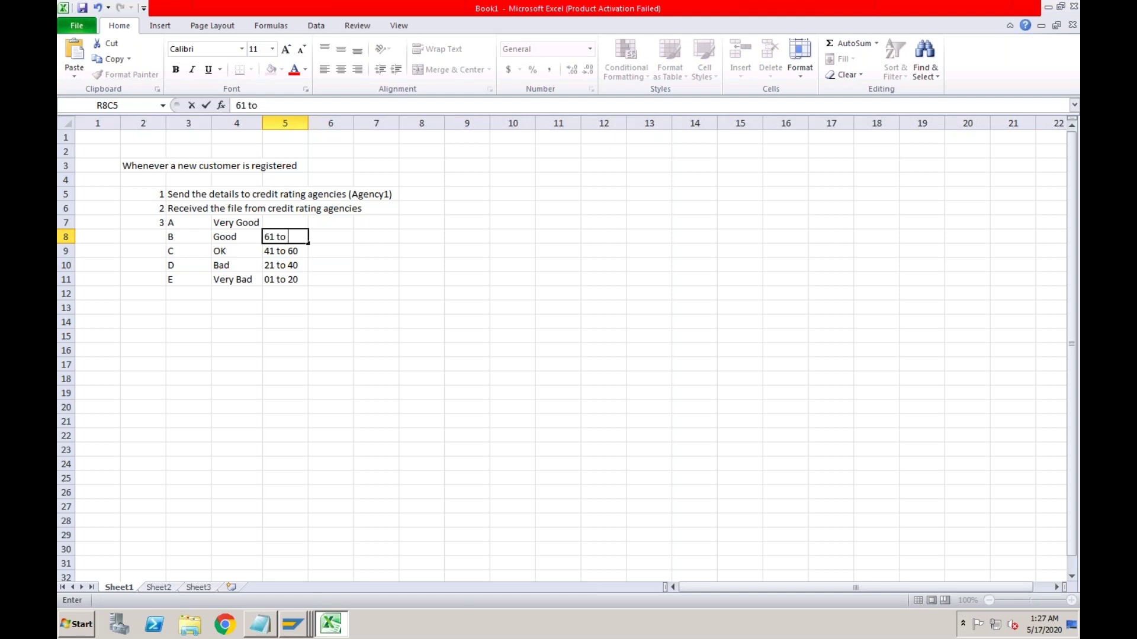
text(80)
key(Return)
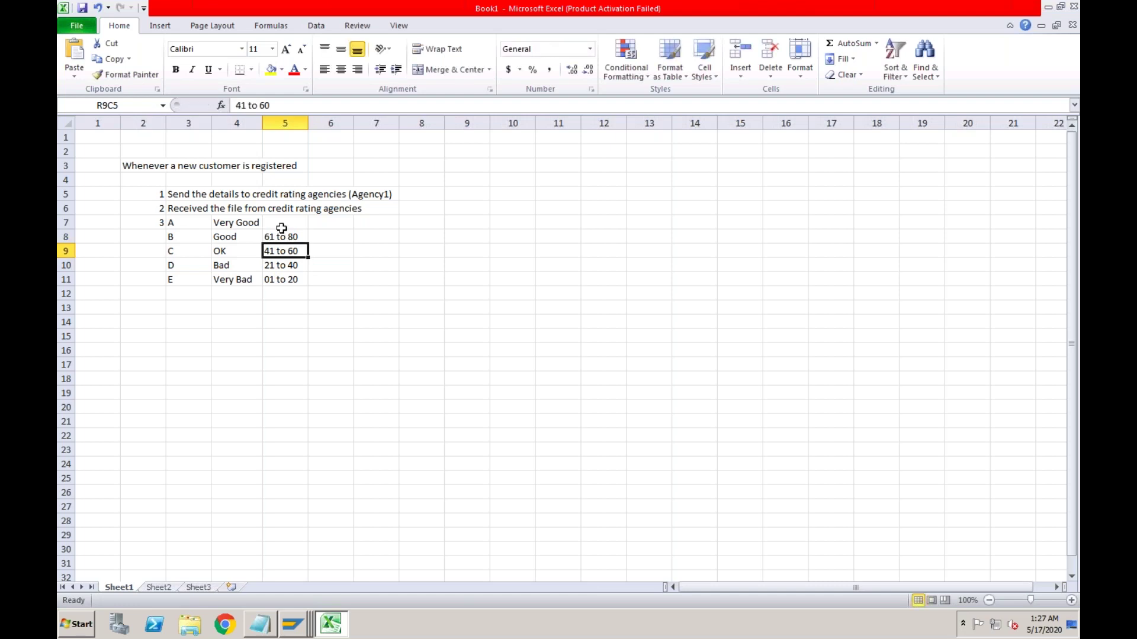
click(281, 225)
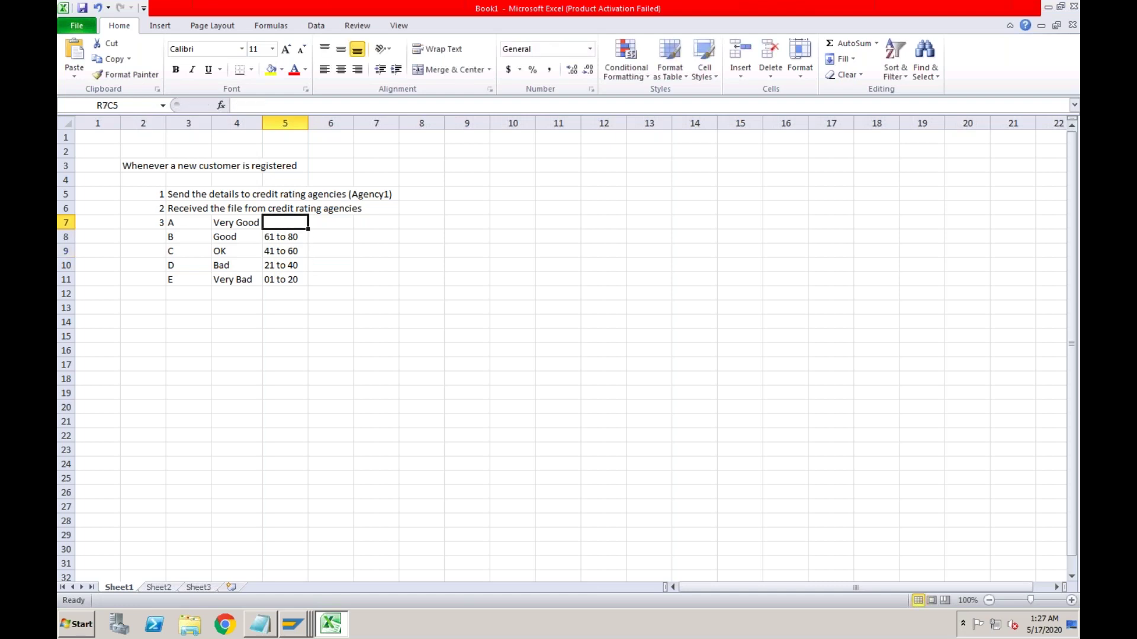
text(81)
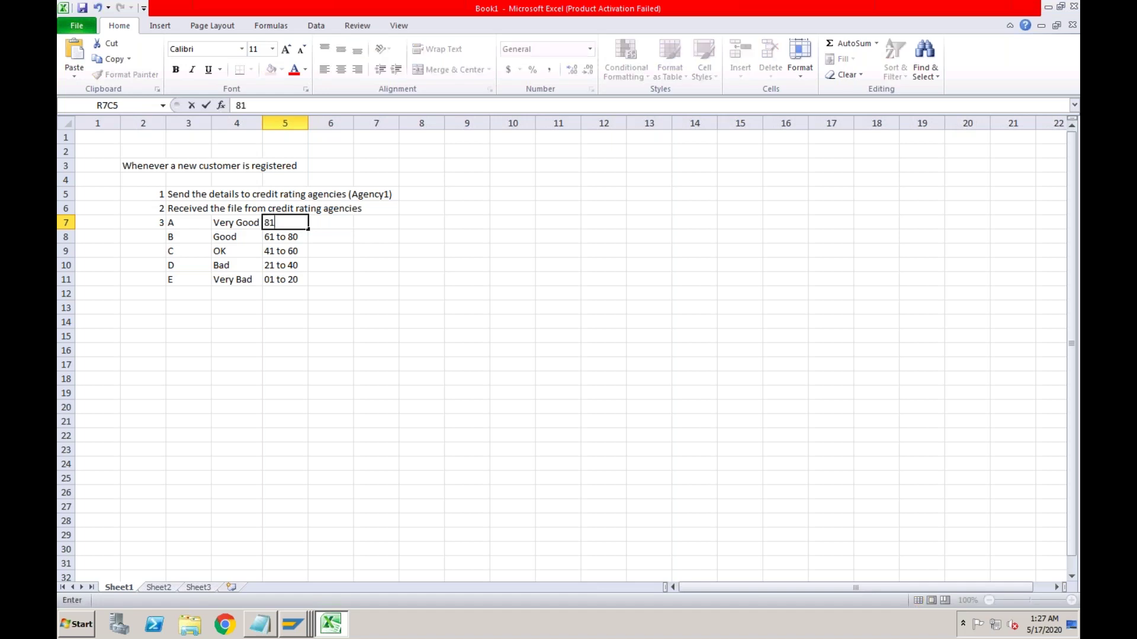
text( to 100)
key(Return)
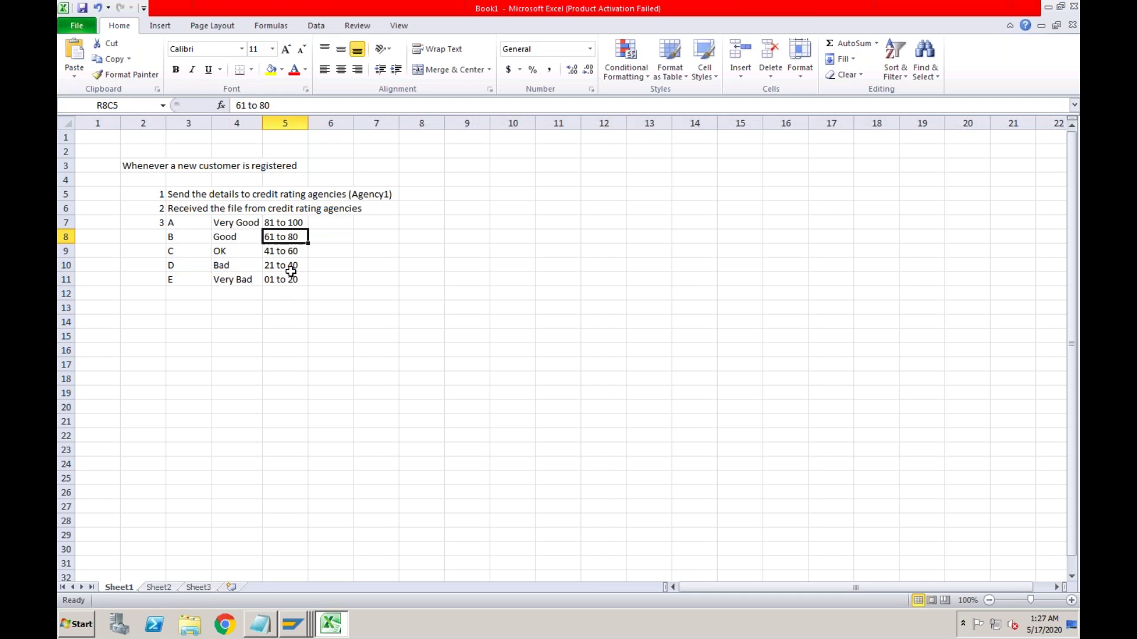
Review the five ratings and their score ranges
click(252, 225)
drag(252, 224, 247, 277)
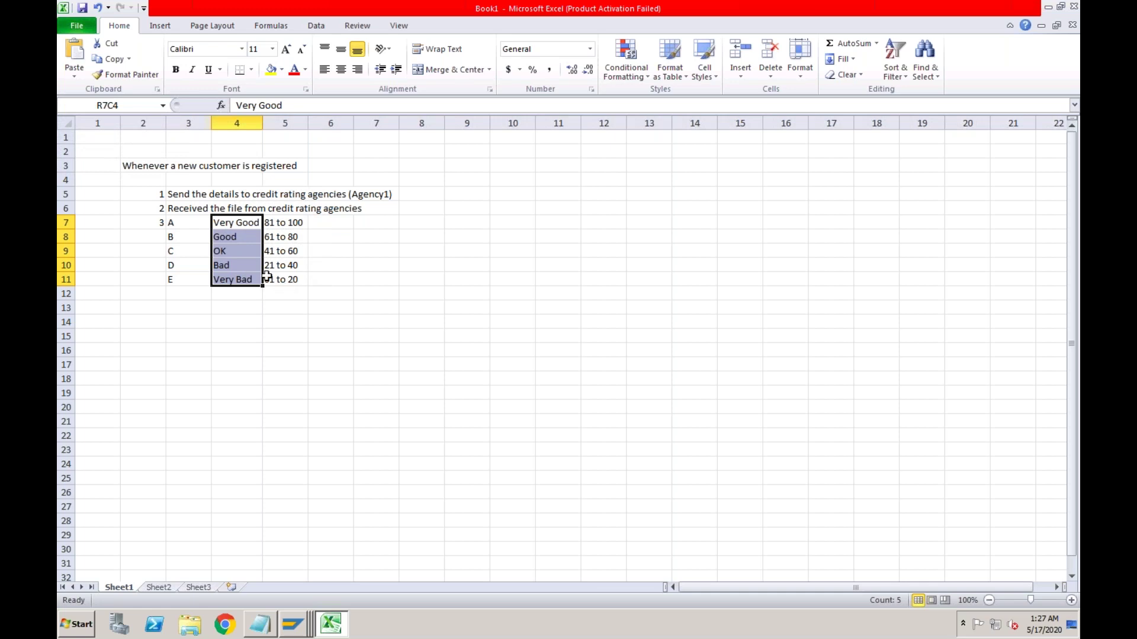
click(286, 223)
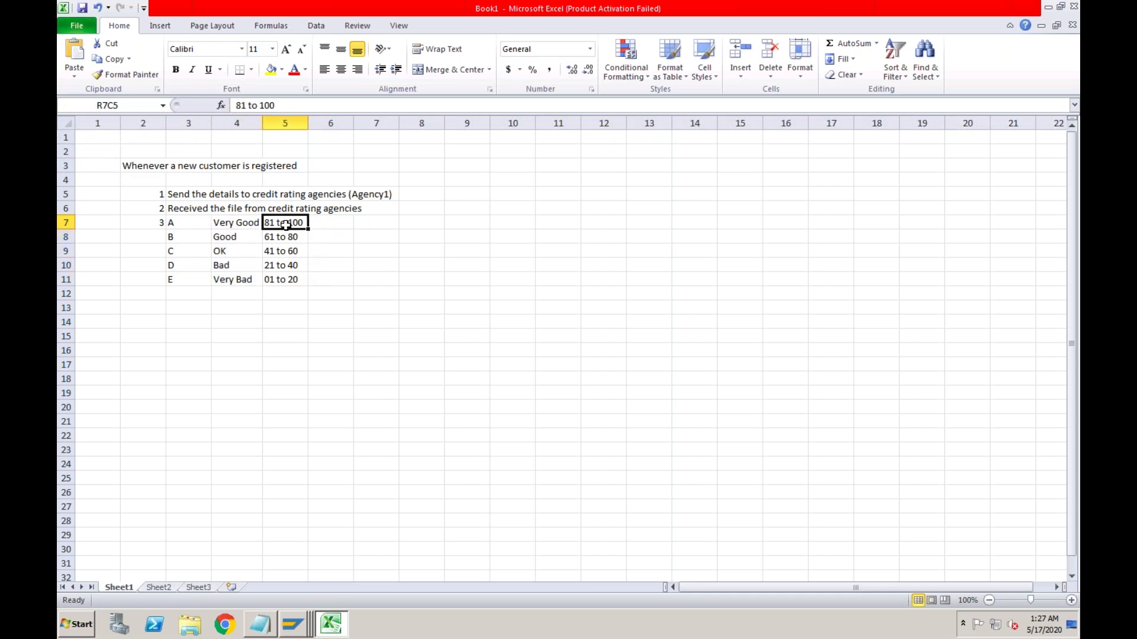
click(287, 237)
click(284, 252)
click(283, 267)
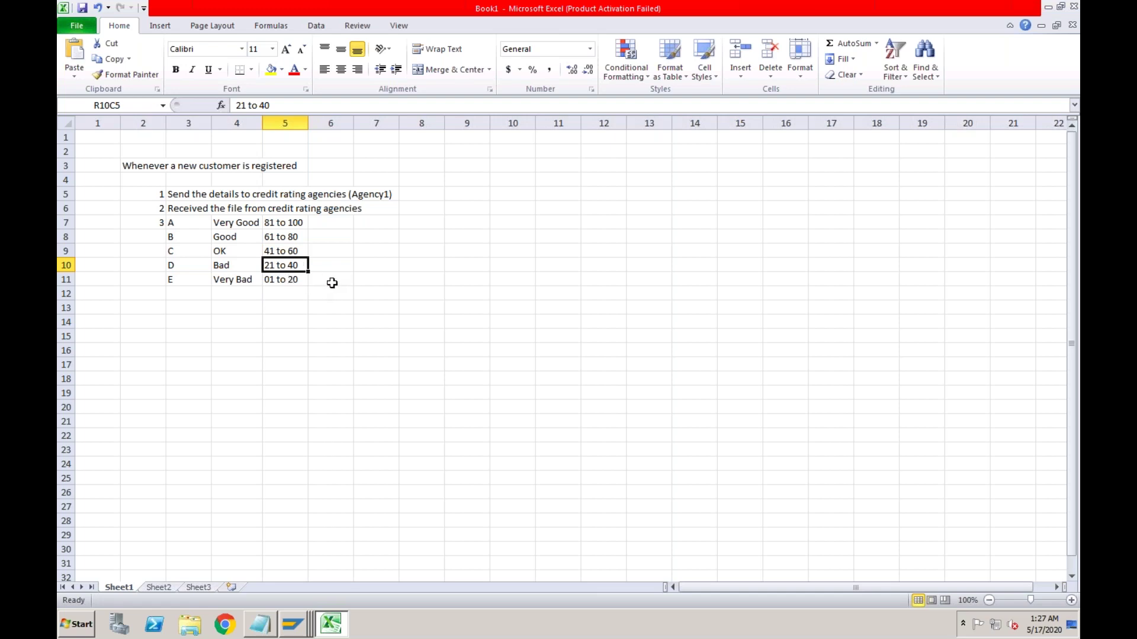
click(333, 282)
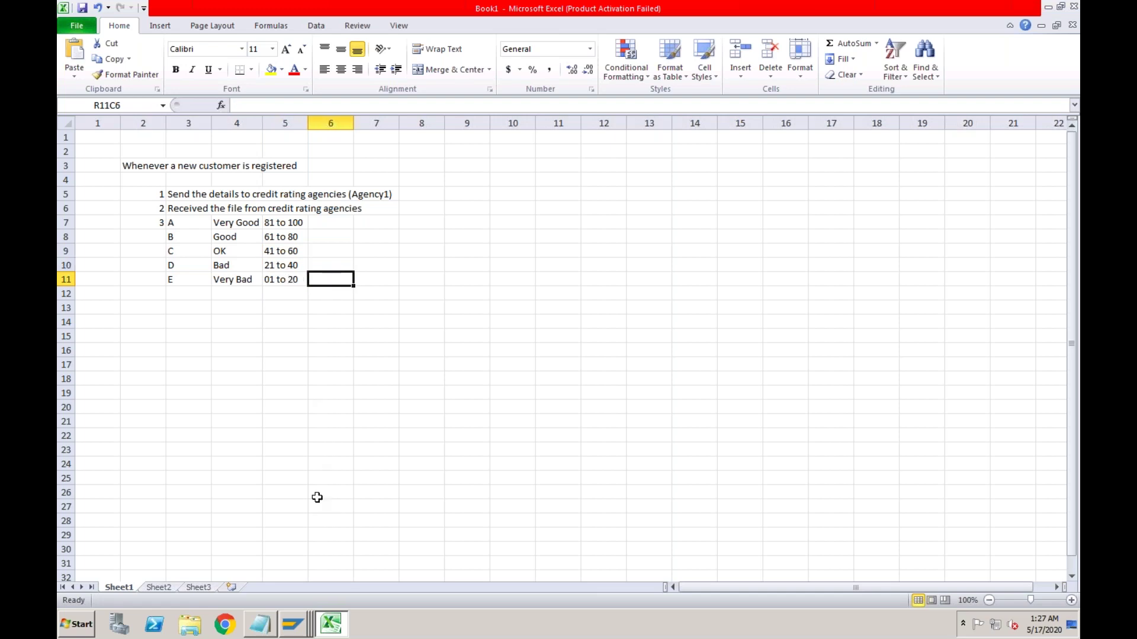
mouse_move(296, 628)
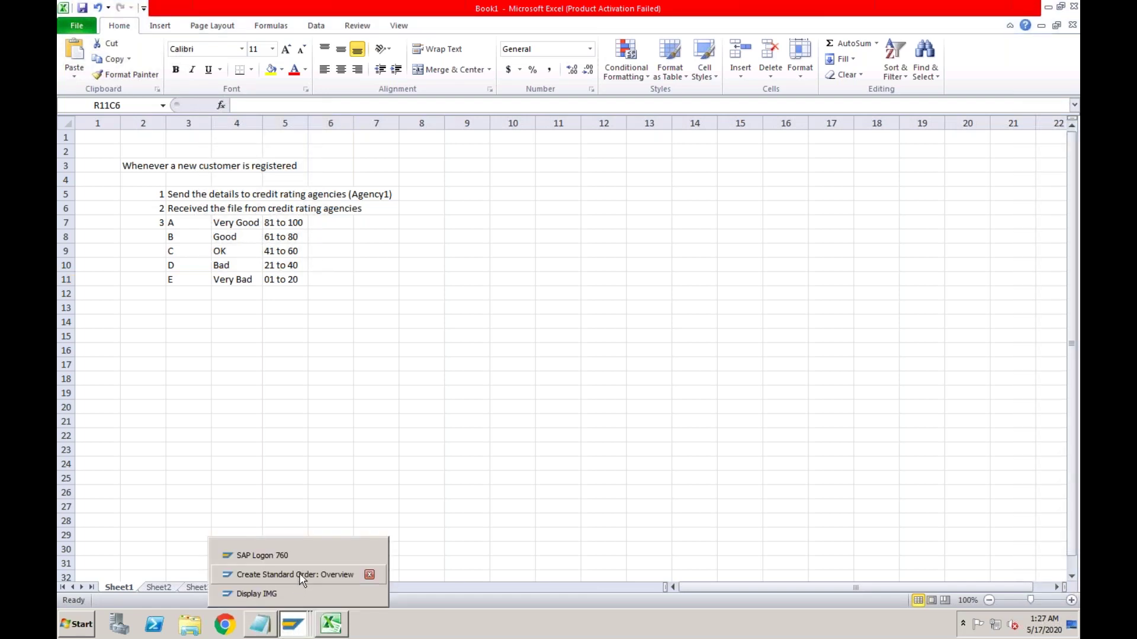
Switch to SAP and start business partner maintenance with /nbp
click(290, 594)
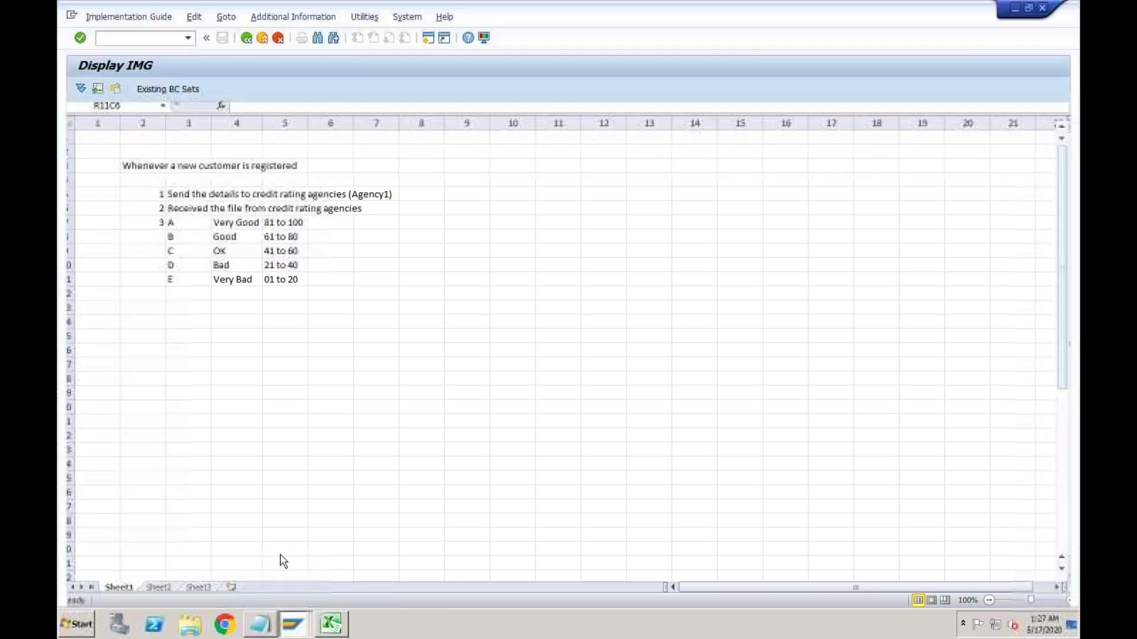
click(160, 39)
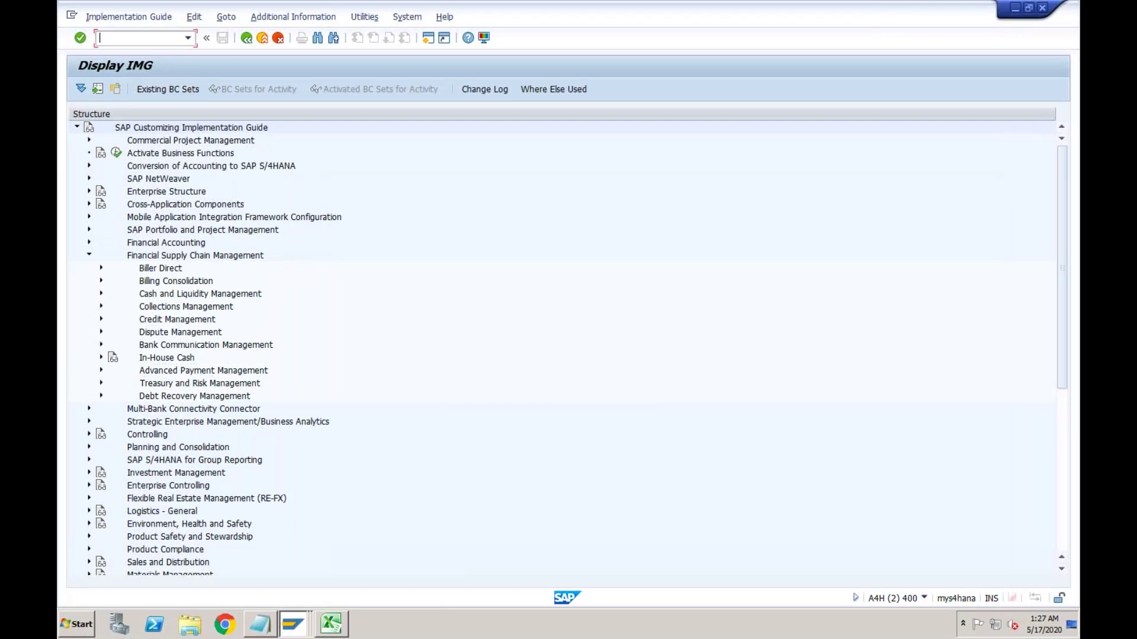
text(/nbp)
key(Return)
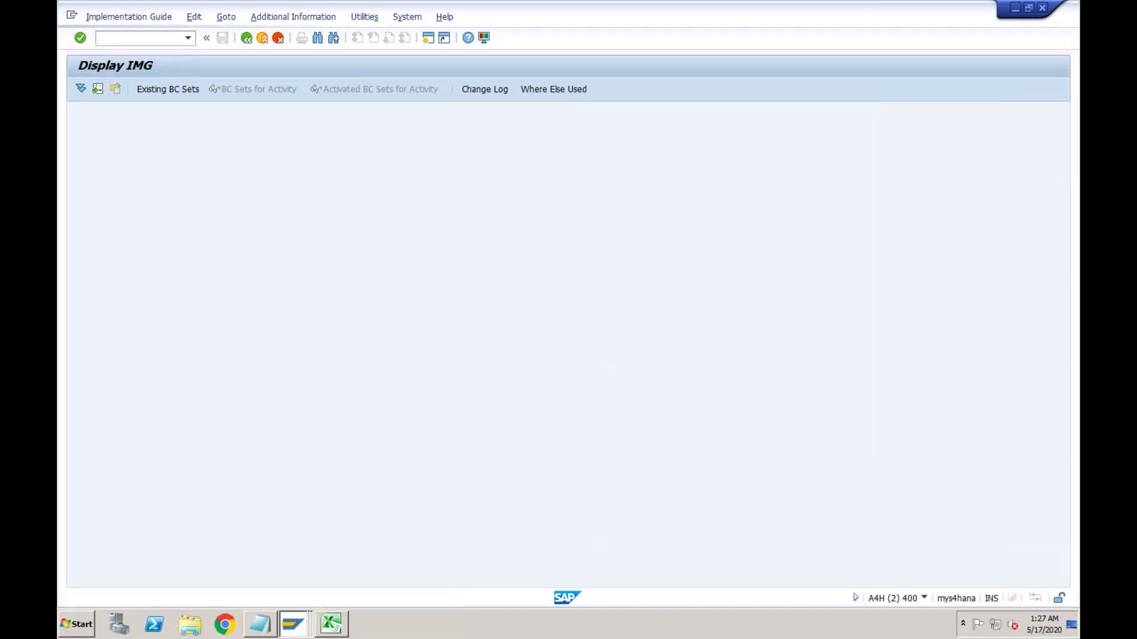
Open the test customer's business partner record in the SAP Credit Management role
click(172, 176)
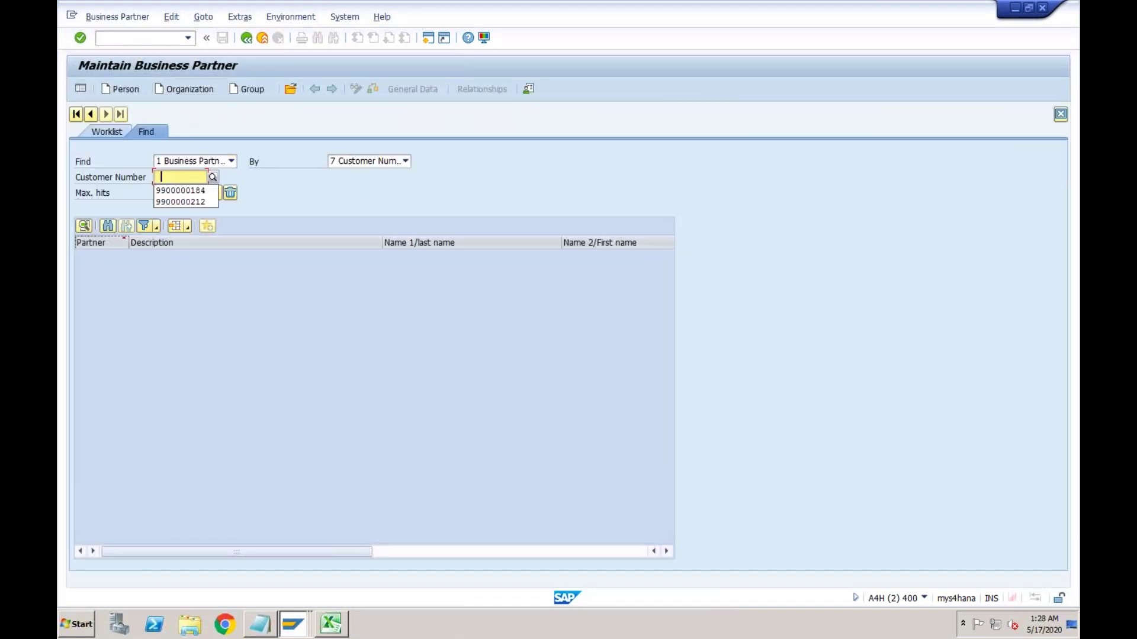
click(178, 187)
click(201, 193)
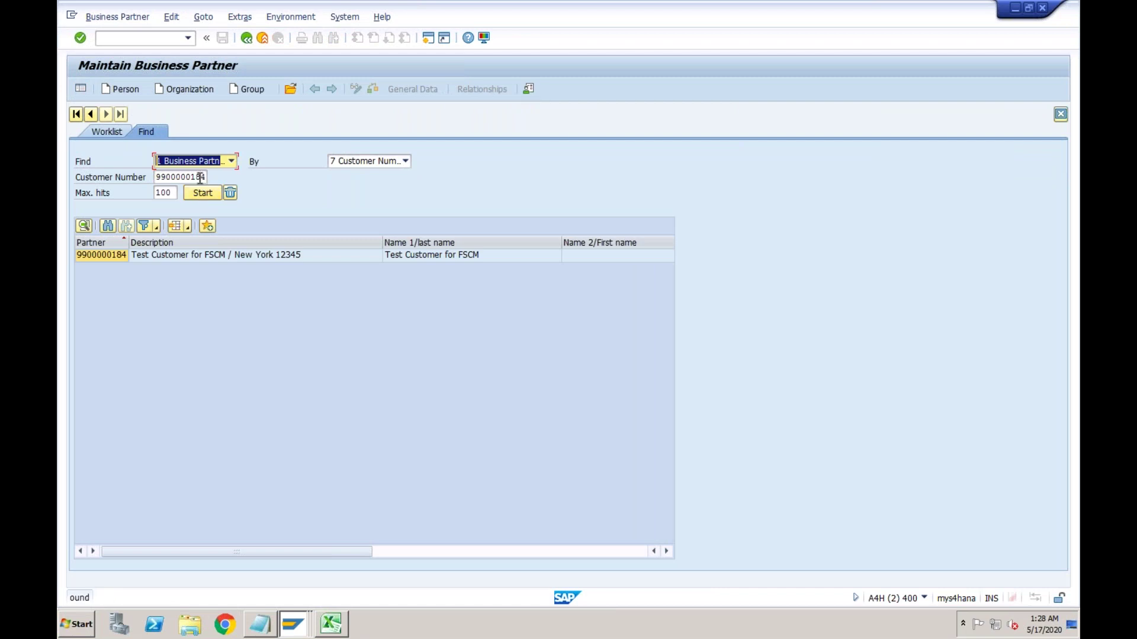
click(203, 259)
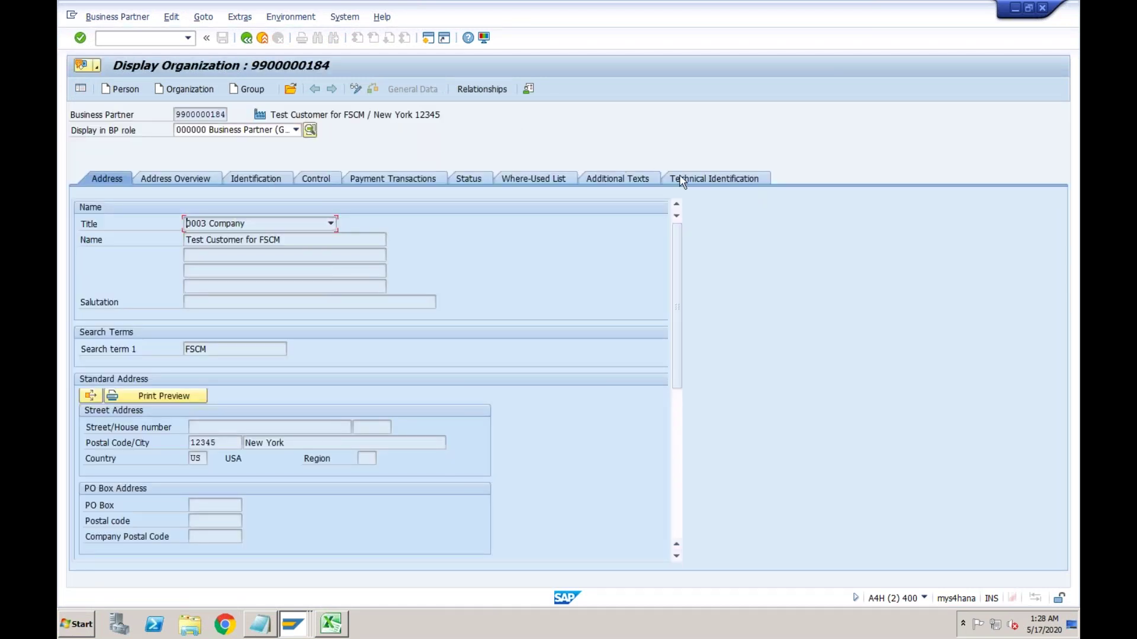
click(296, 130)
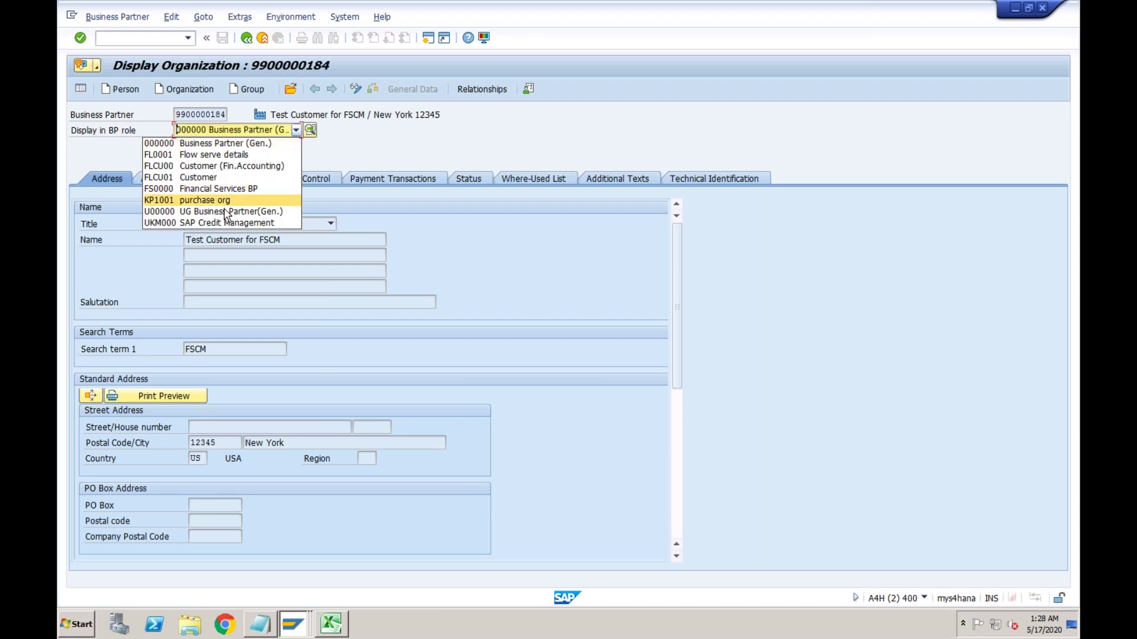
click(228, 222)
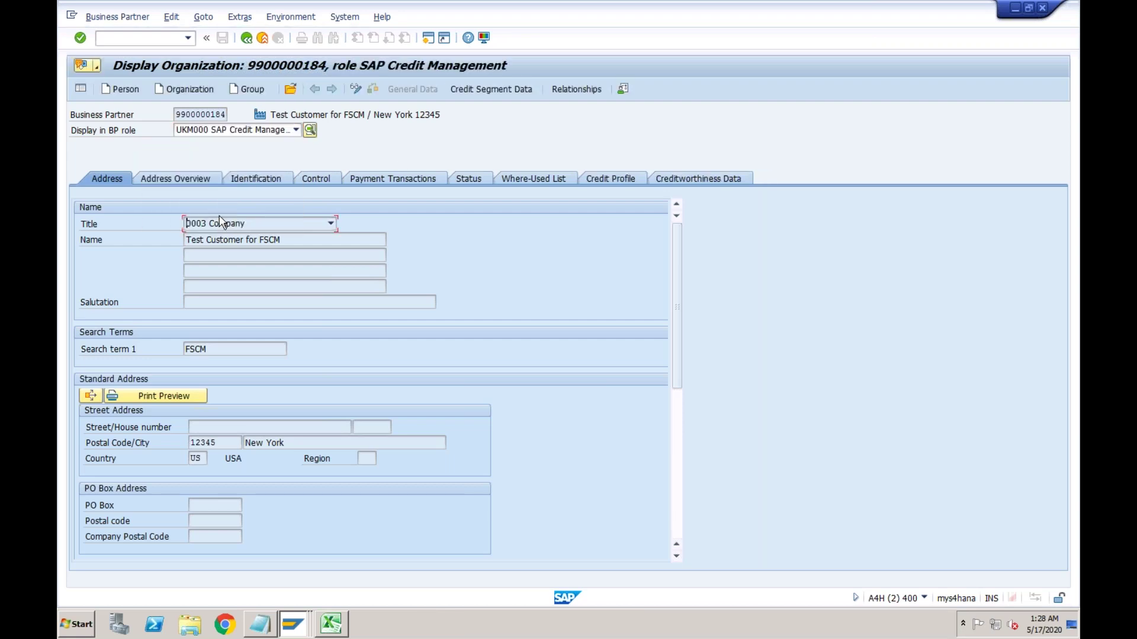
Check the credit profile's score 22, risk class D and credit groups, then return to Excel
click(610, 180)
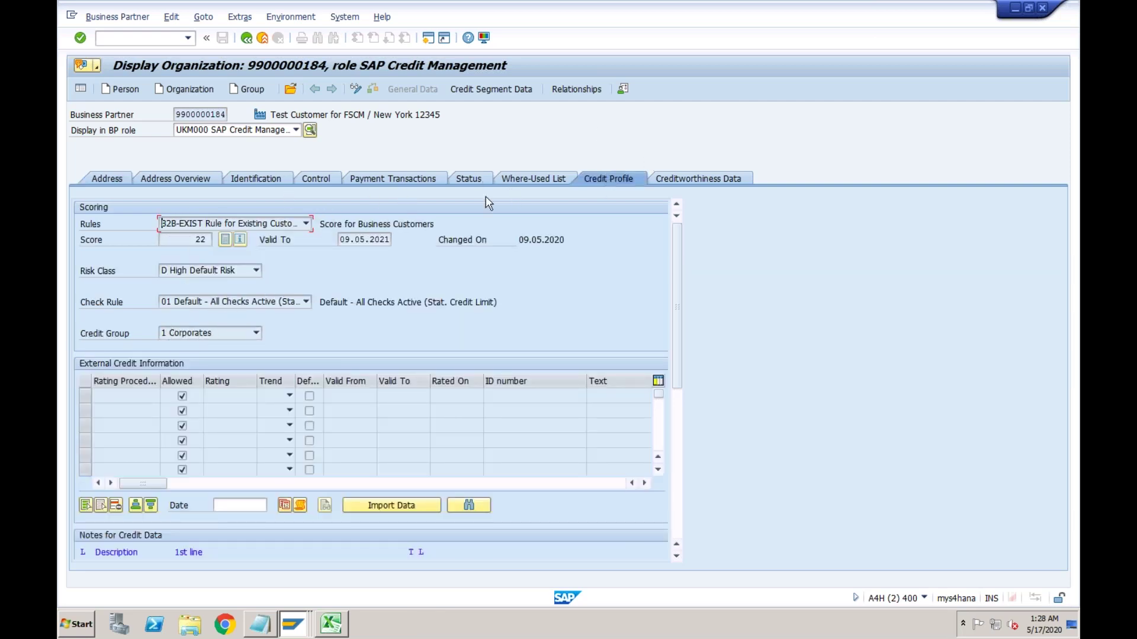
click(181, 335)
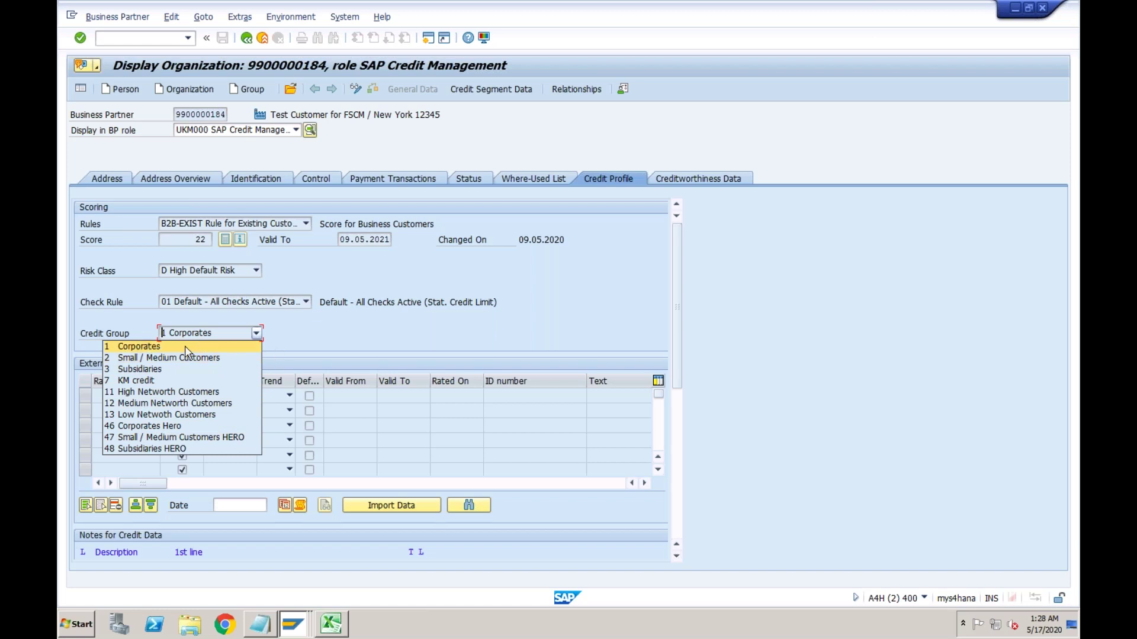
click(332, 624)
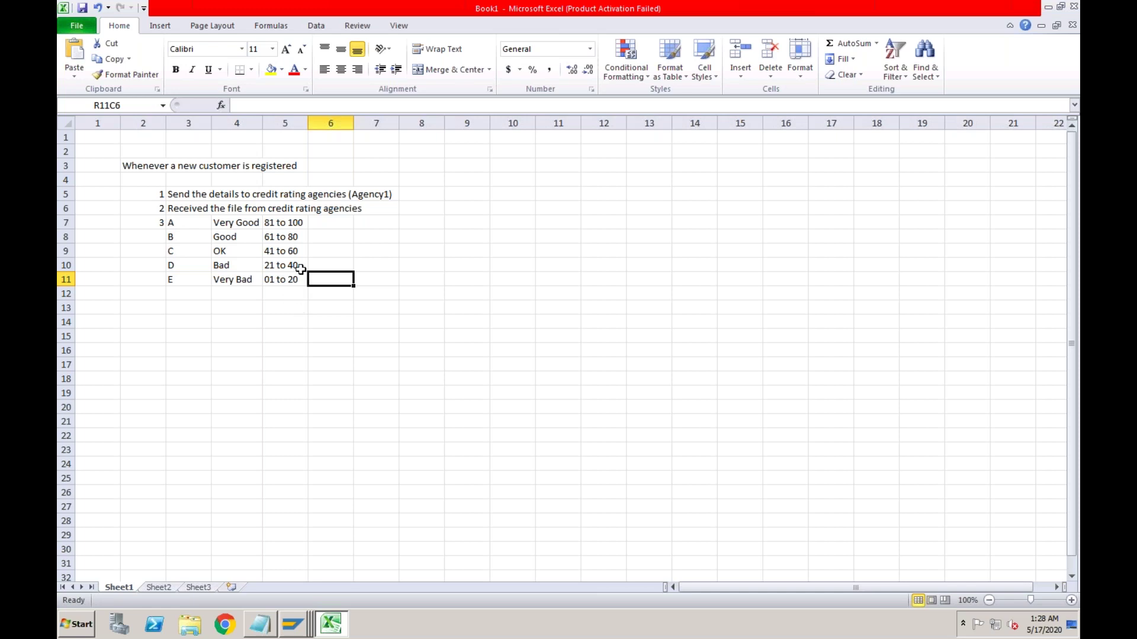
click(294, 282)
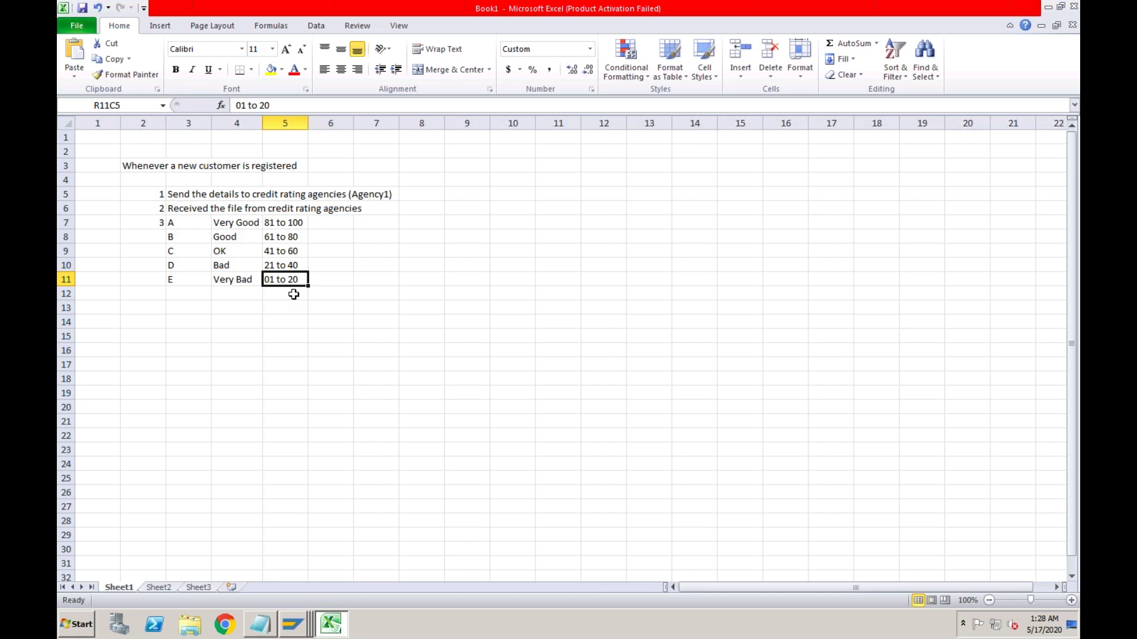
drag(184, 222, 284, 279)
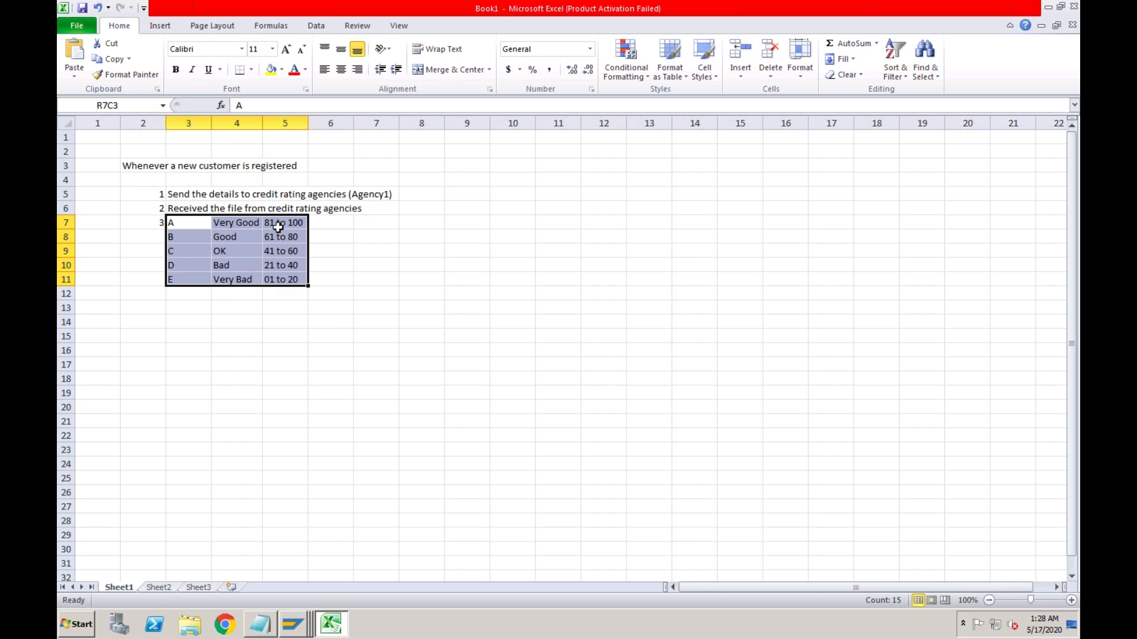
drag(279, 226, 276, 276)
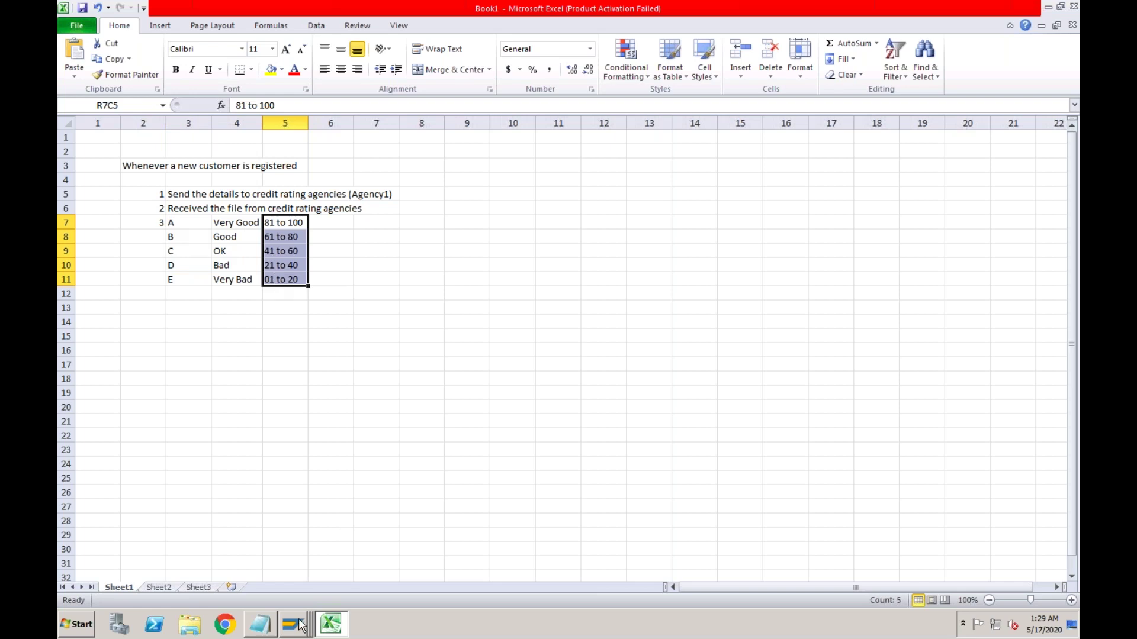
Bring SAP's business partner credit profile, showing score 22 and risk class D, forward
click(292, 594)
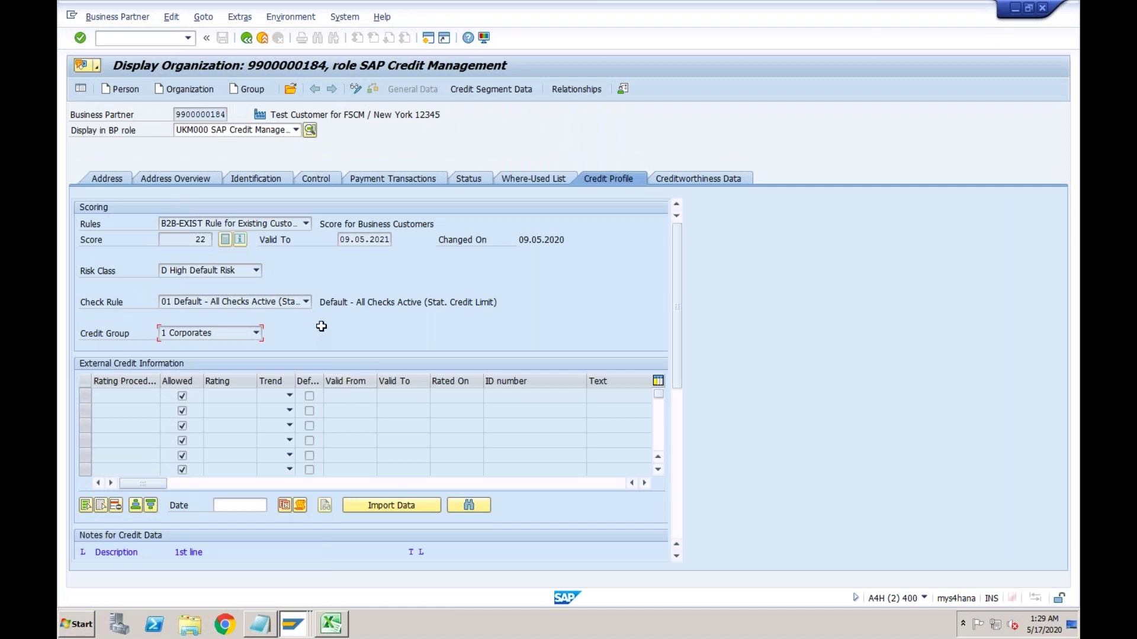
Put the BP credit profile in Change mode, recalculate score 22 with its formula, and check the formula info
click(189, 242)
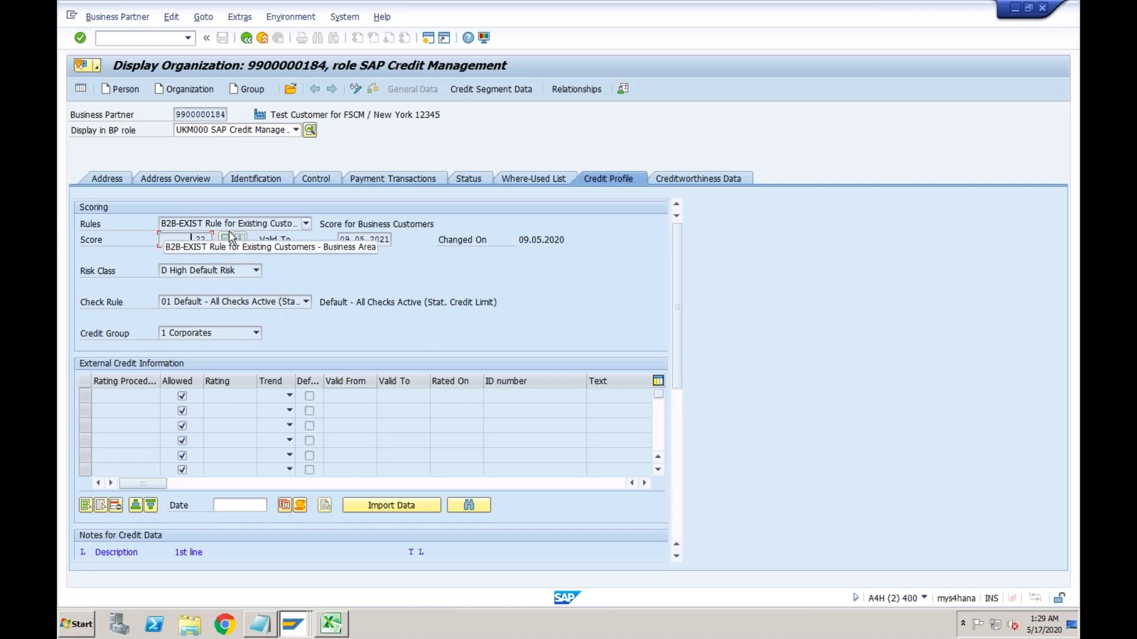
double_click(196, 240)
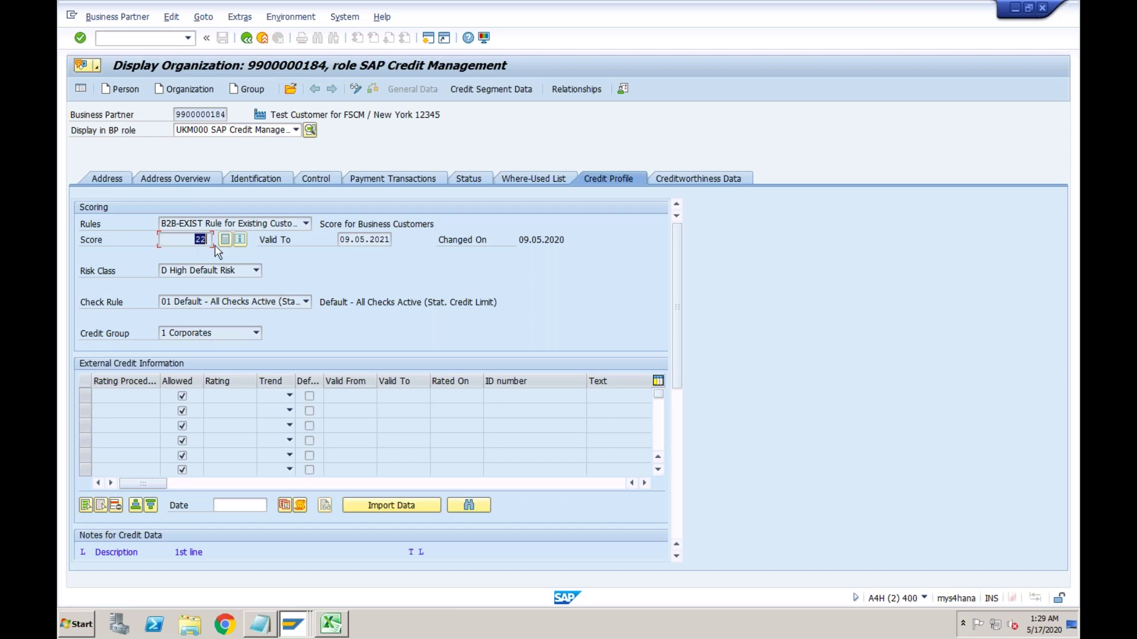
click(355, 90)
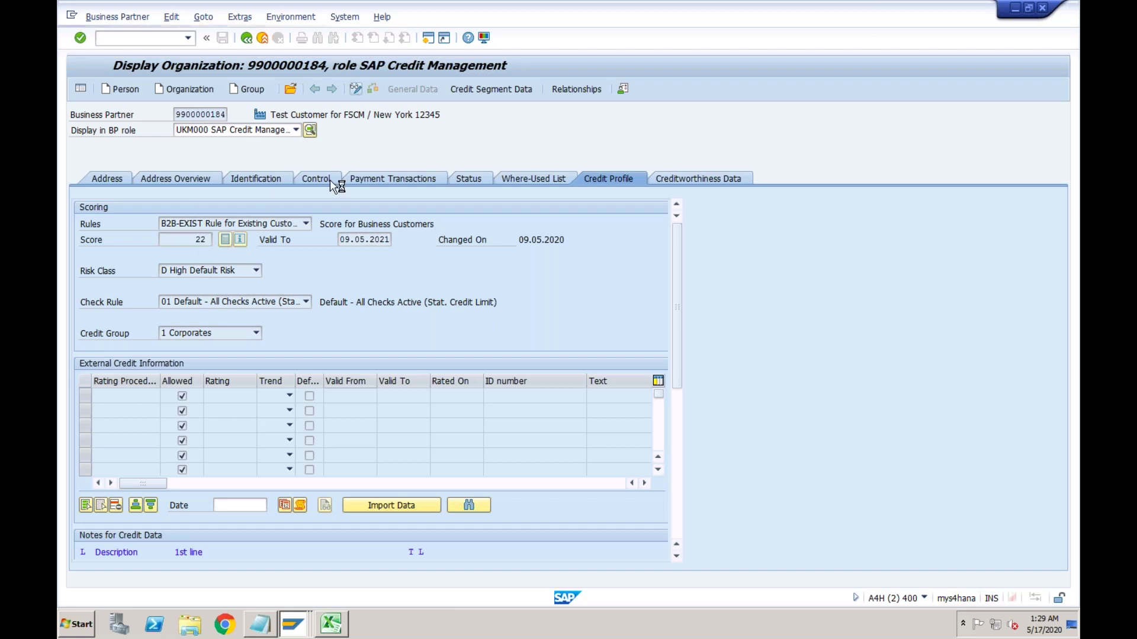
click(227, 239)
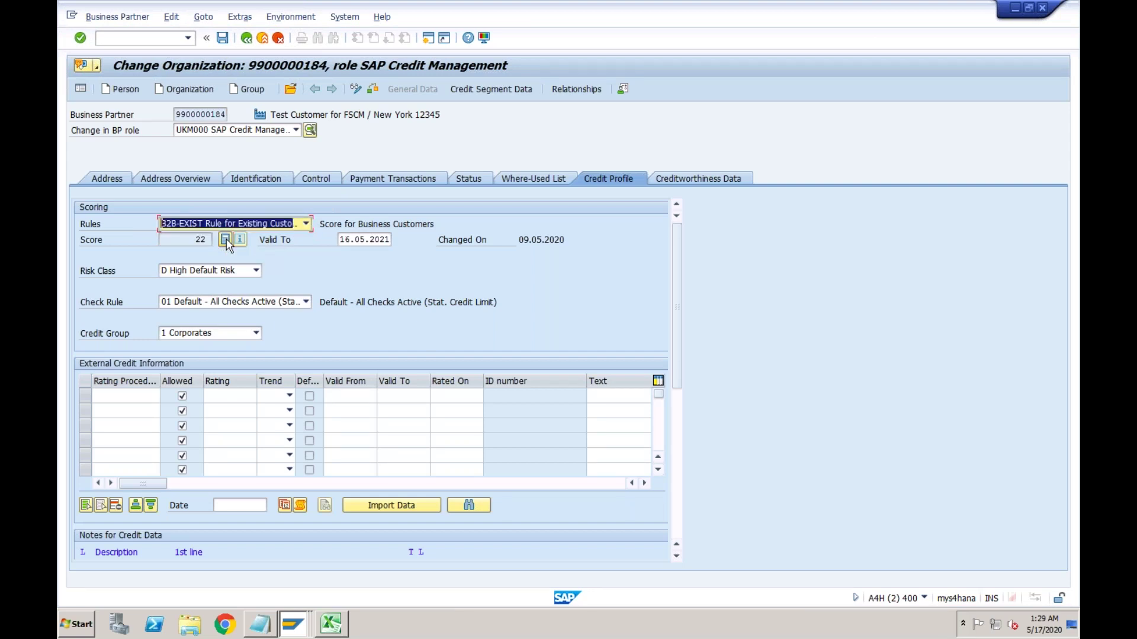
click(241, 240)
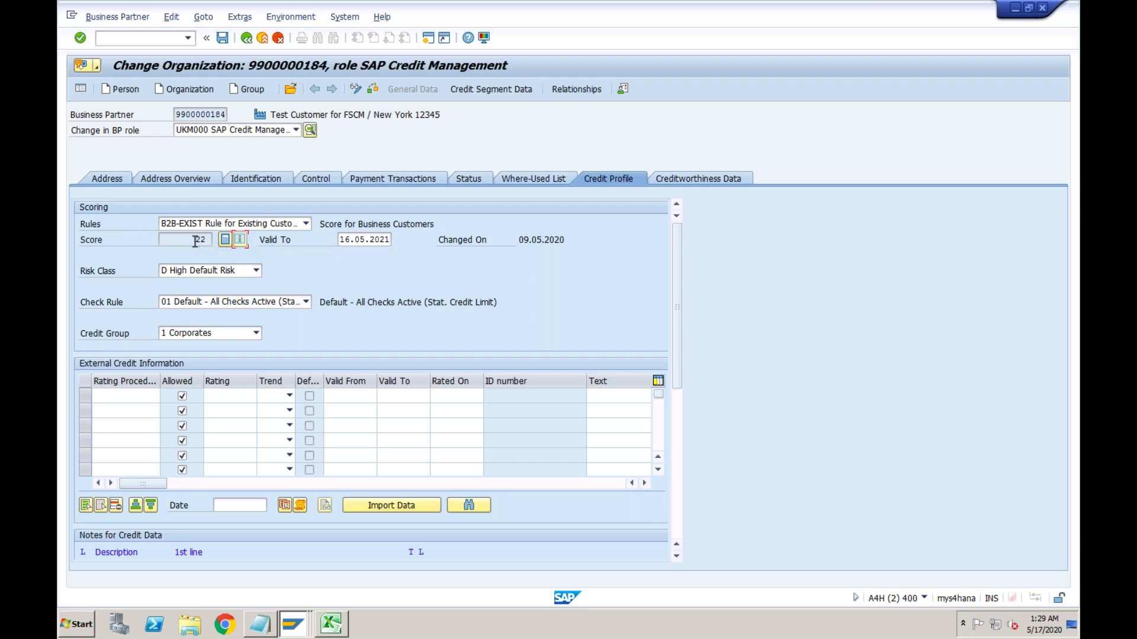
drag(193, 241, 211, 240)
click(192, 240)
Start a new session and open the SAP Reference IMG through transaction SPRO
click(428, 39)
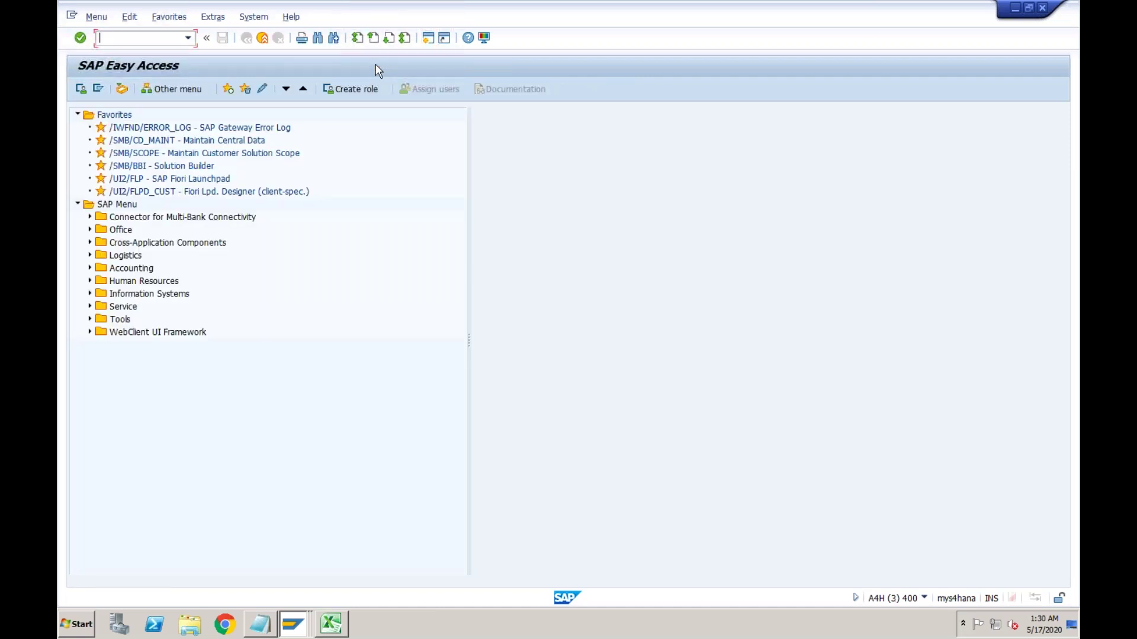
text(spro)
key(Return)
click(155, 90)
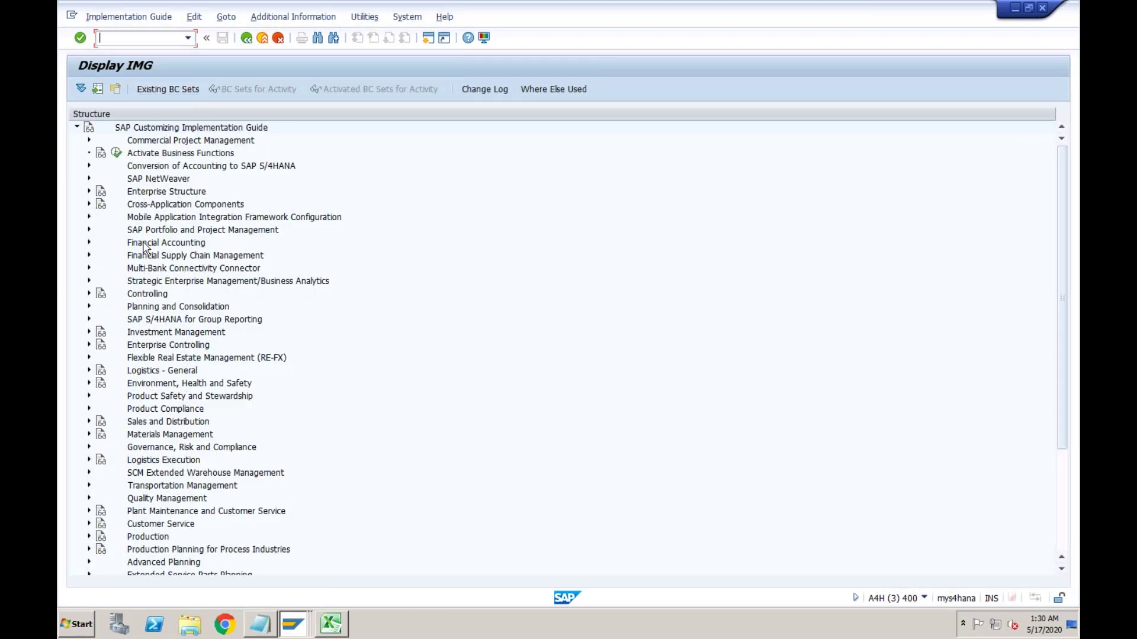
Execute Create Rule for Scoring and Credit Limit Calculation under FSCM > Credit Management > Credit Risk Monitoring > Master Data
click(90, 255)
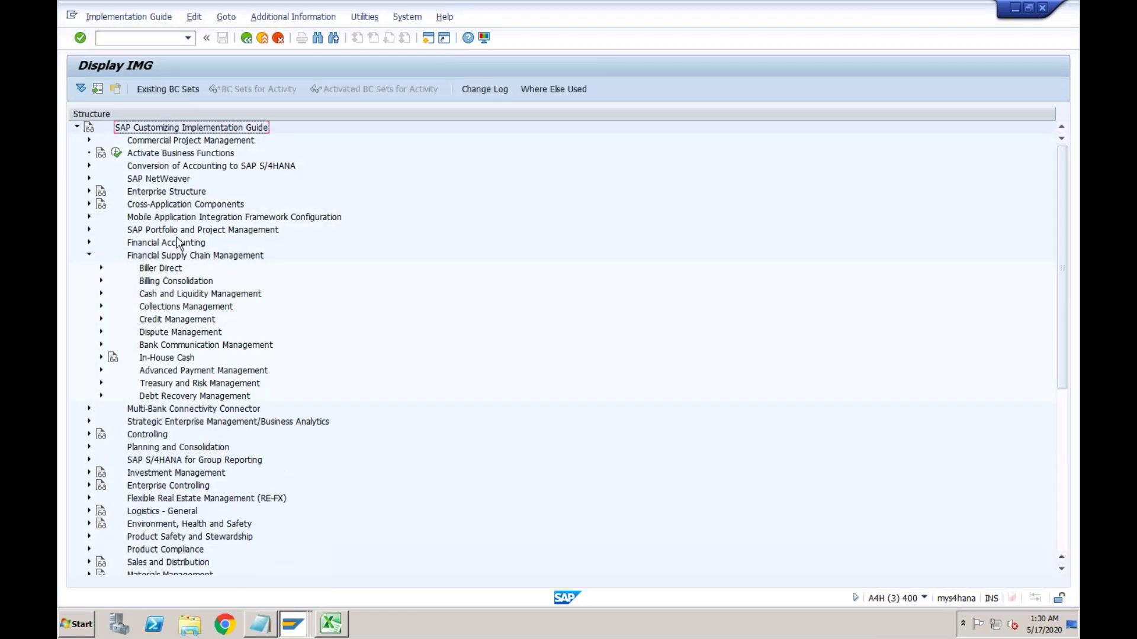
click(102, 320)
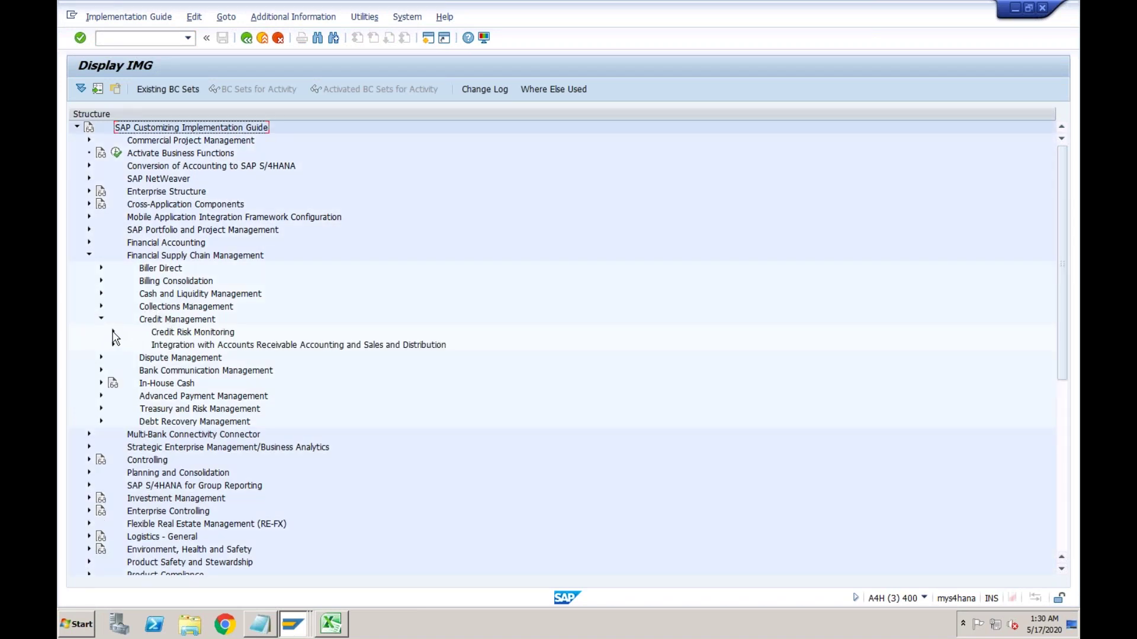
click(113, 334)
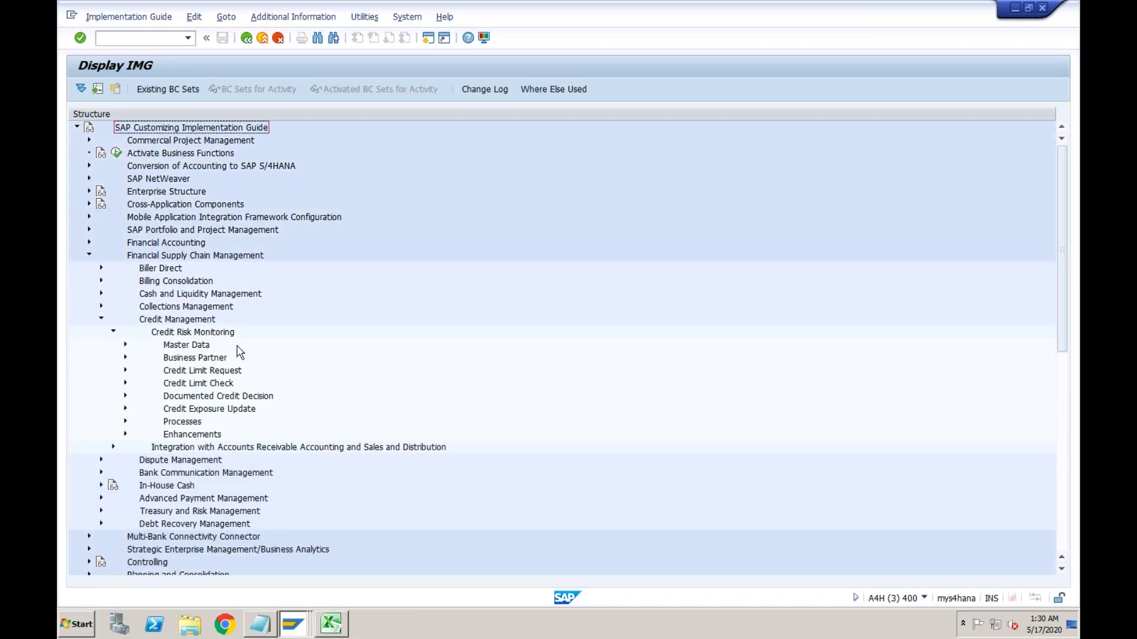
click(191, 386)
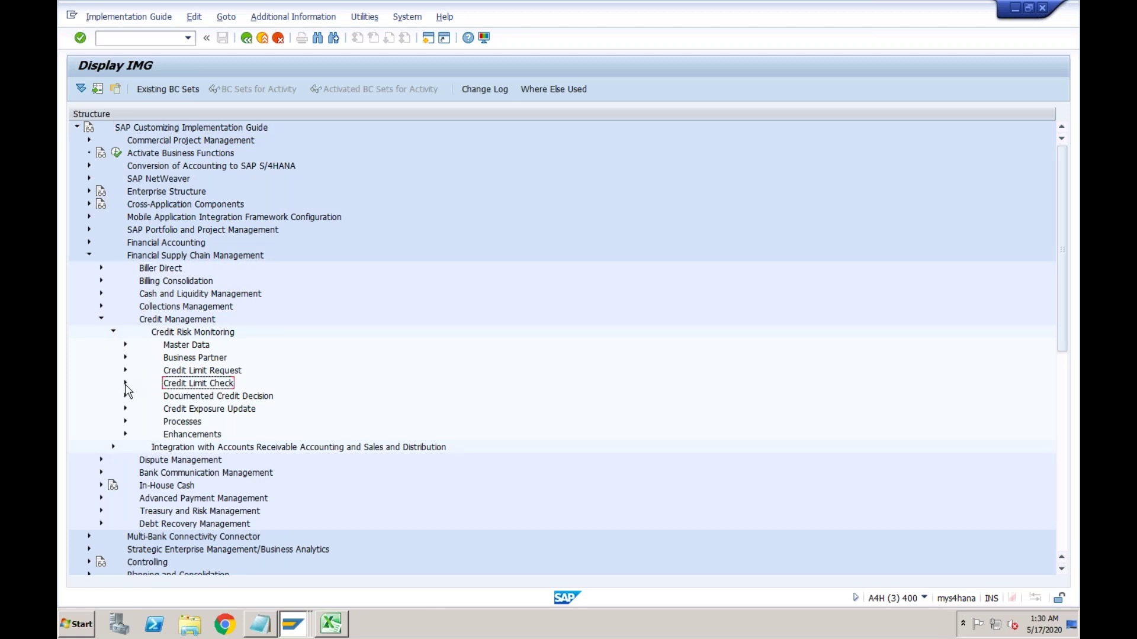
click(125, 384)
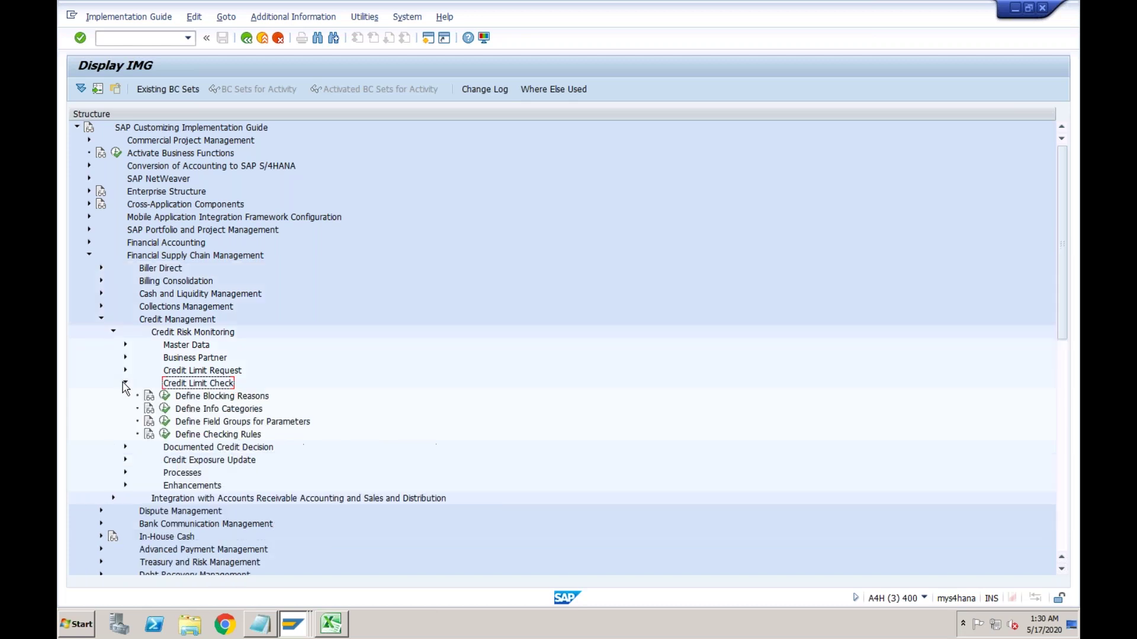
click(125, 384)
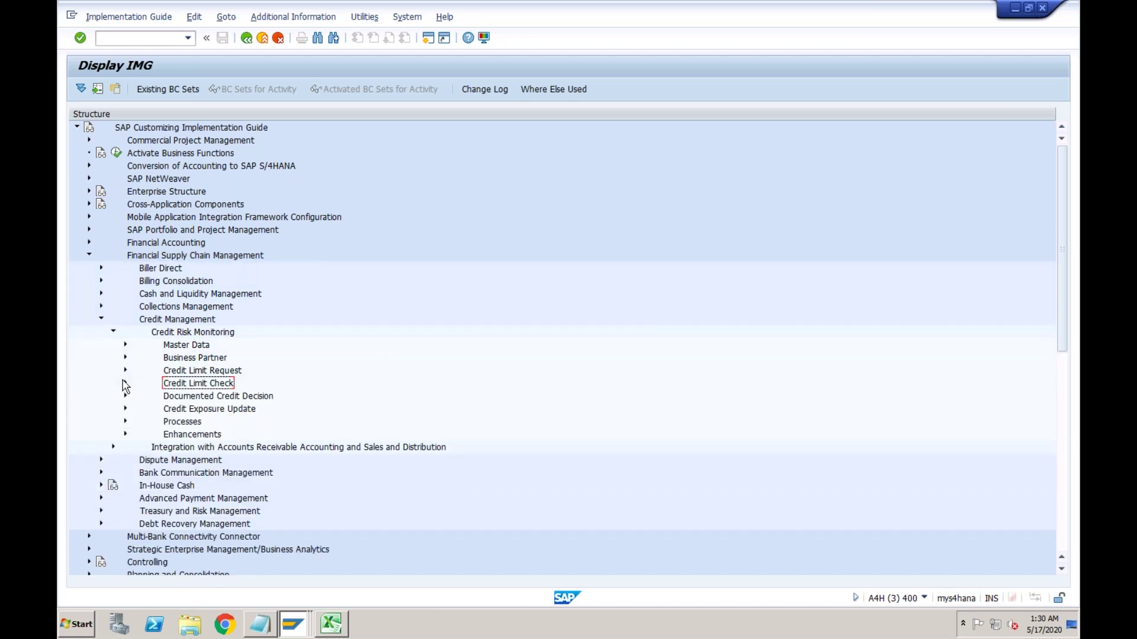
click(125, 346)
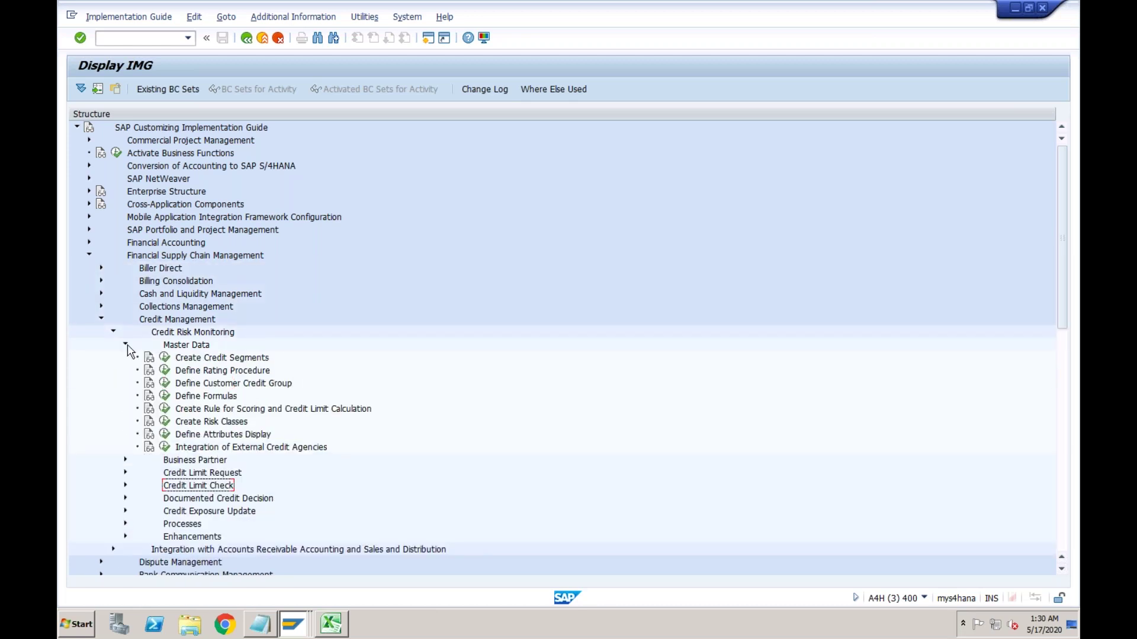
click(214, 409)
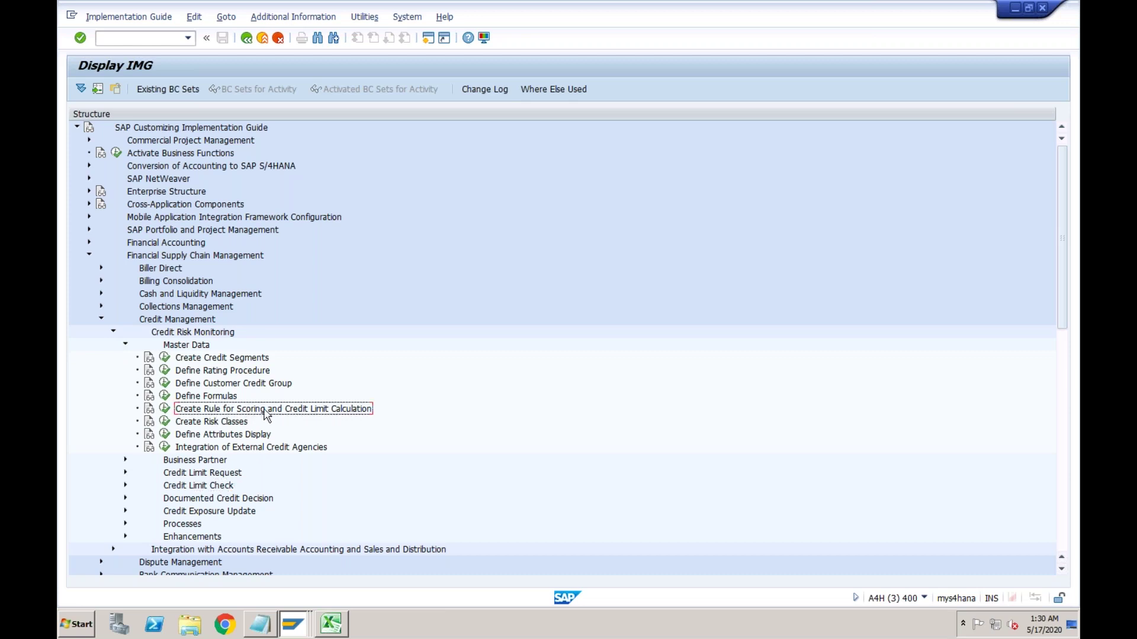
click(165, 409)
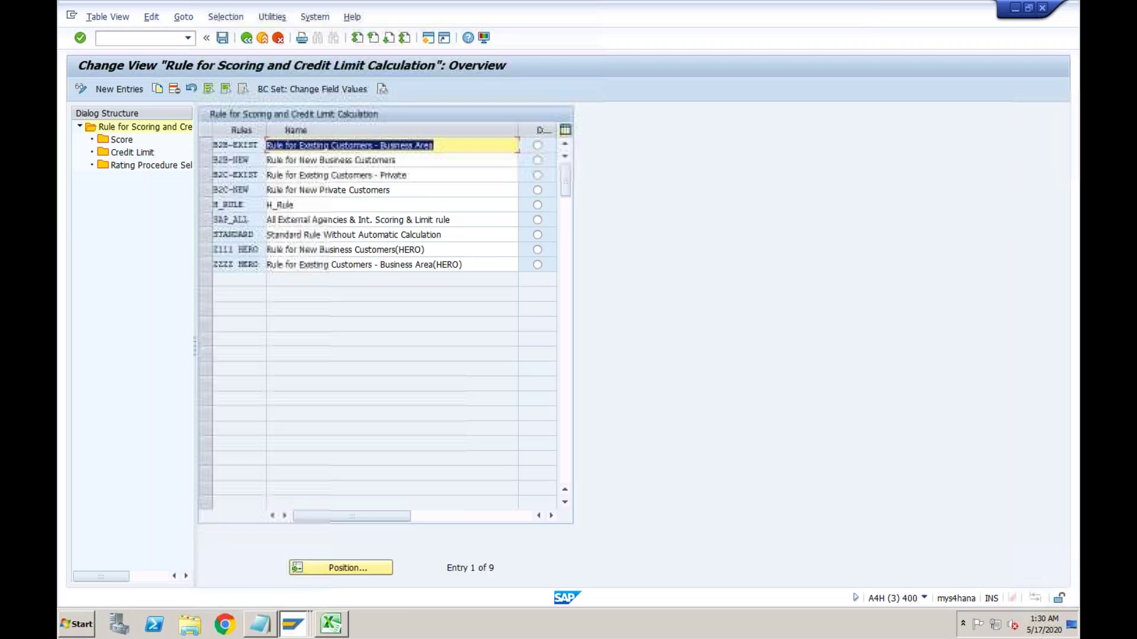
Look at the business partner's credit profile, then return to the scoring rules table
click(292, 626)
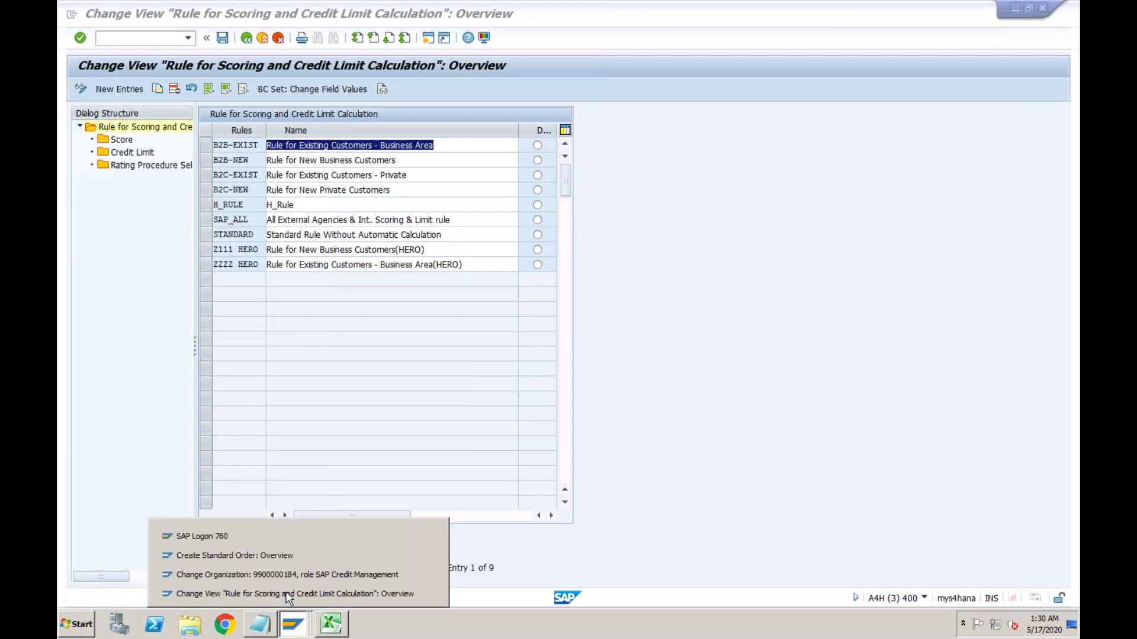
click(287, 573)
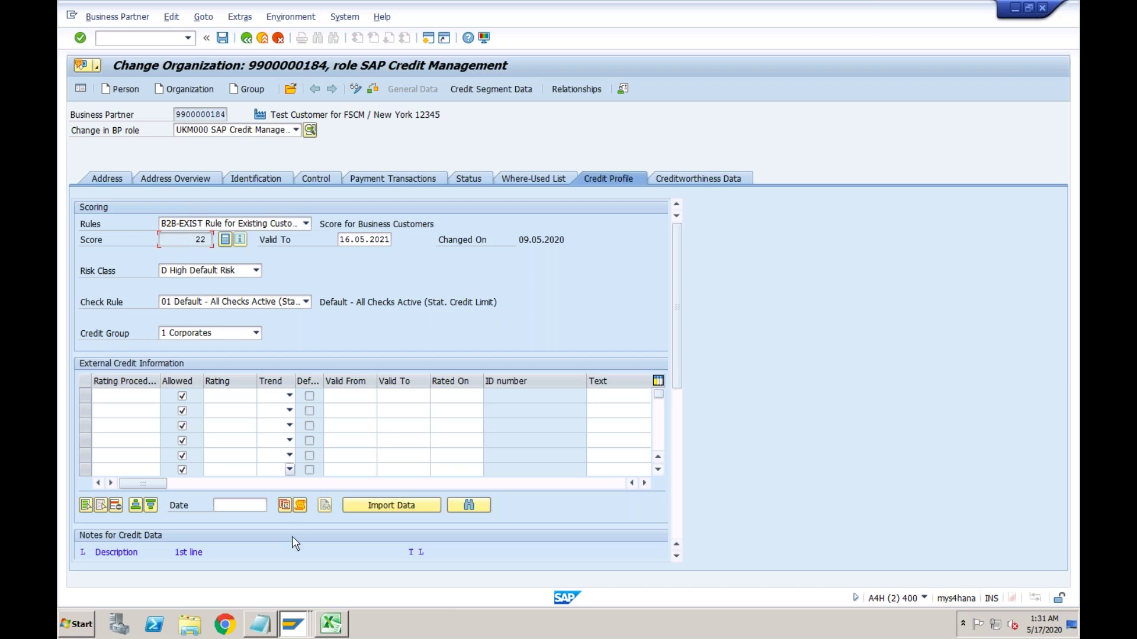
click(291, 621)
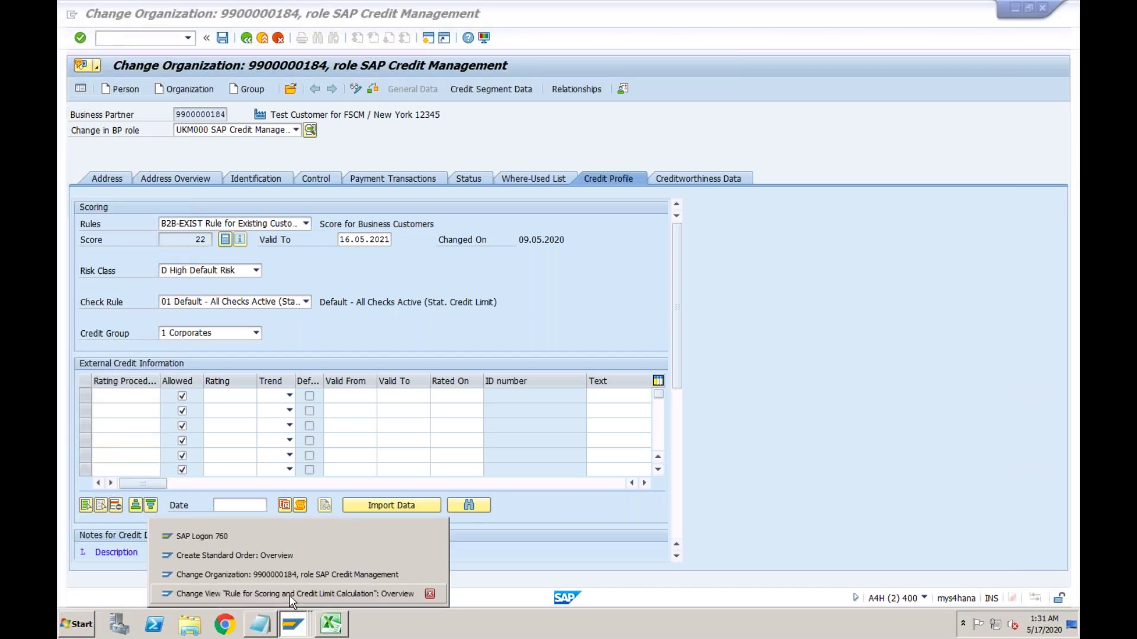
click(290, 594)
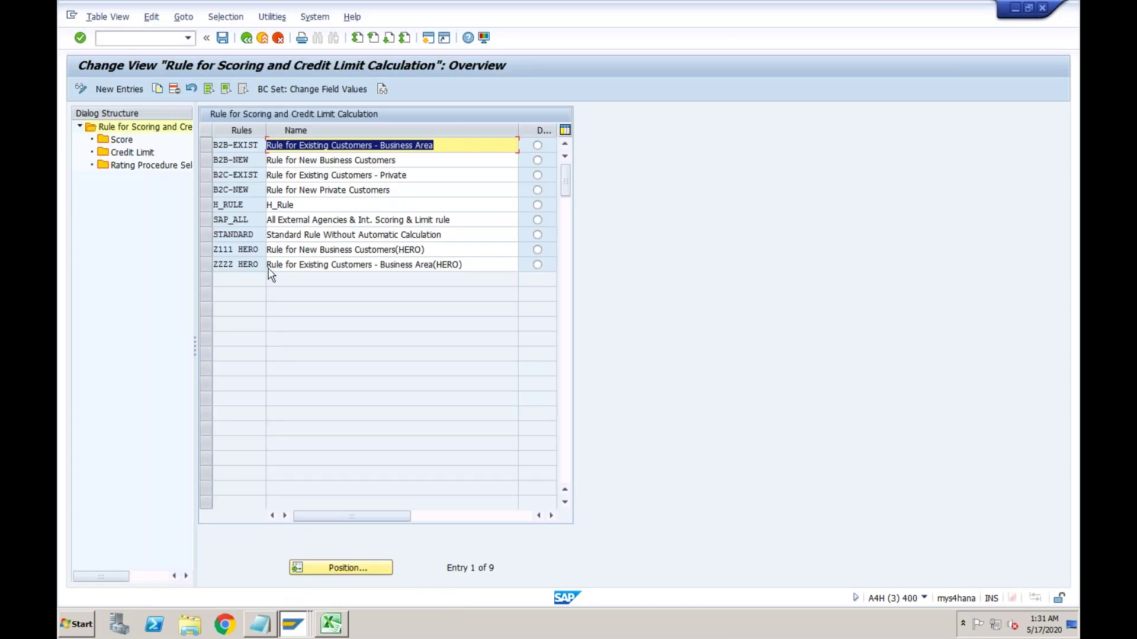
Open the B2B-EXIST score settings, noting formula SCORE_B2B and validity 365, then return to the credit profile
click(206, 147)
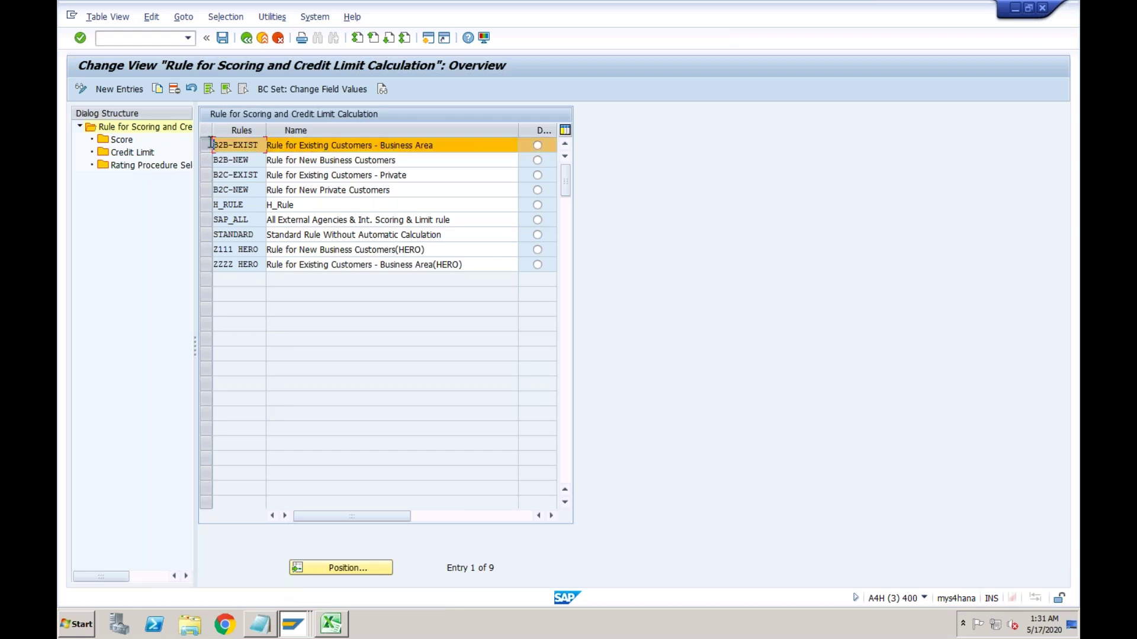
double_click(122, 141)
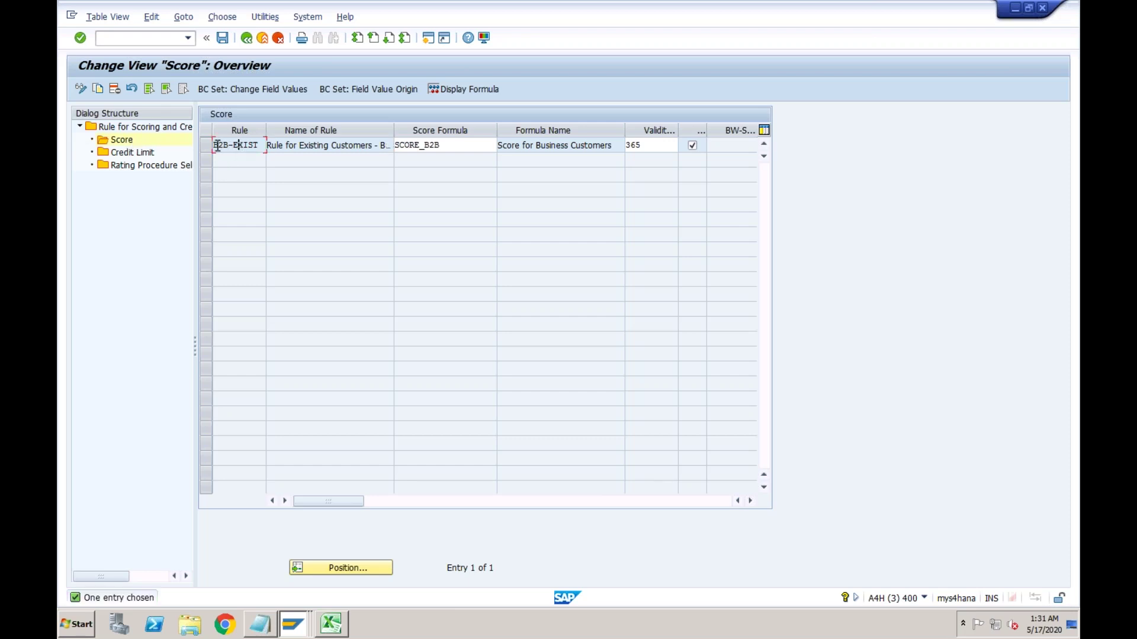
drag(443, 146, 392, 145)
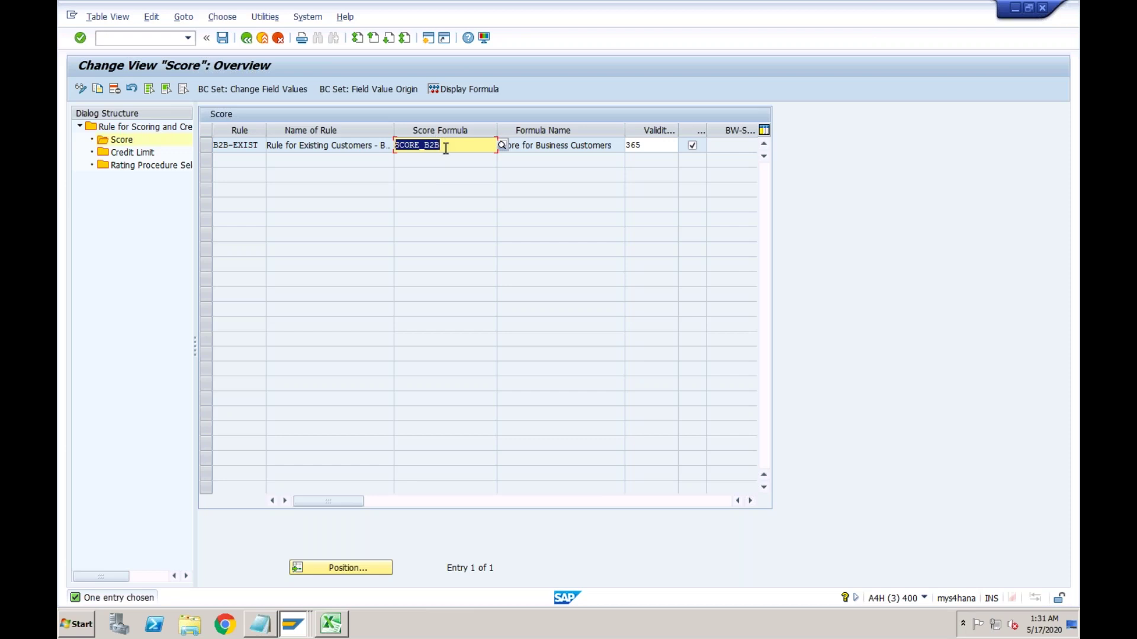
click(660, 145)
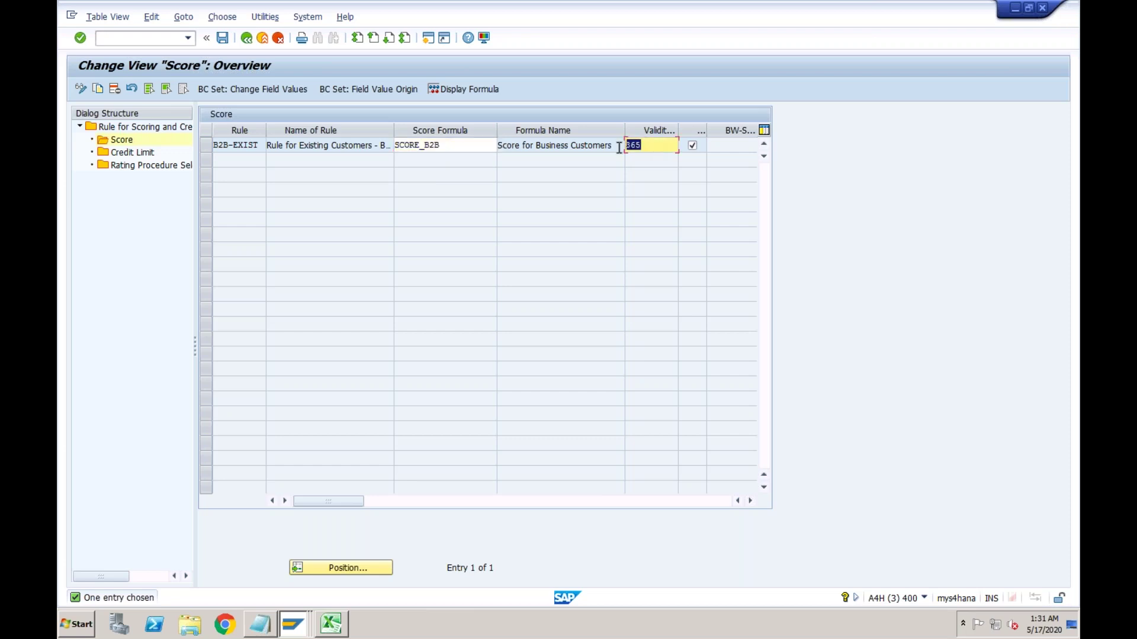
click(293, 625)
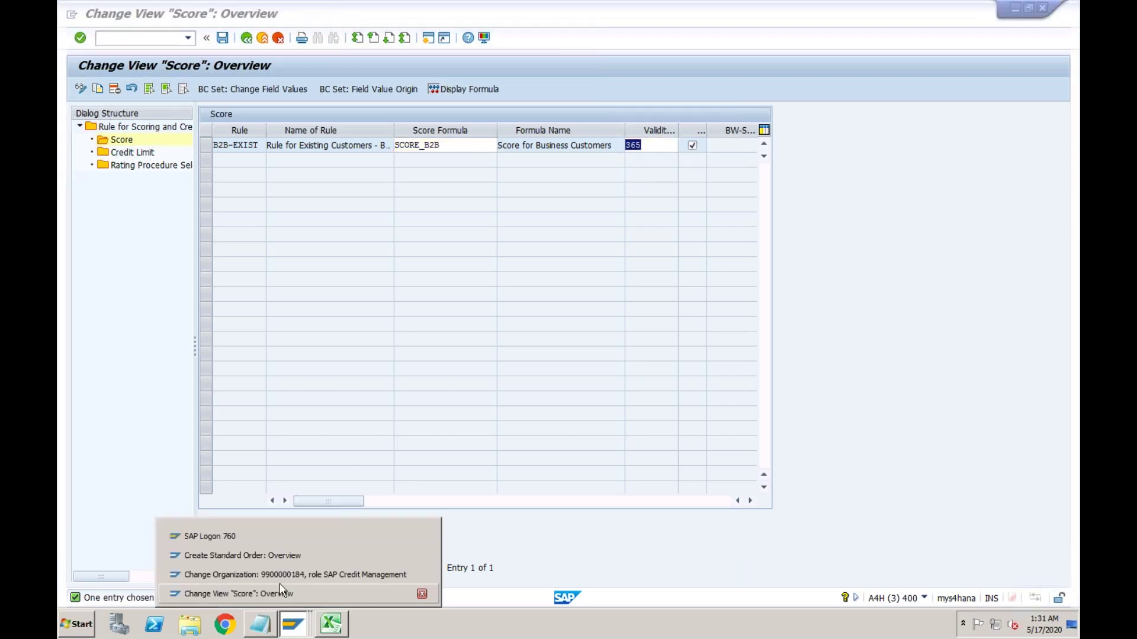
click(282, 577)
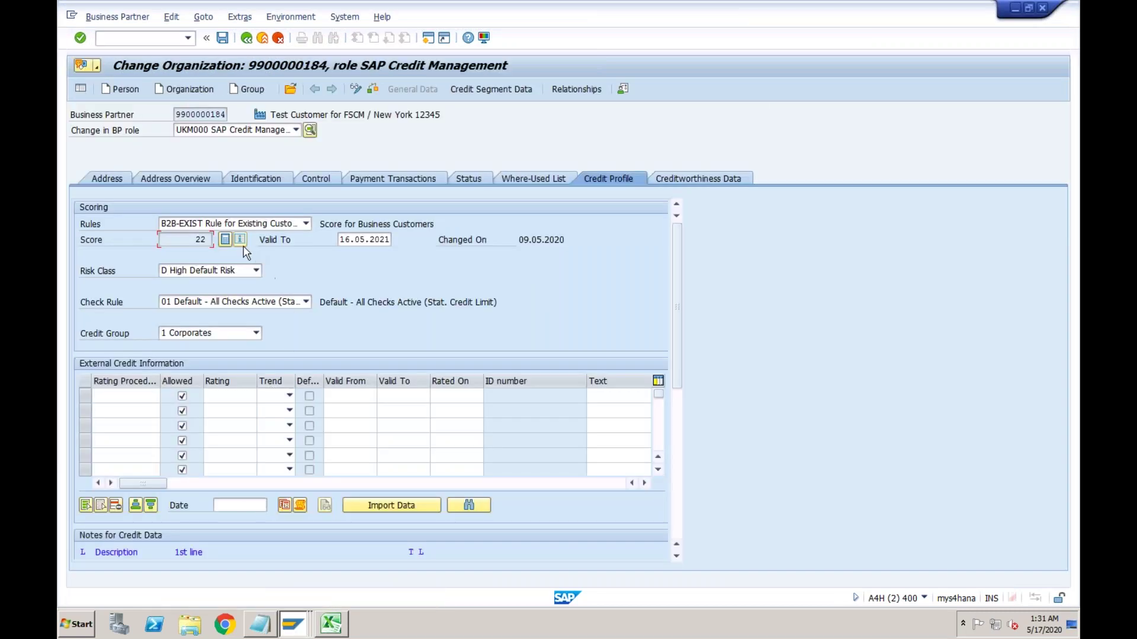
double_click(200, 239)
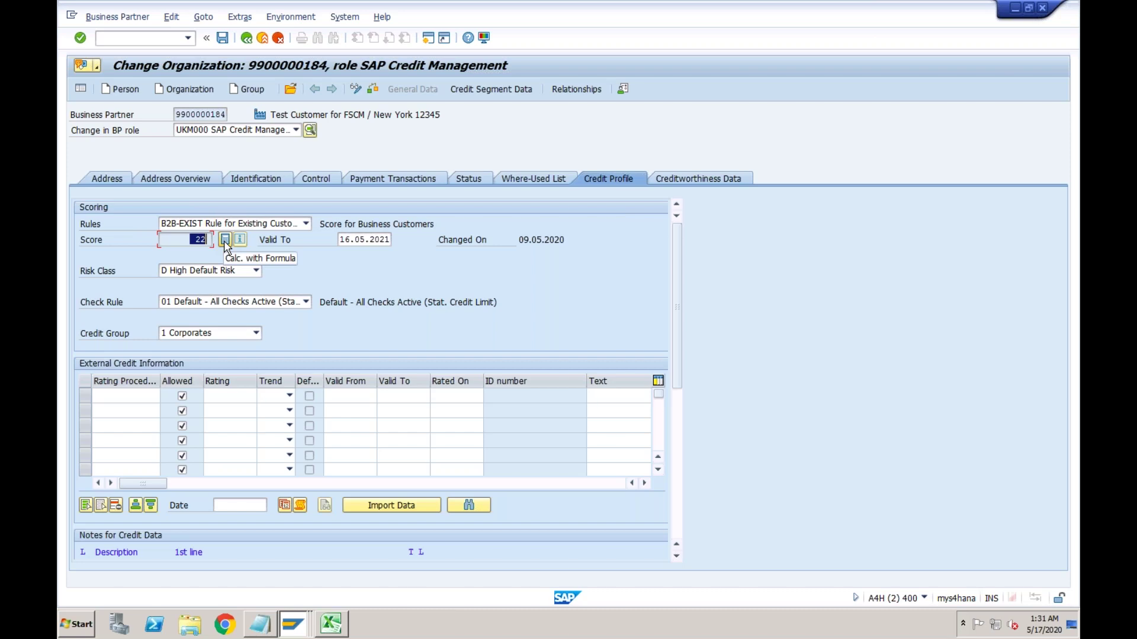
click(351, 240)
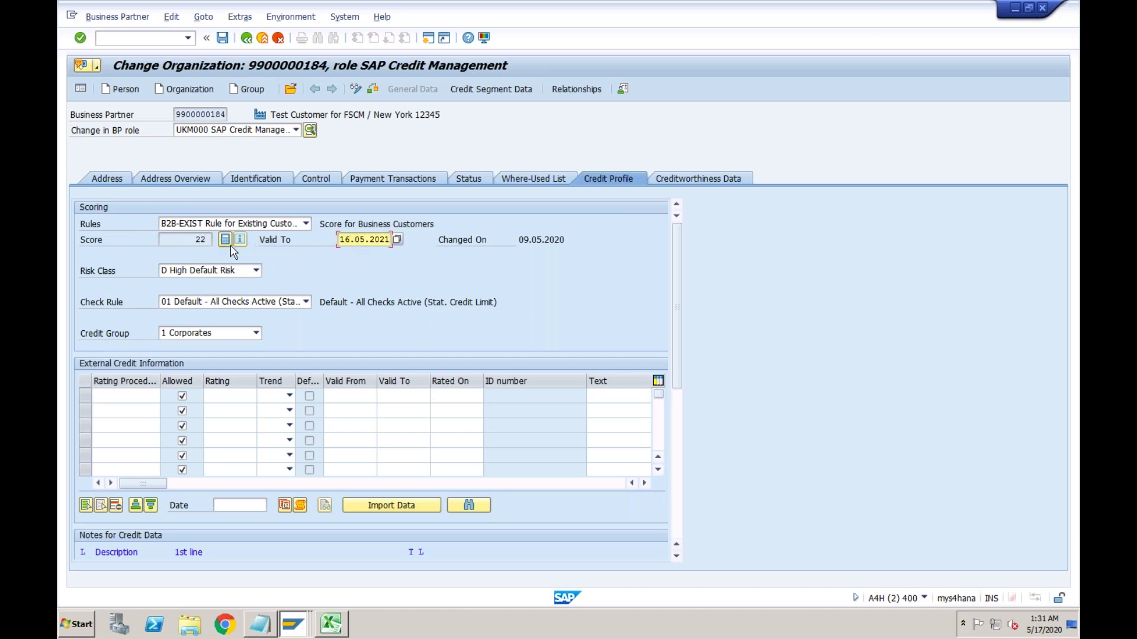
click(200, 239)
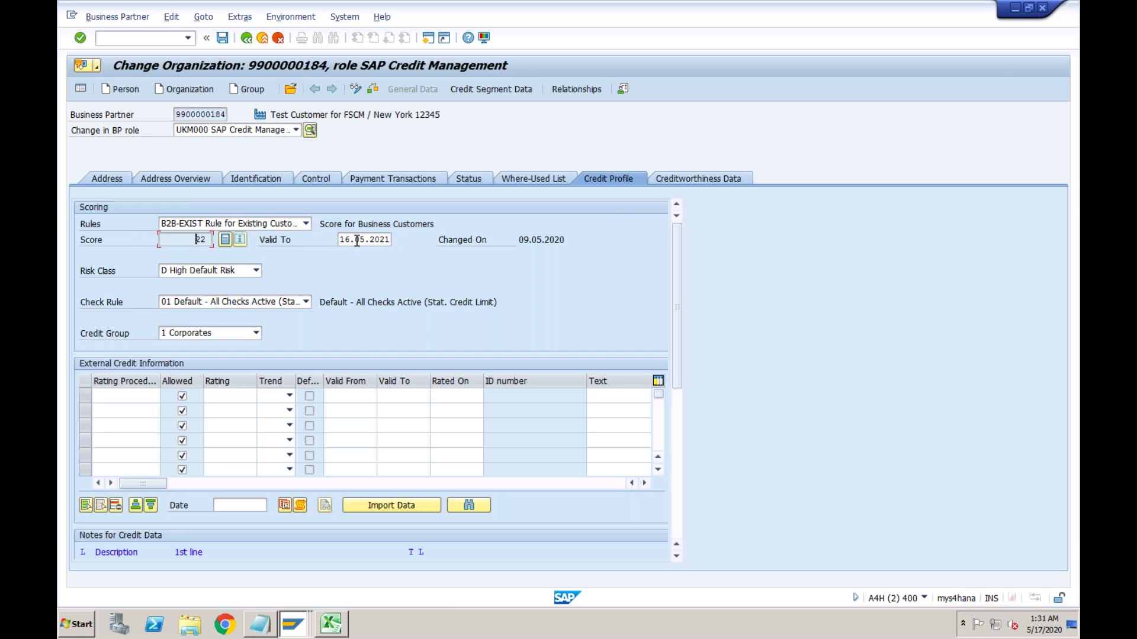
click(294, 624)
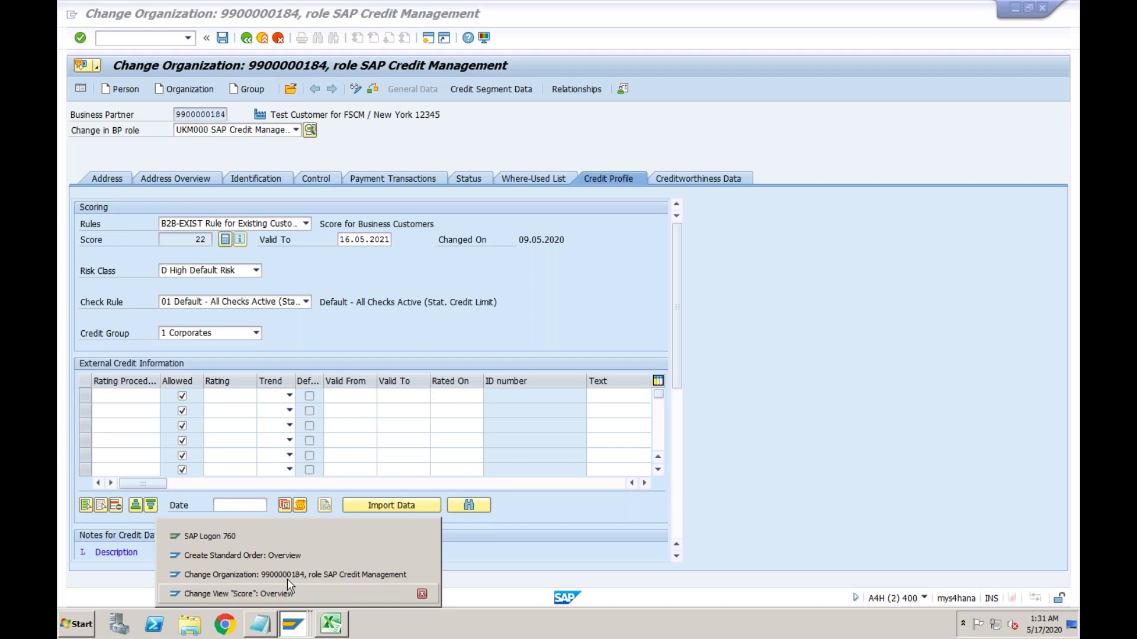
Display the SCORE_B2B formula from the B2B-EXIST score row, review its steps, and go back
click(269, 594)
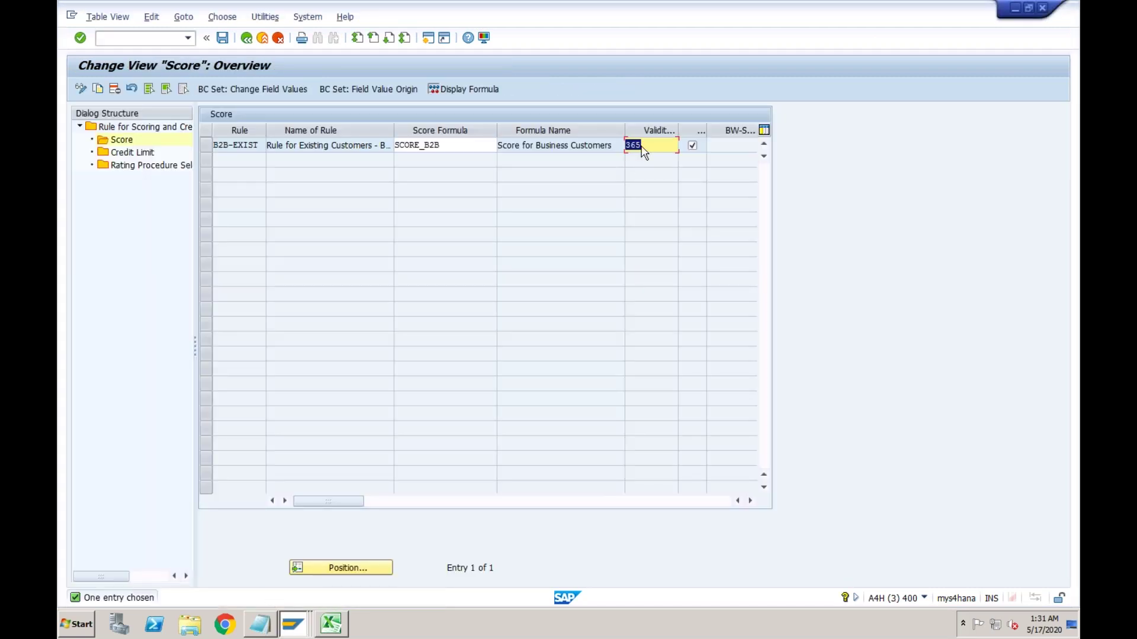
click(470, 145)
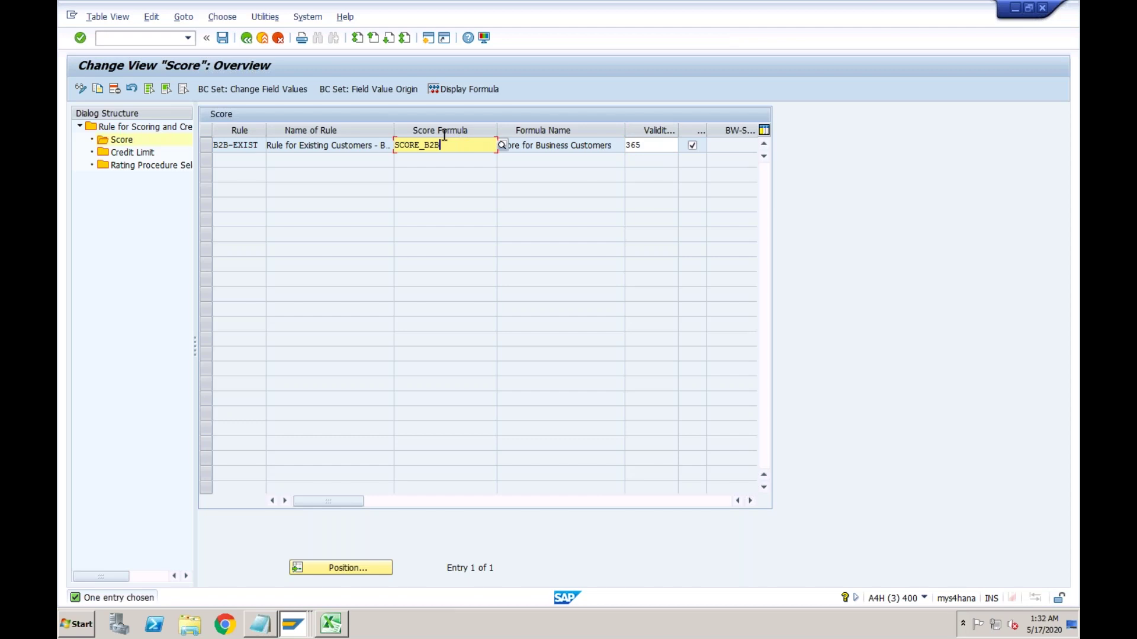
click(456, 90)
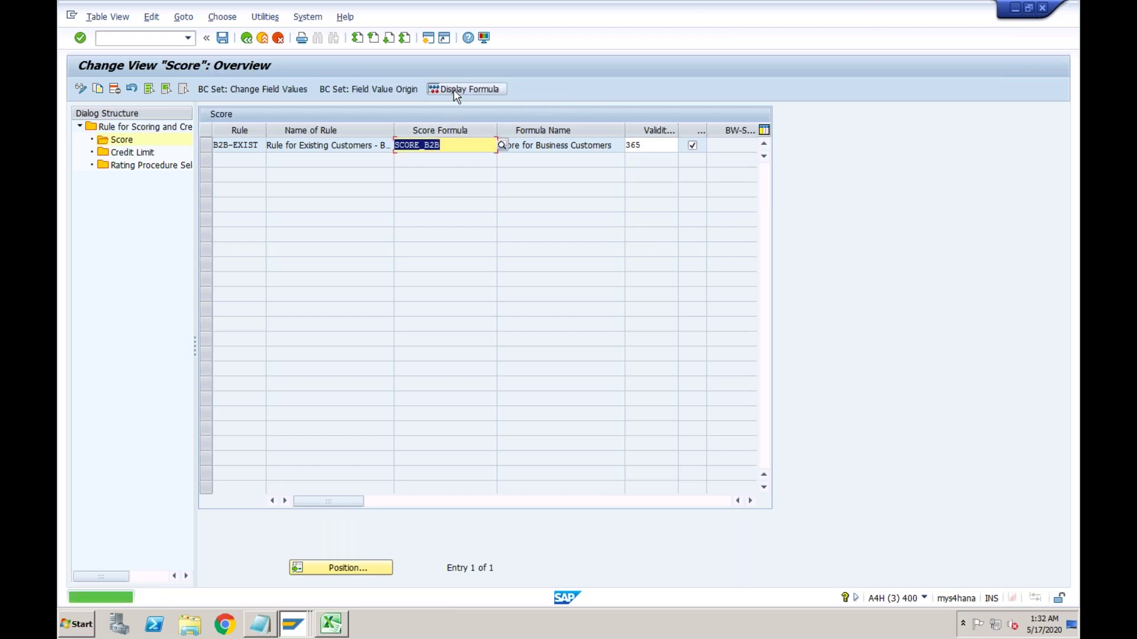
click(206, 147)
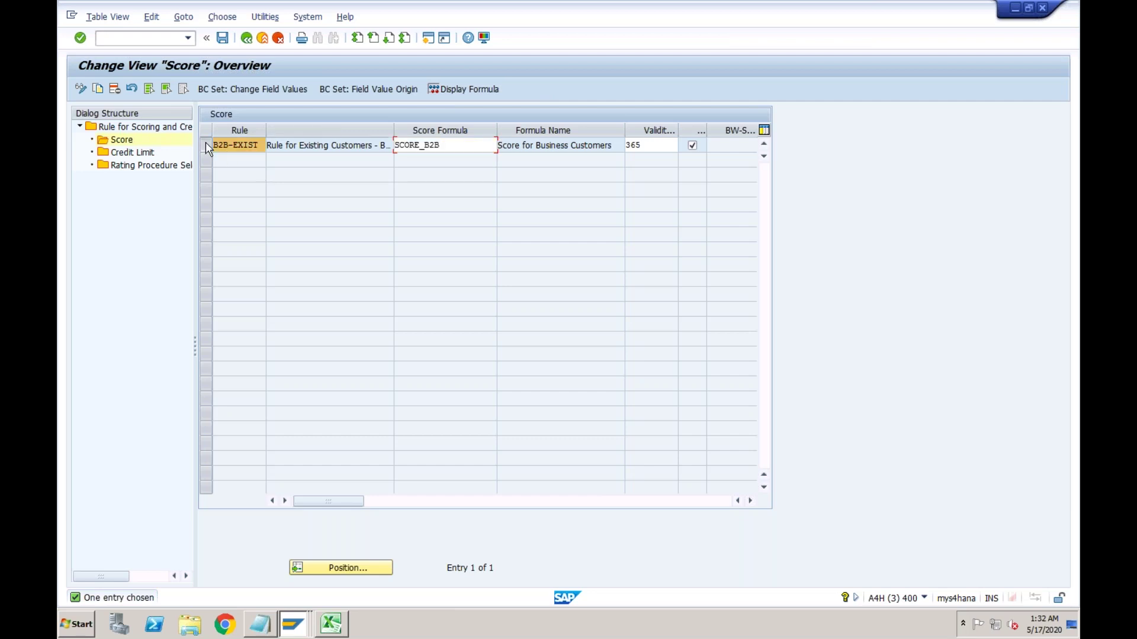
click(452, 91)
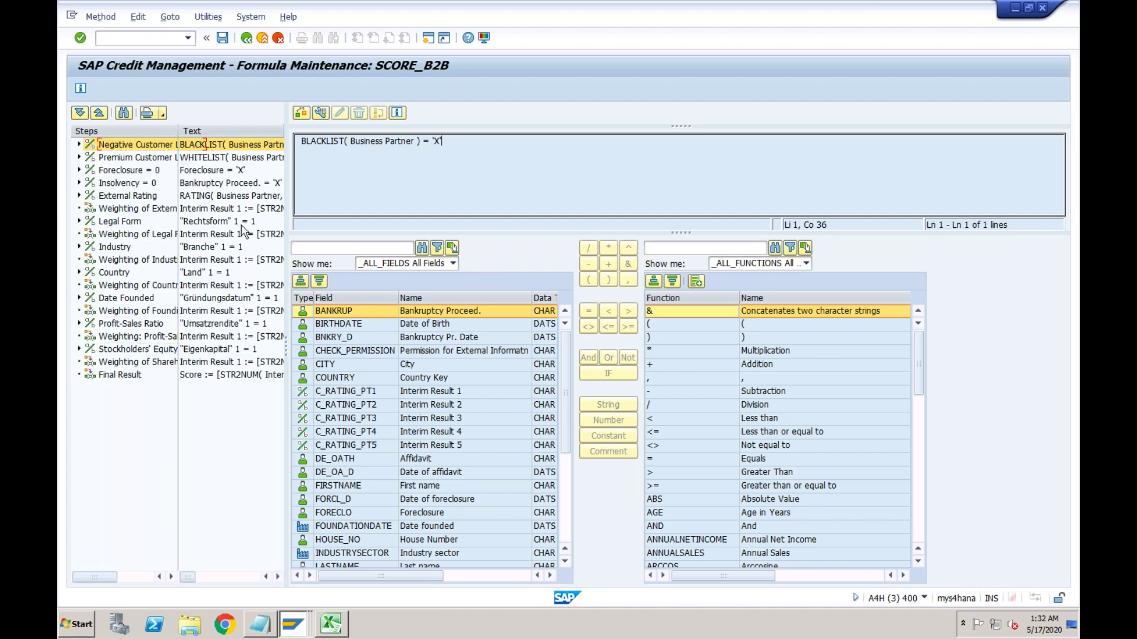
click(246, 39)
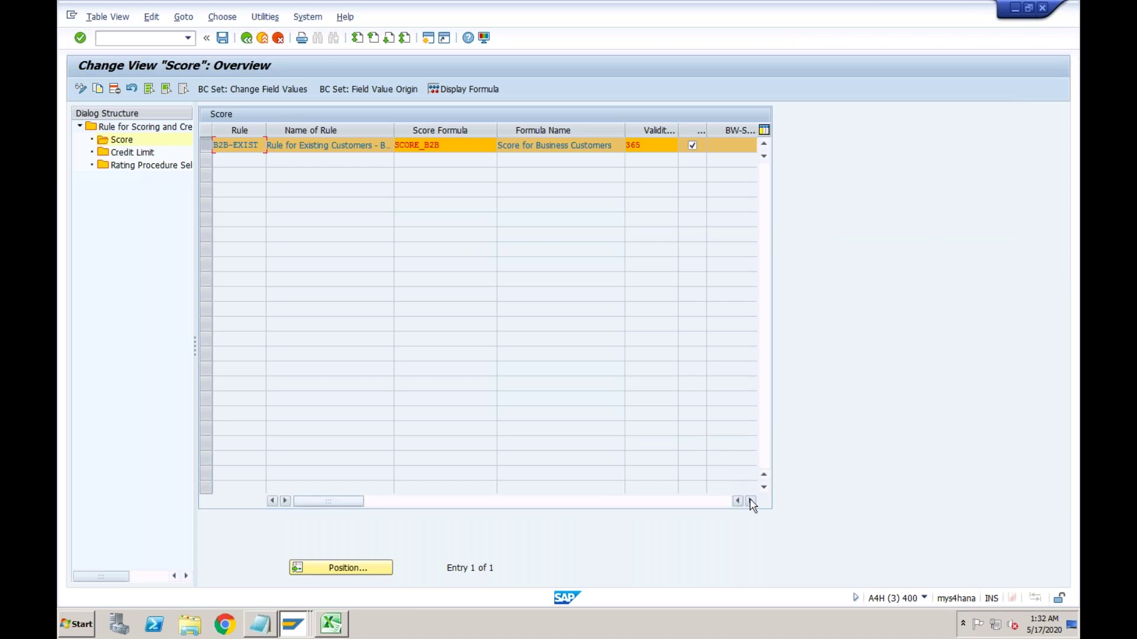
click(750, 501)
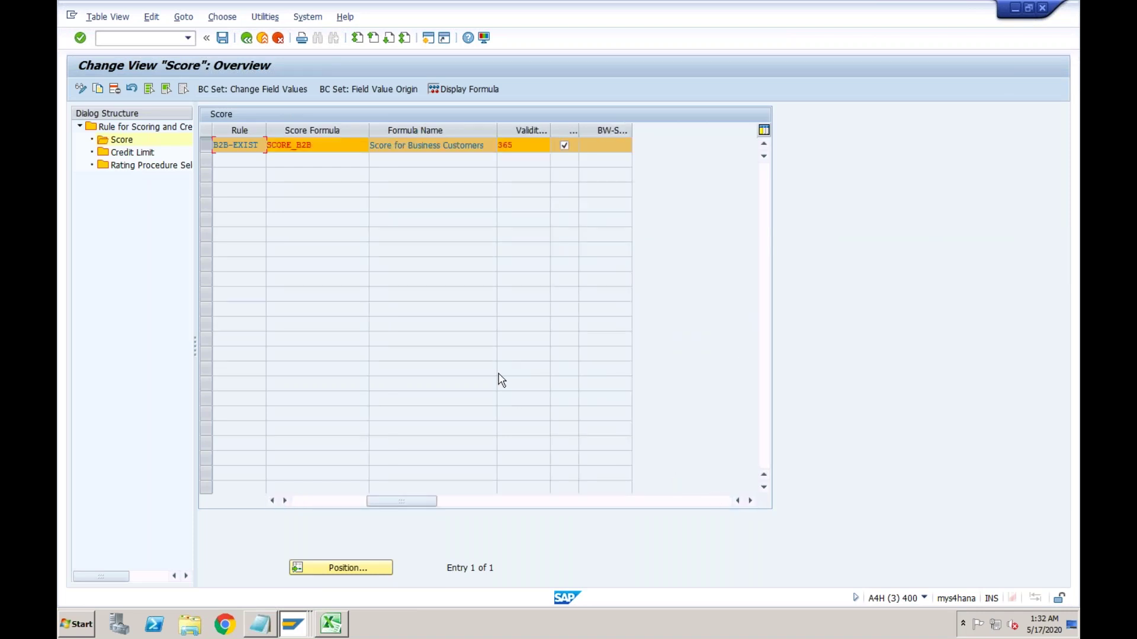
double_click(228, 143)
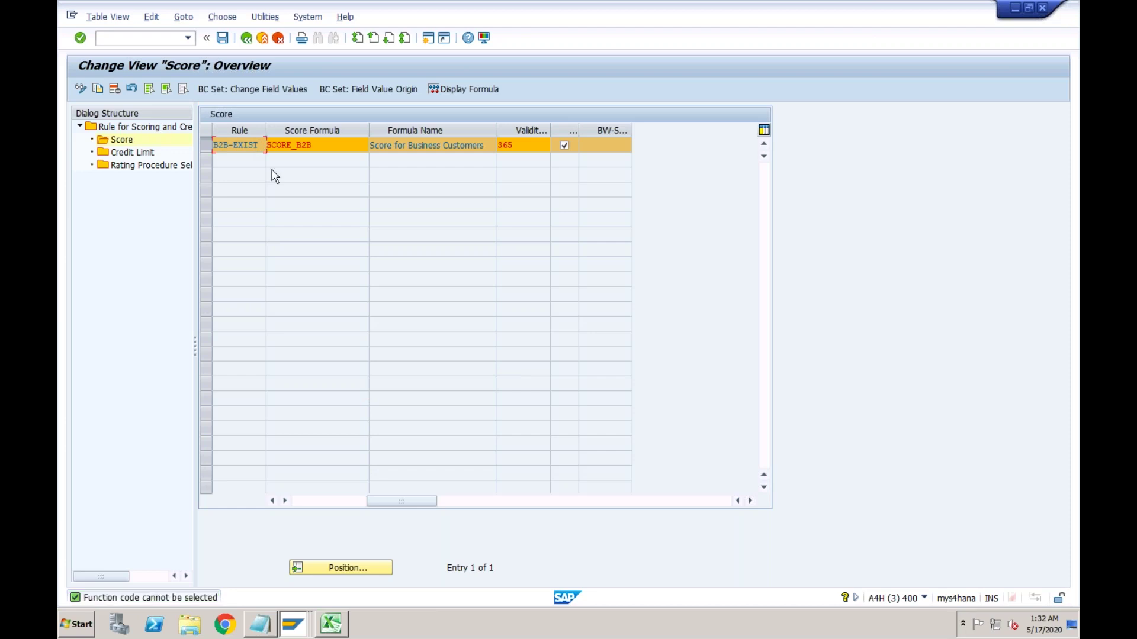
drag(390, 502, 292, 503)
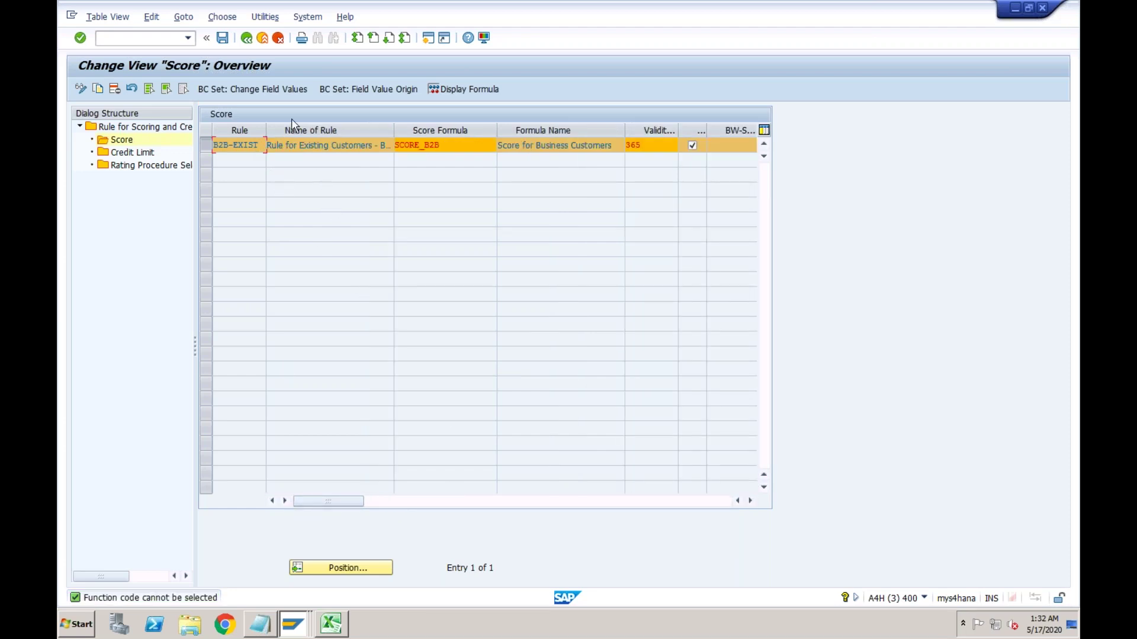
click(246, 38)
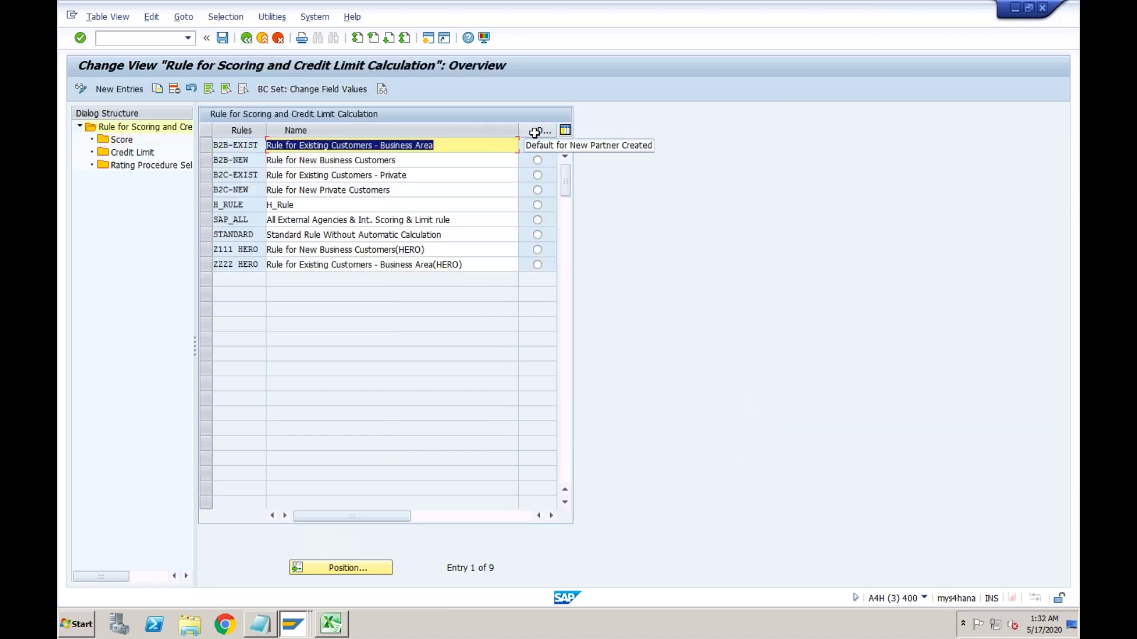
click(553, 517)
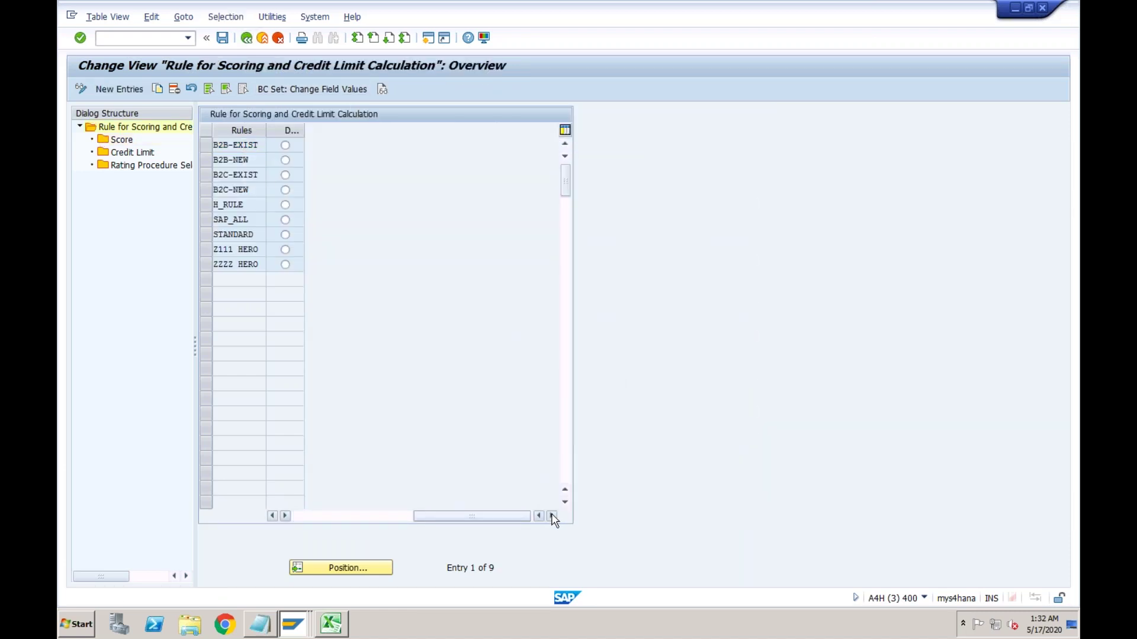
drag(437, 517, 312, 517)
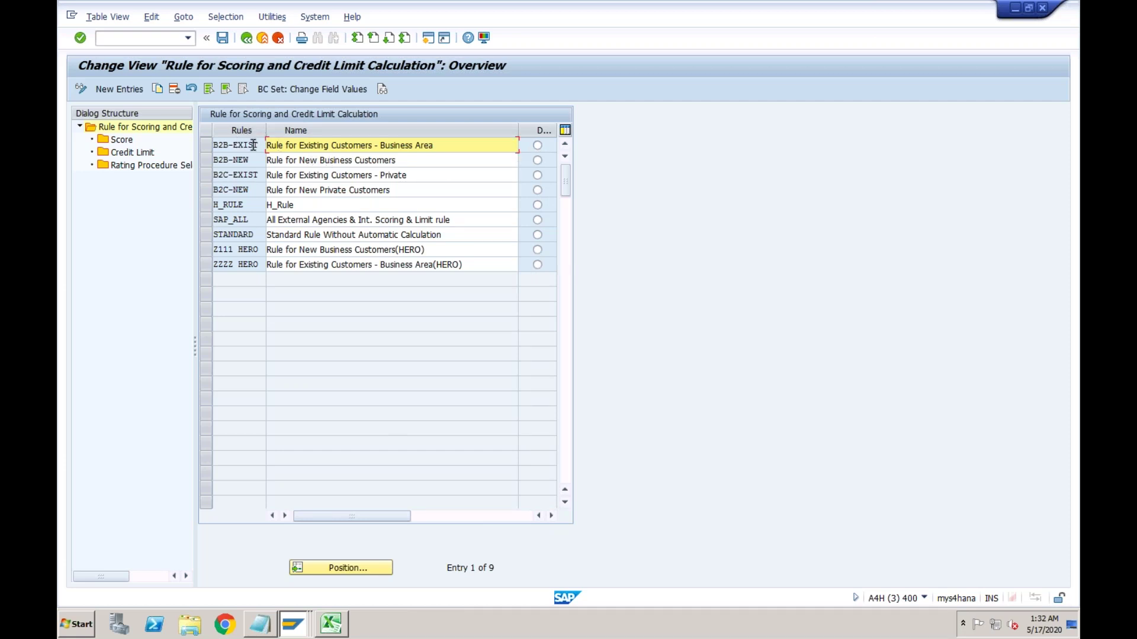
double_click(223, 145)
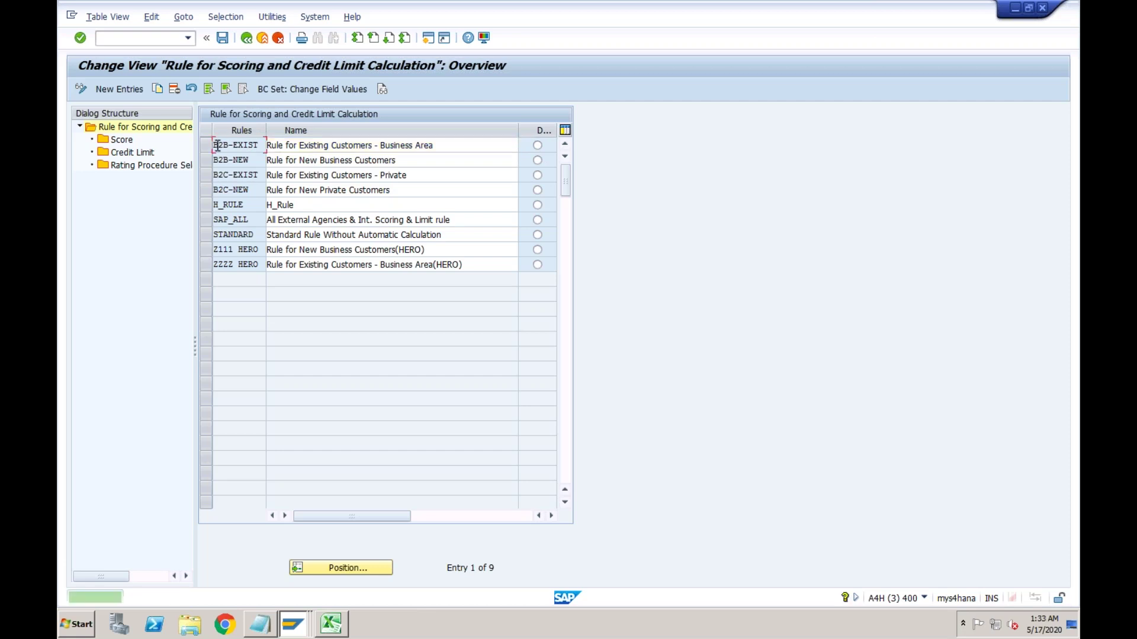
click(207, 145)
double_click(125, 144)
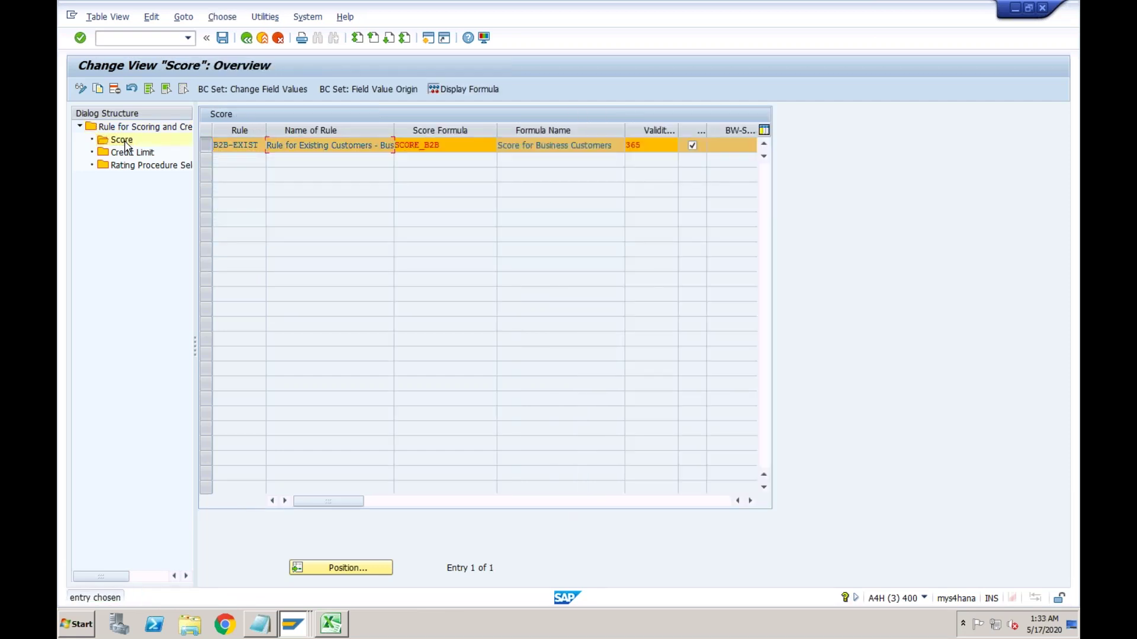
click(425, 501)
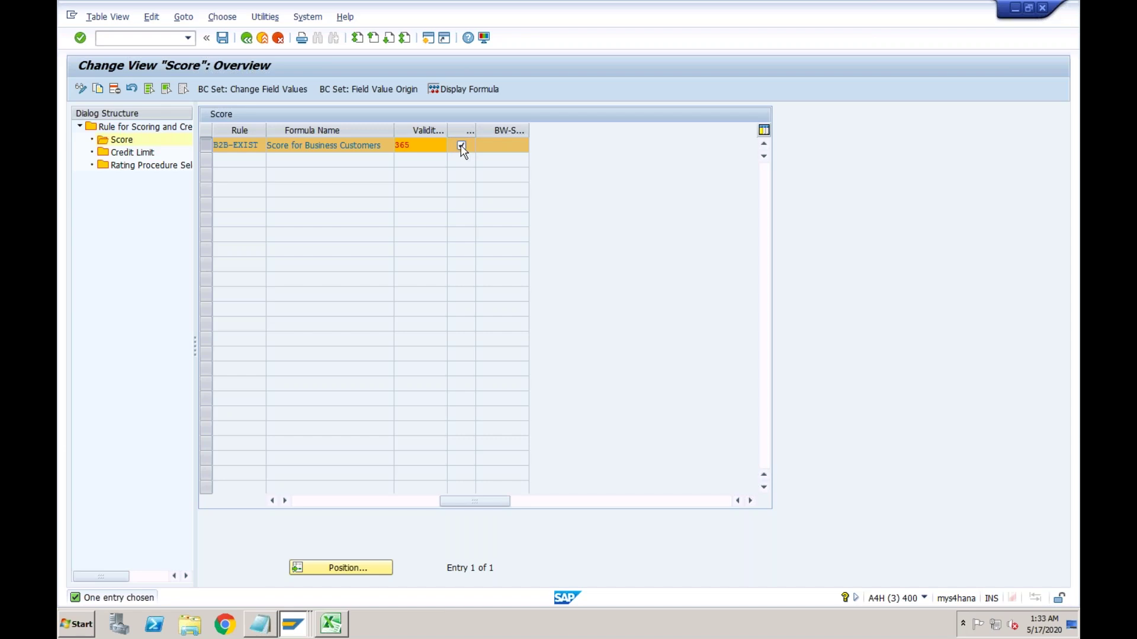
click(223, 38)
Check the score value 22 on the business partner's credit profile
click(286, 629)
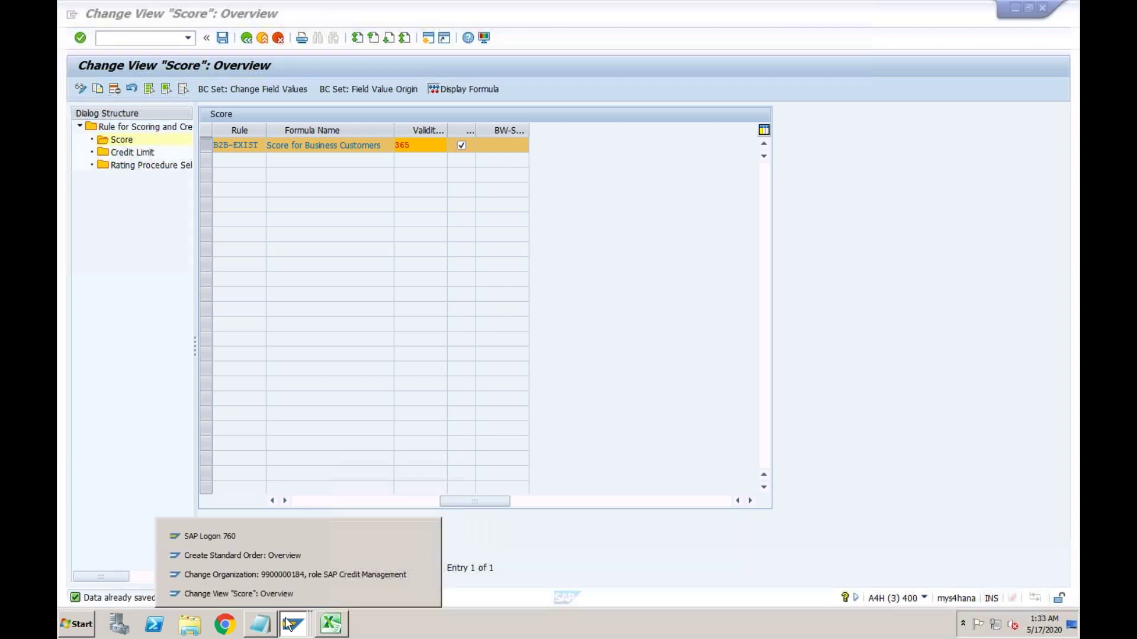
click(292, 575)
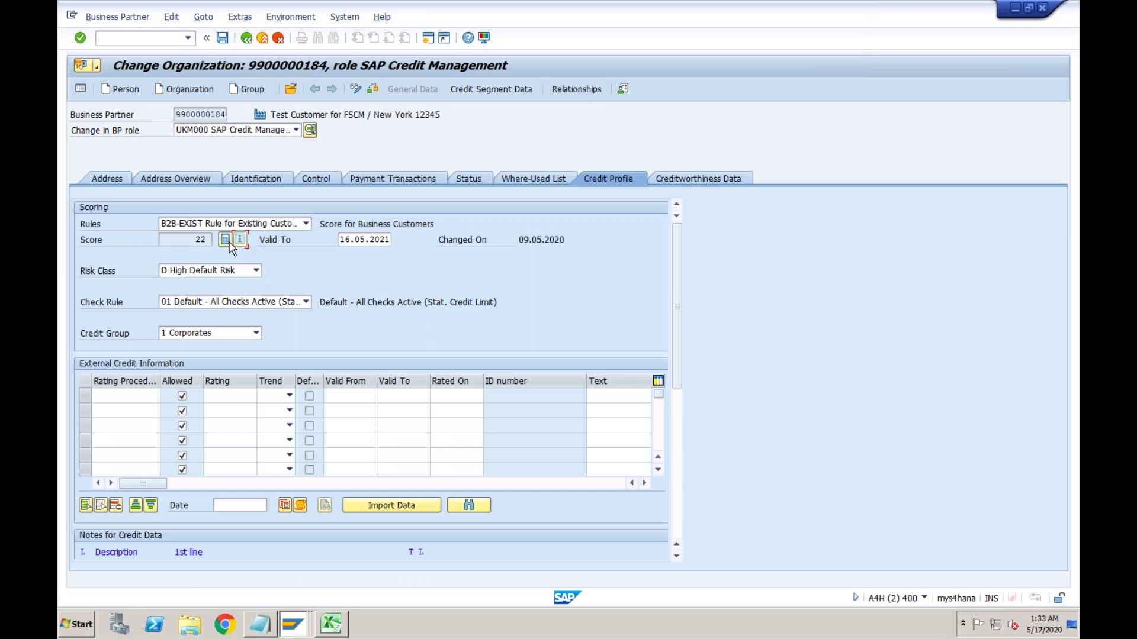
double_click(200, 239)
Reopen the Test Customer for FSCM via /nbp and view the score formula information
click(148, 38)
text(/nbp)
key(Return)
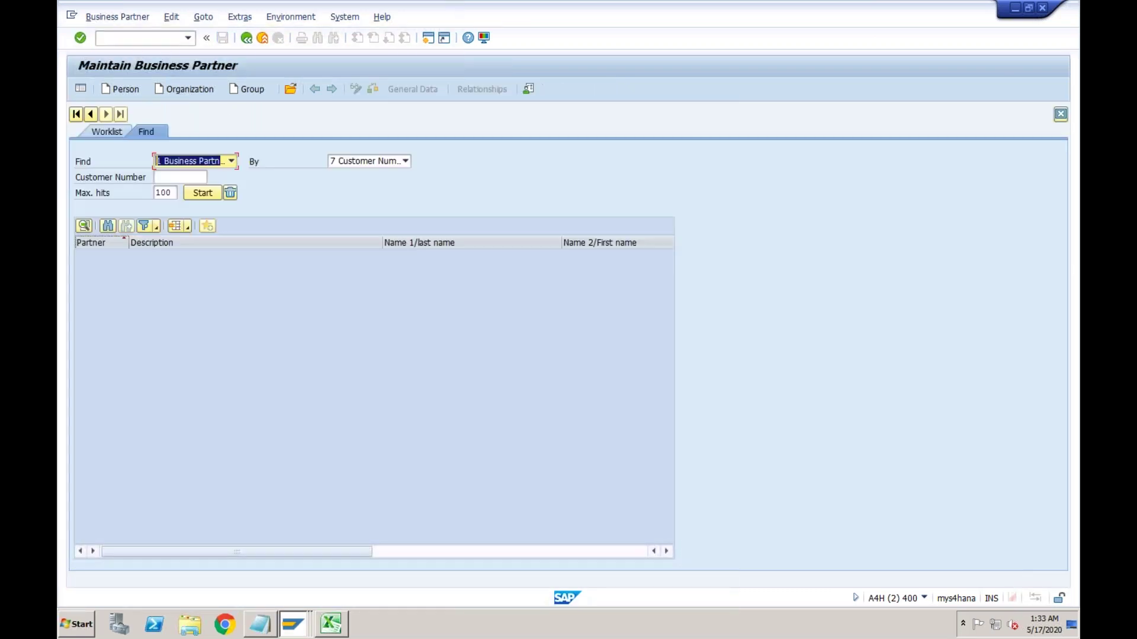
click(169, 179)
click(201, 193)
double_click(215, 257)
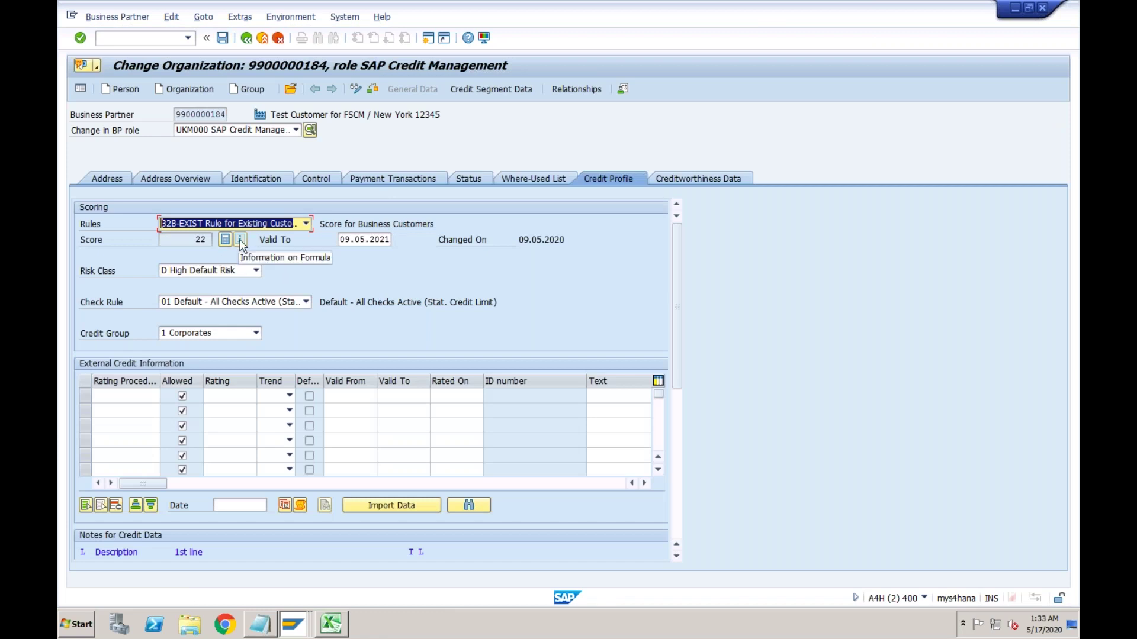
click(241, 237)
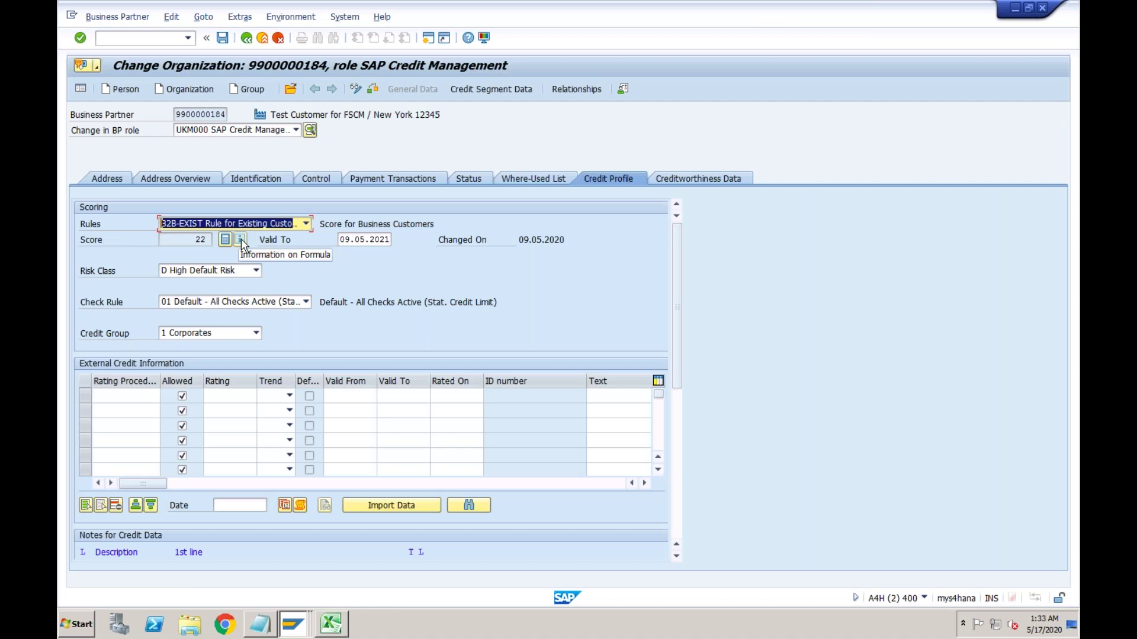
Switch between the credit profile and the Score rule overview, ending on the Score overview
click(290, 616)
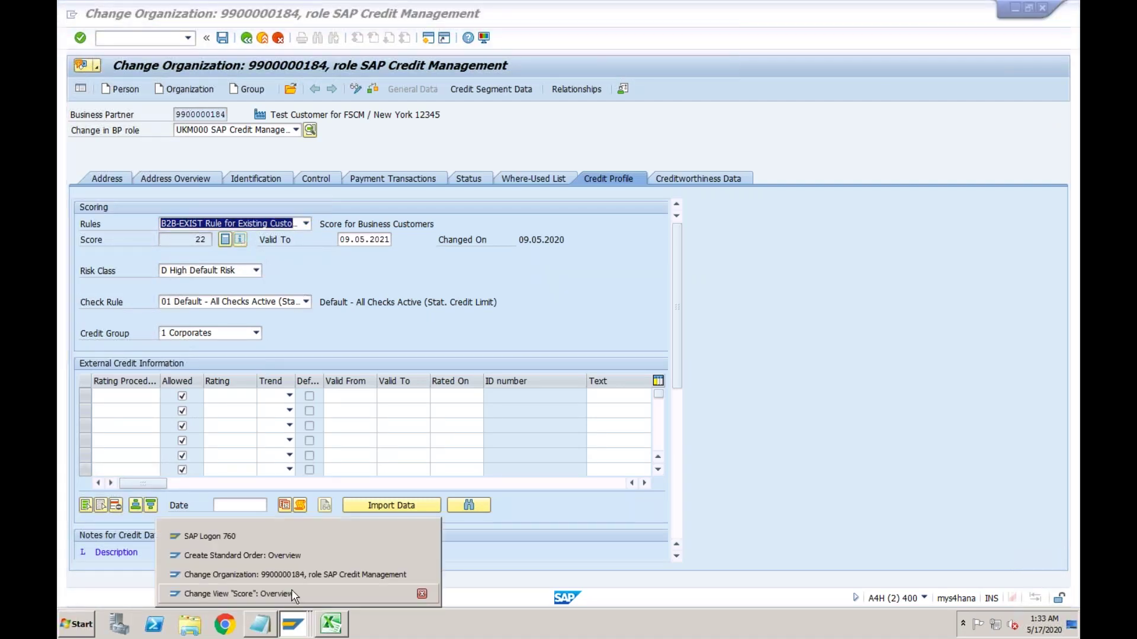
click(290, 593)
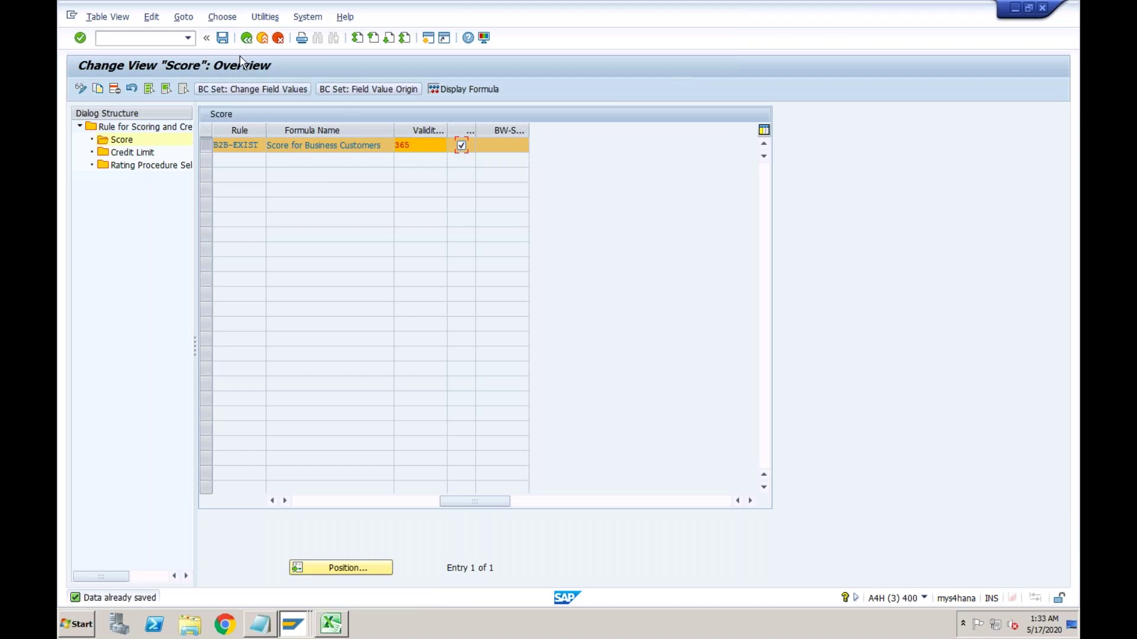
click(223, 38)
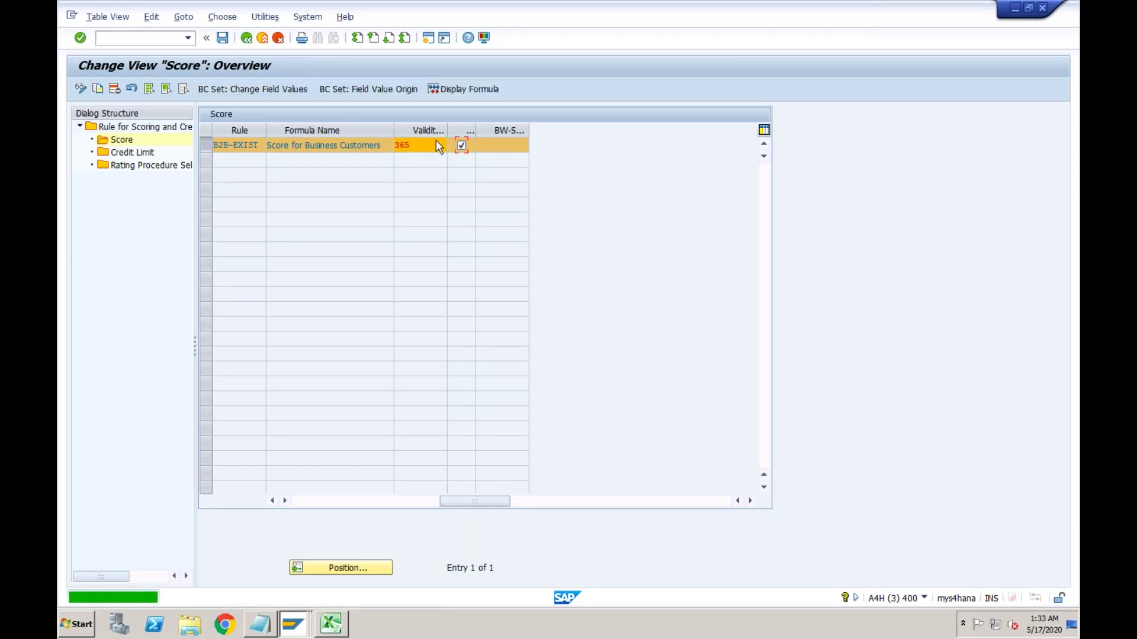
click(296, 626)
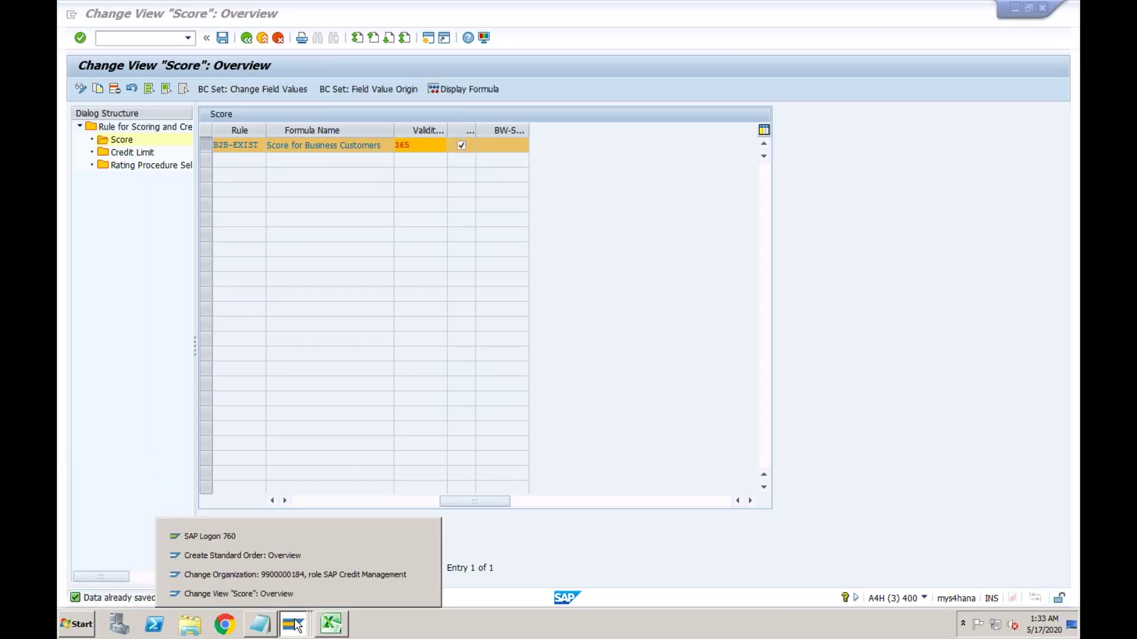
click(297, 575)
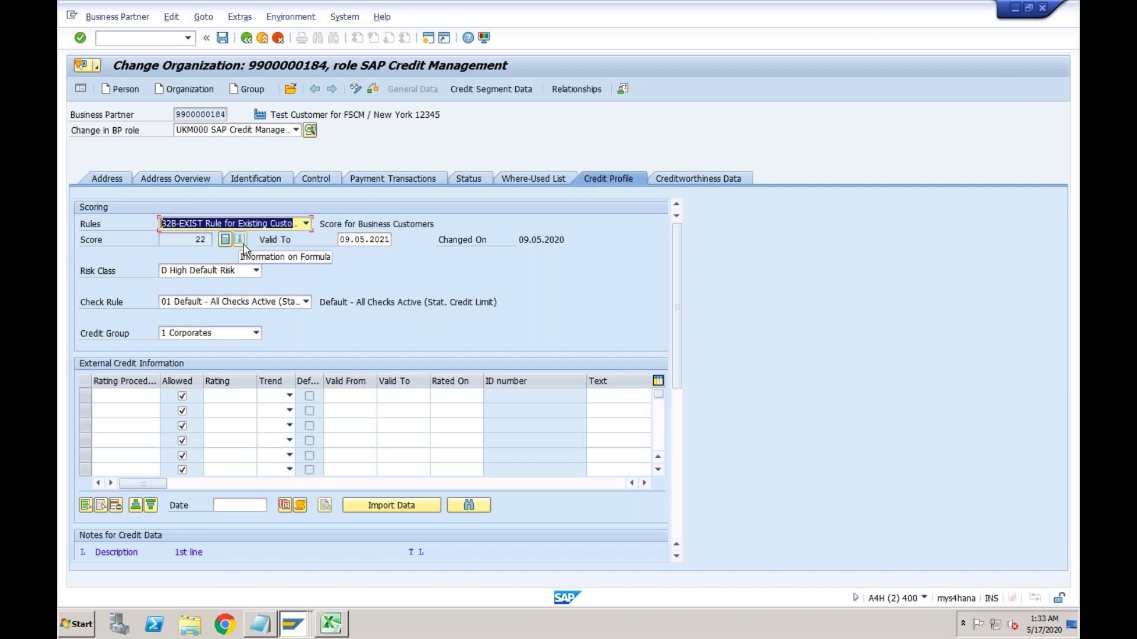
click(299, 620)
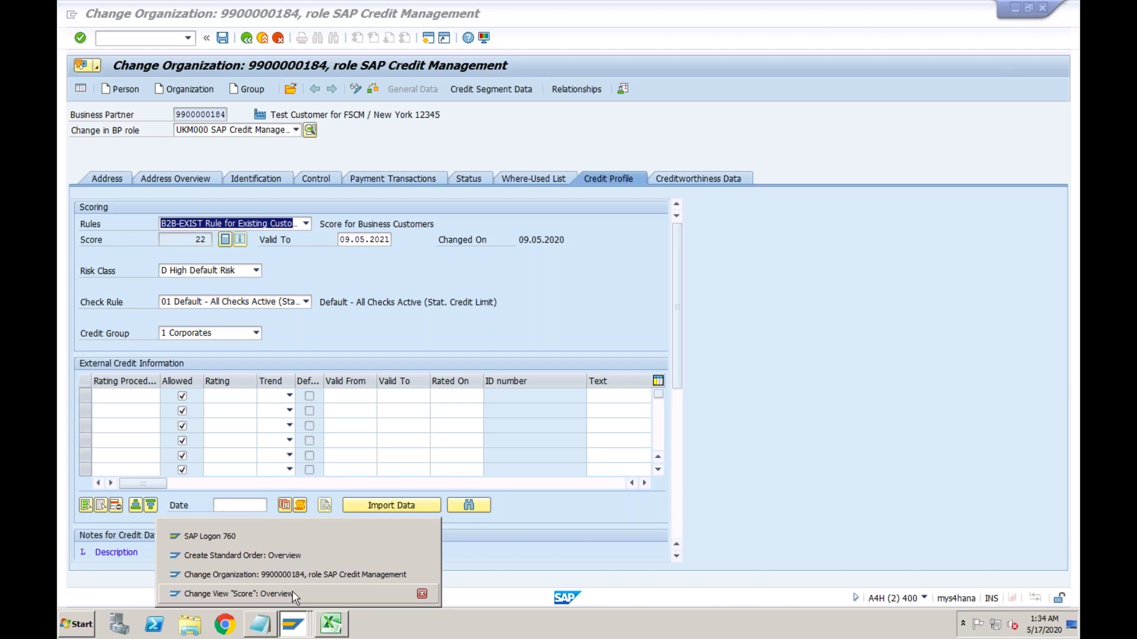
click(292, 592)
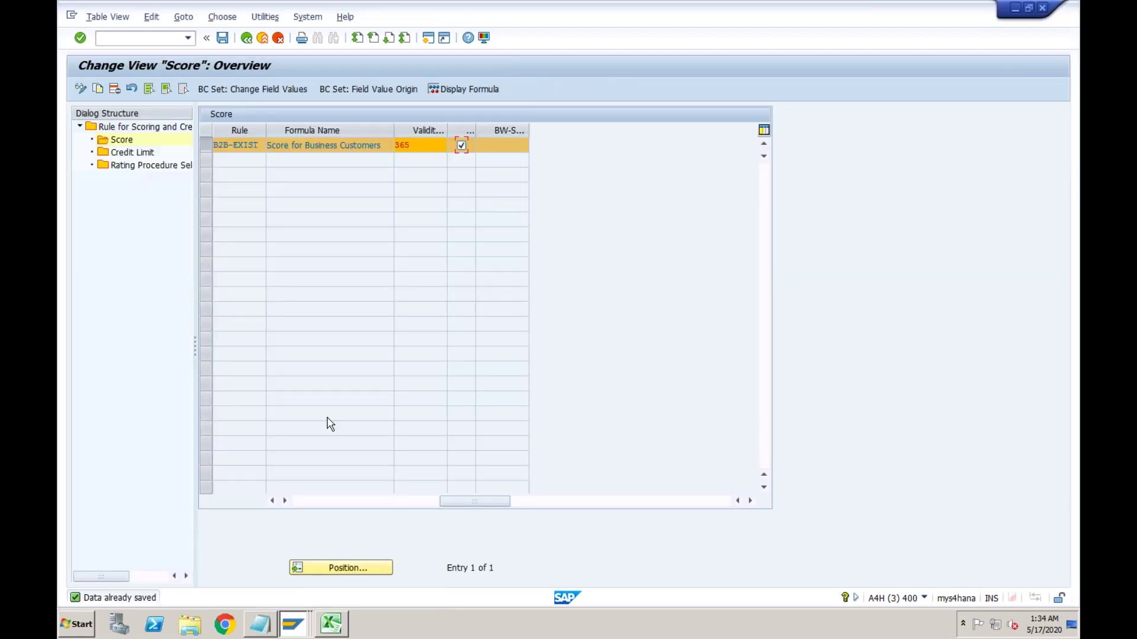
Display the SCORE_B2B formula and expand its Negative Customer List = 0 step into True/False branches
click(444, 88)
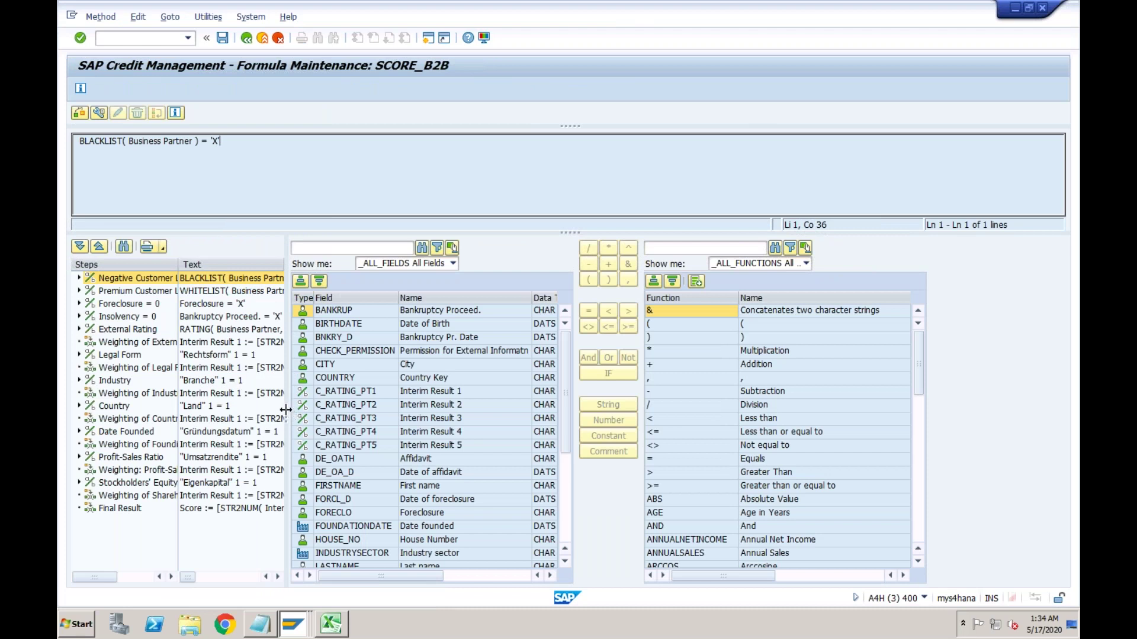
drag(286, 410, 363, 410)
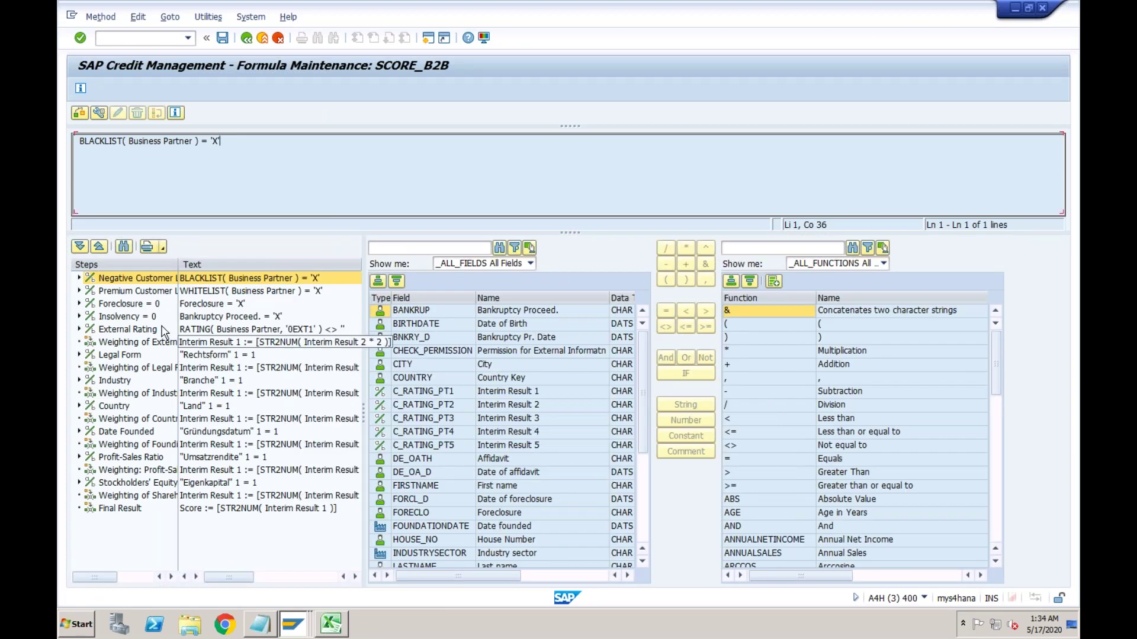
click(83, 282)
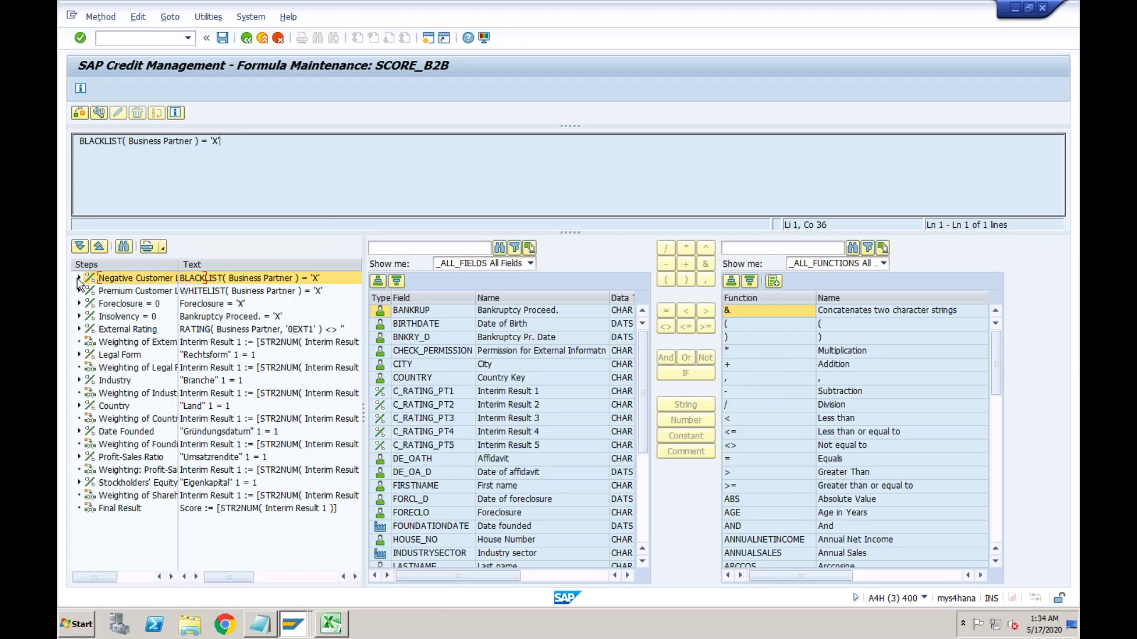
click(78, 278)
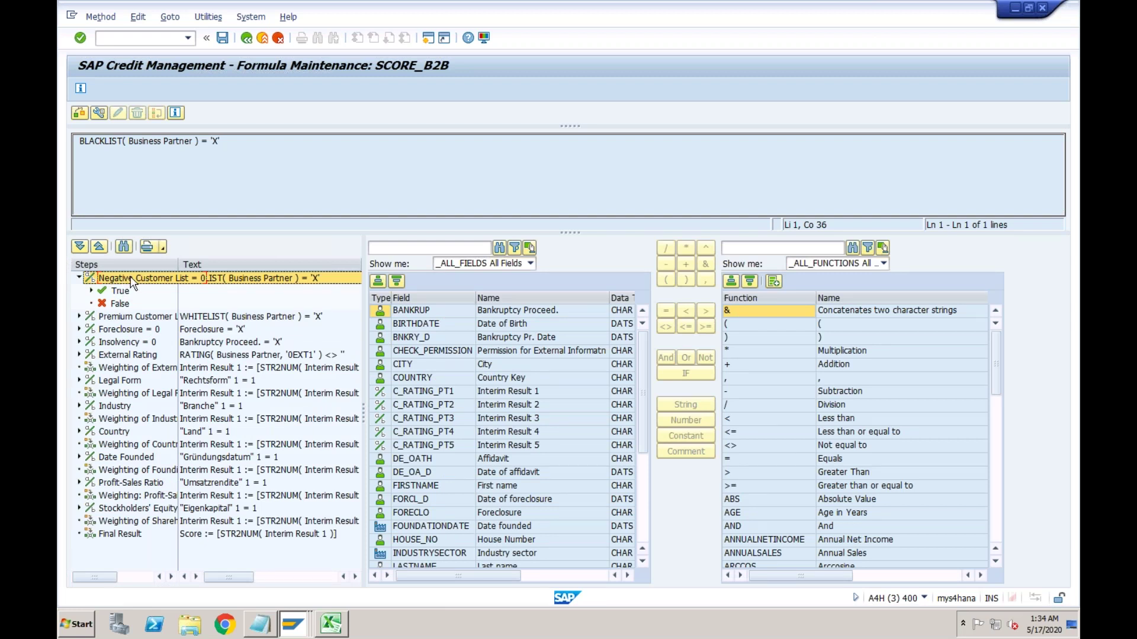
Return to the SCORE_B2B formula window and start a fourth SAP session
click(294, 623)
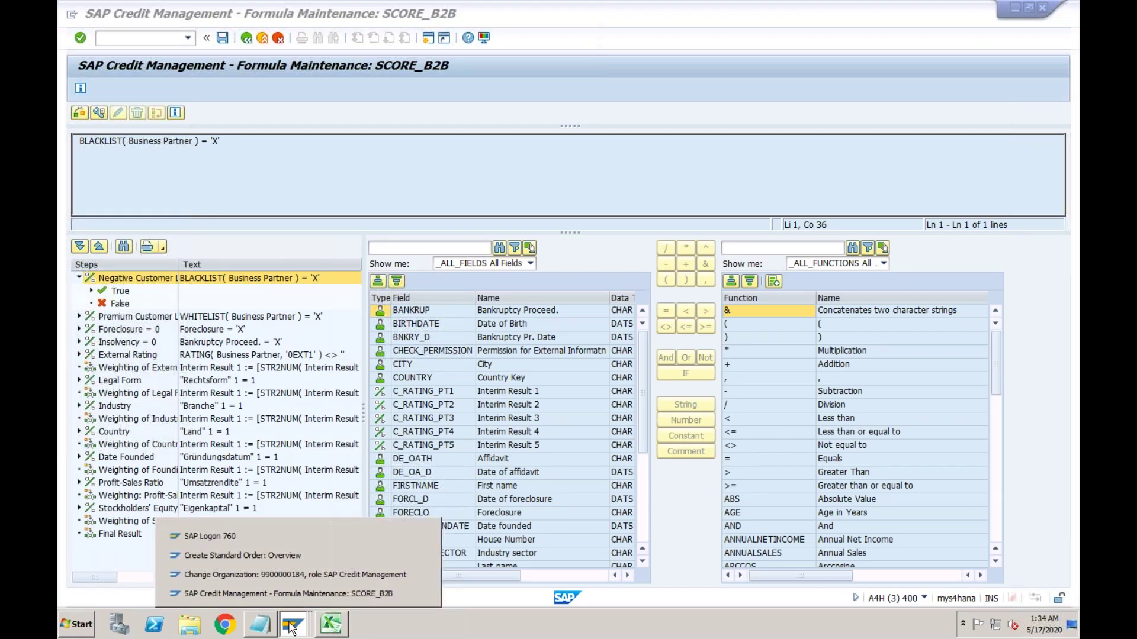
click(288, 593)
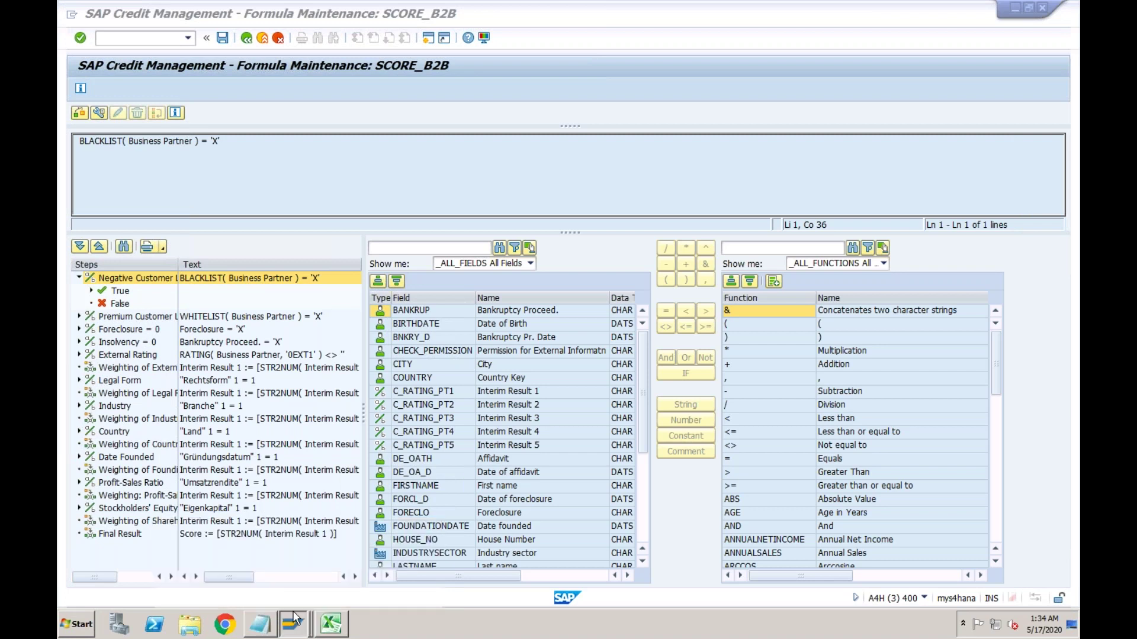
click(427, 39)
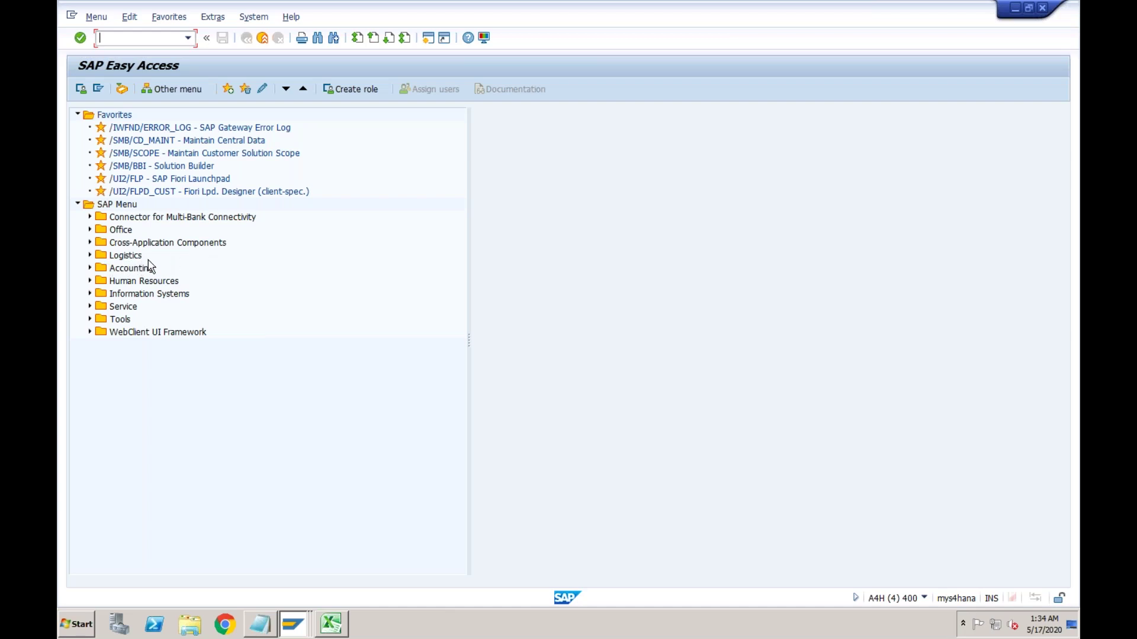
Launch UKM_BLACK_WHITE from Accounting > FSCM > Credit Management > Master Data and begin New Entries
click(89, 269)
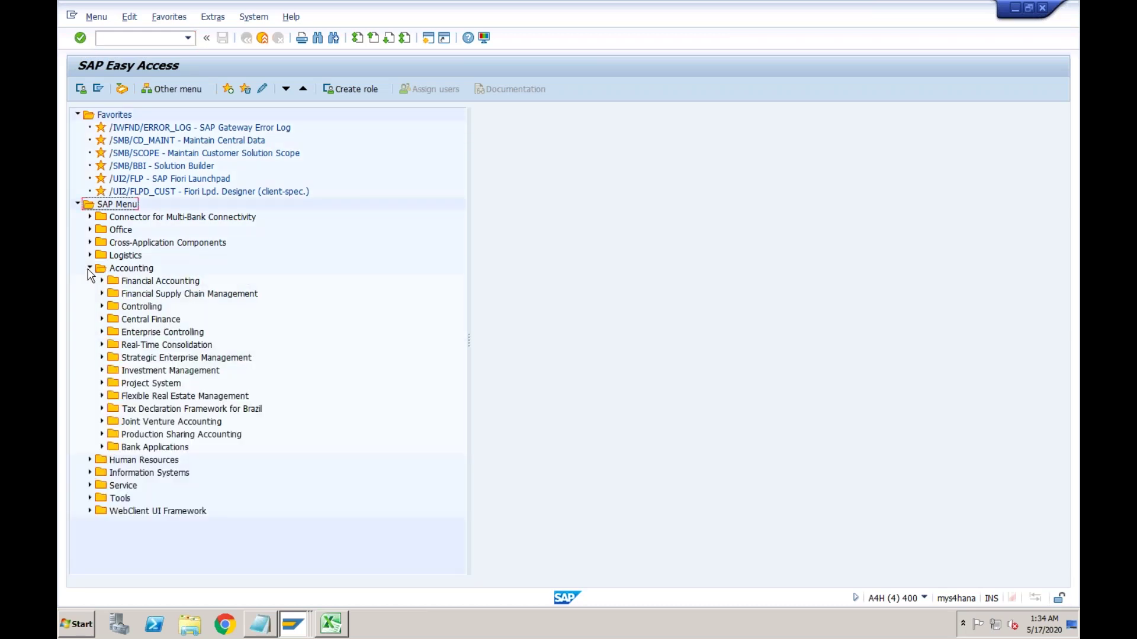
click(101, 281)
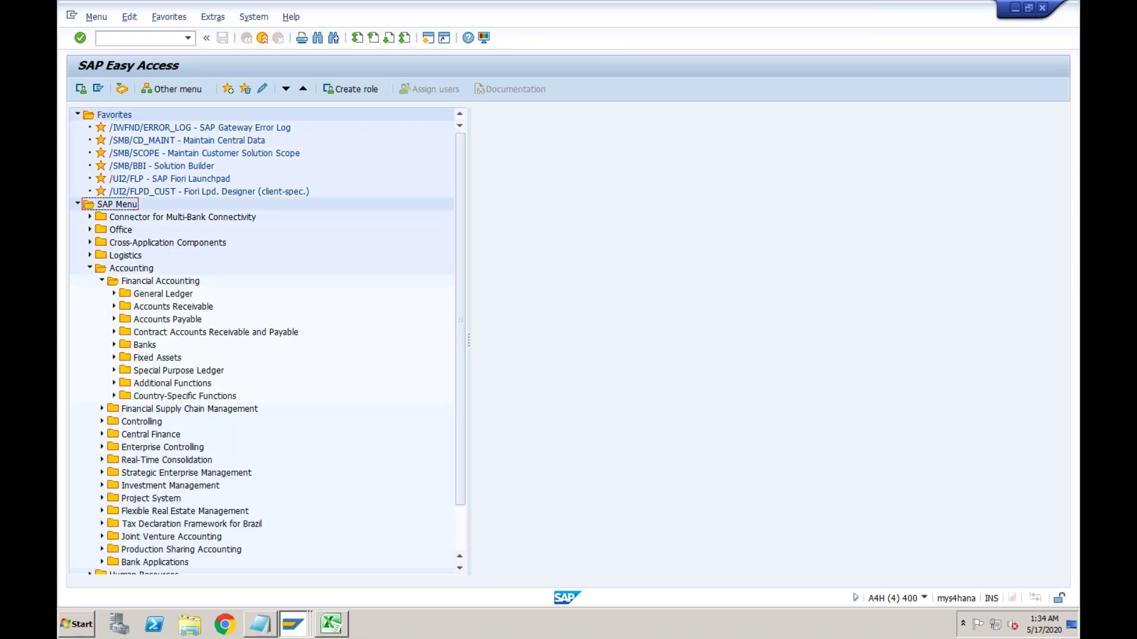
click(102, 281)
click(101, 294)
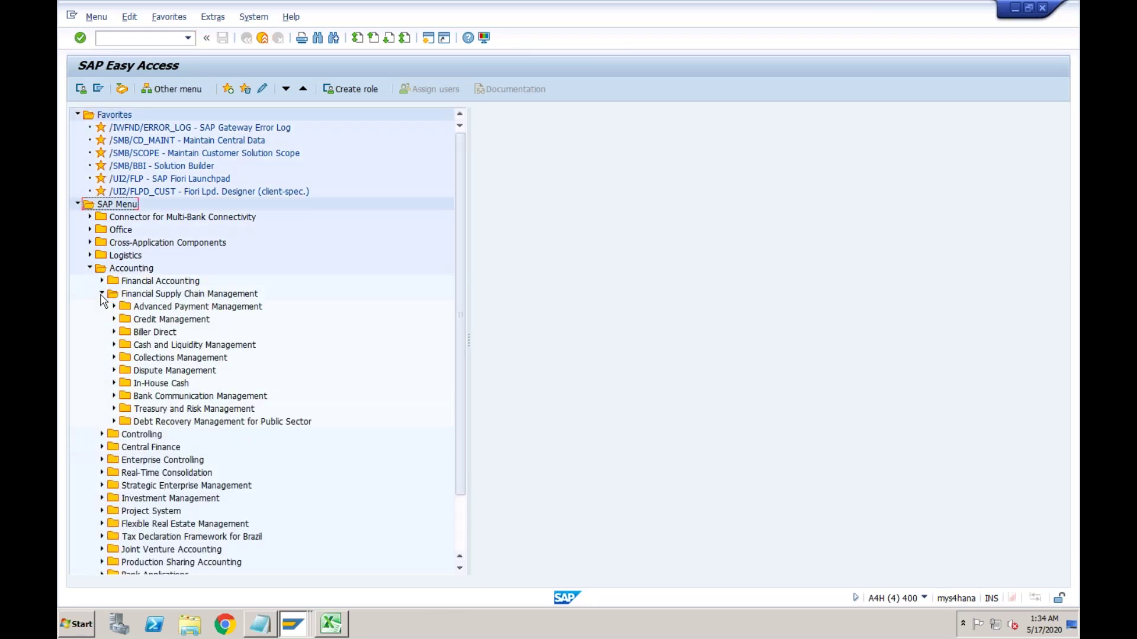
click(114, 320)
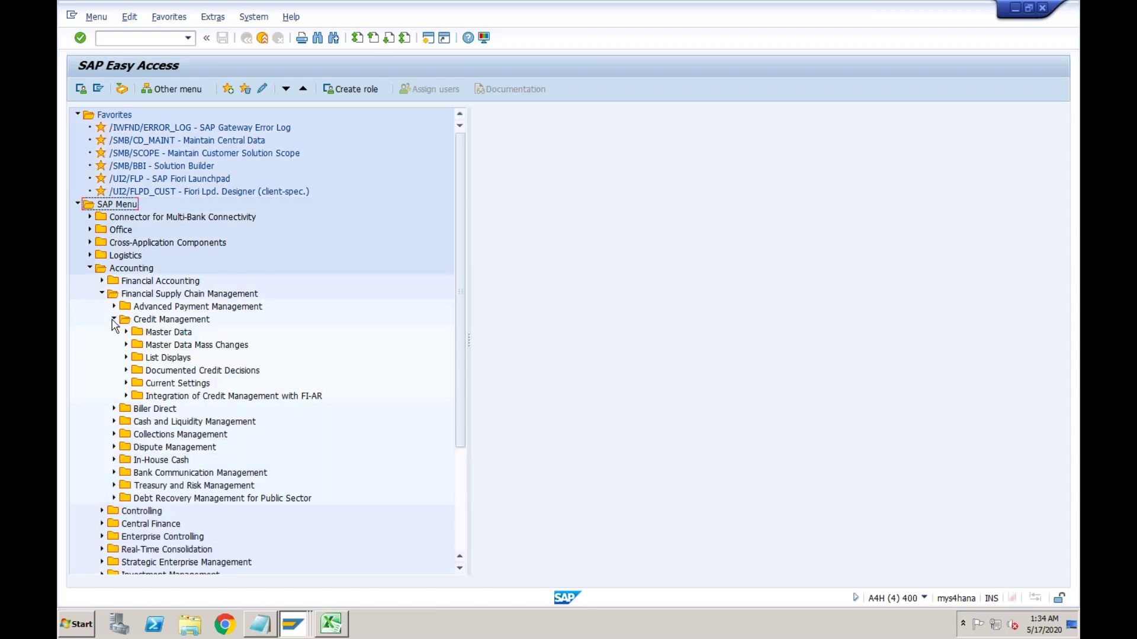
click(127, 333)
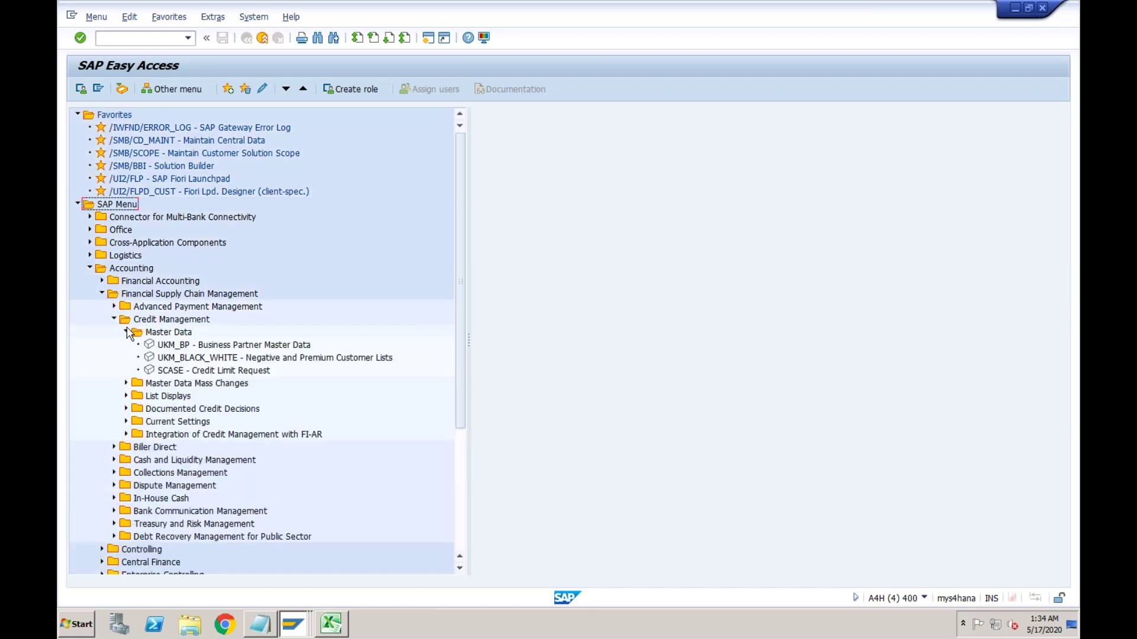
click(267, 360)
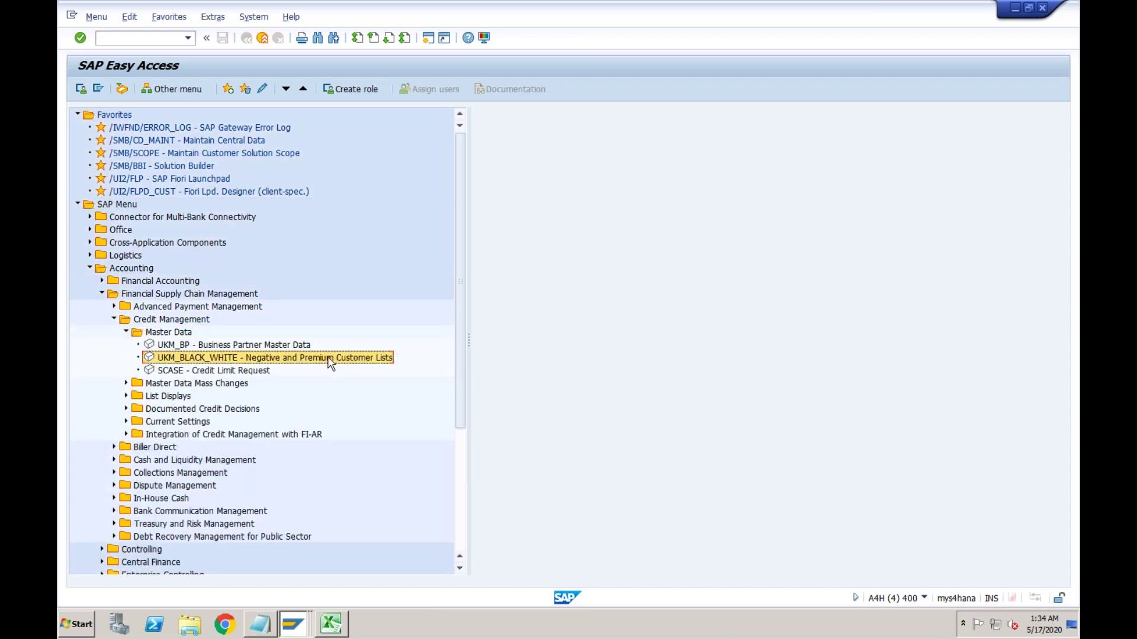
double_click(330, 362)
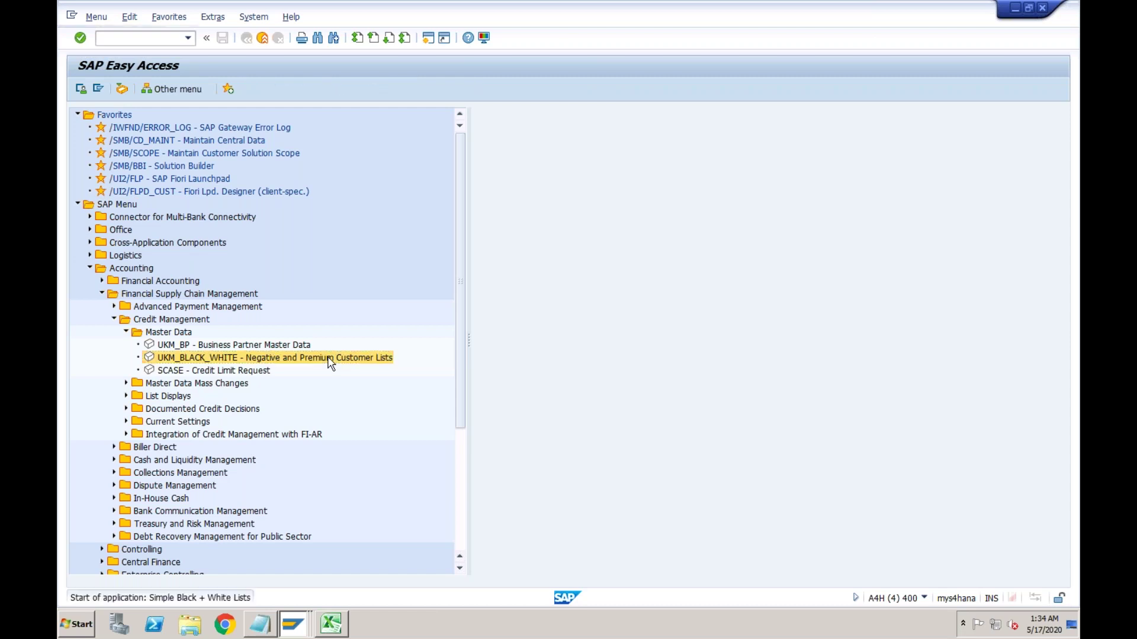
click(122, 90)
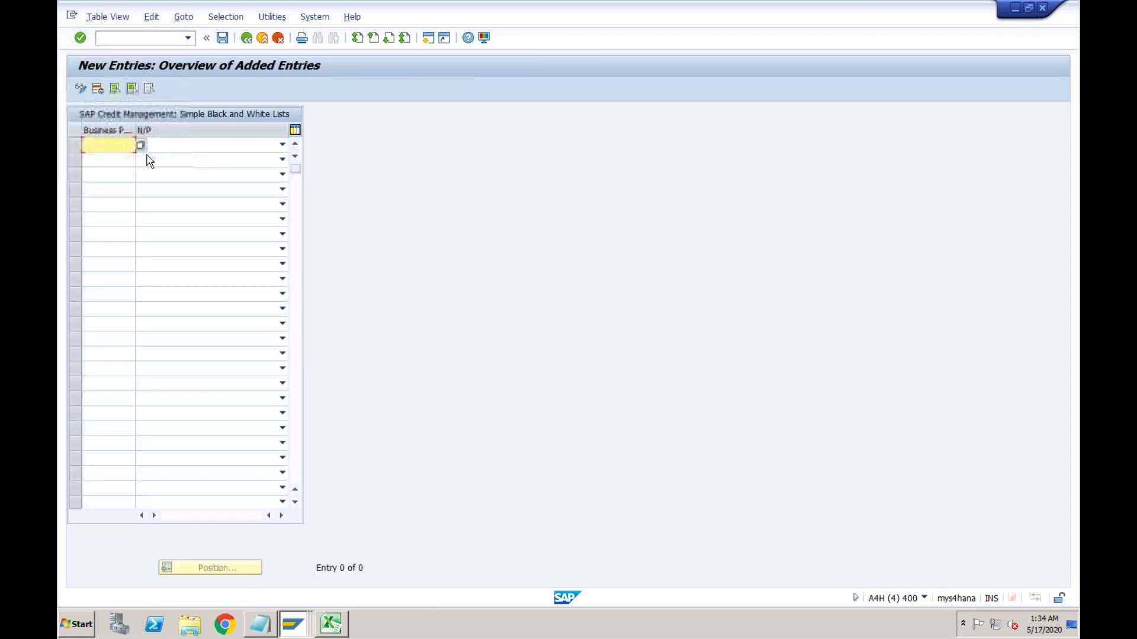
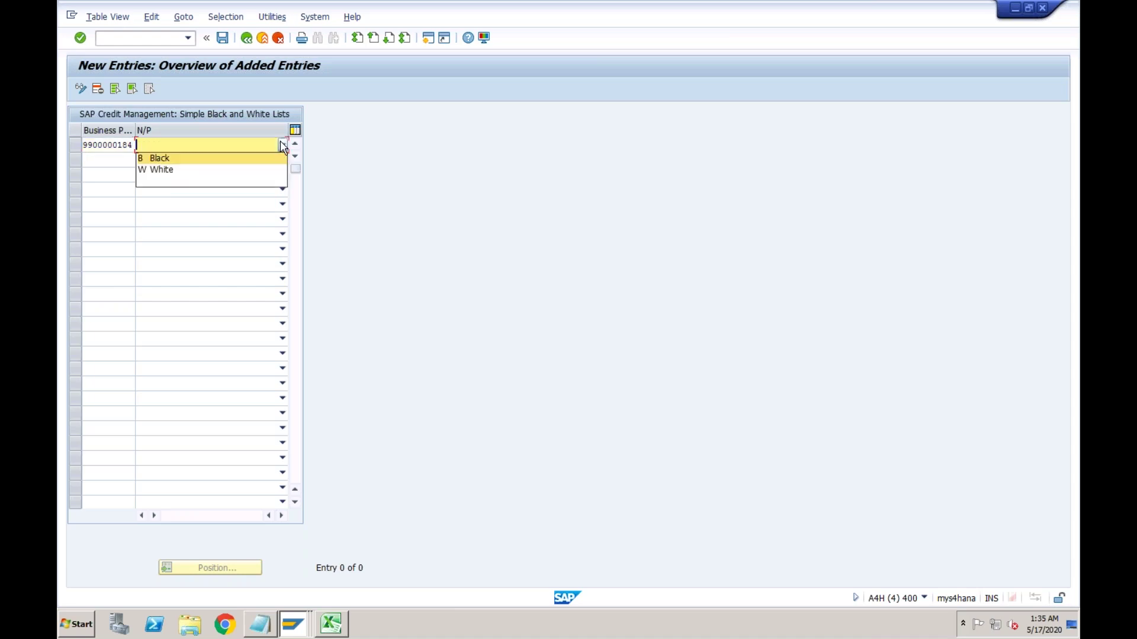
click(183, 157)
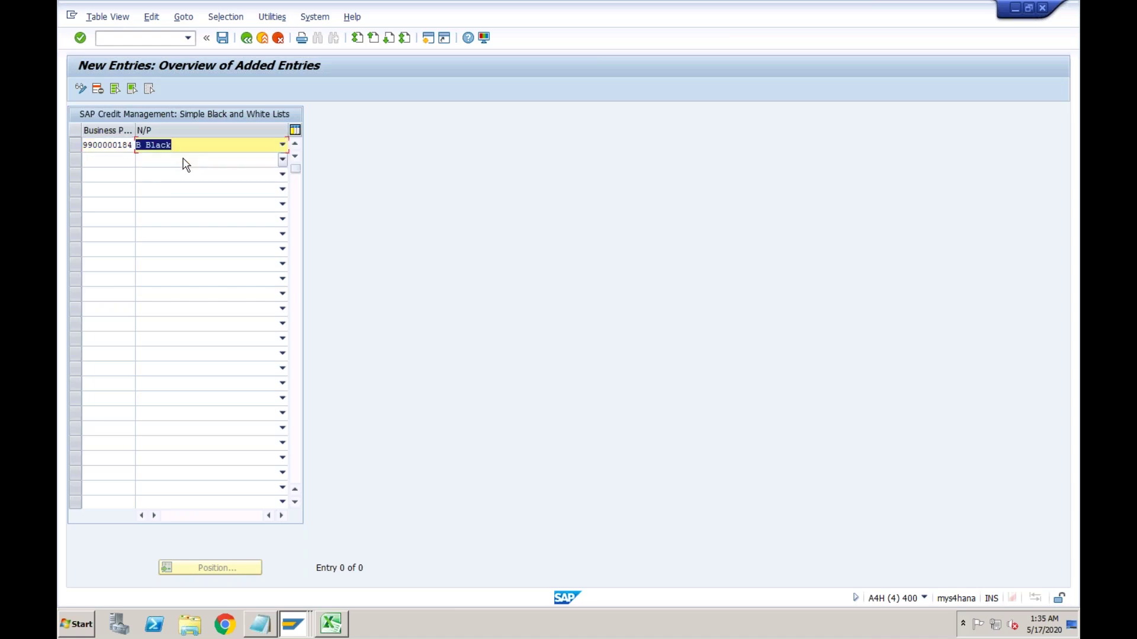
click(223, 38)
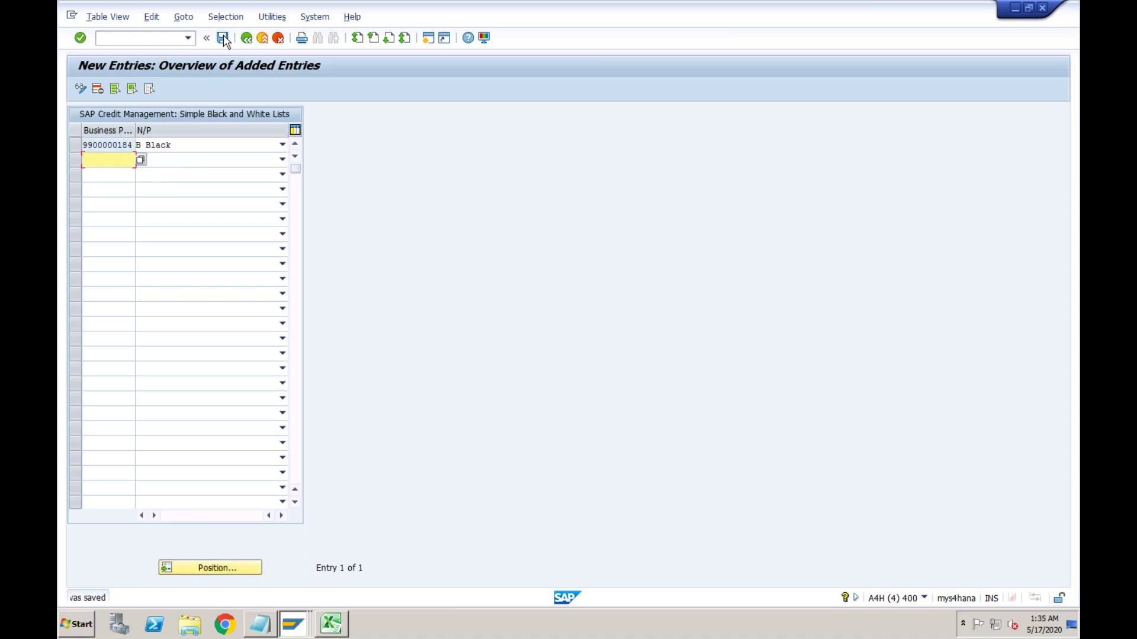
click(295, 625)
click(306, 556)
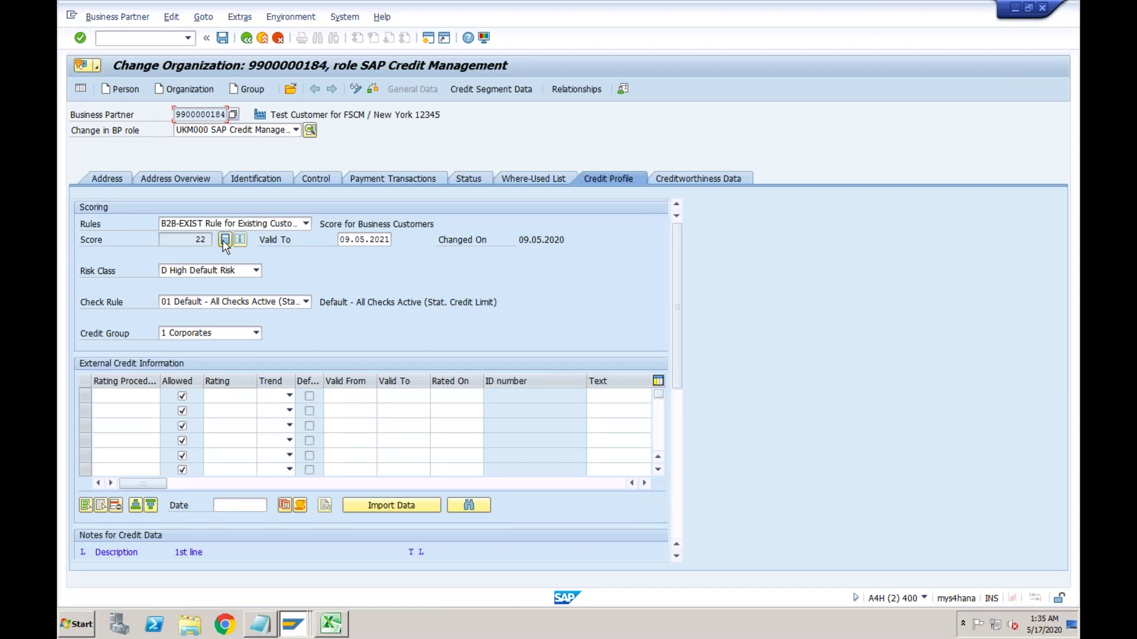
Recalculate the score with the formula, acknowledge the missing risk class message, and inspect the new score of 0
click(225, 240)
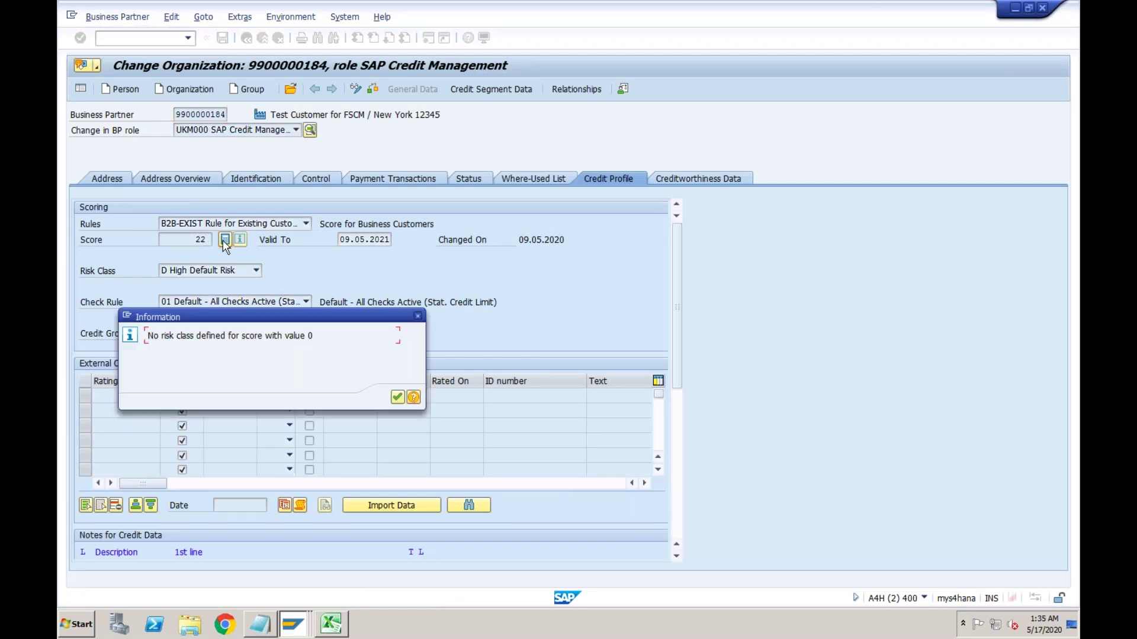
click(397, 397)
double_click(163, 240)
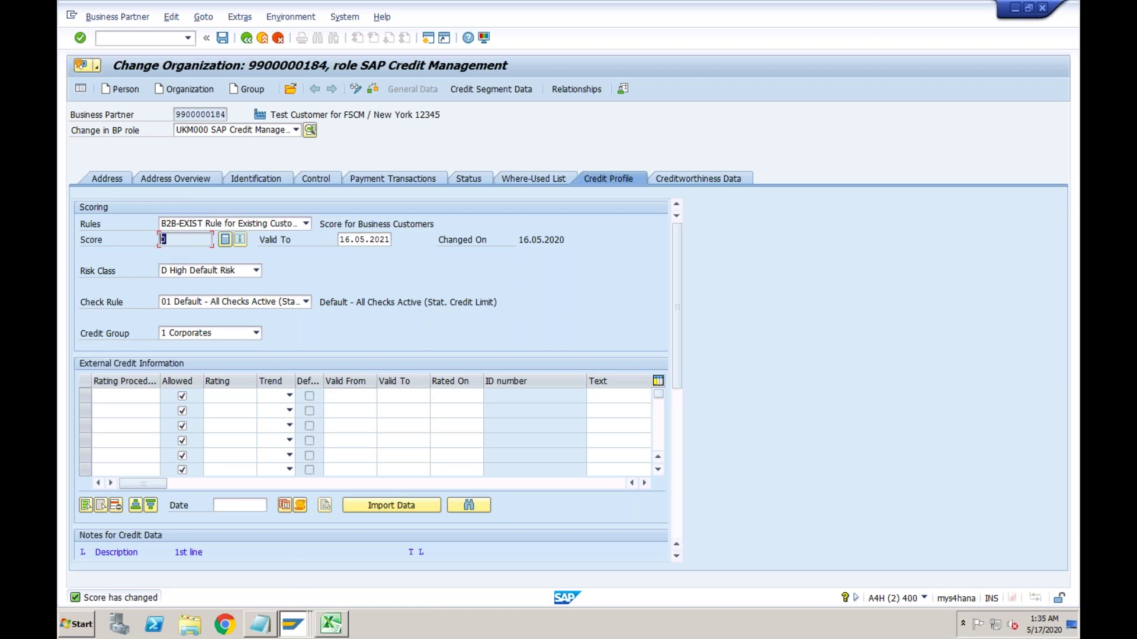
click(296, 623)
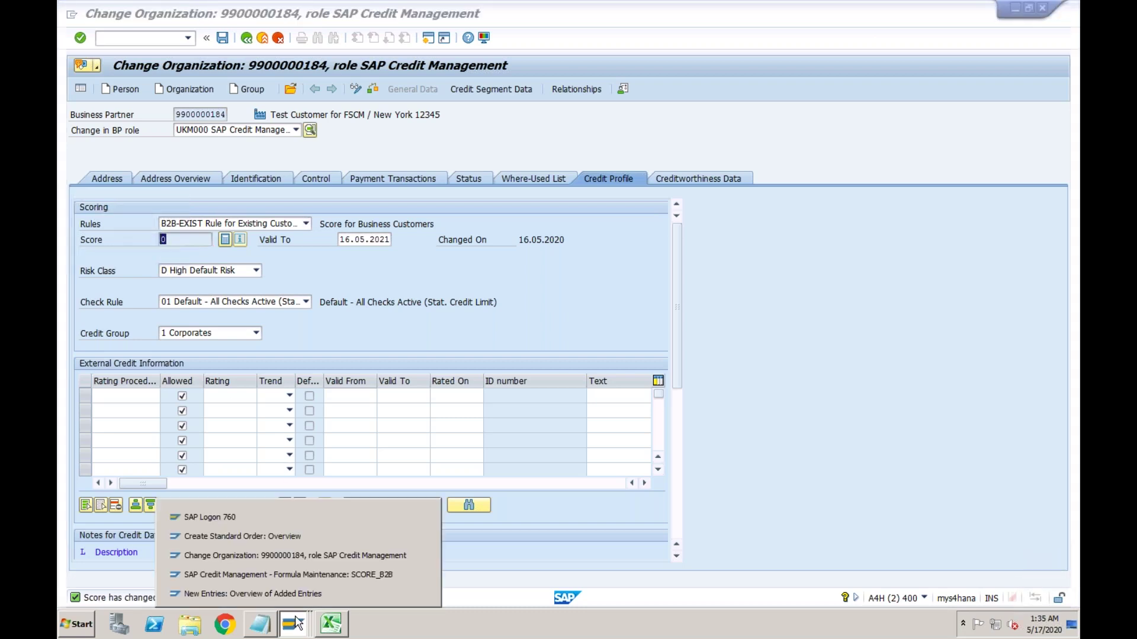
In SCORE_B2B, expand Negative Customer List > True to see the step setting Score to 0
click(294, 579)
click(114, 281)
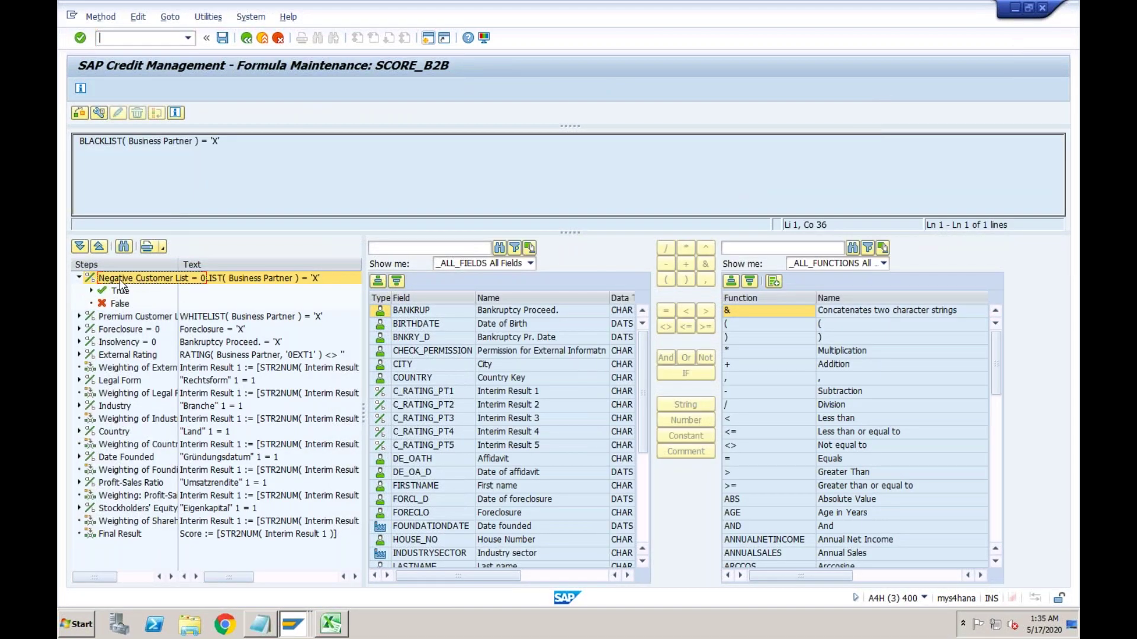
click(119, 291)
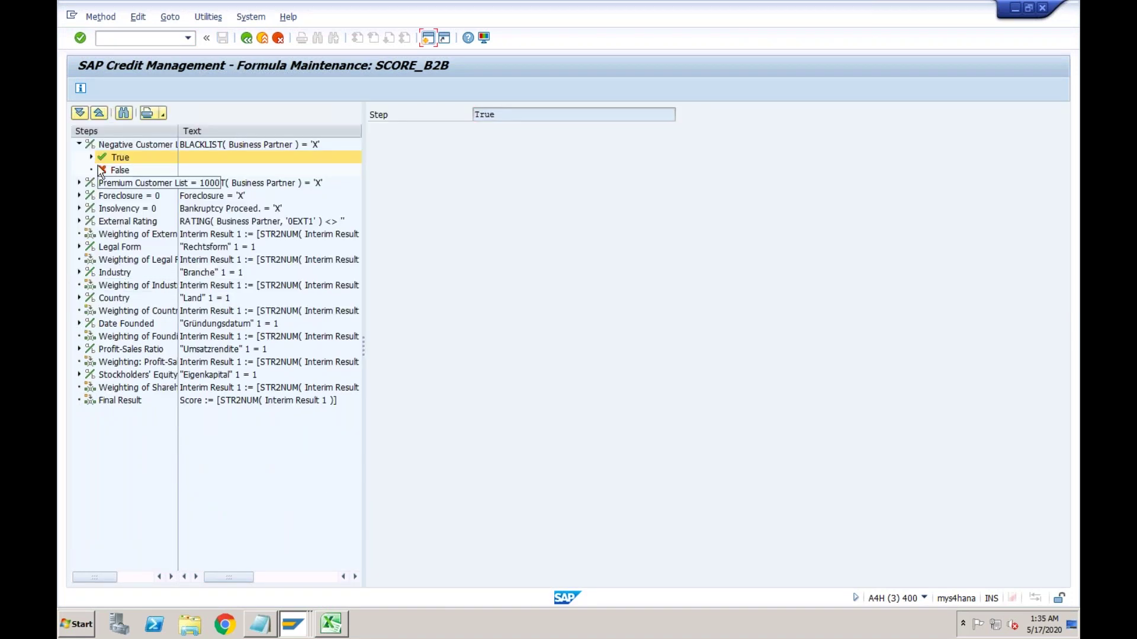
click(92, 156)
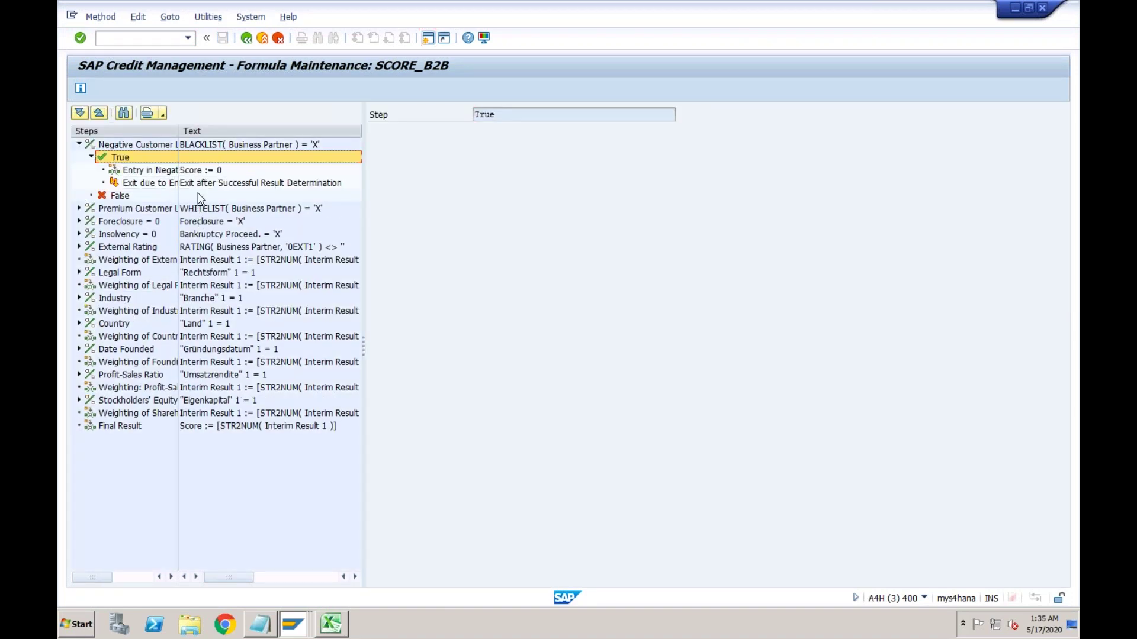
click(218, 172)
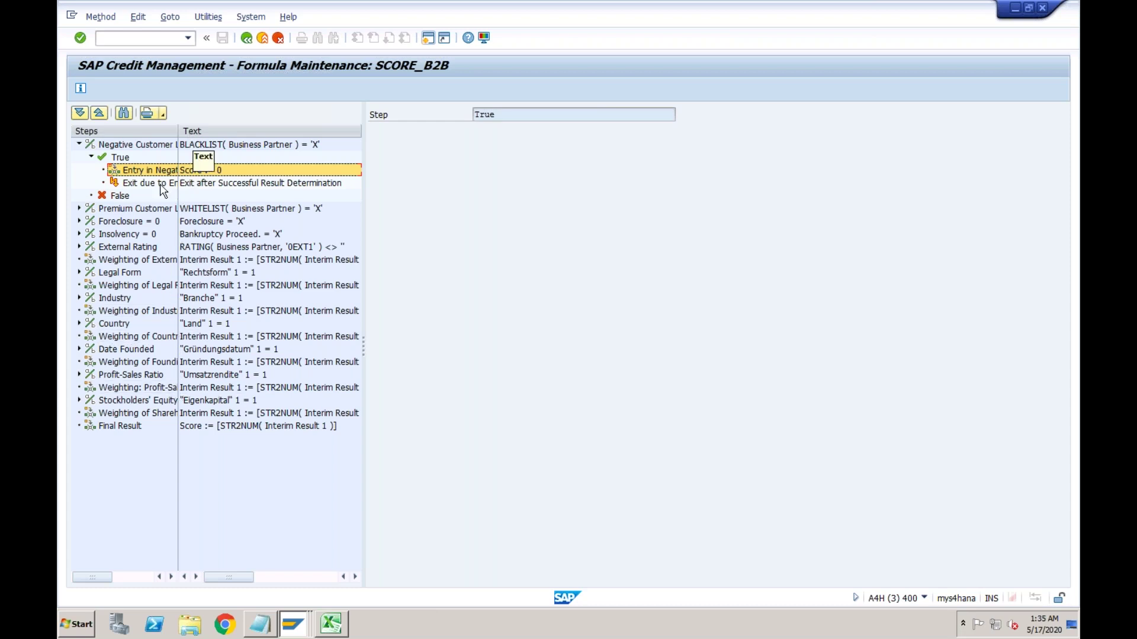
Collapse the Negative Customer List step and expand the Premium Customer List step
click(79, 145)
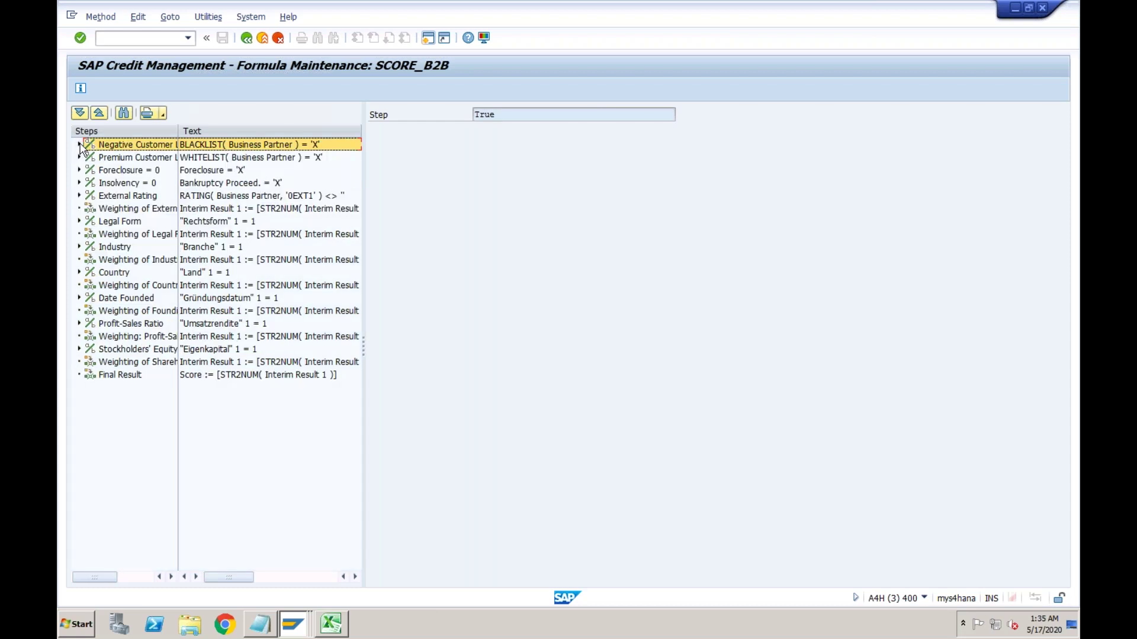
click(79, 157)
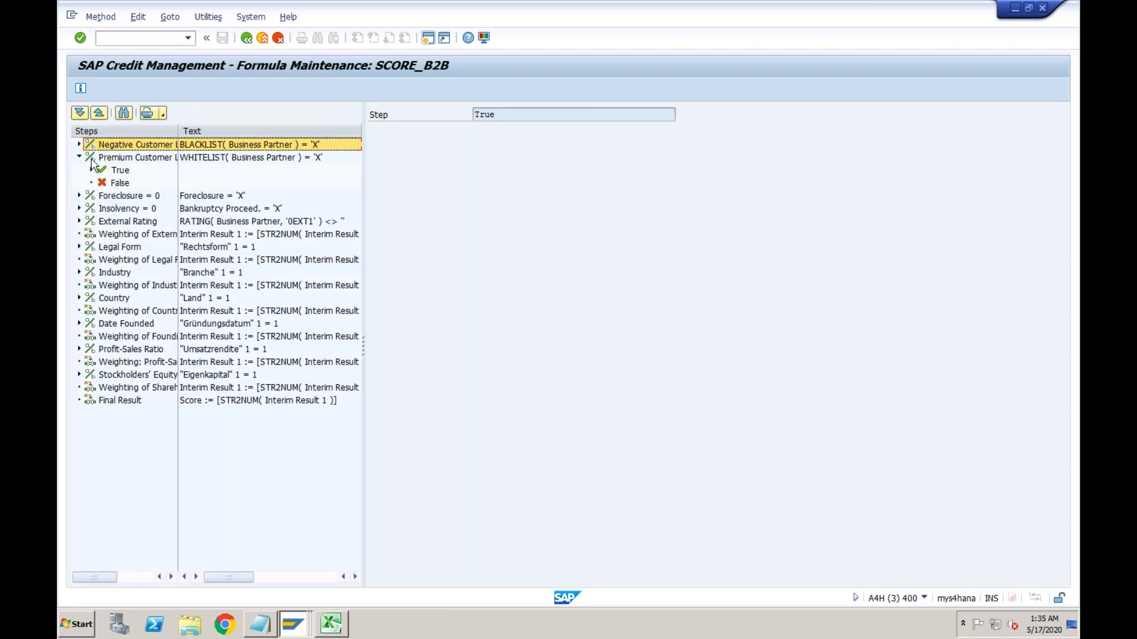
click(139, 160)
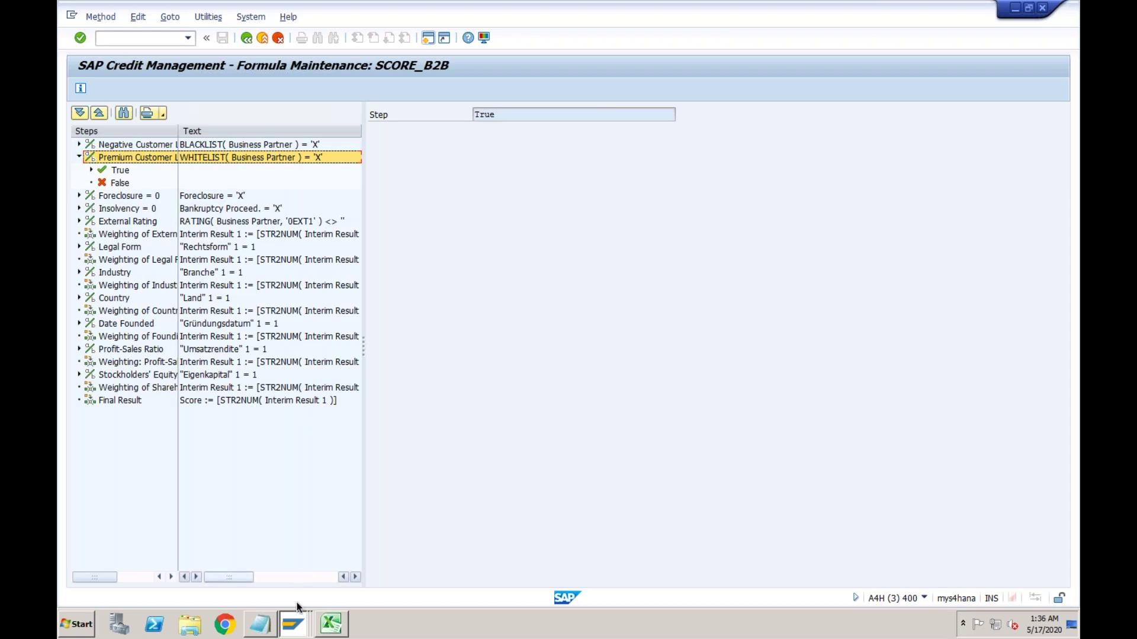
click(294, 625)
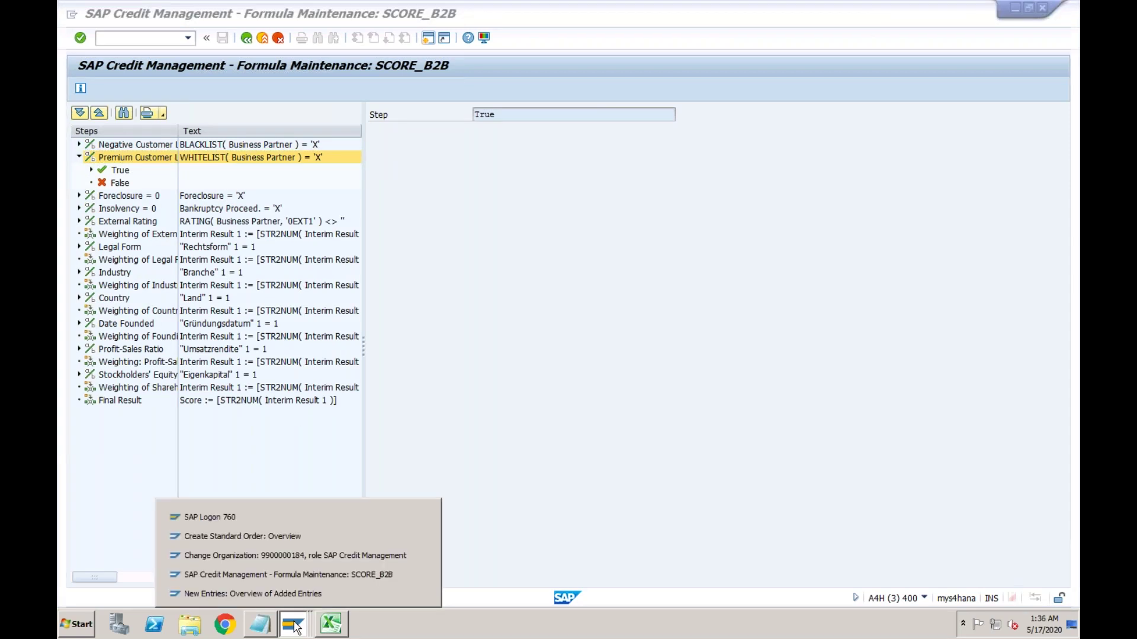
click(277, 594)
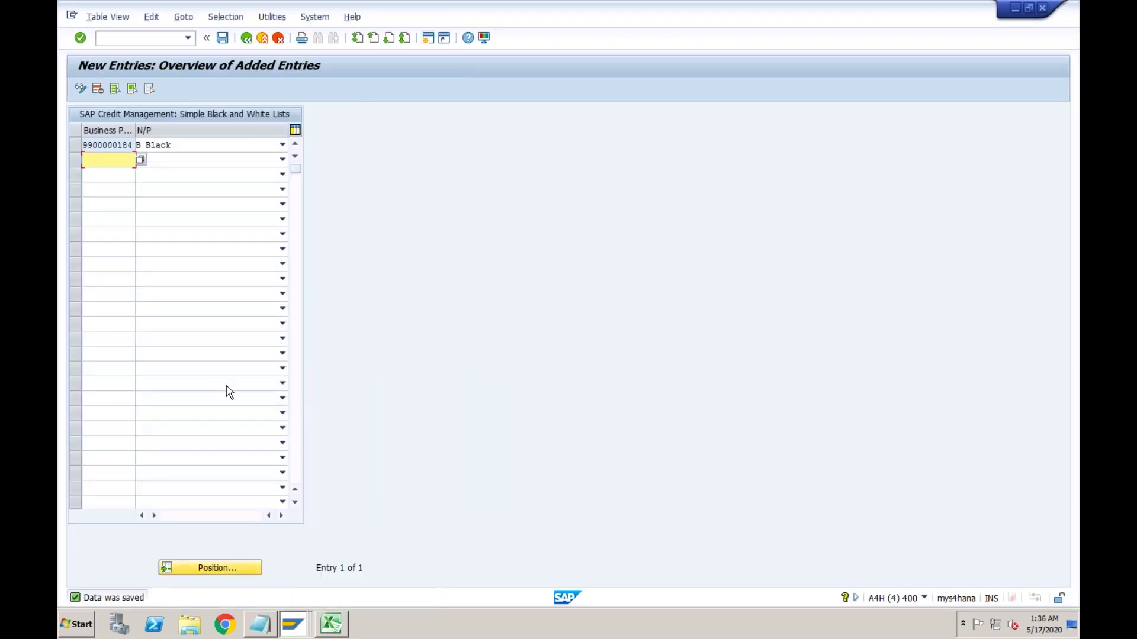
click(256, 146)
click(177, 170)
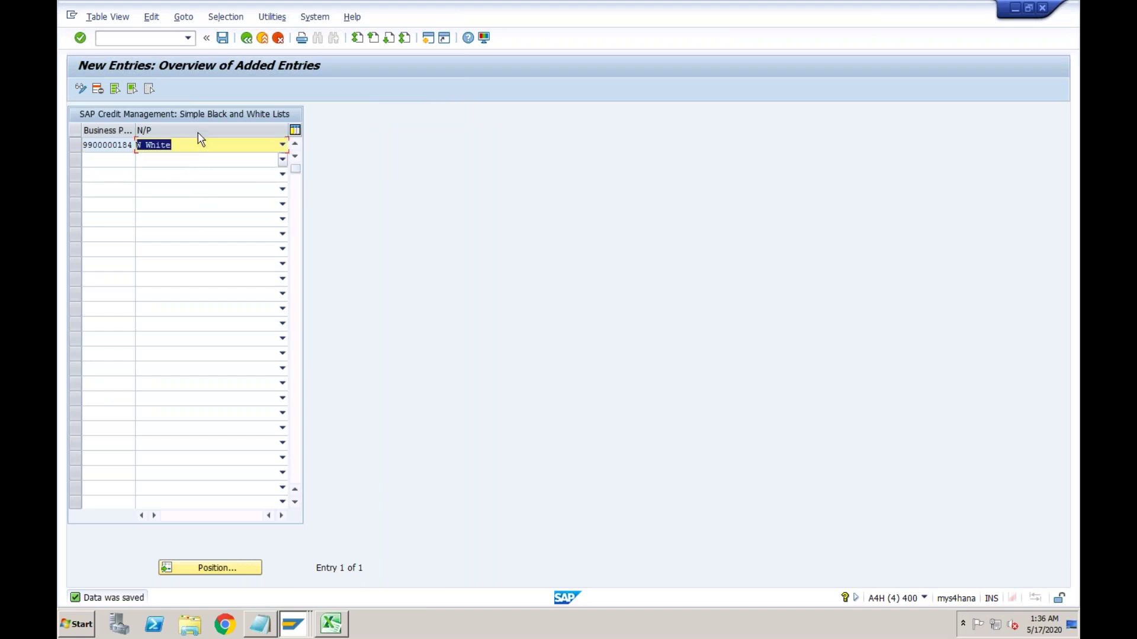
click(222, 39)
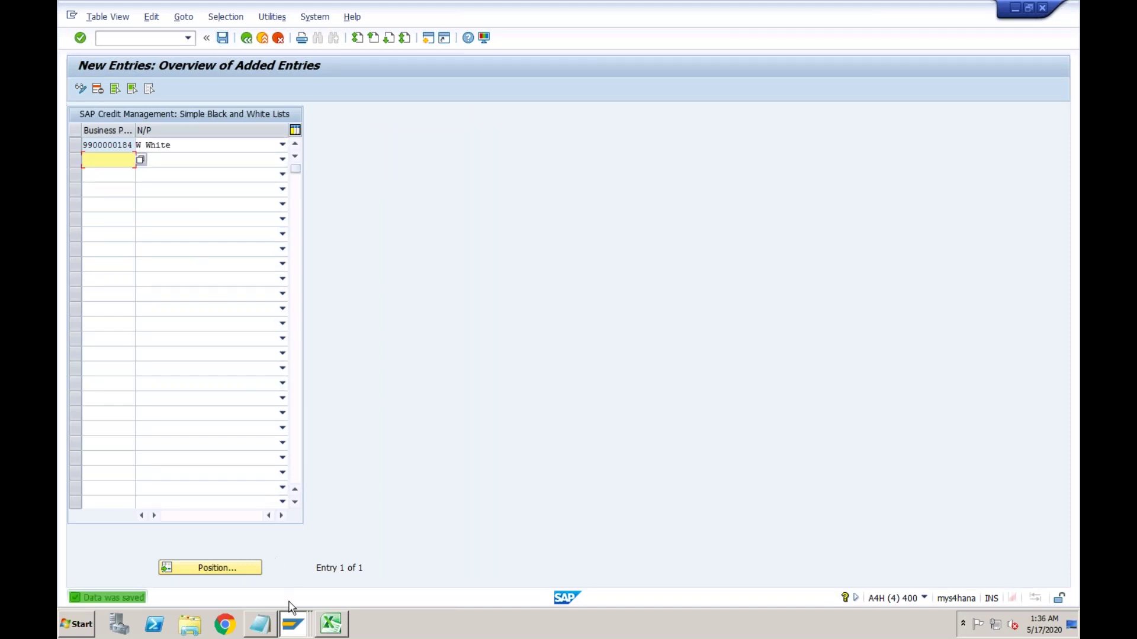
In SCORE_B2B, expand Premium Customer List > True to see Score set to 100, then return to the partner
click(290, 623)
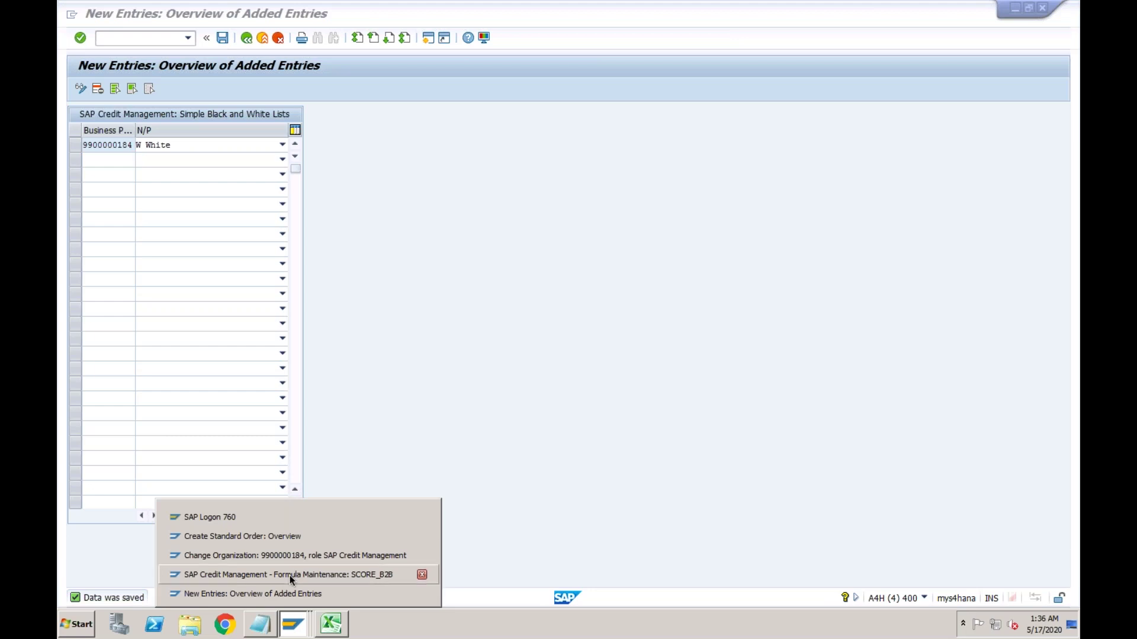
click(286, 575)
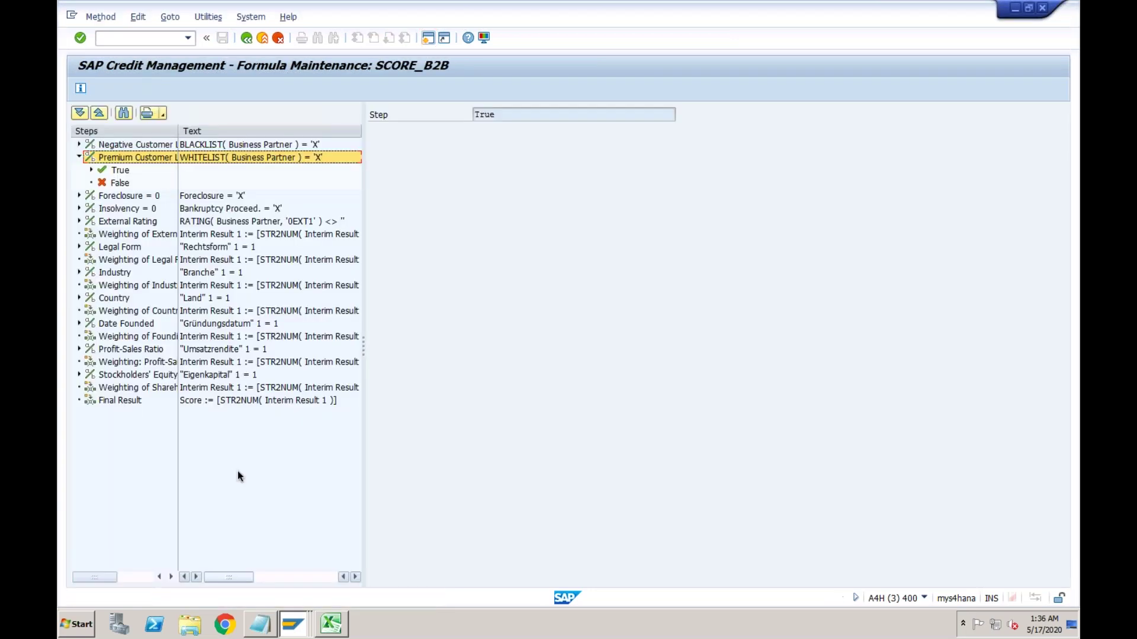
click(90, 170)
click(215, 183)
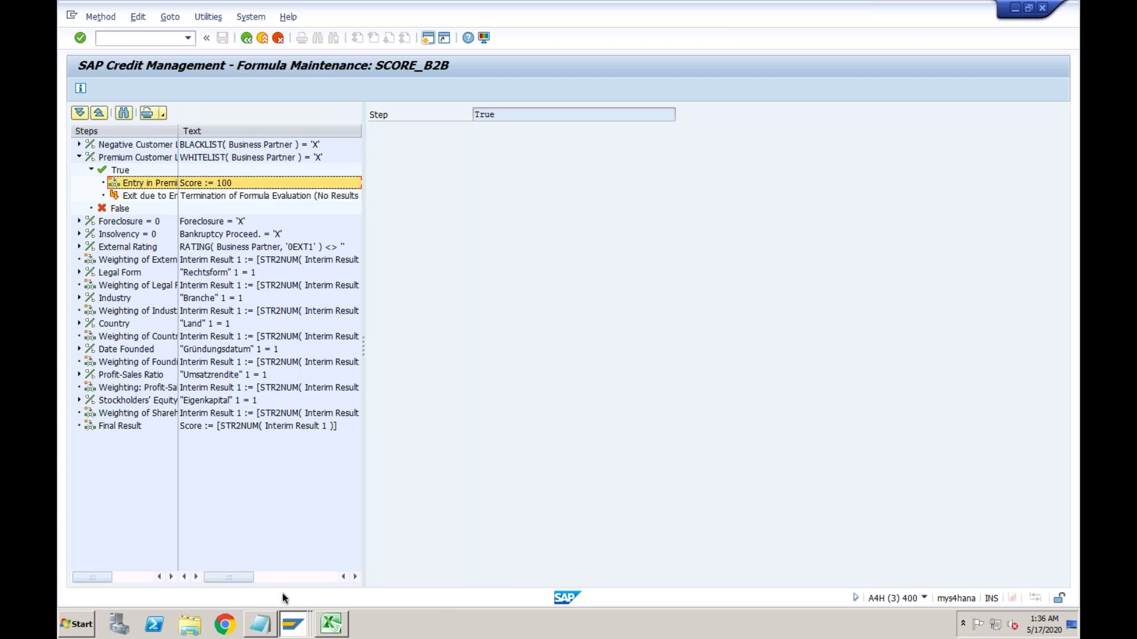
click(293, 619)
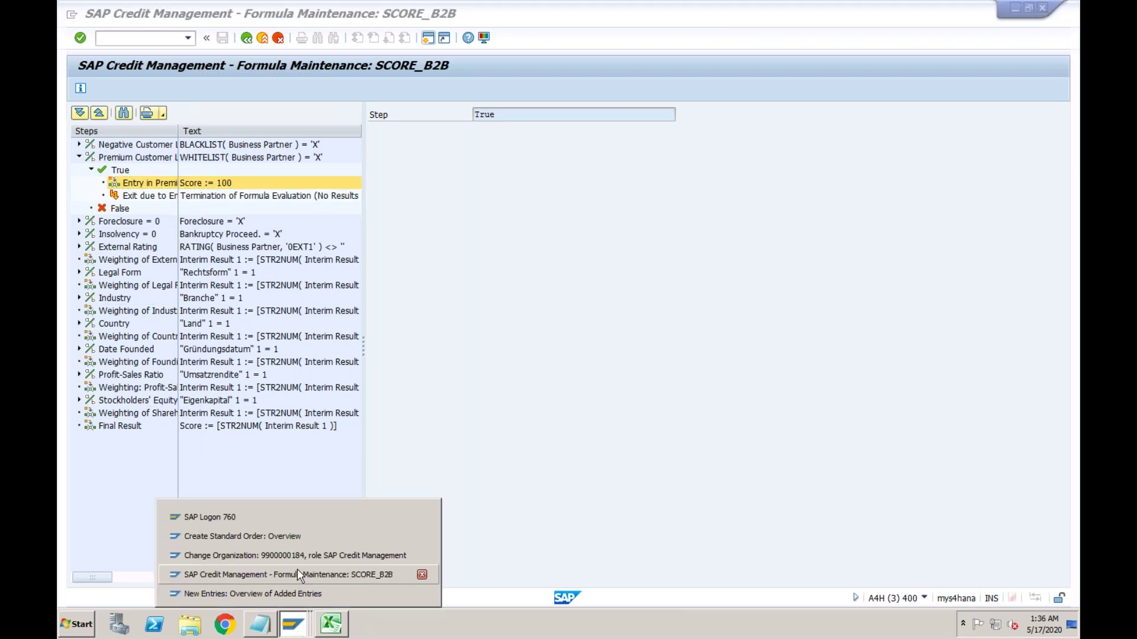
click(293, 555)
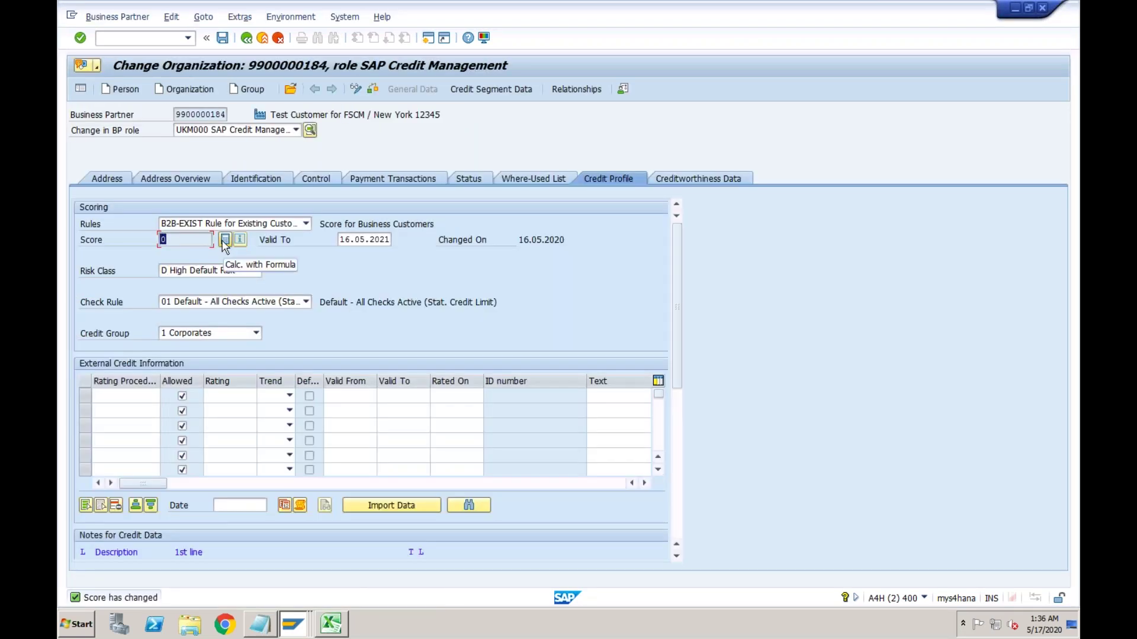
Recalculate the partner's score with the formula three times; it stays at 0
click(225, 239)
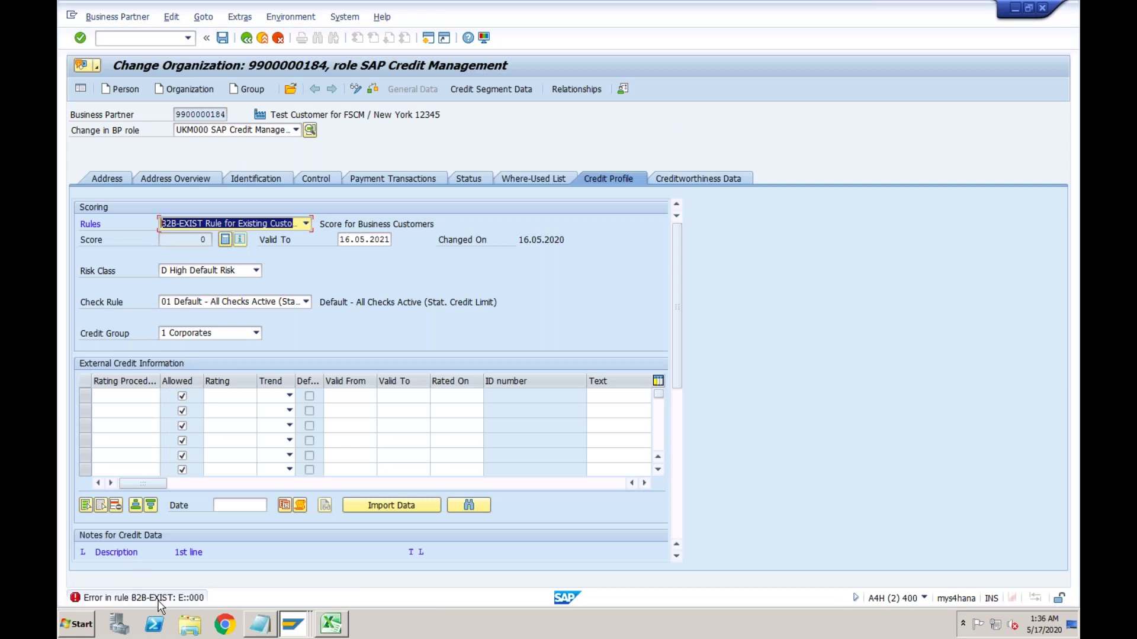
click(225, 239)
click(225, 240)
Switch to the black and white list entries window and exit to SAP Easy Access
click(290, 627)
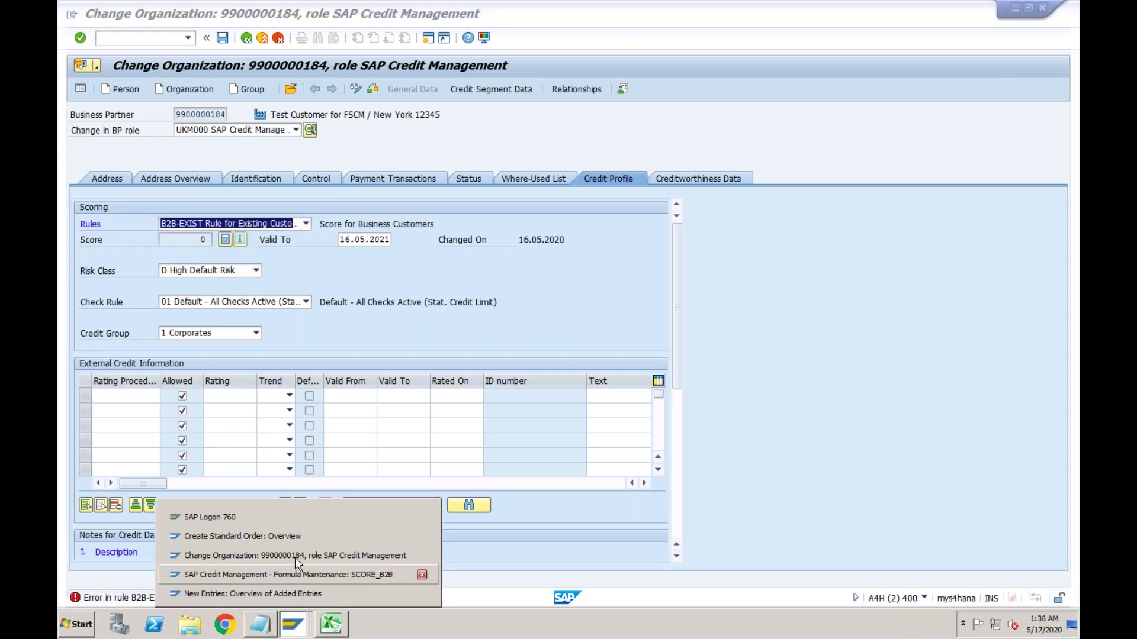
click(288, 594)
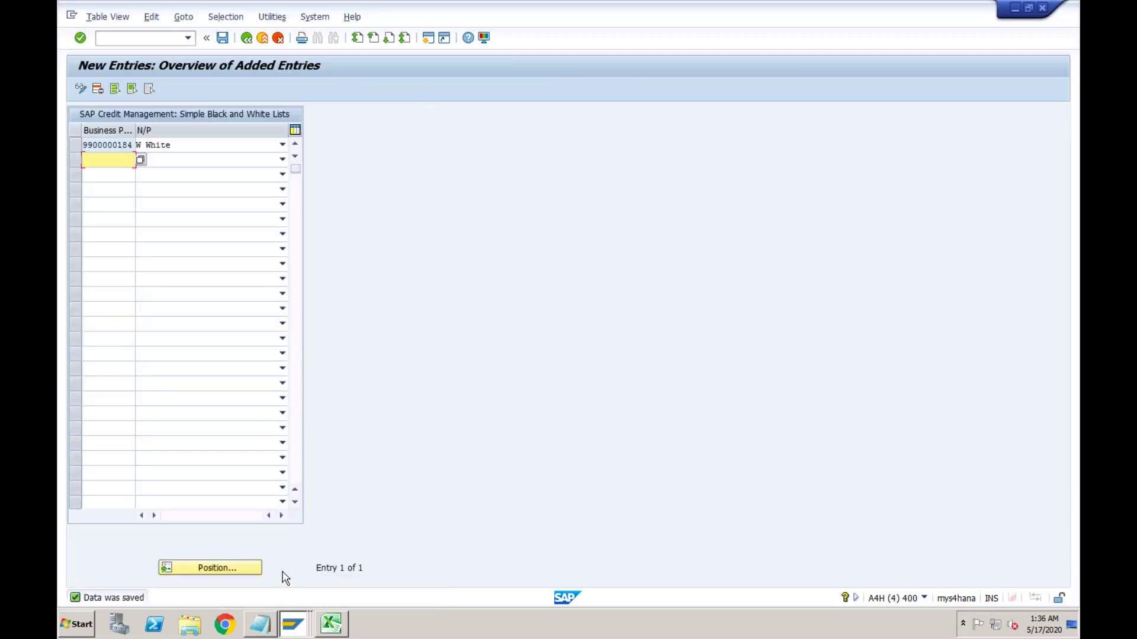
click(263, 38)
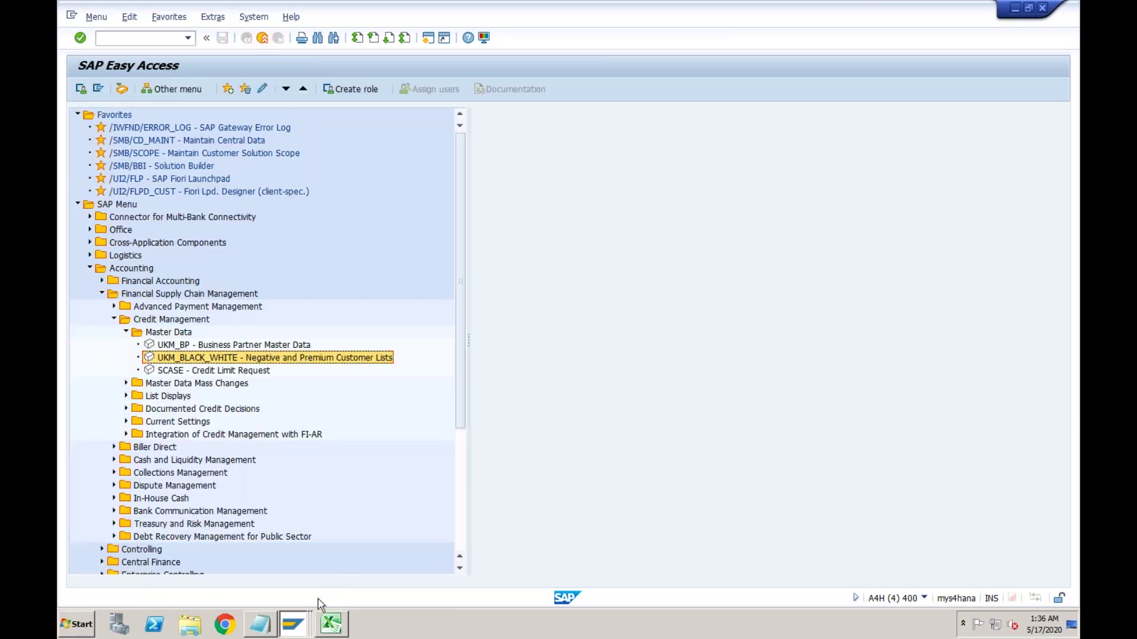
Start business partner maintenance with the /nbp transaction
click(295, 623)
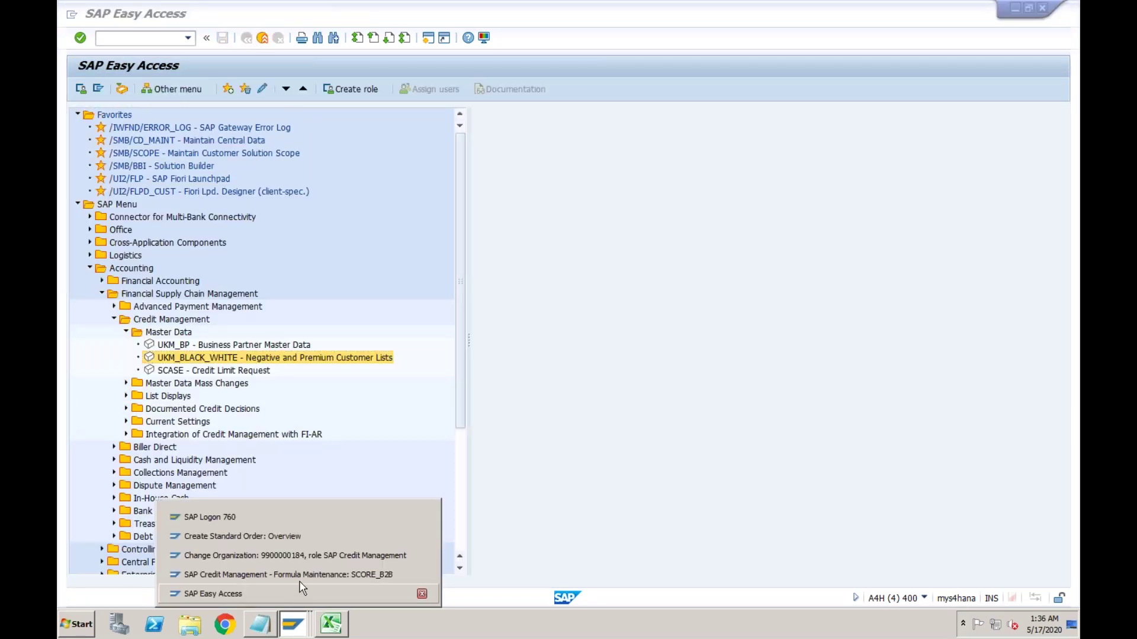
click(301, 557)
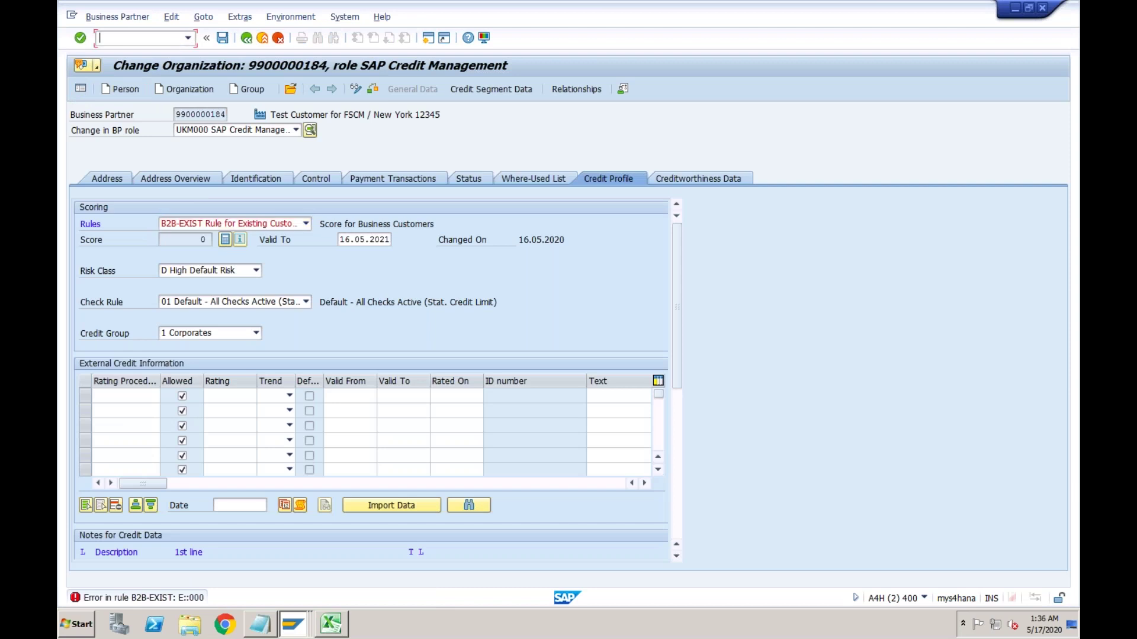
click(174, 37)
text(/nbp)
key(Return)
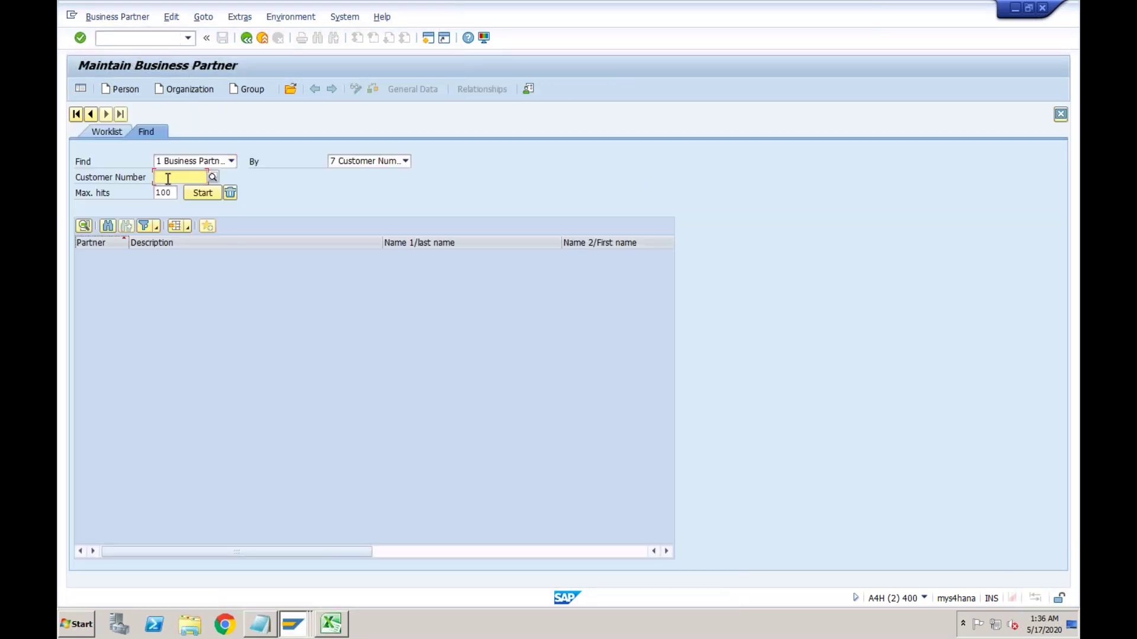
click(168, 178)
click(197, 188)
click(198, 190)
double_click(199, 256)
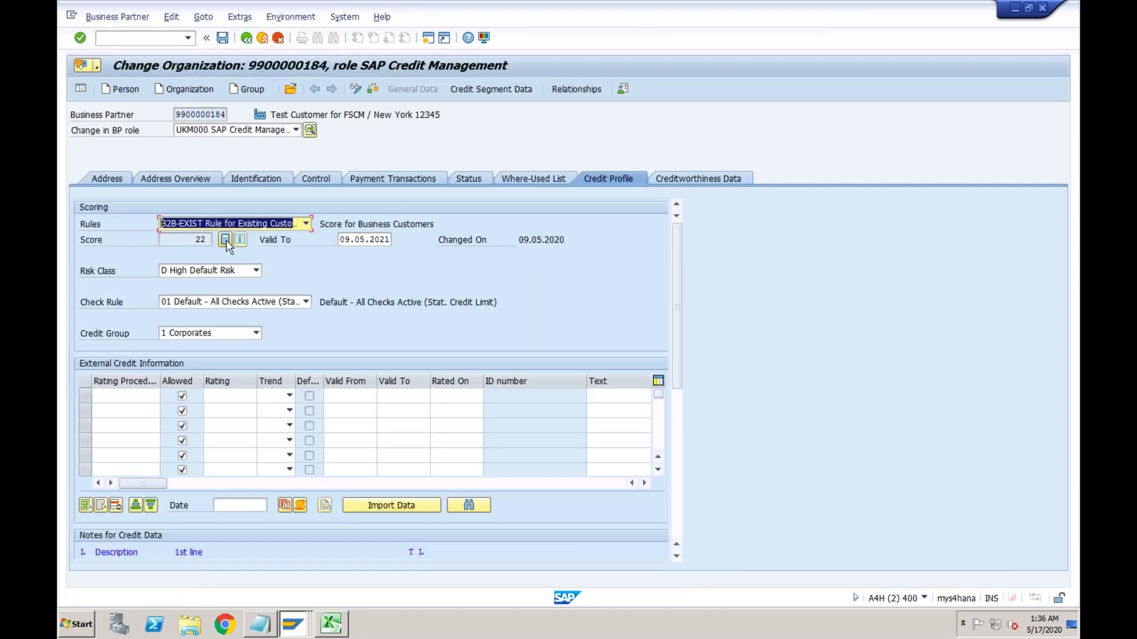
click(226, 240)
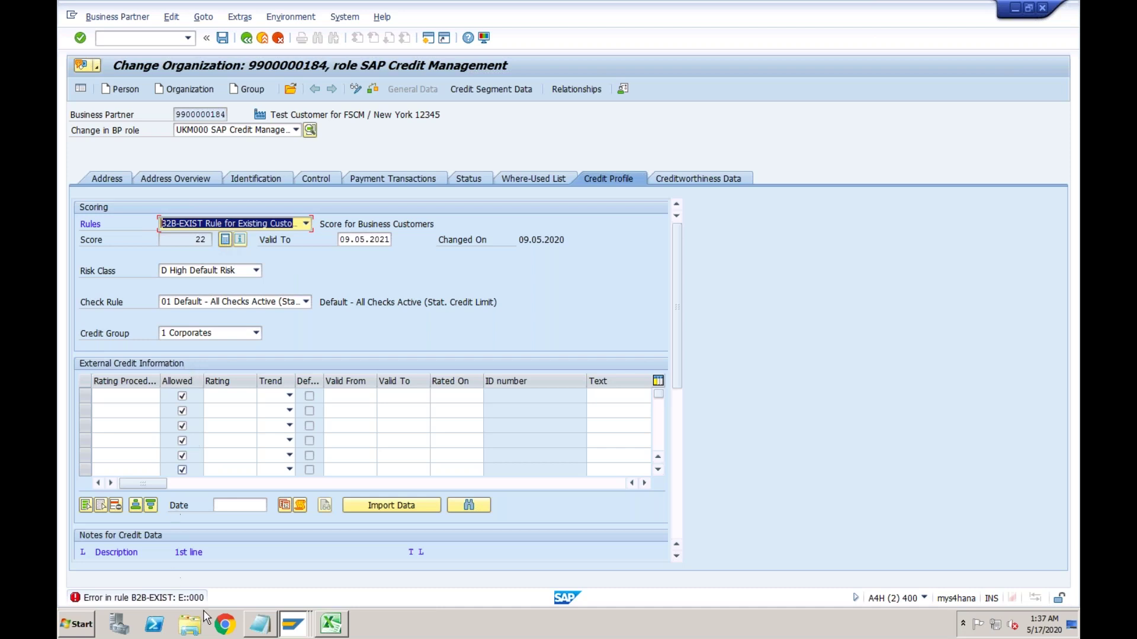
click(293, 624)
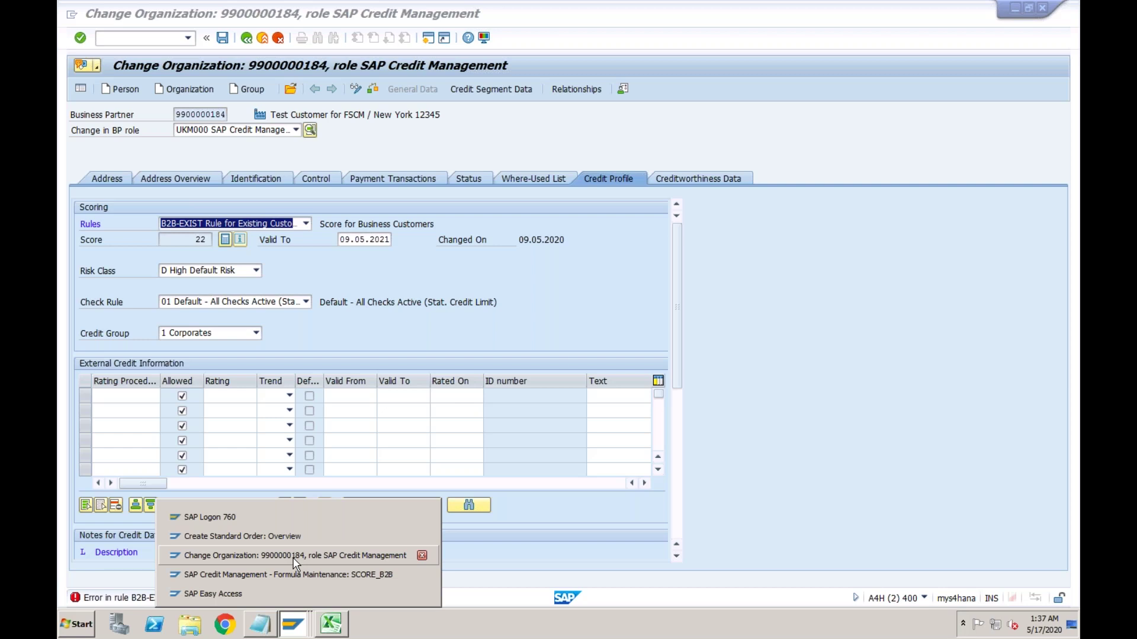
click(302, 265)
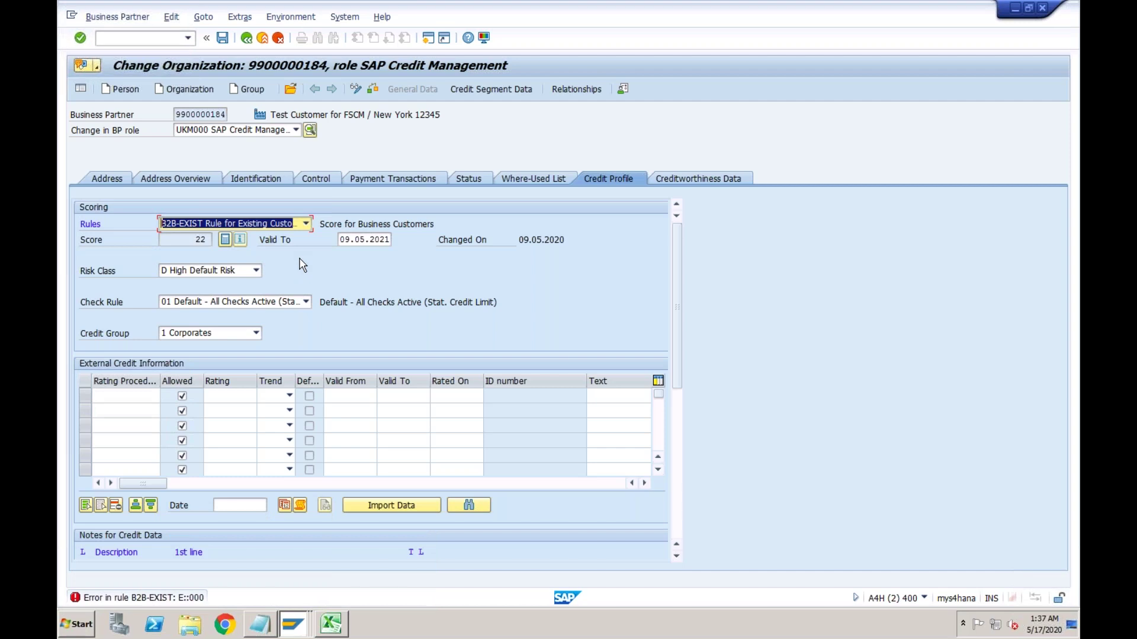
click(292, 625)
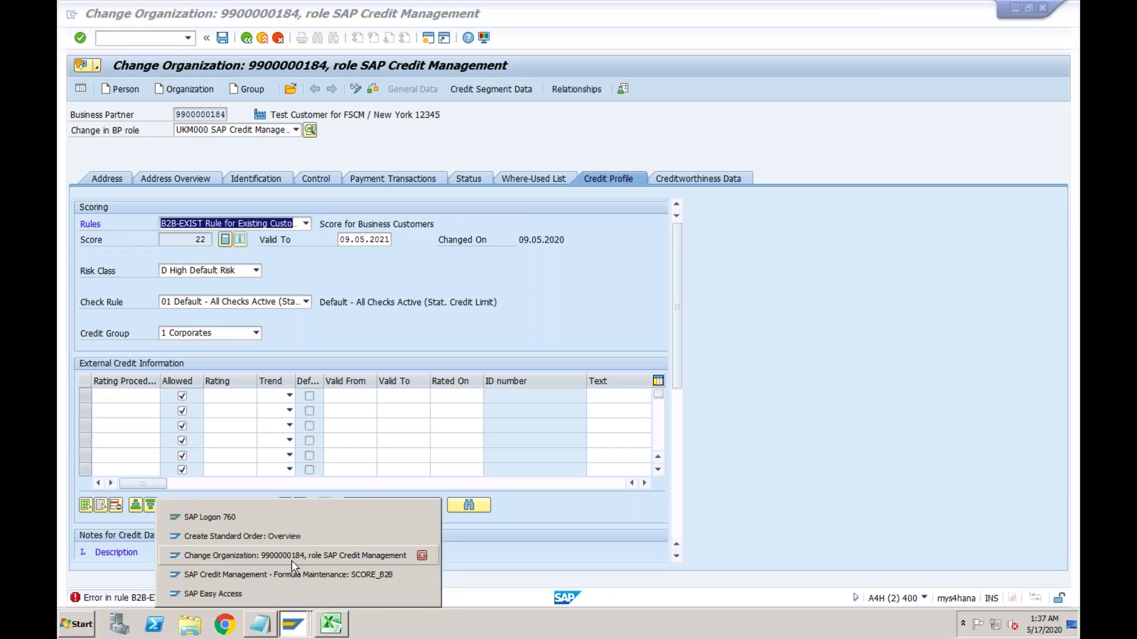
In SCORE_B2B, examine the Premium Customer True steps: whitelist entry sets Score 100 and terminates evaluation
click(284, 574)
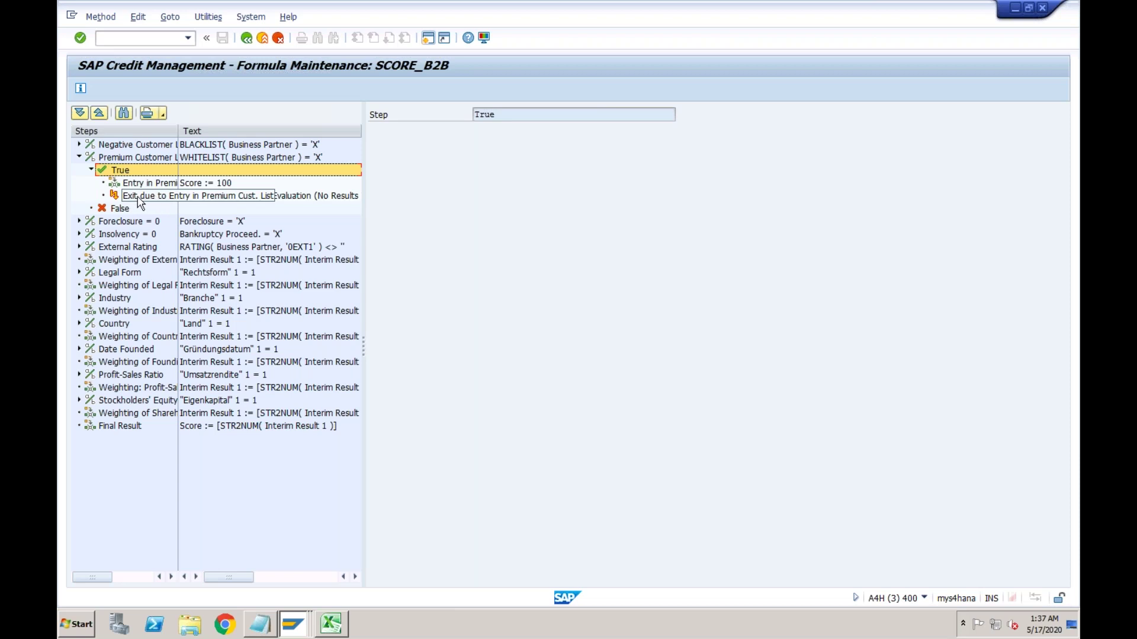
click(292, 200)
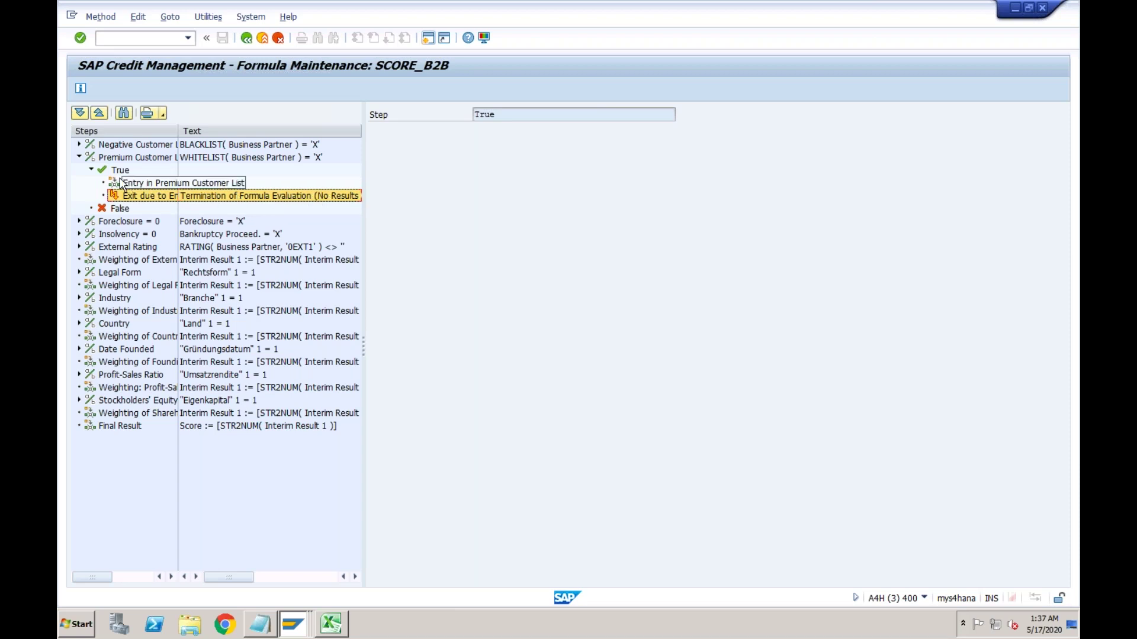
click(79, 157)
click(79, 157)
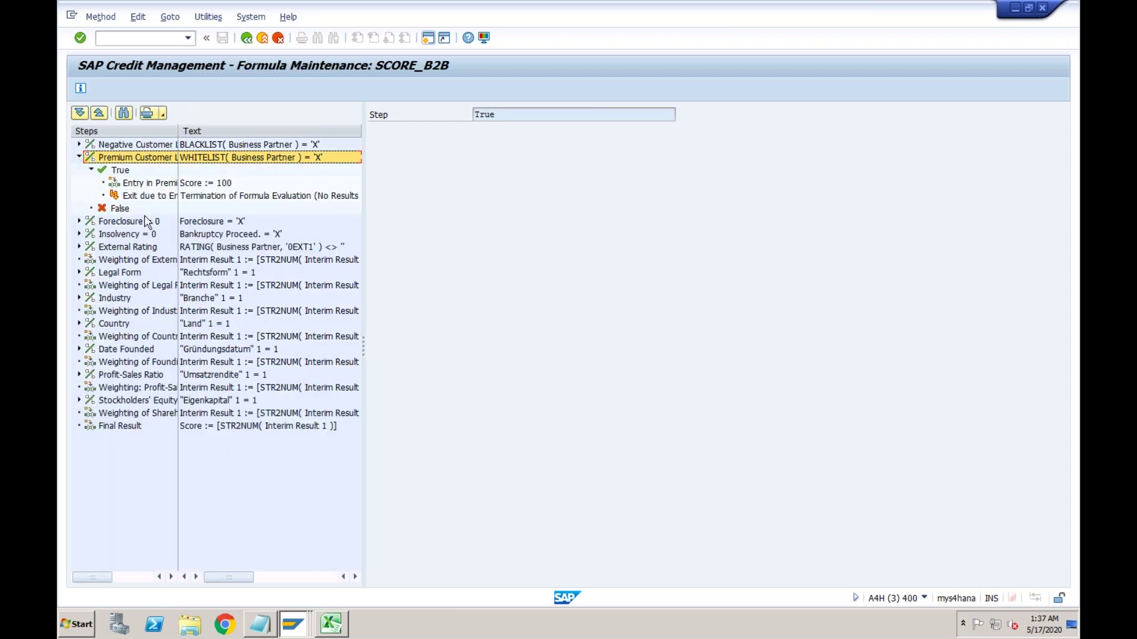
click(173, 187)
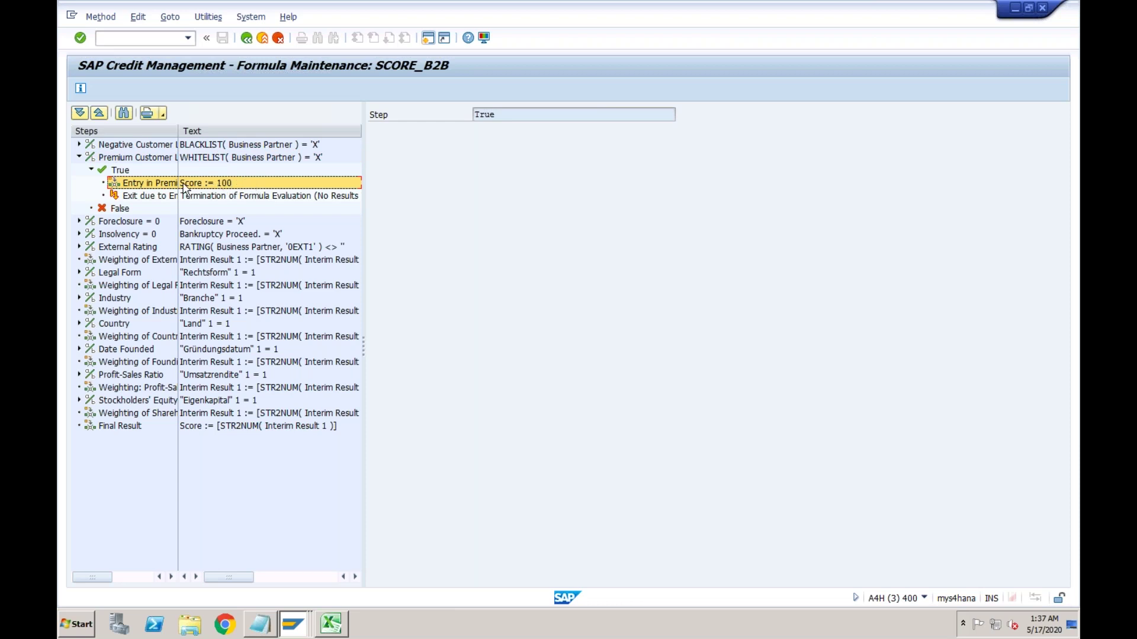
click(134, 193)
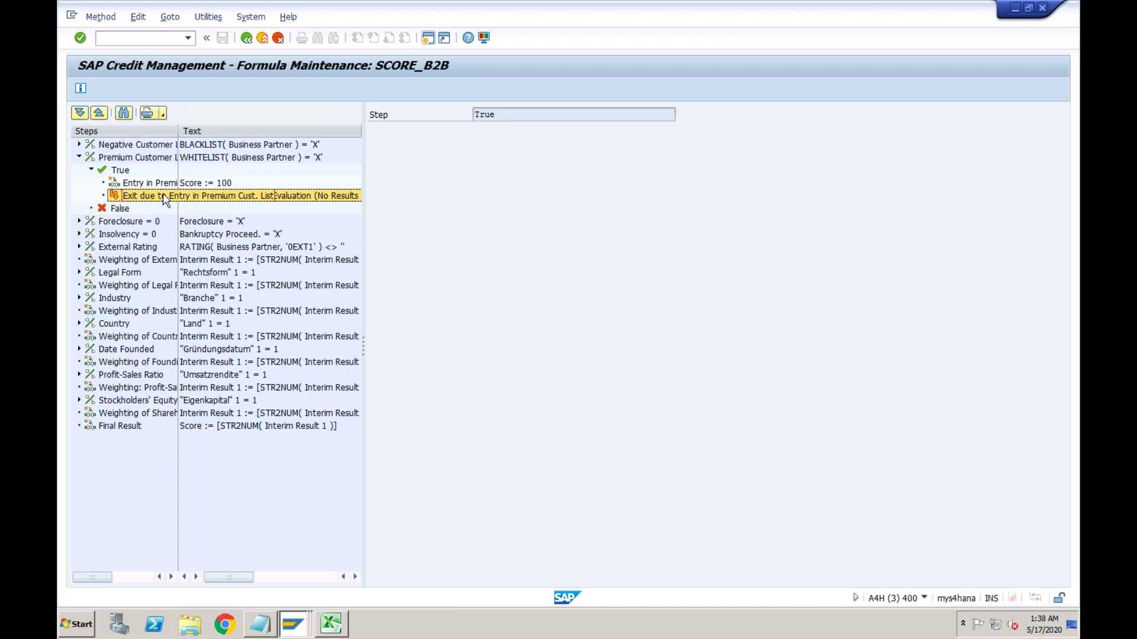
Collapse the Premium Customer step and expand Foreclosure = 0 to show its True and False branches
click(79, 157)
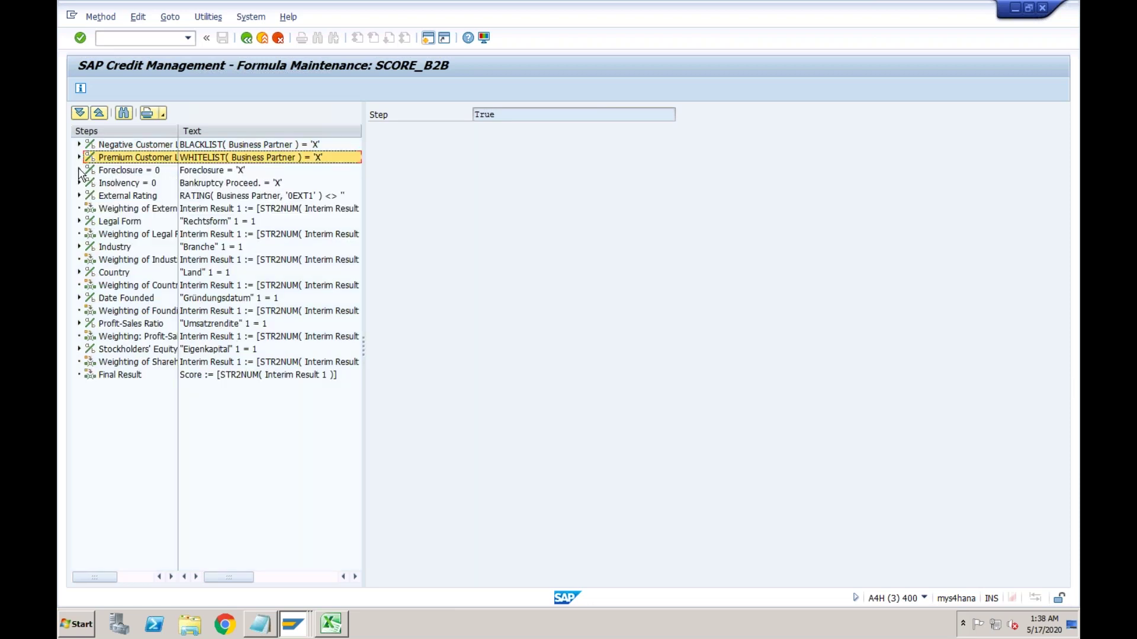
click(79, 171)
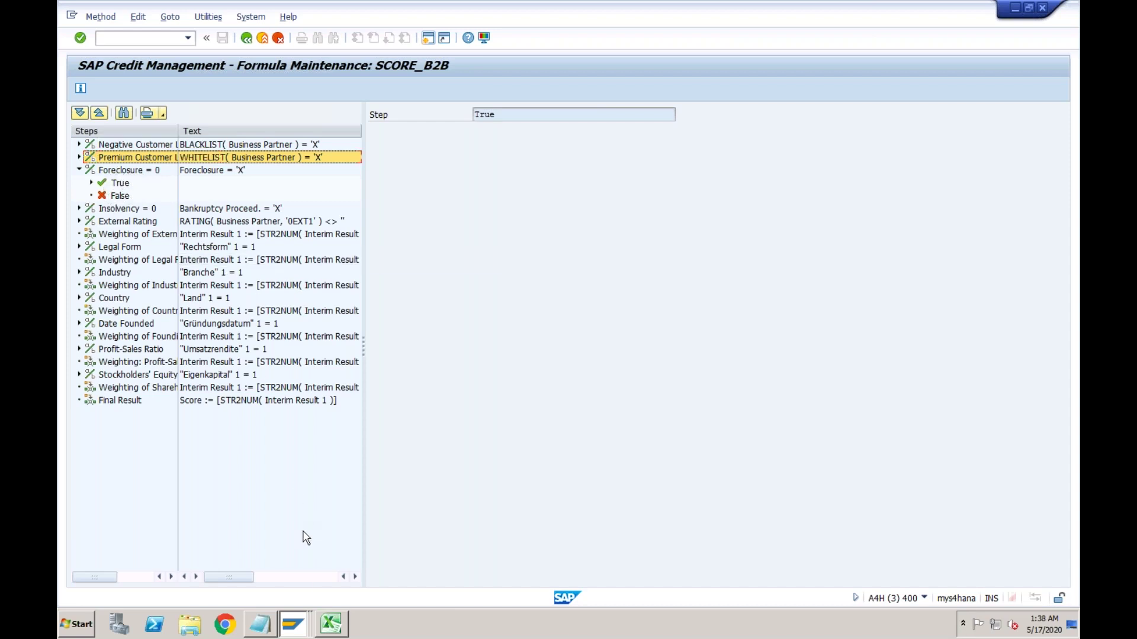
click(293, 624)
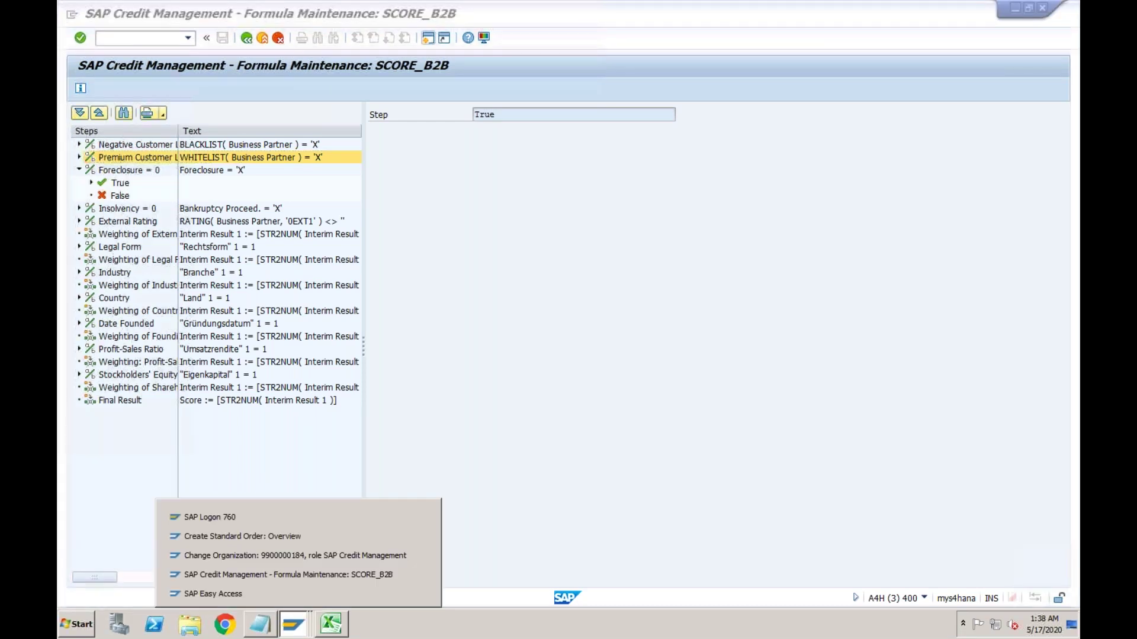
click(280, 556)
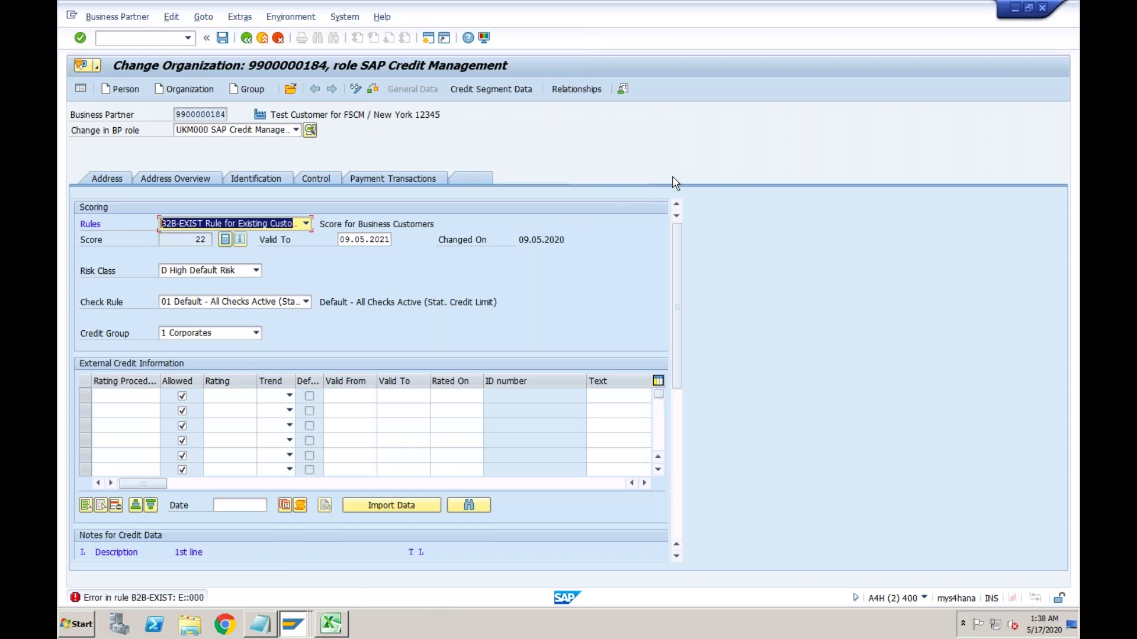
click(673, 179)
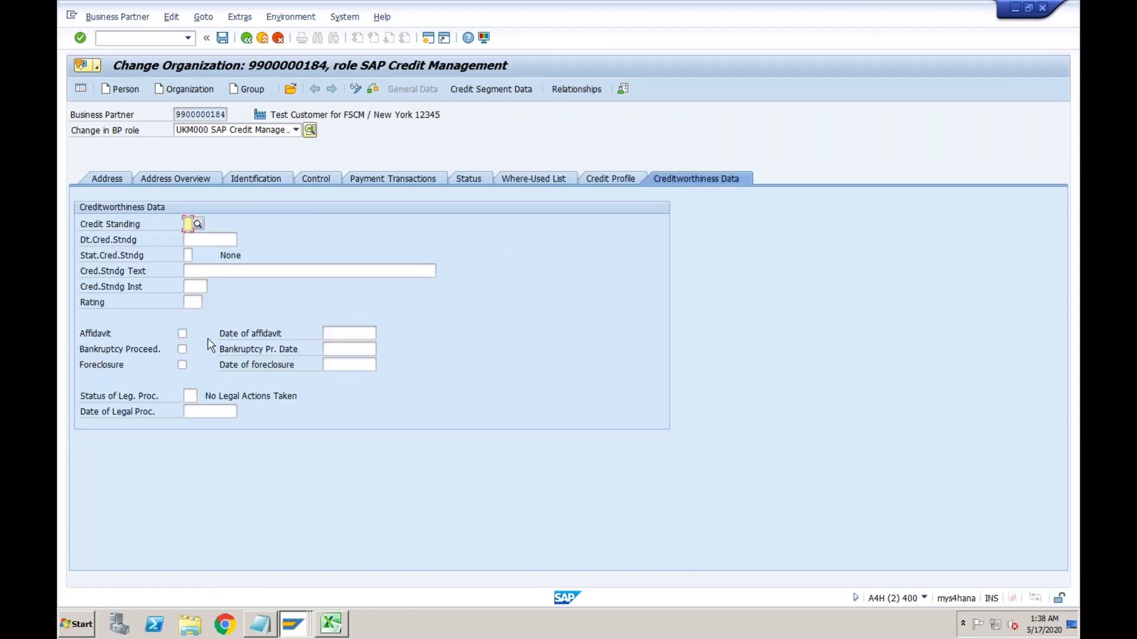
click(182, 366)
click(341, 366)
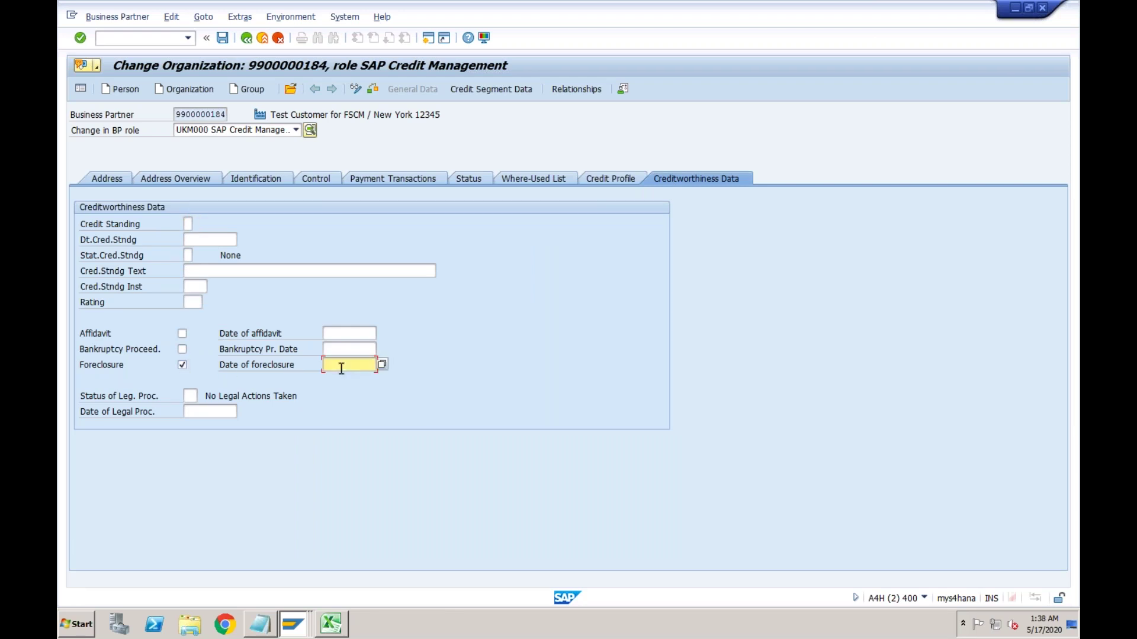
Toggle Bankruptcy Proceed. on and off and clear Foreclosure, leaving both flags unticked
click(183, 350)
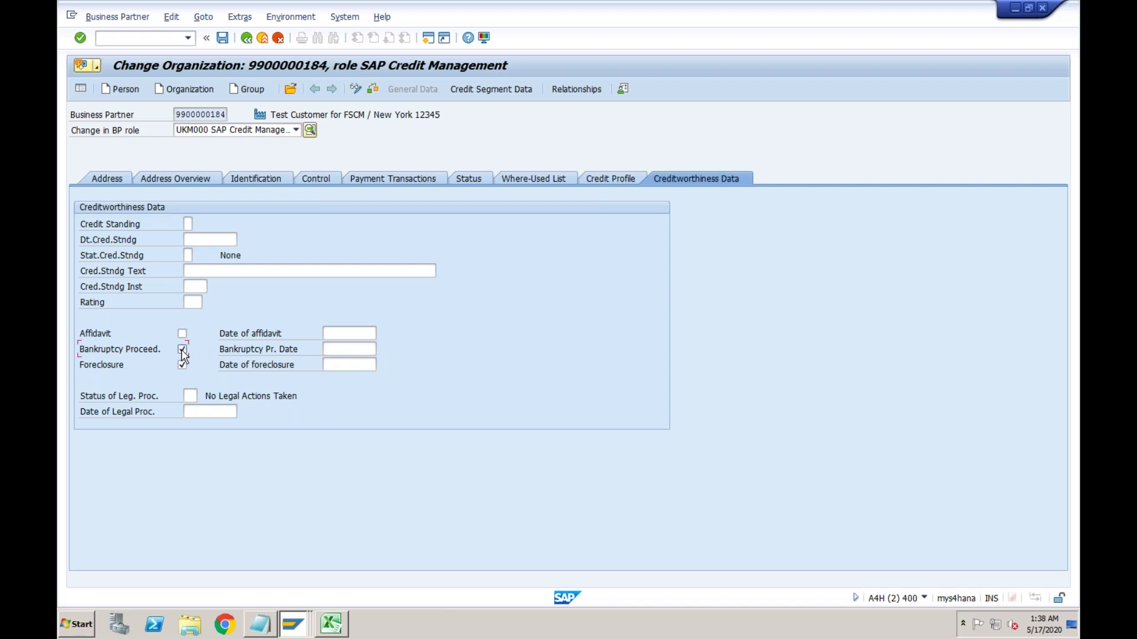
click(183, 350)
click(182, 364)
click(302, 623)
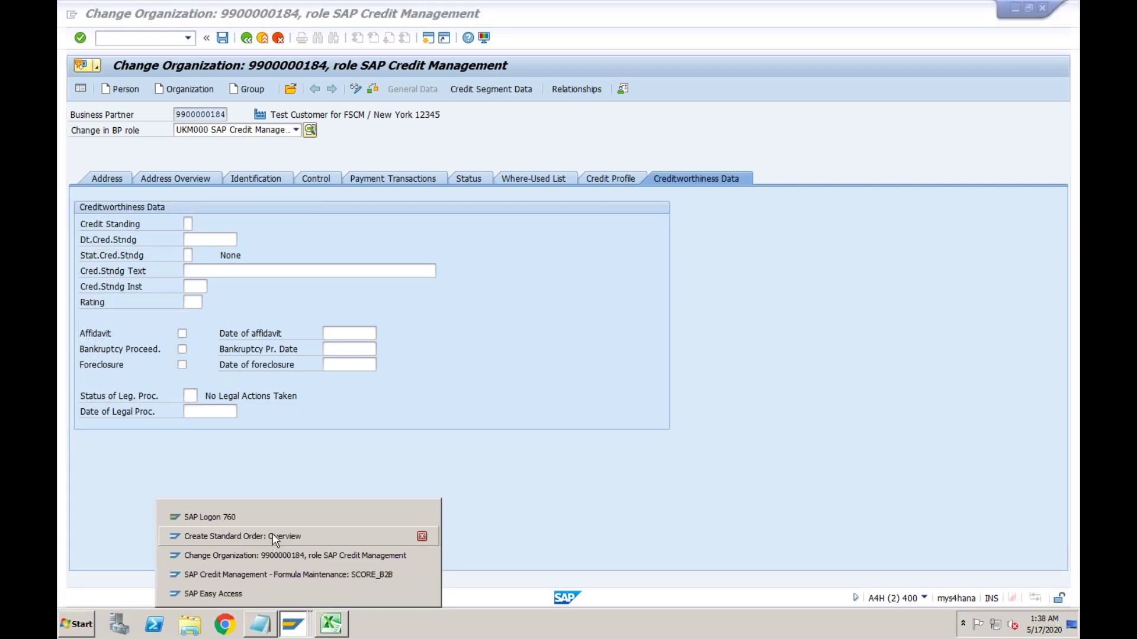
click(268, 575)
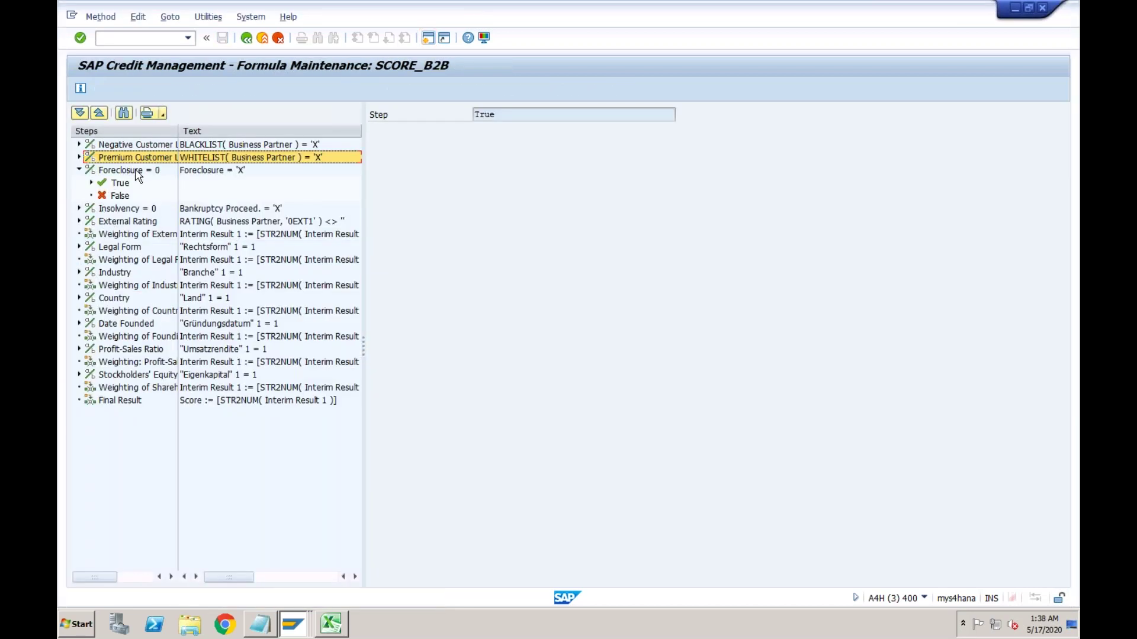
Expand the Foreclosure True branch and the Insolvency step, briefly checking the partner screen
click(90, 184)
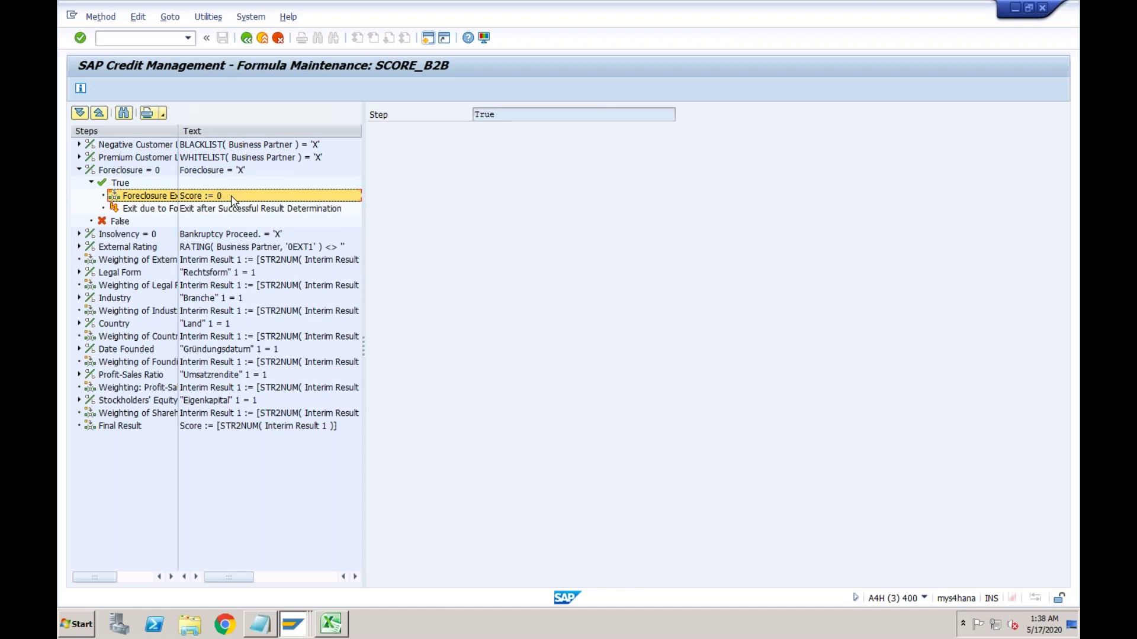
click(79, 235)
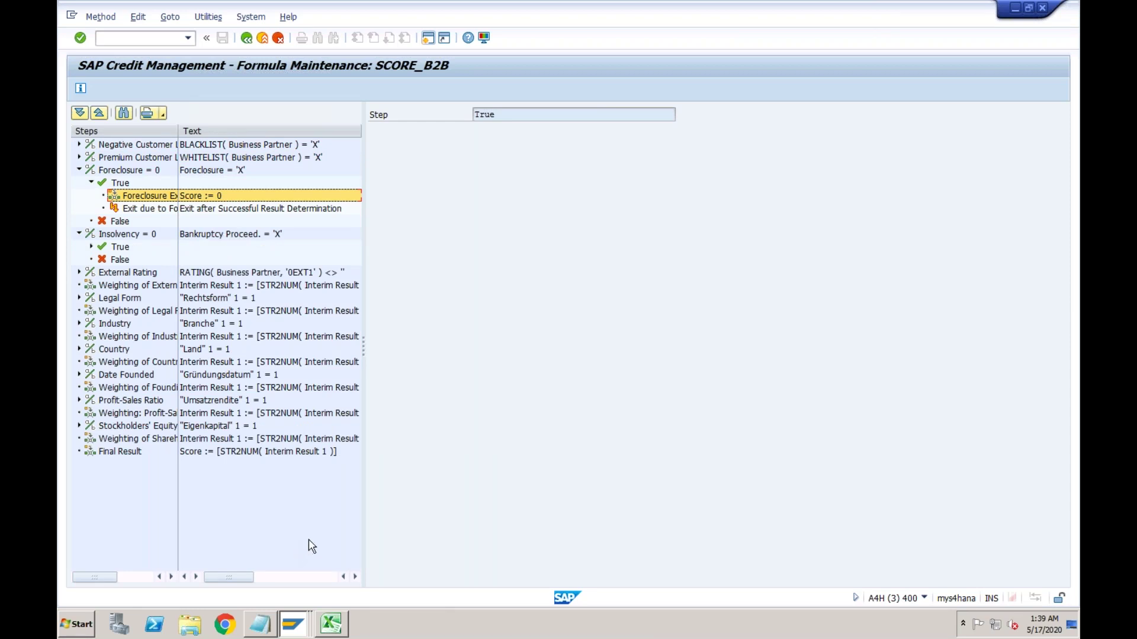
click(294, 625)
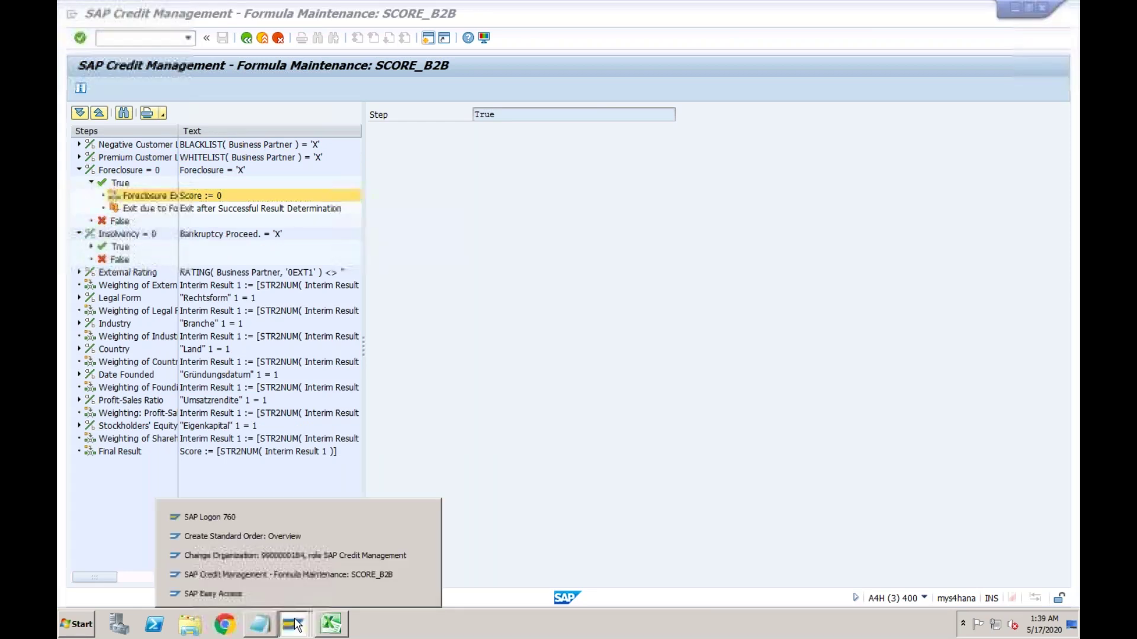
click(293, 555)
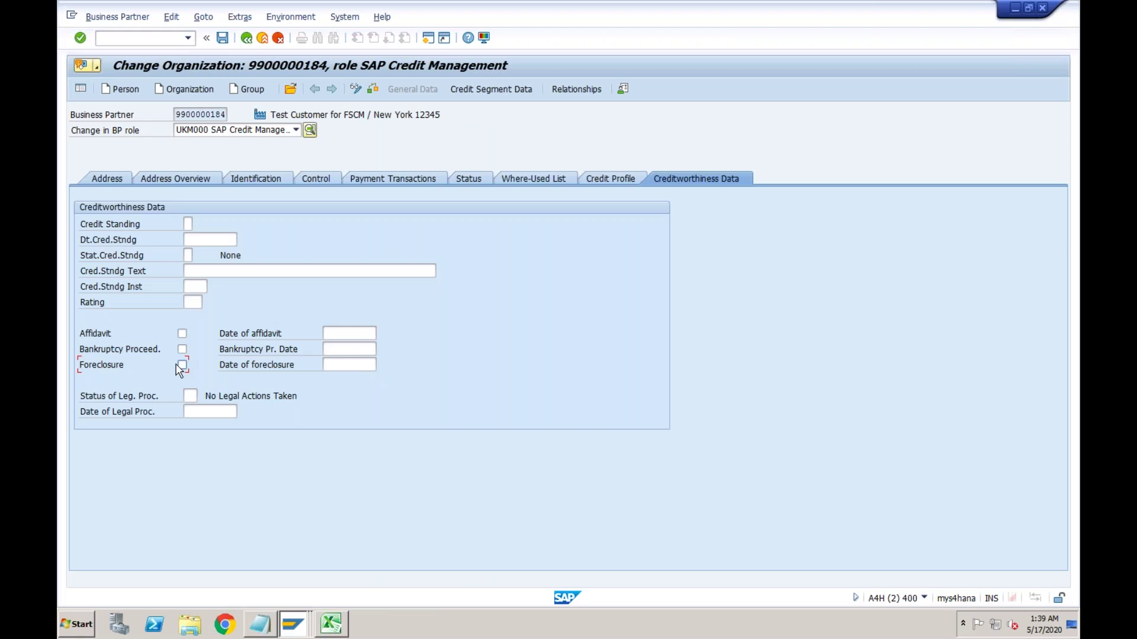
click(292, 624)
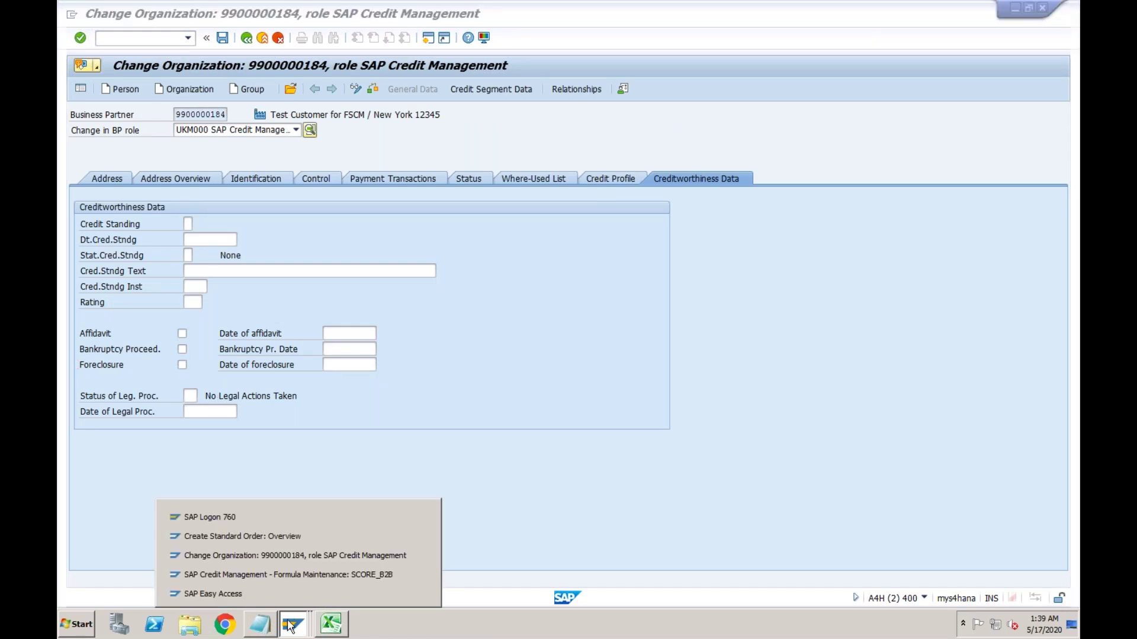
click(279, 574)
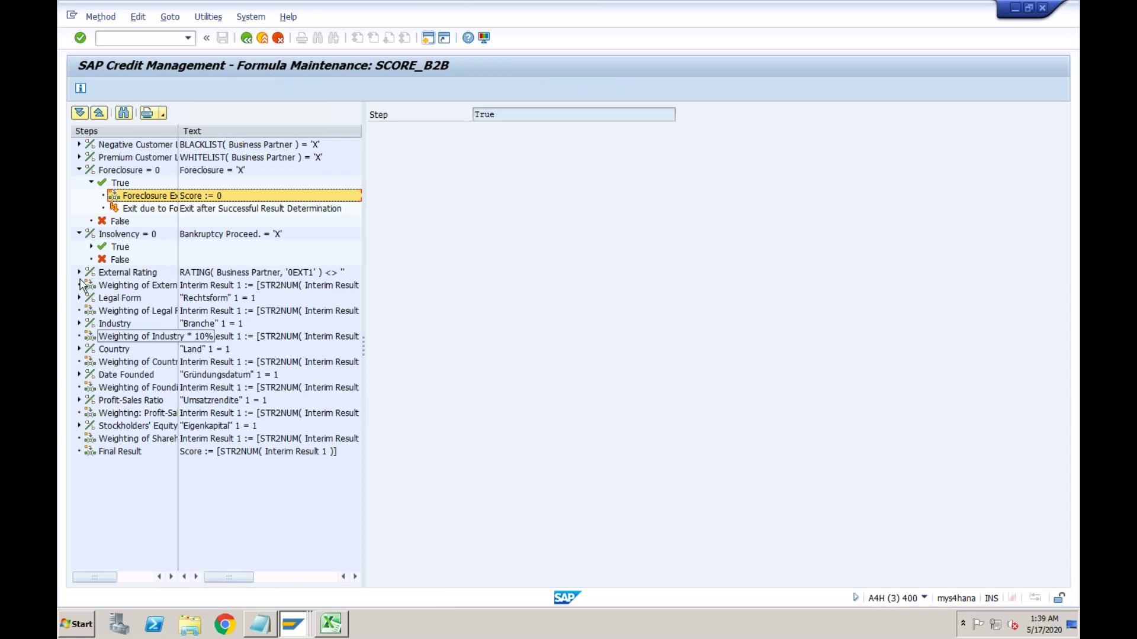
Collapse the Insolvency and Foreclosure True/False branches in the Steps tree
click(112, 273)
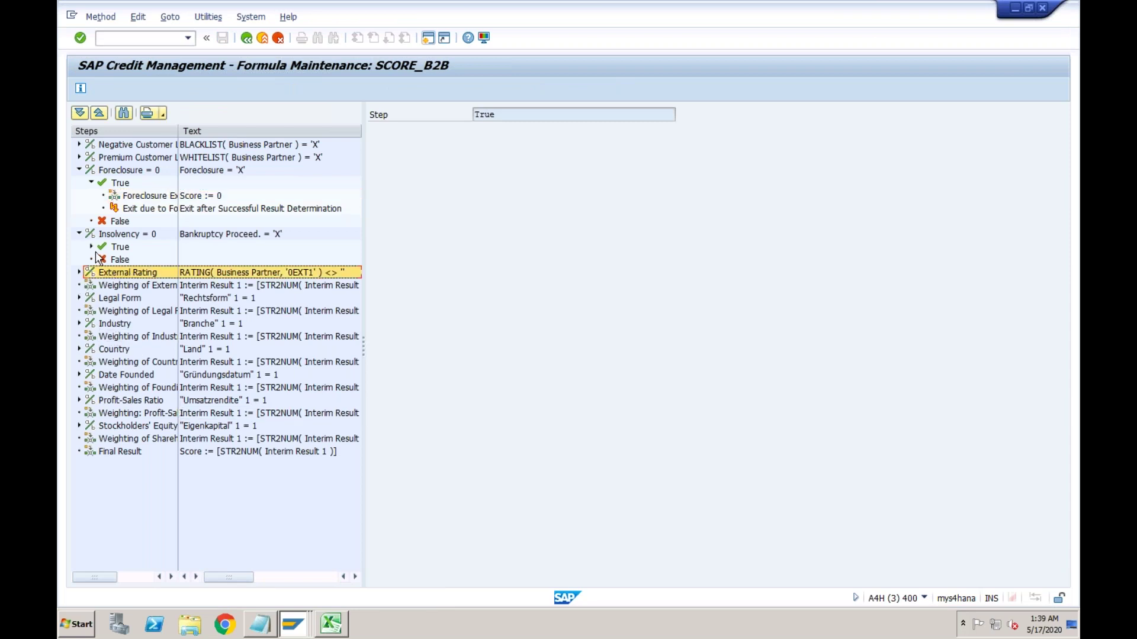
click(80, 233)
click(79, 169)
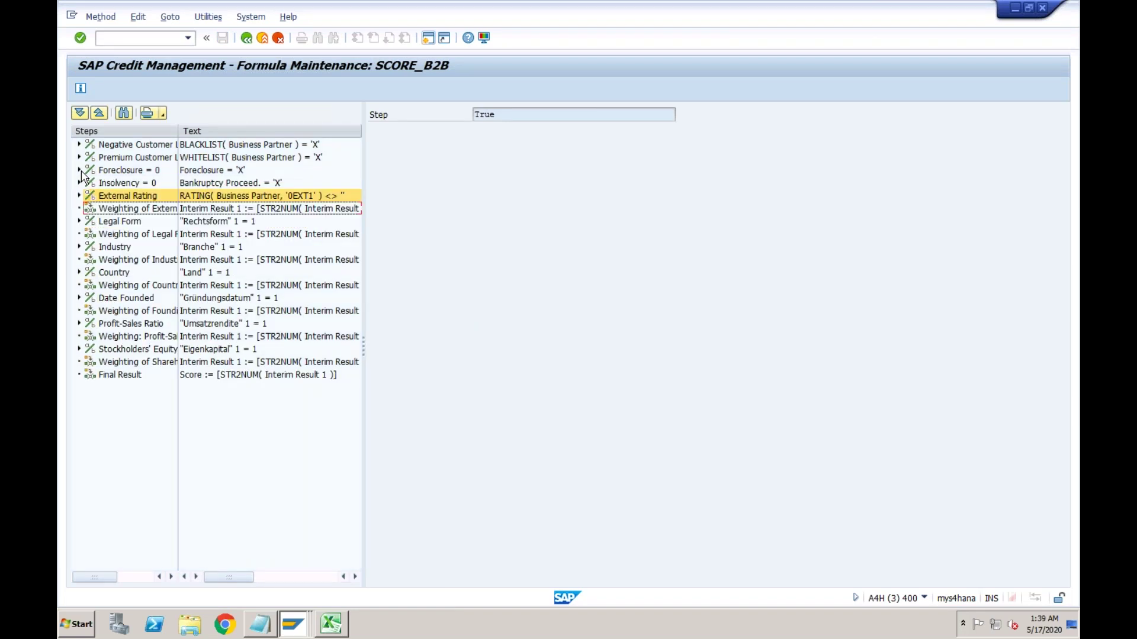
Step through Negative Customer, Premium Customer, Foreclosure, Insolvency and External Rating, then switch to Excel's rating table
click(119, 145)
click(117, 160)
click(117, 171)
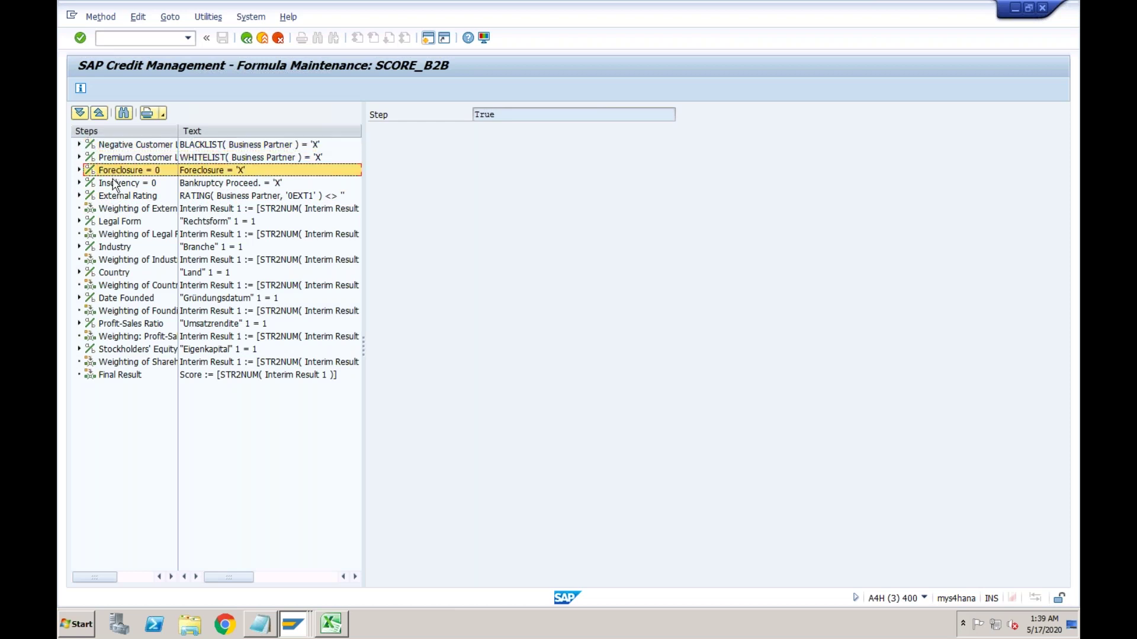
click(116, 184)
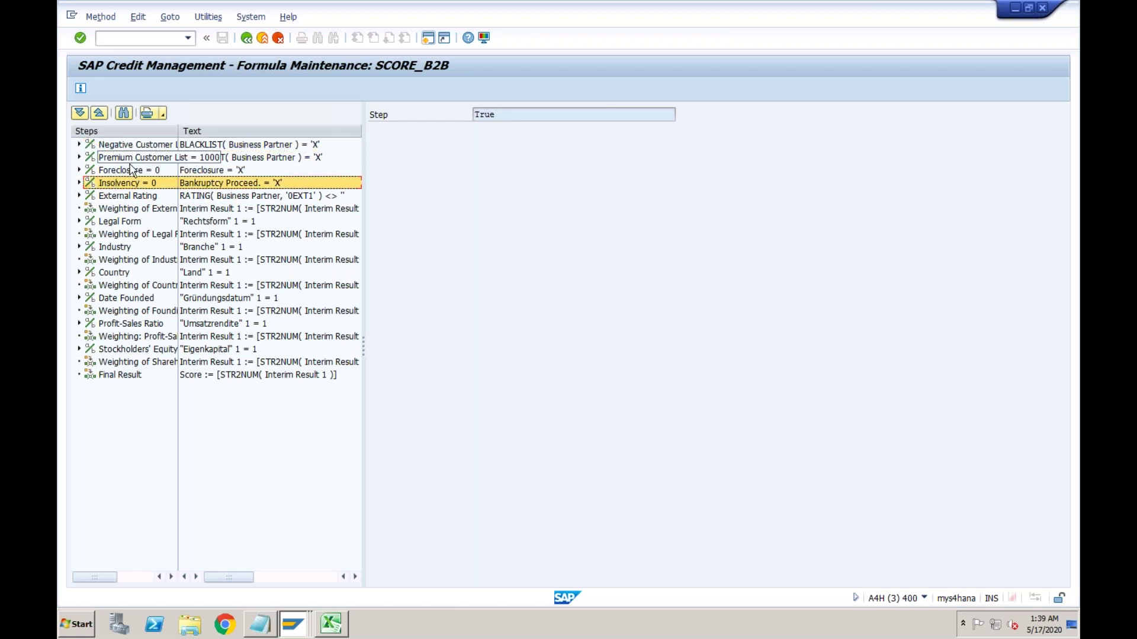
click(140, 158)
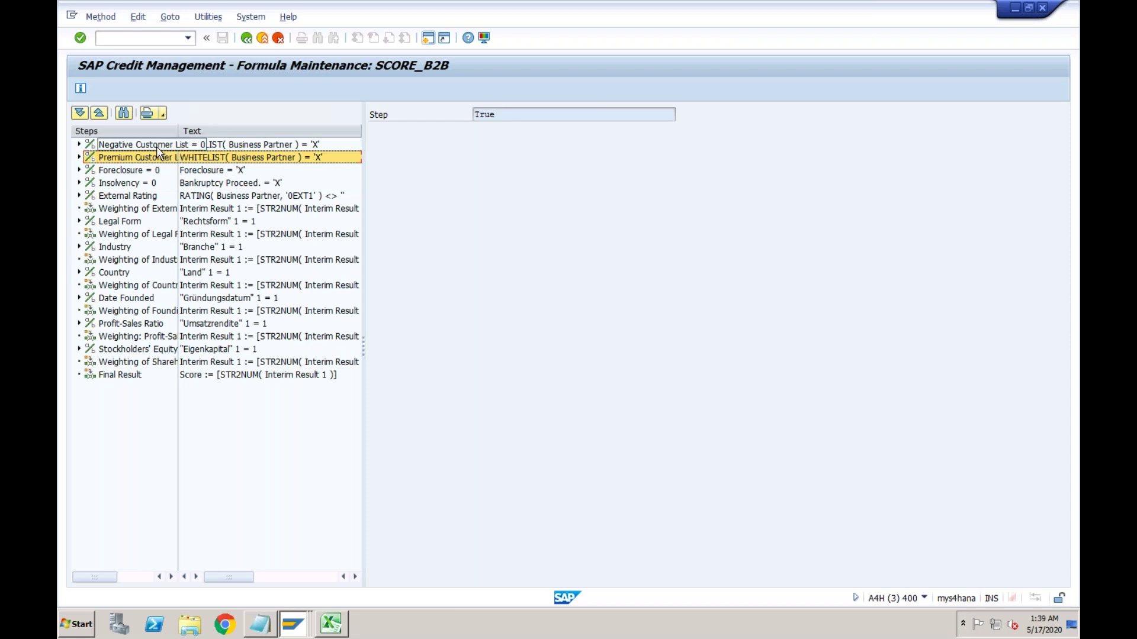
click(160, 145)
click(146, 171)
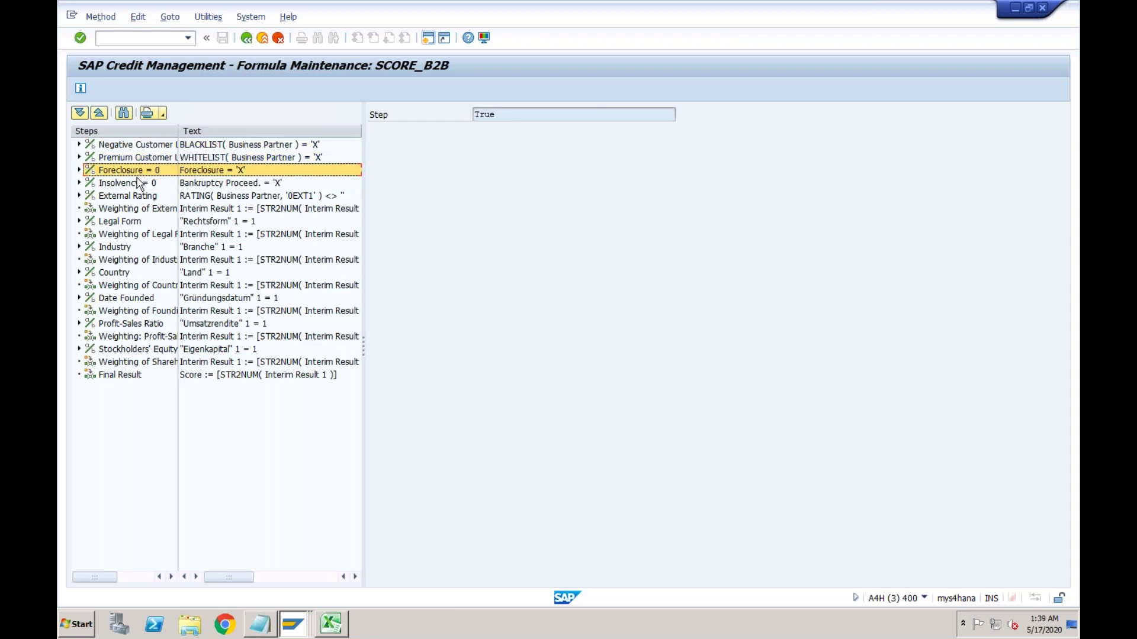
click(132, 182)
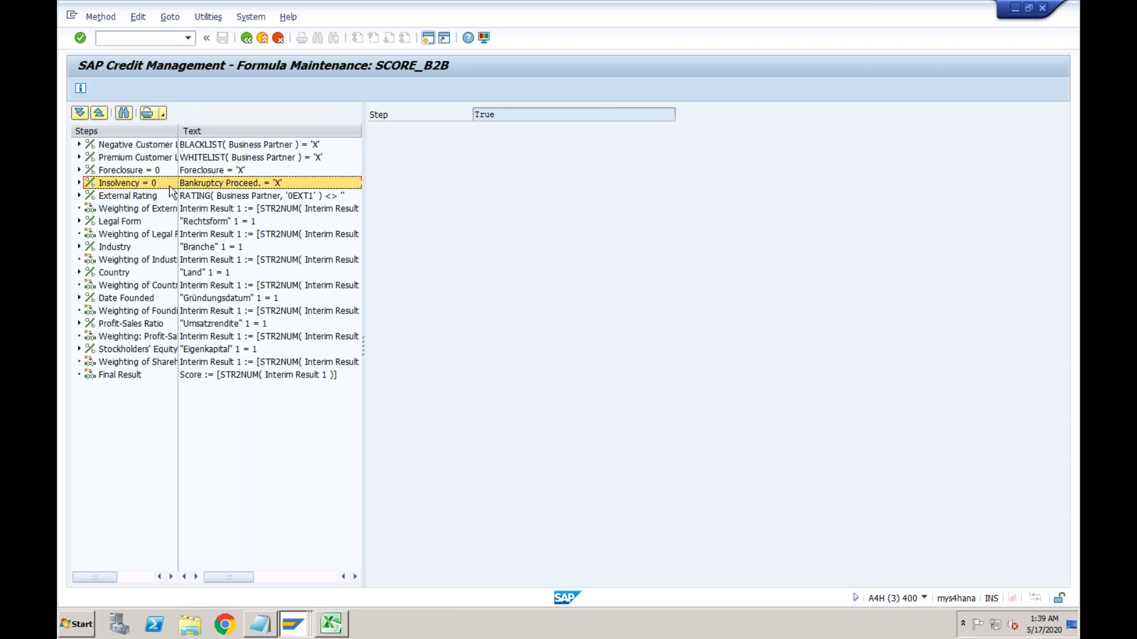
click(140, 197)
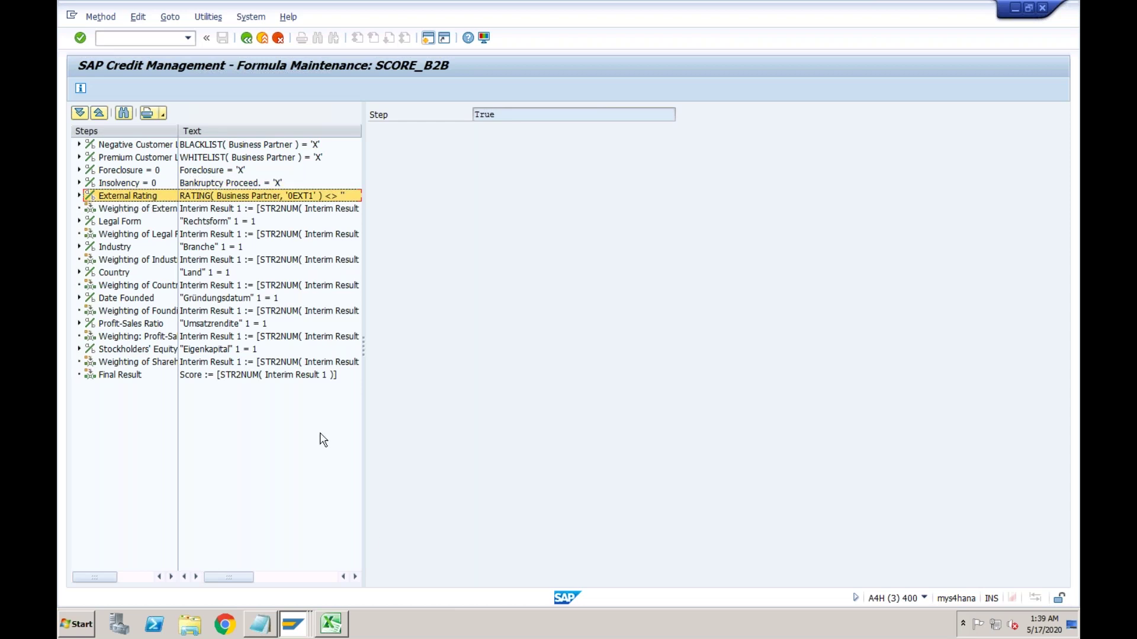
click(332, 624)
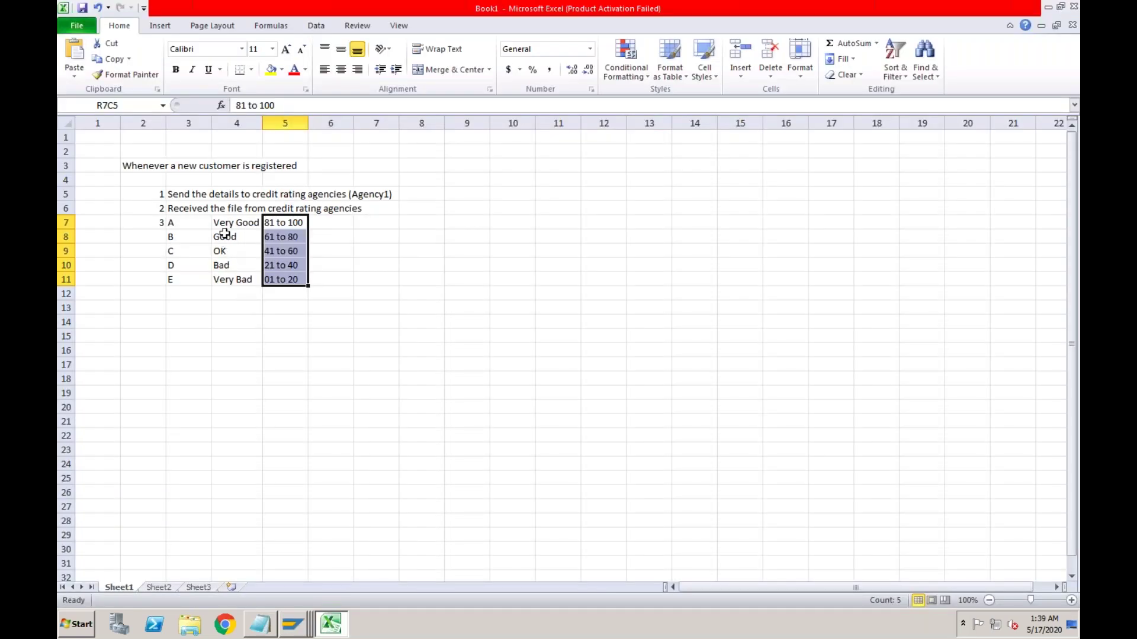
Check grade A Very Good in the Excel rating table, then return to SAP's SCORE_B2B formula
click(225, 224)
click(189, 223)
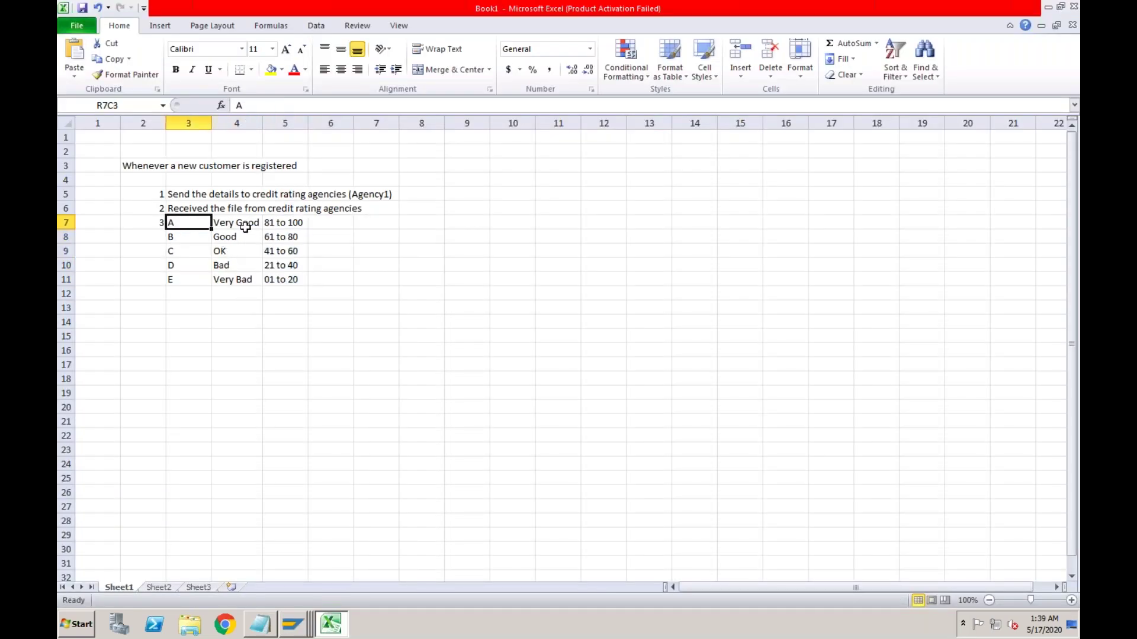
click(293, 625)
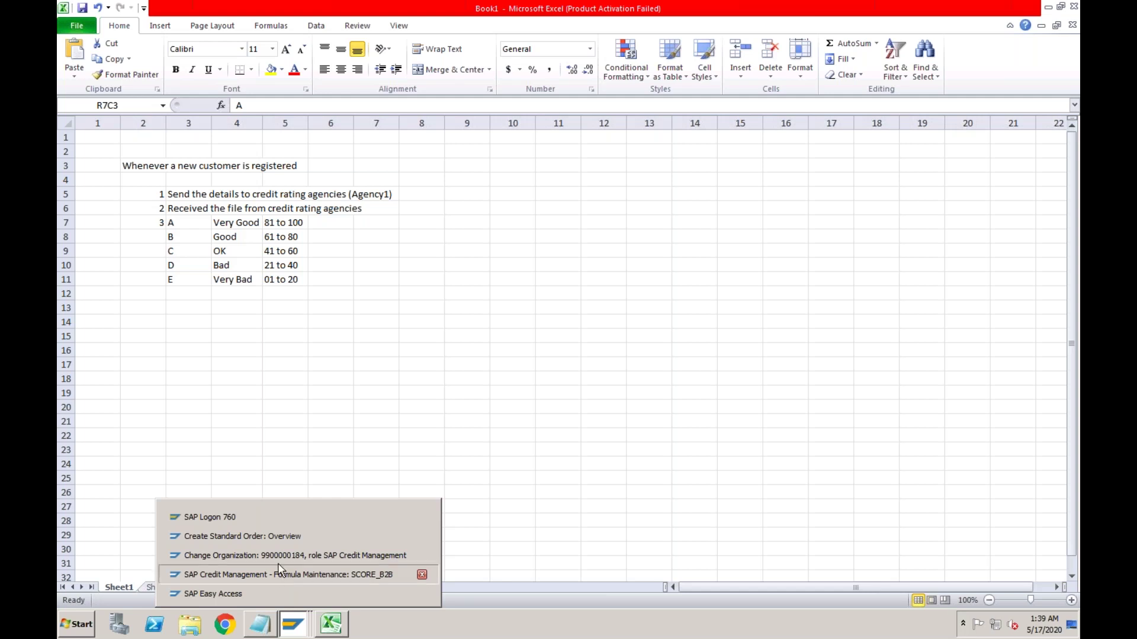
click(279, 563)
Expand External Rating and its True branch to show the Result of External Rating step
click(80, 196)
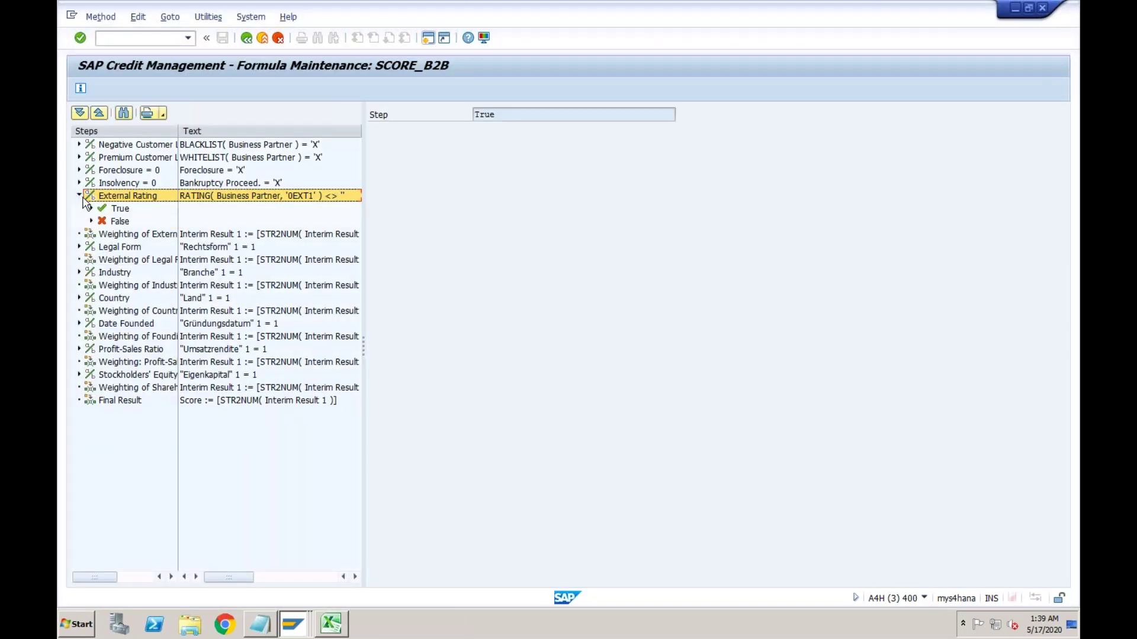
click(91, 208)
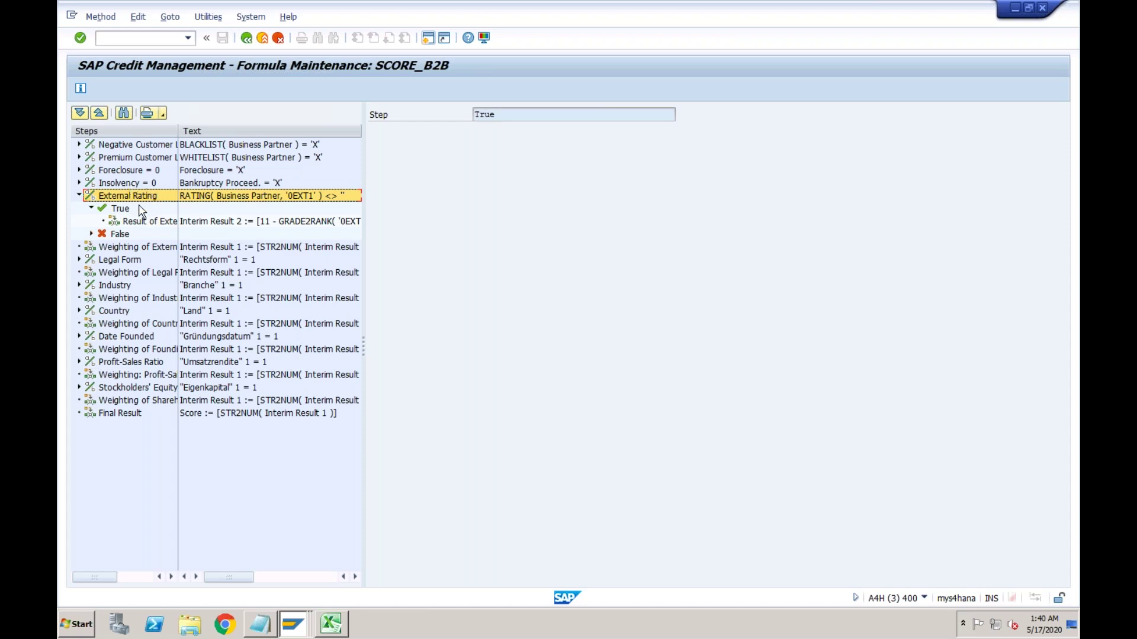
click(156, 223)
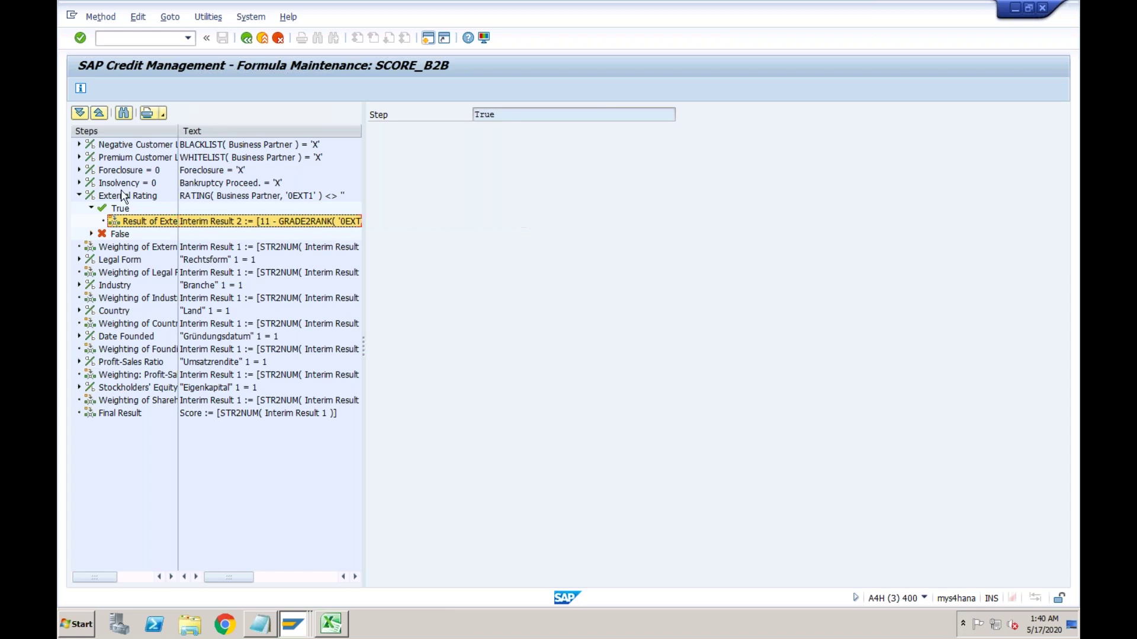
Collapse External Rating and review the Legal Form and Industry steps below it
click(80, 198)
click(116, 225)
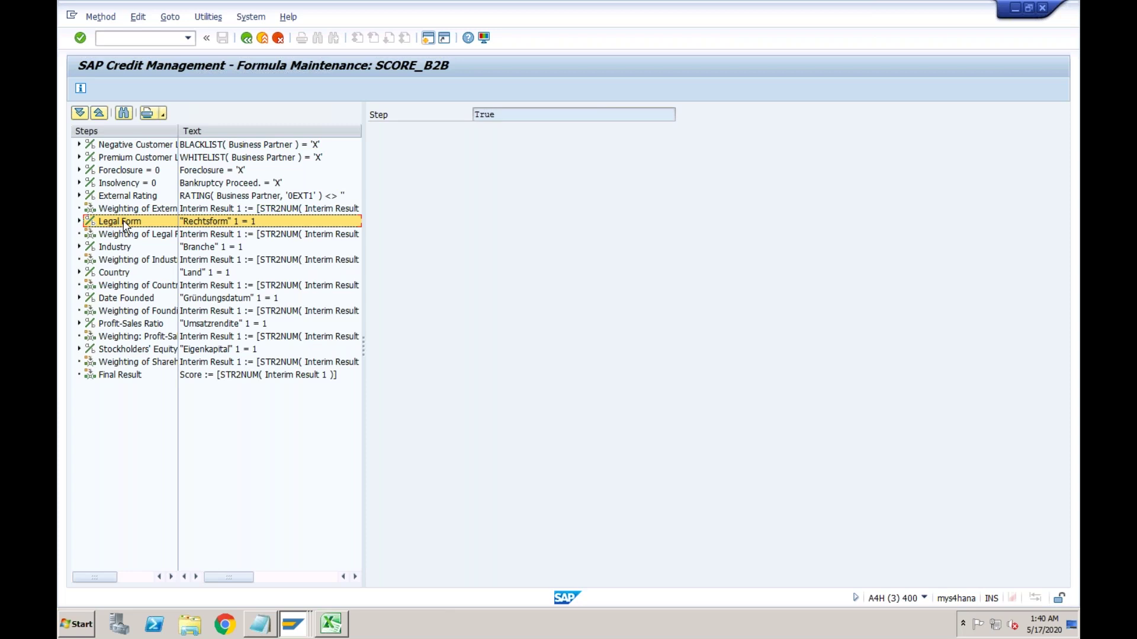
click(107, 249)
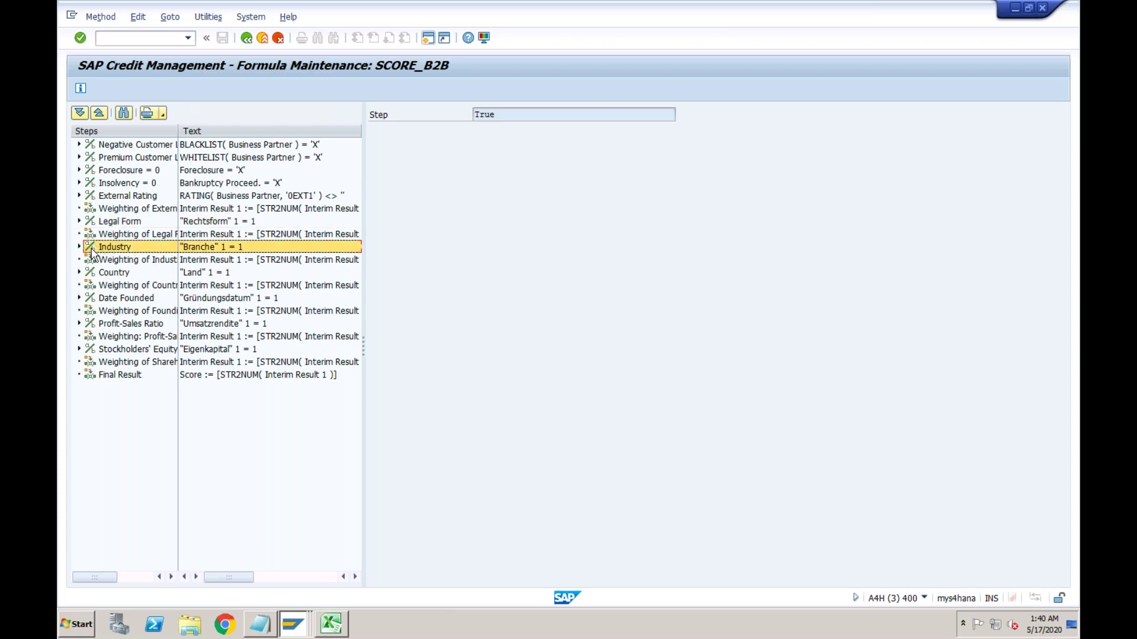
click(294, 622)
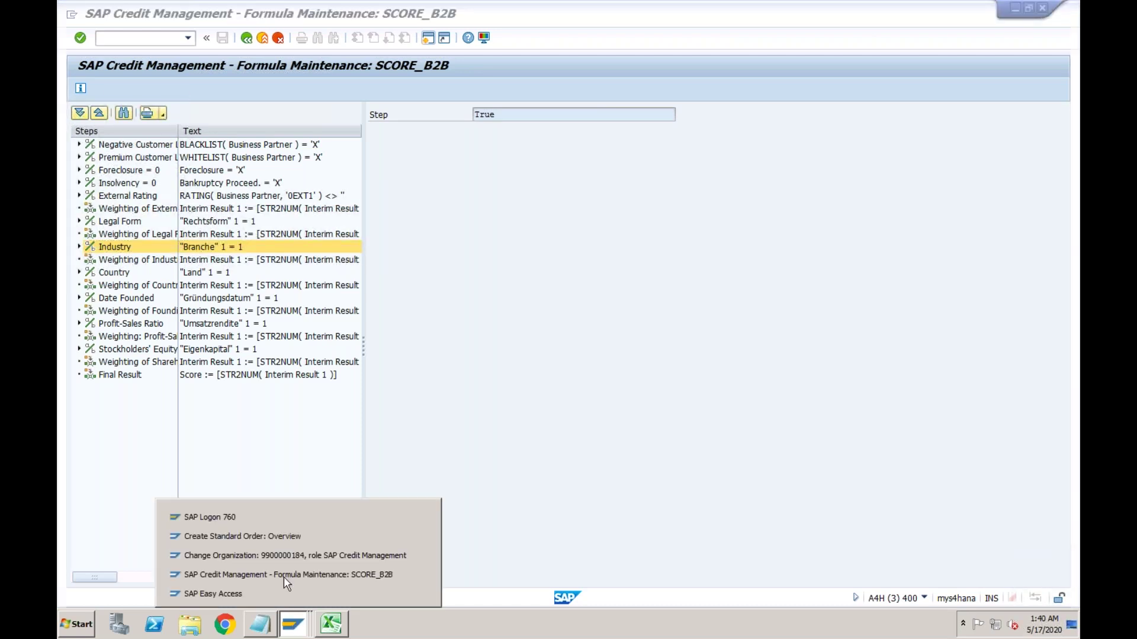
Go back to the business partner's Change Organization screen and browse the Change in BP role list
click(276, 556)
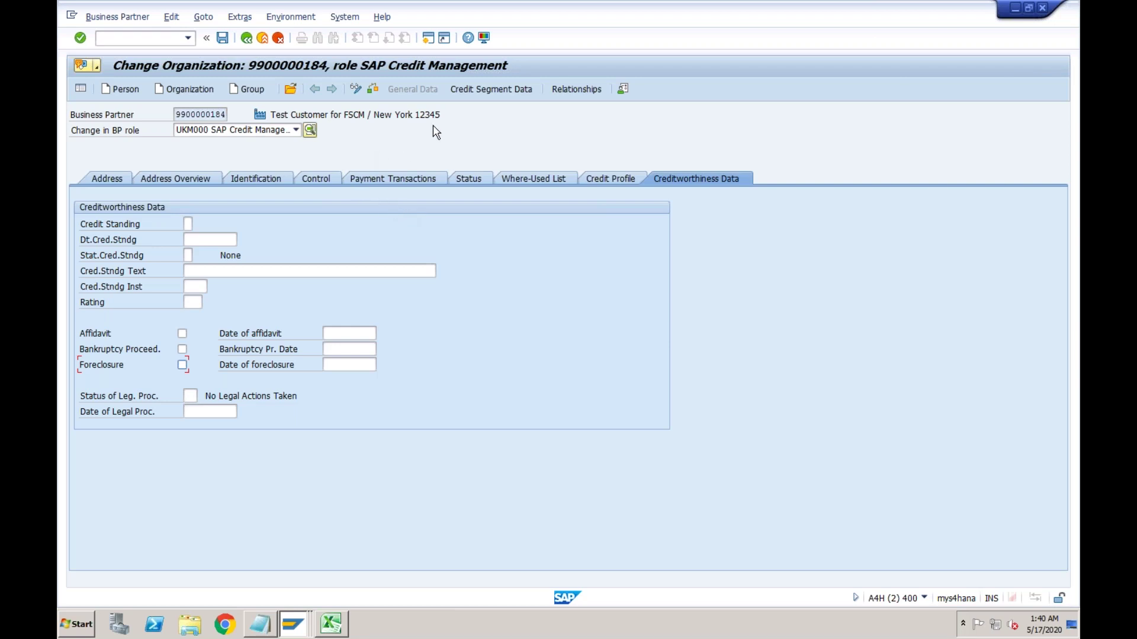
click(295, 130)
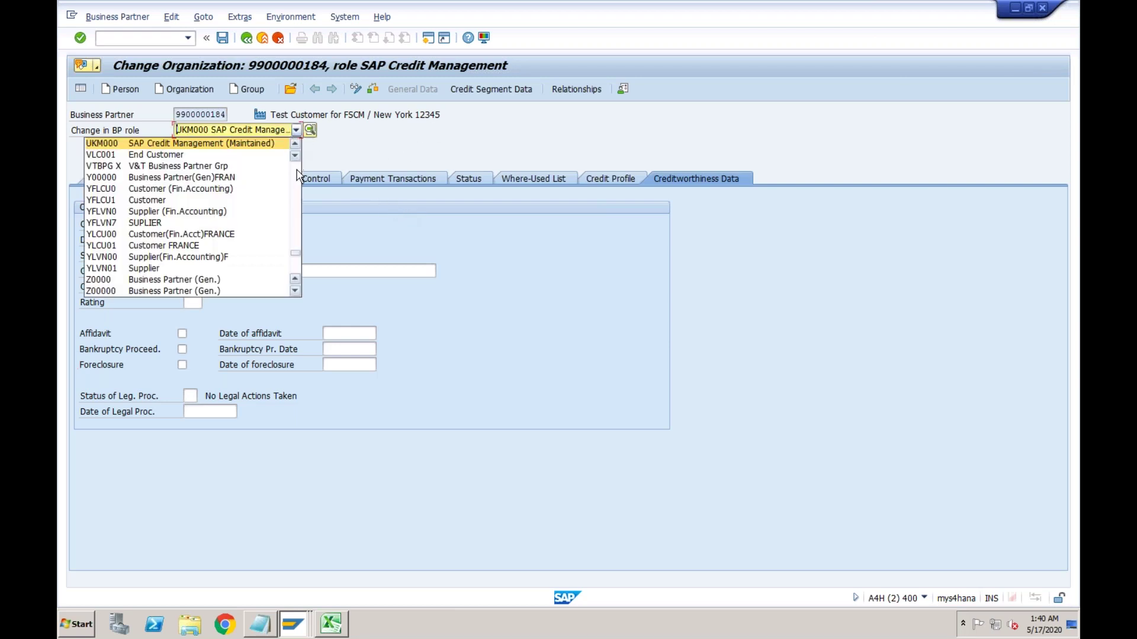
scroll(297, 151, up, 10)
scroll(296, 175, up, 10)
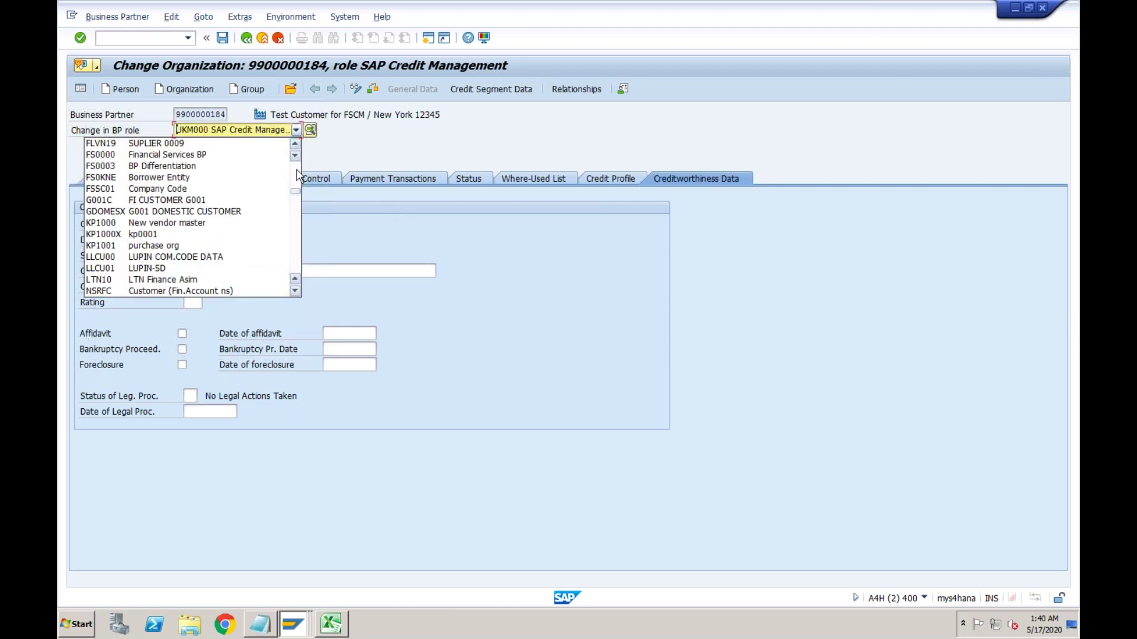